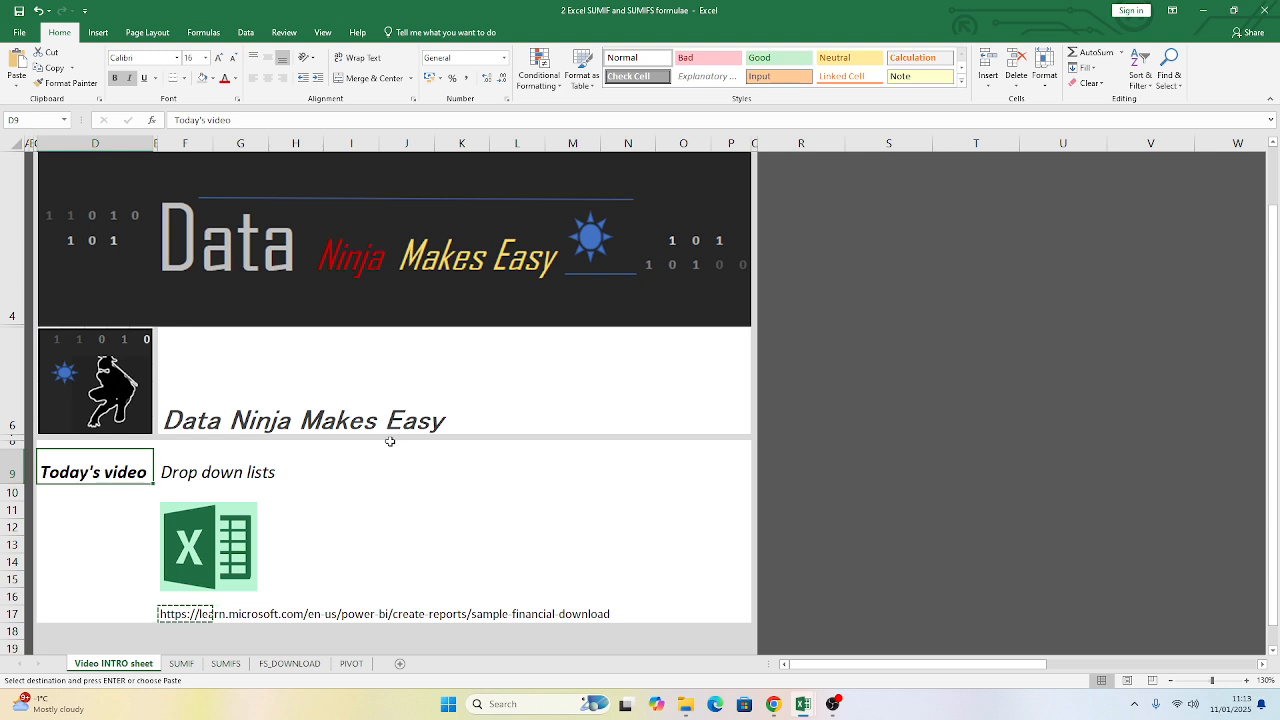
pyautogui.click(320, 477)
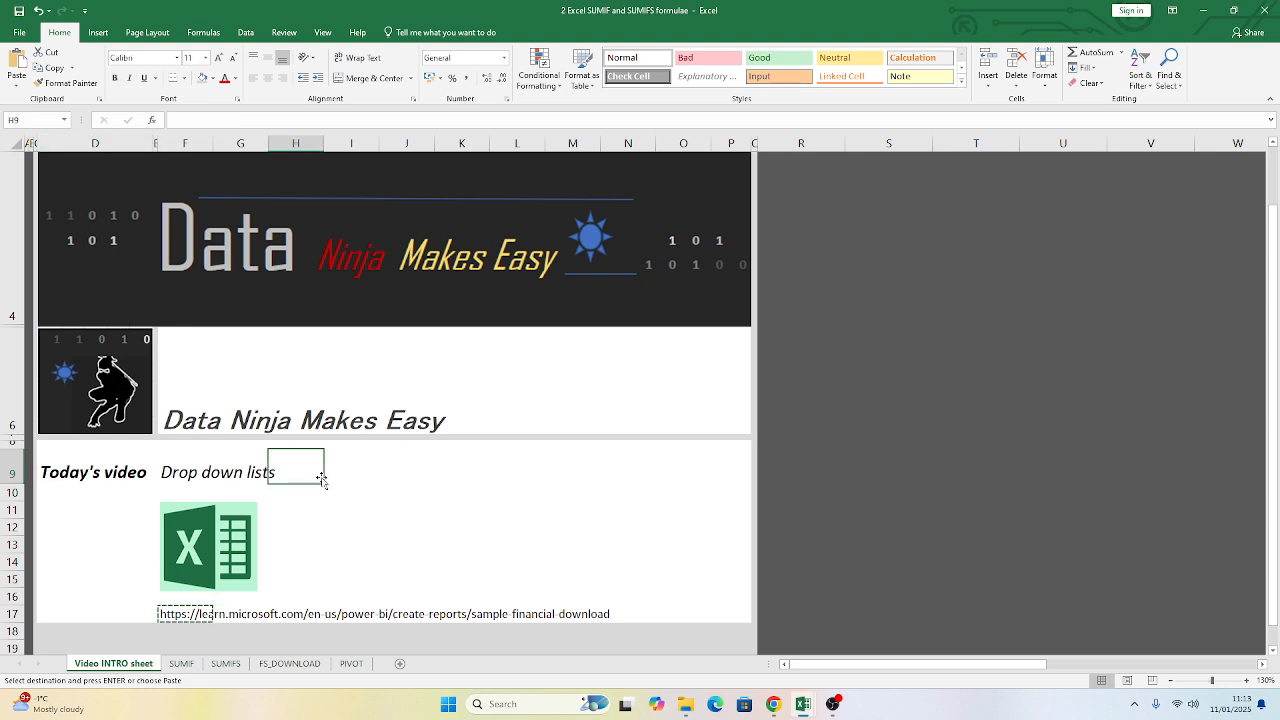
pyautogui.click(103, 473)
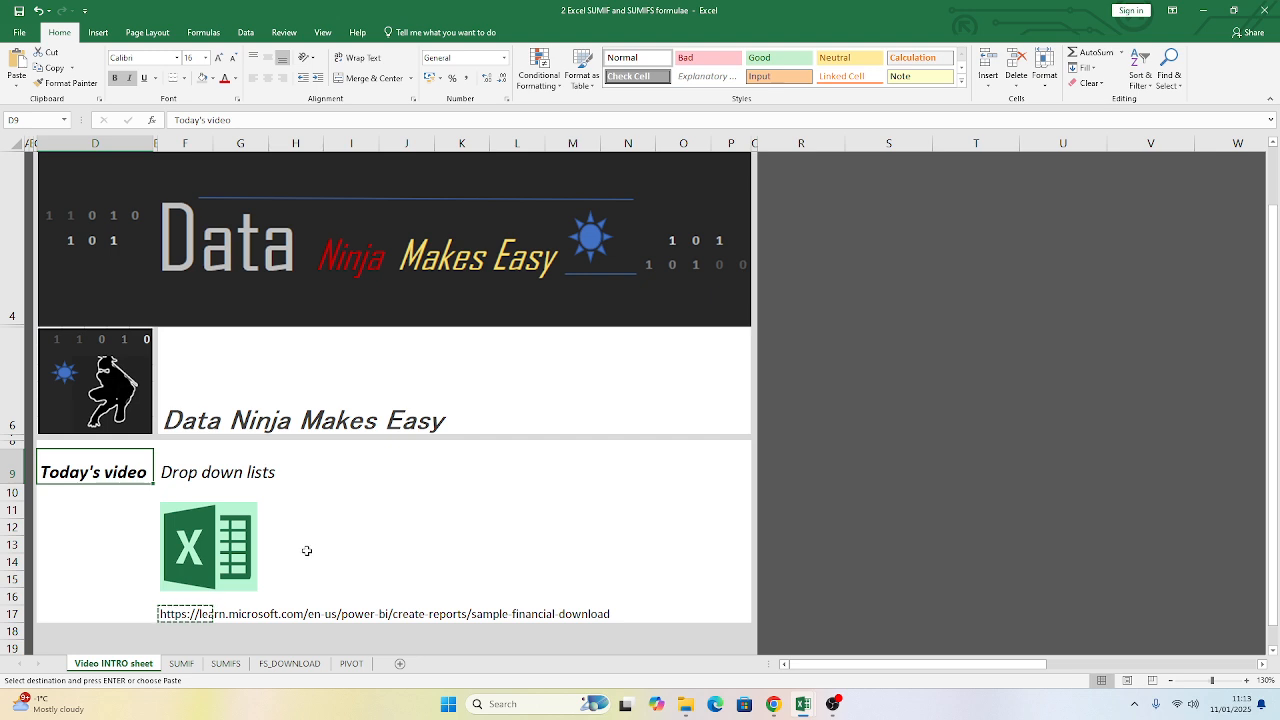
pyautogui.click(130, 609)
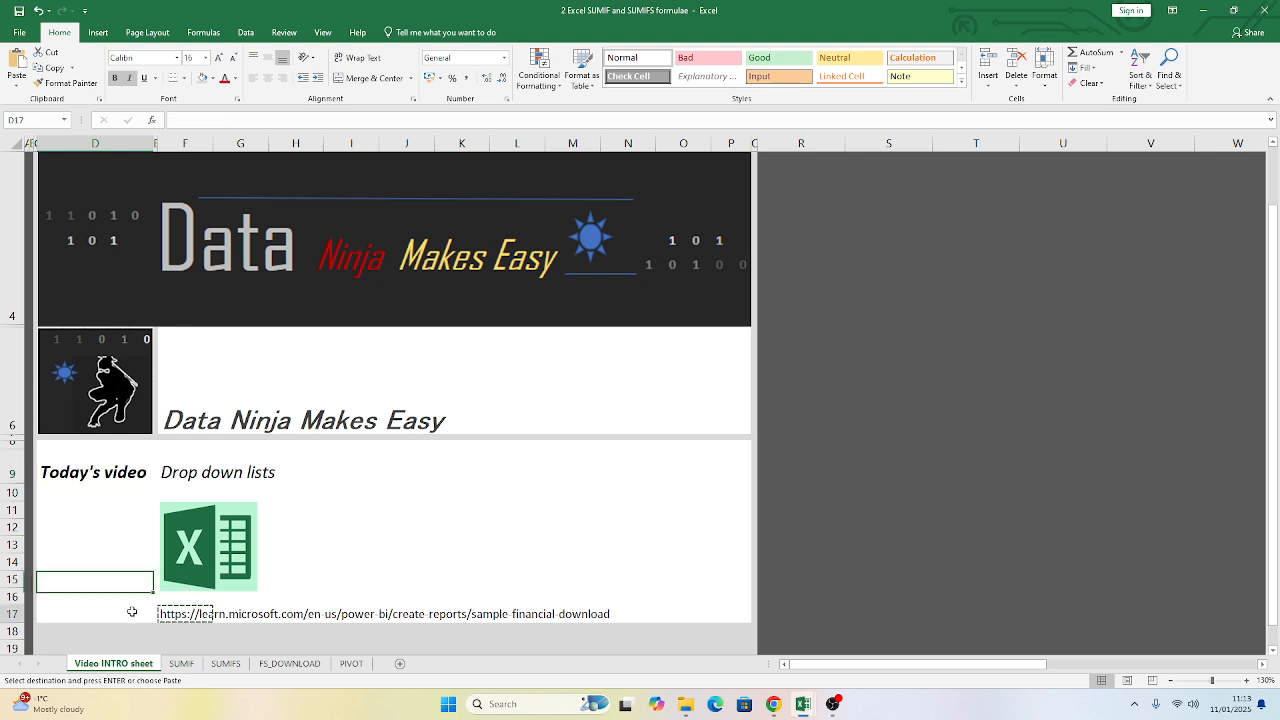
pyautogui.click(190, 615)
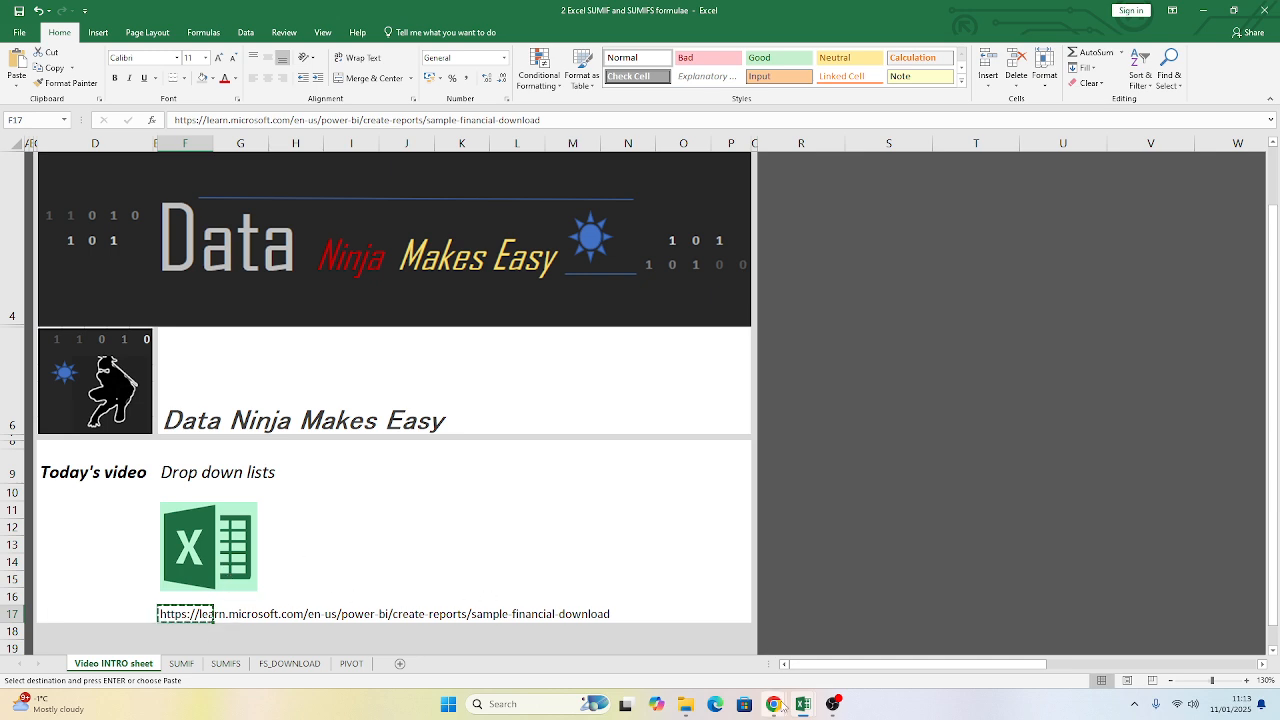
pyautogui.moveTo(773, 704)
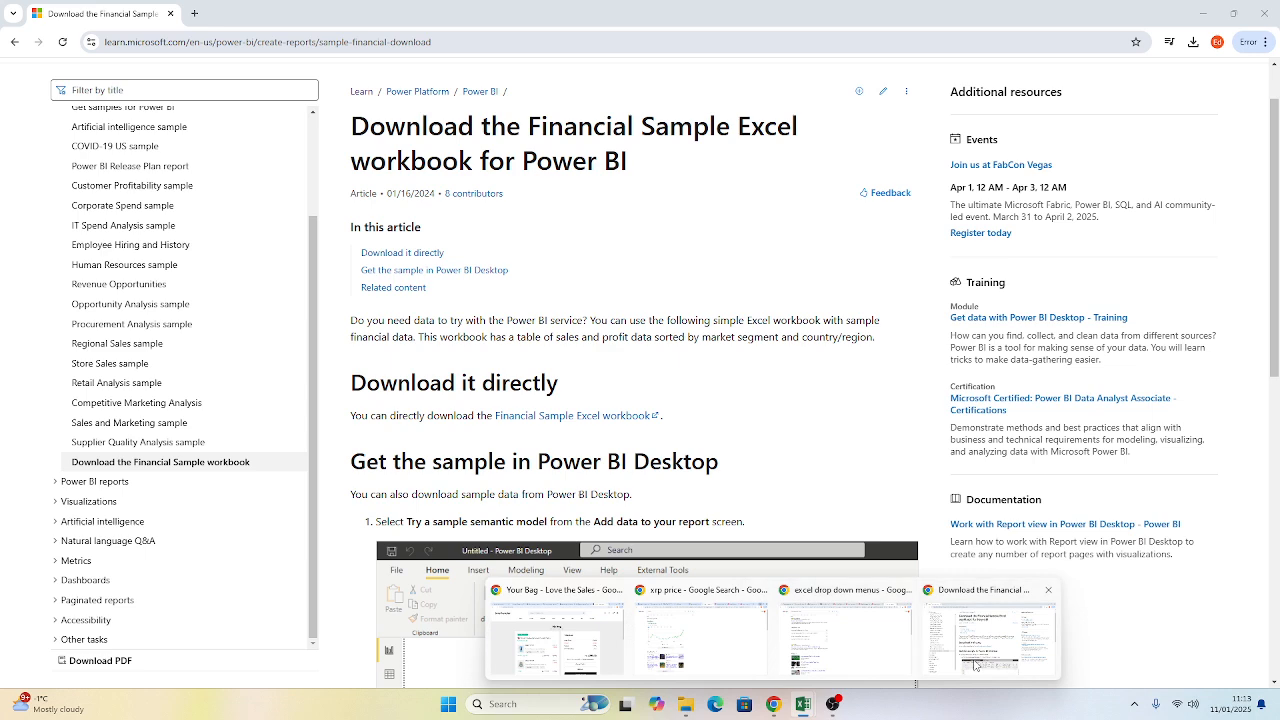
pyautogui.click(975, 665)
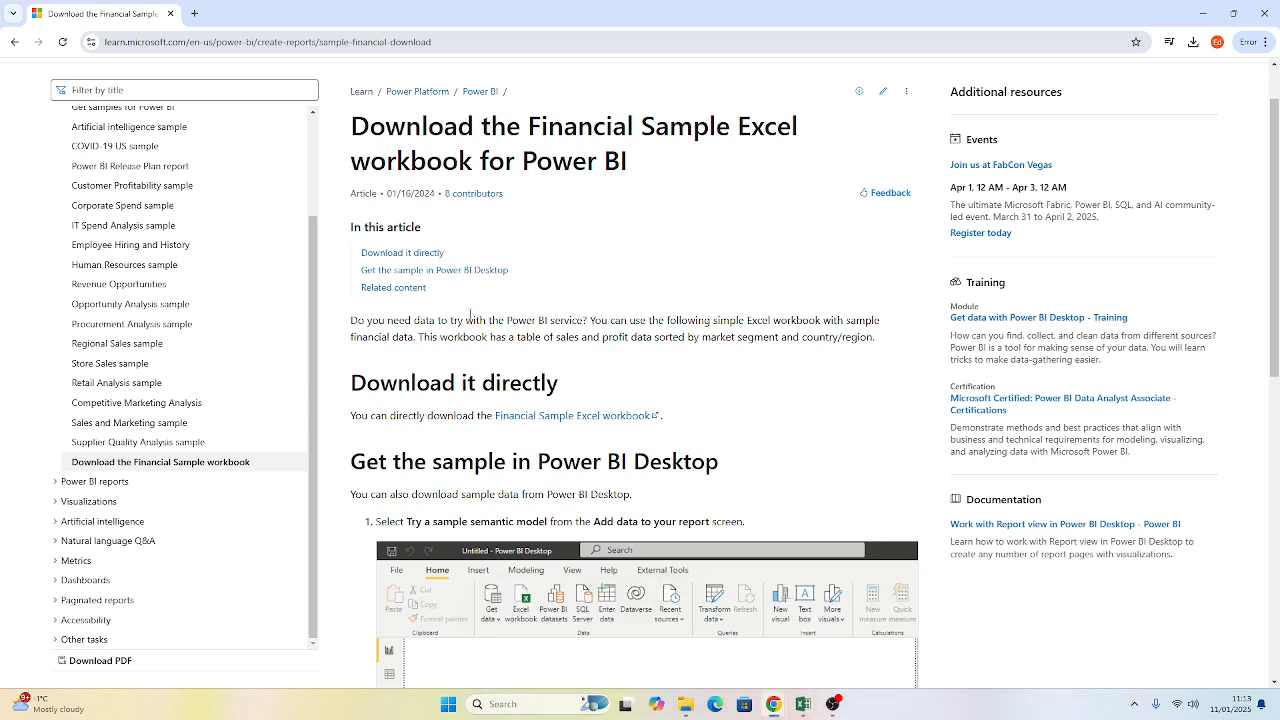
pyautogui.click(195, 14)
pyautogui.write('https://learn.microsoft.com/en-us/power-bi/create-reports/sample-financial-download')
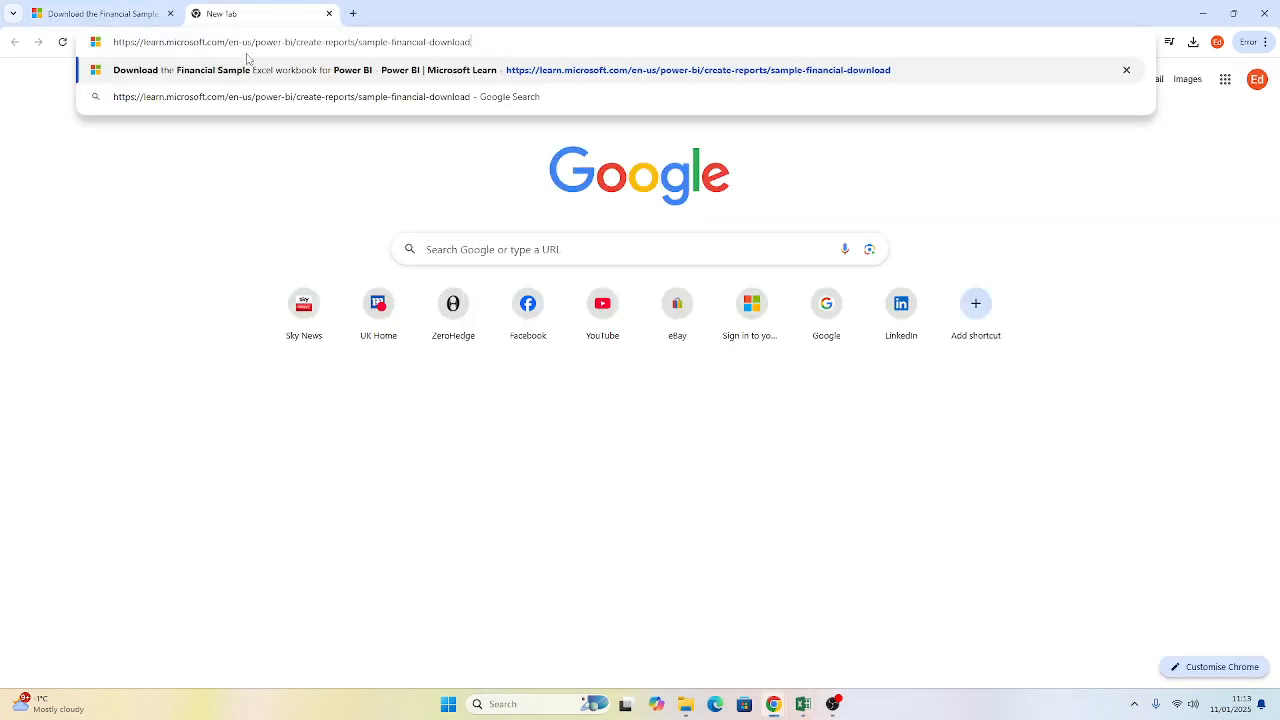
pyautogui.press('Return')
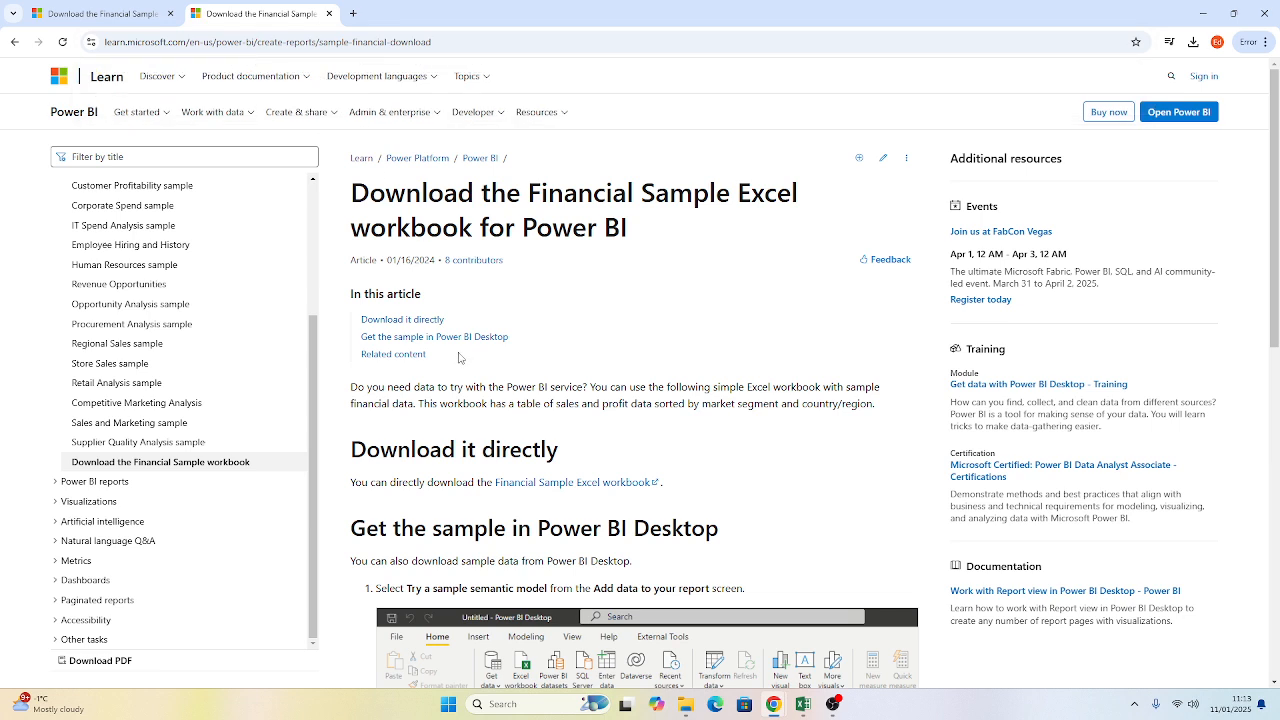
# - Download the Financial Sample Excel workbook and open it in Excel with editing enabled
pyautogui.click(552, 493)
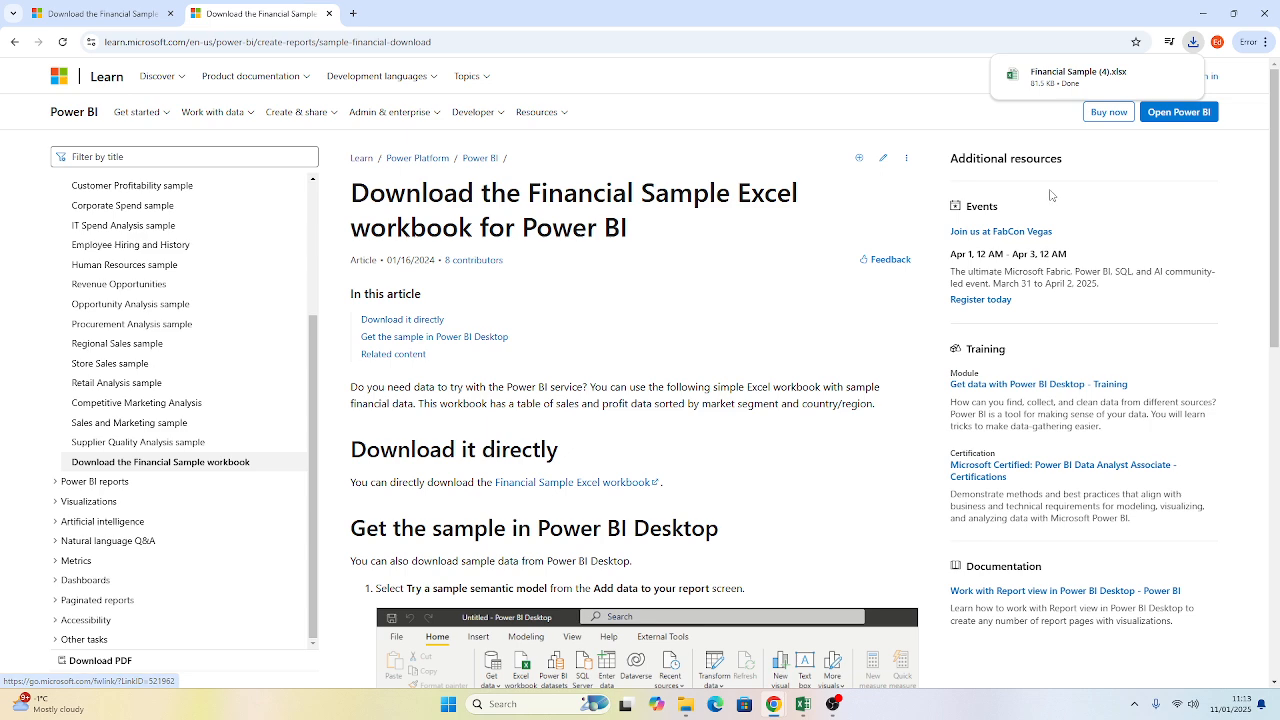
pyautogui.moveTo(1087, 85)
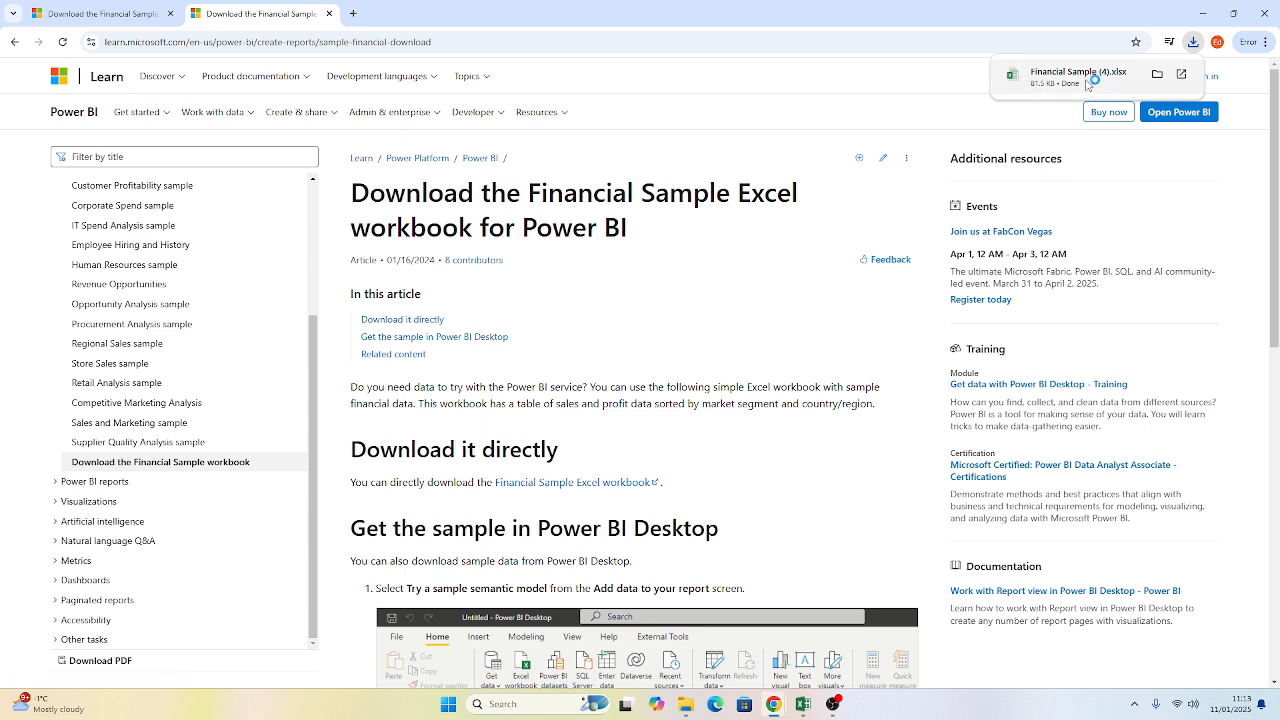
pyautogui.hotkey('alt', 'Tab')
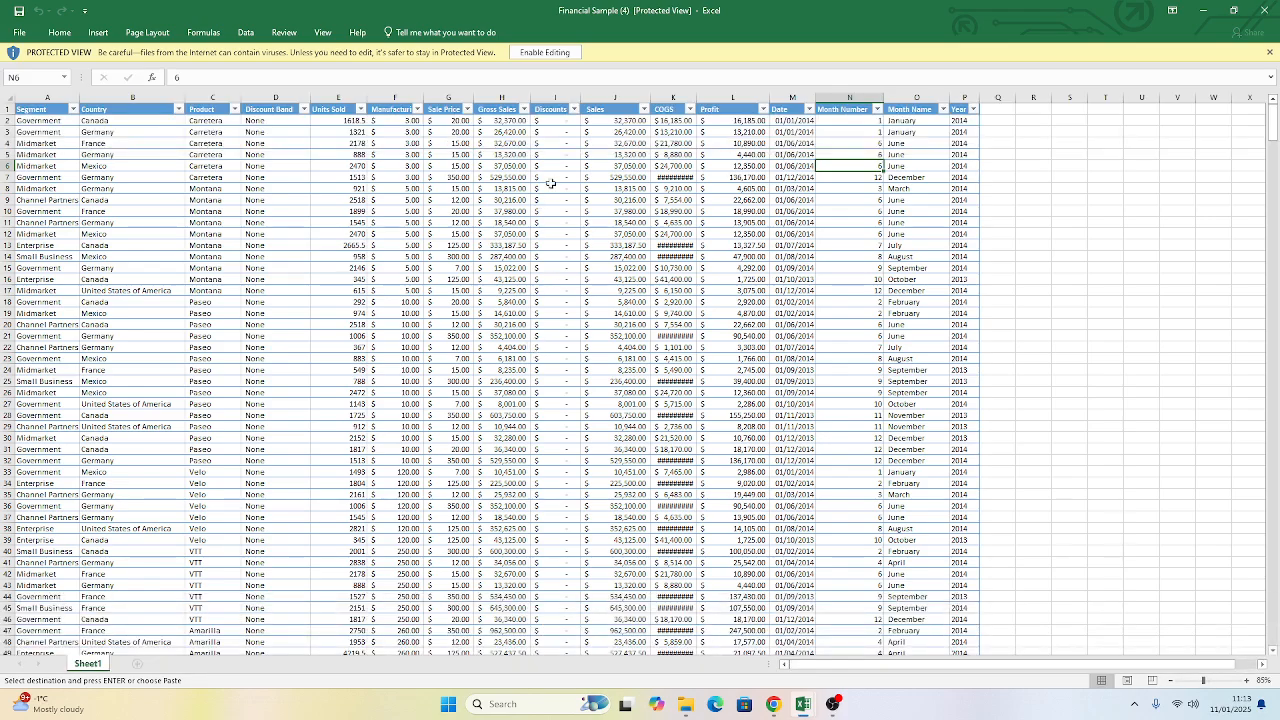
pyautogui.click(544, 53)
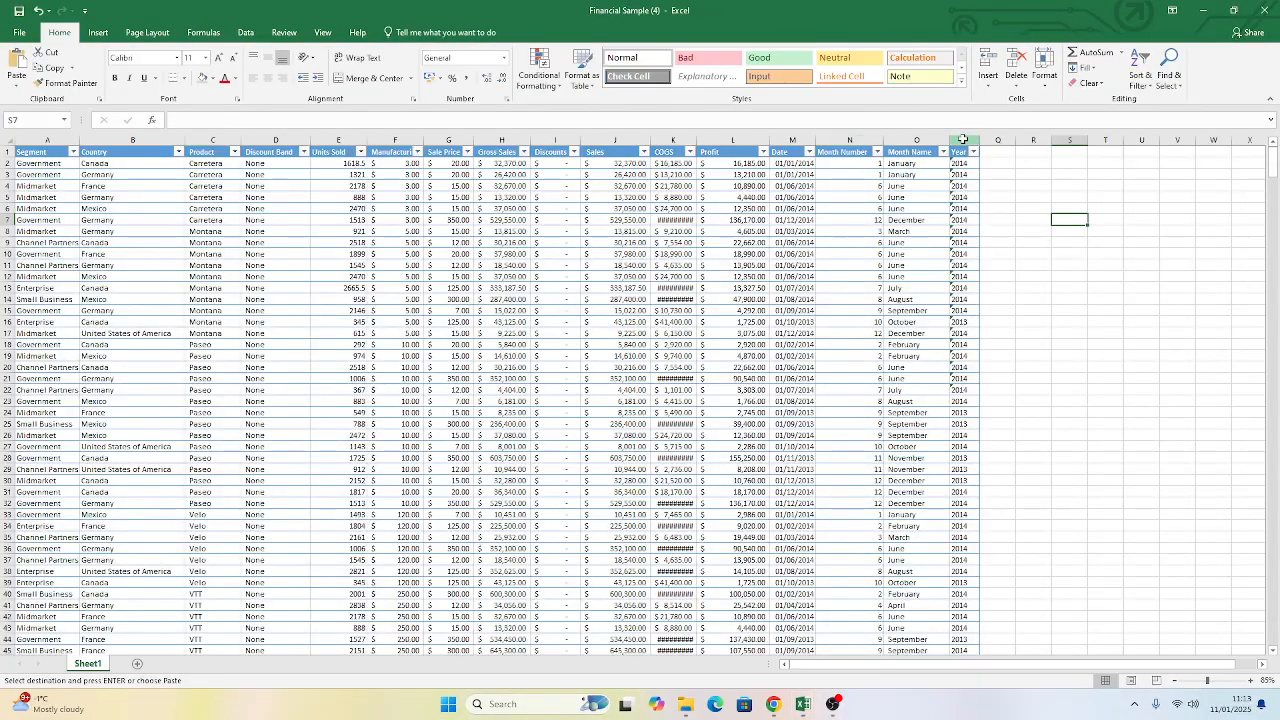
# - Select all data columns from Year back to Segment in the downloaded sample, and close that workbook
pyautogui.click(958, 140)
pyautogui.hotkey('ctrl', 'shift', 'Left')
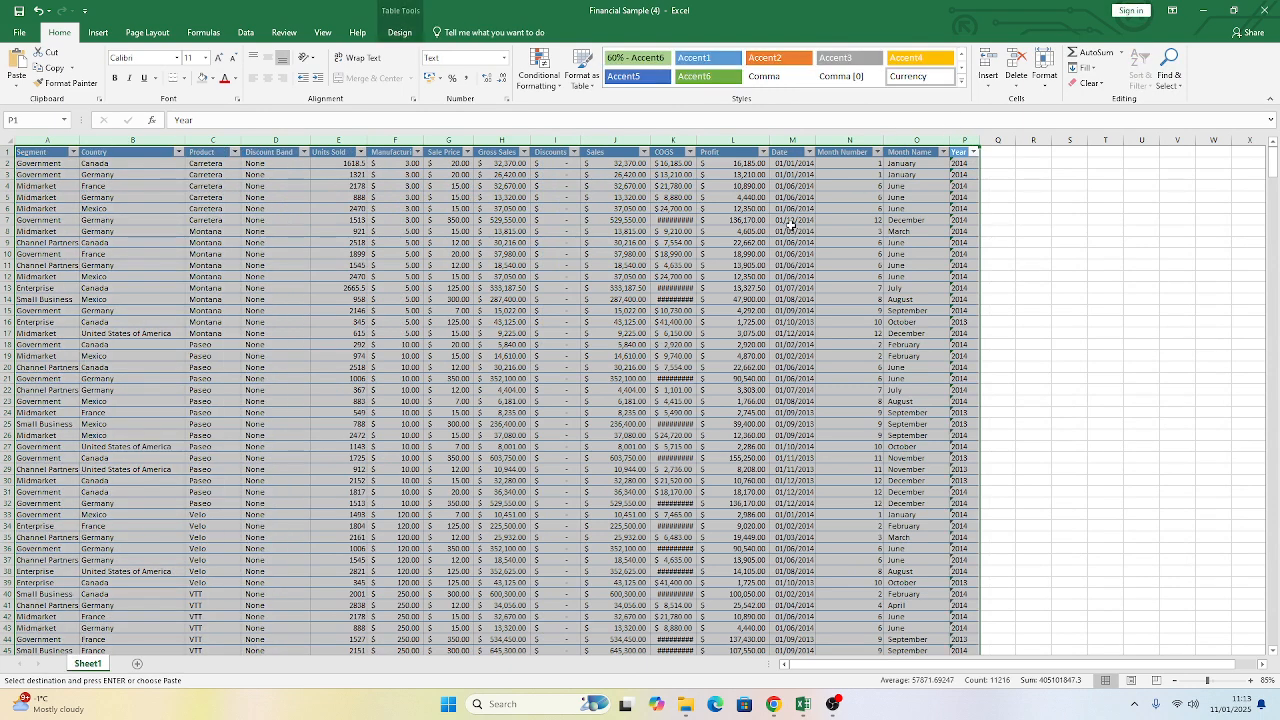
pyautogui.click(1262, 10)
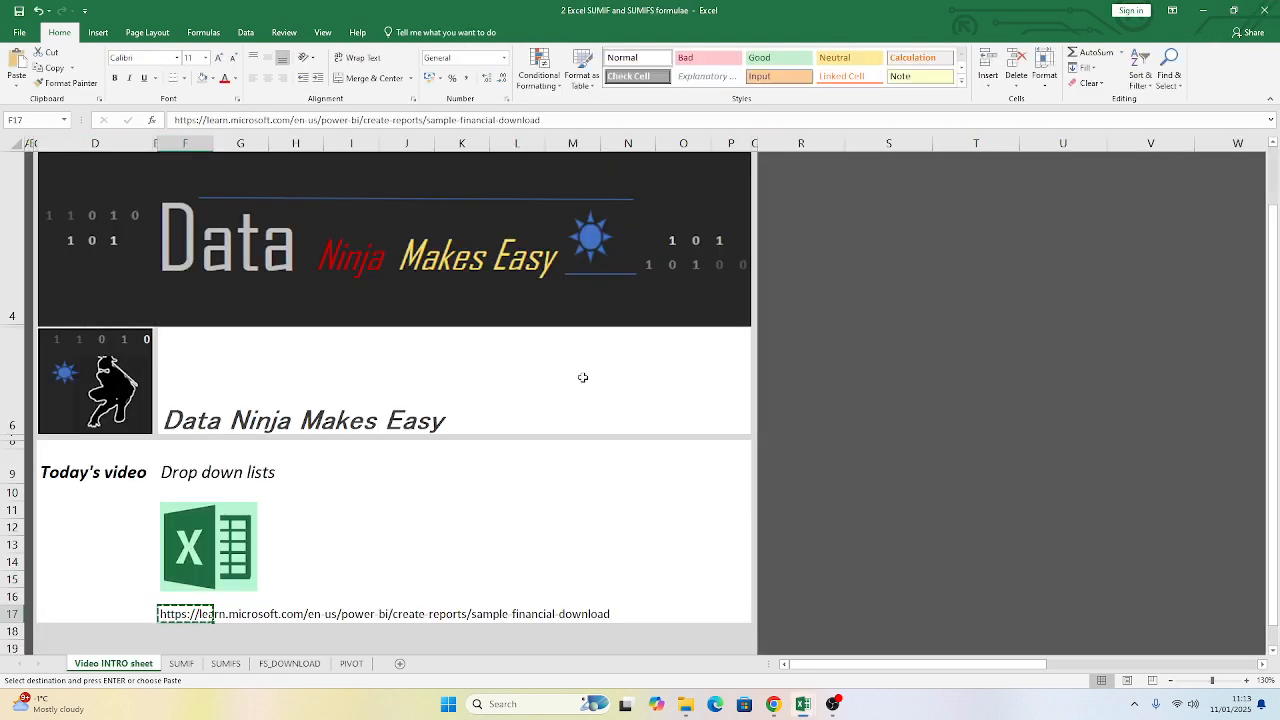
# - Examine columns A to P of the financial data on the FS_DOWNLOAD sheet and return to the Video INTRO sheet
pyautogui.click(289, 663)
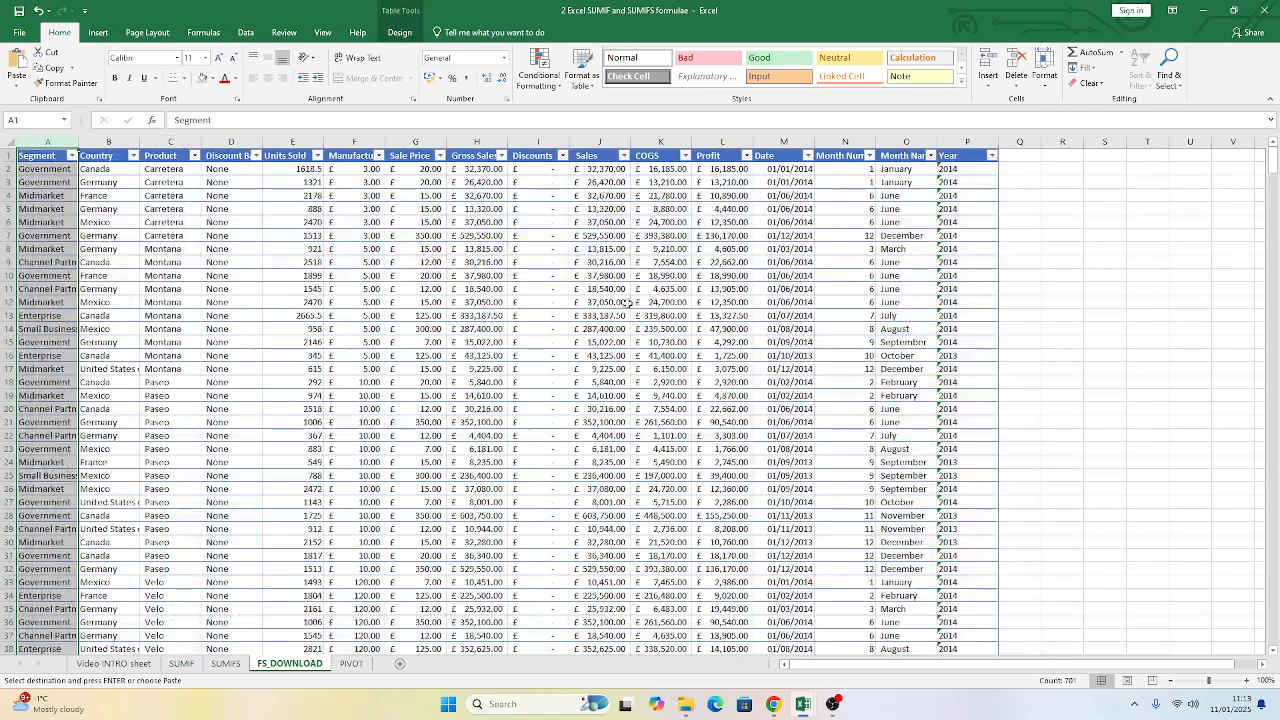
pyautogui.moveTo(966, 141); pyautogui.dragTo(40, 400)
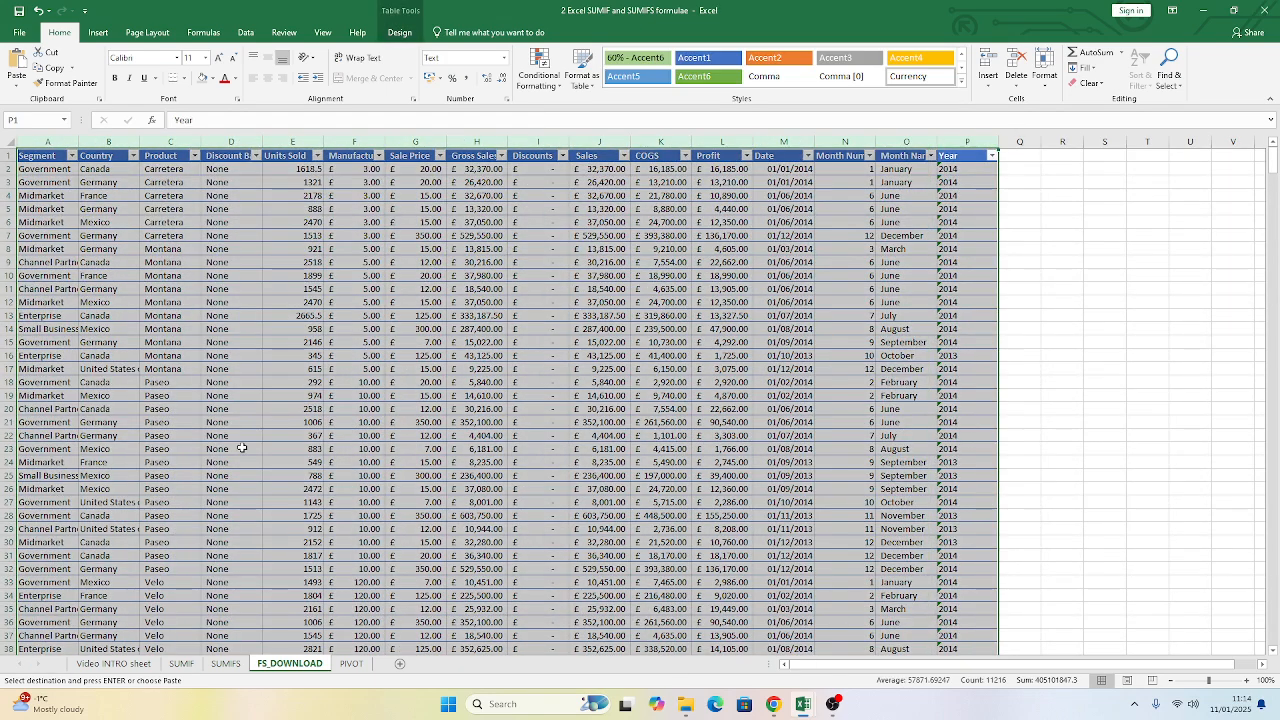
pyautogui.click(113, 663)
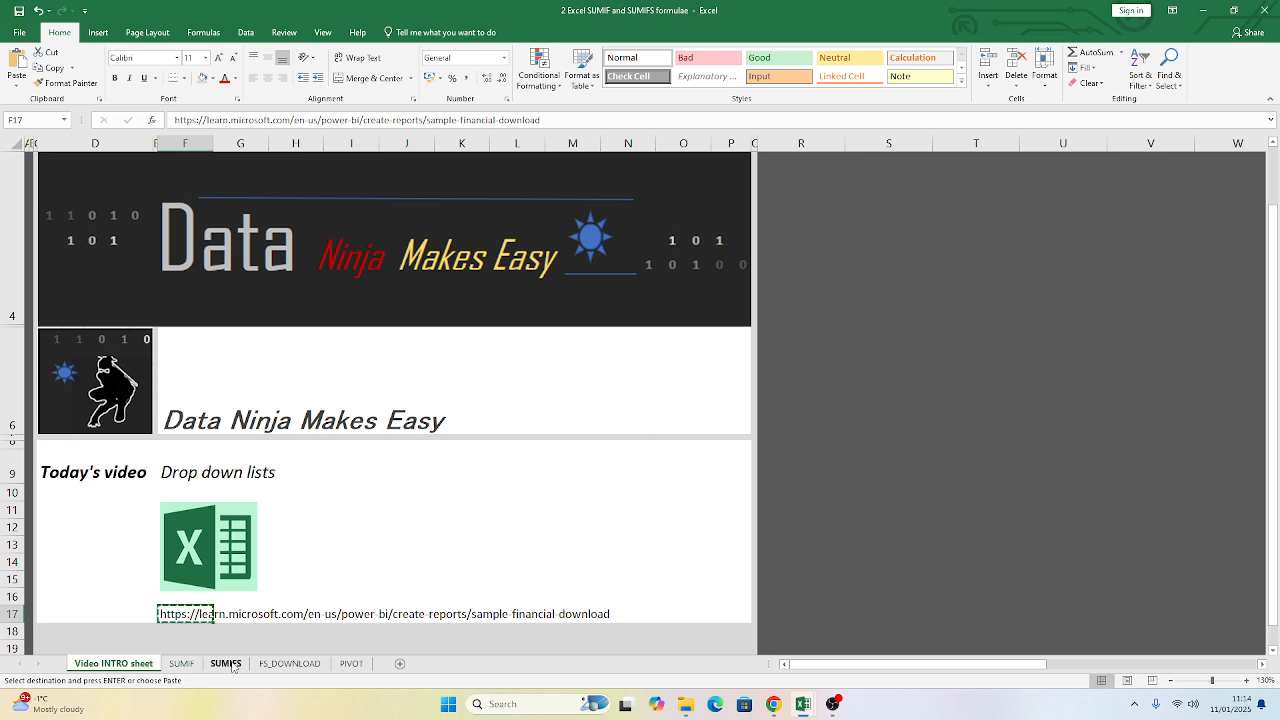
# - Go to the SUMIFS sheet and examine the country and product criteria in the table under the drop-down list heading
pyautogui.click(226, 664)
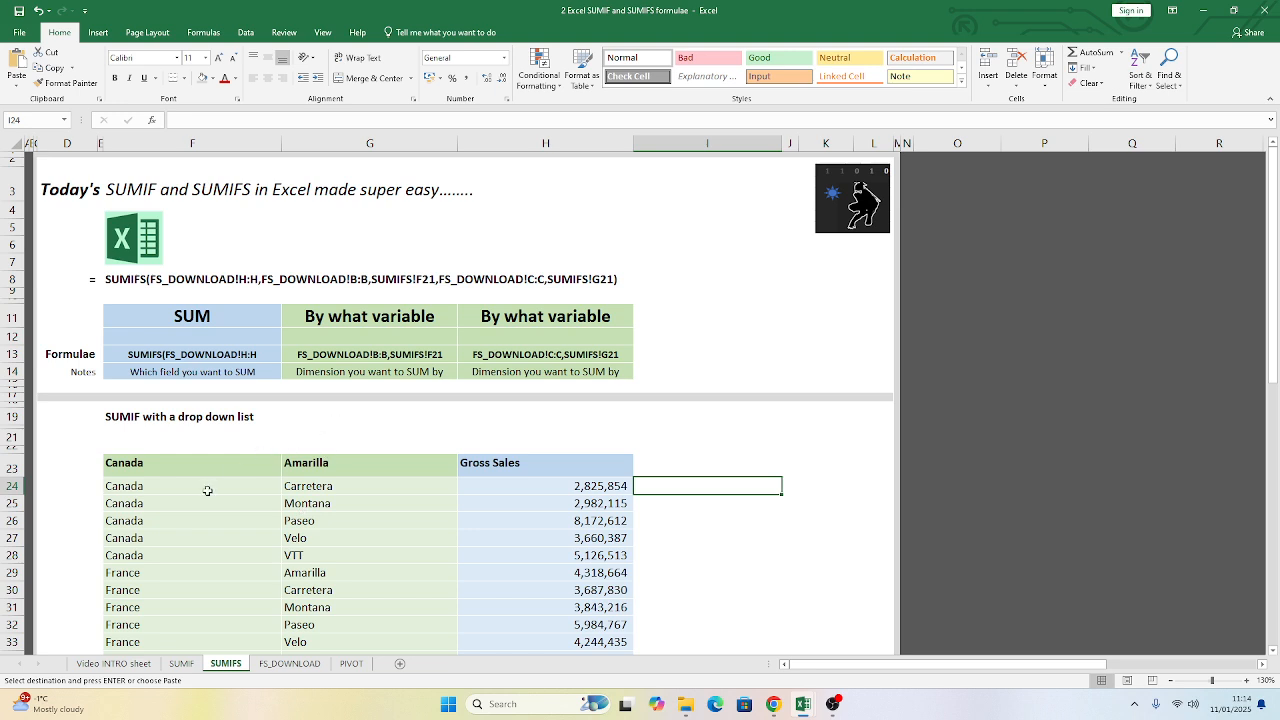
pyautogui.click(150, 487)
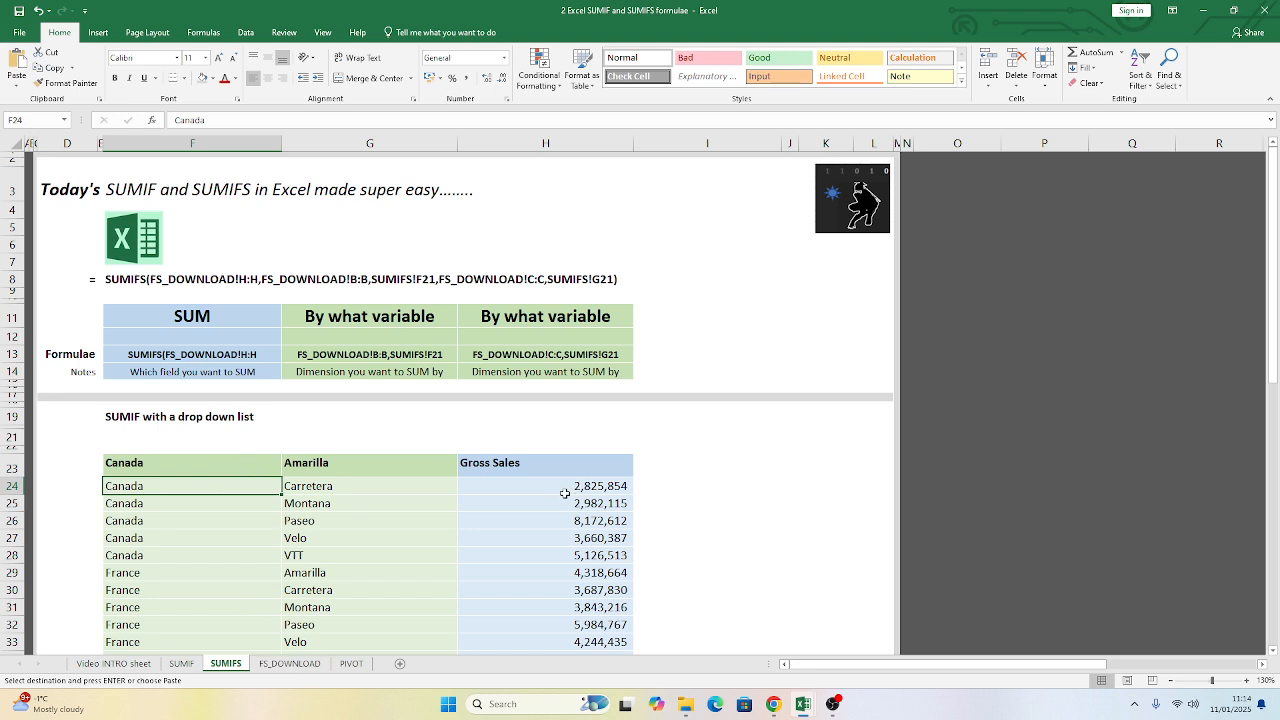
pyautogui.moveTo(565, 493); pyautogui.dragTo(565, 572)
pyautogui.click(189, 485)
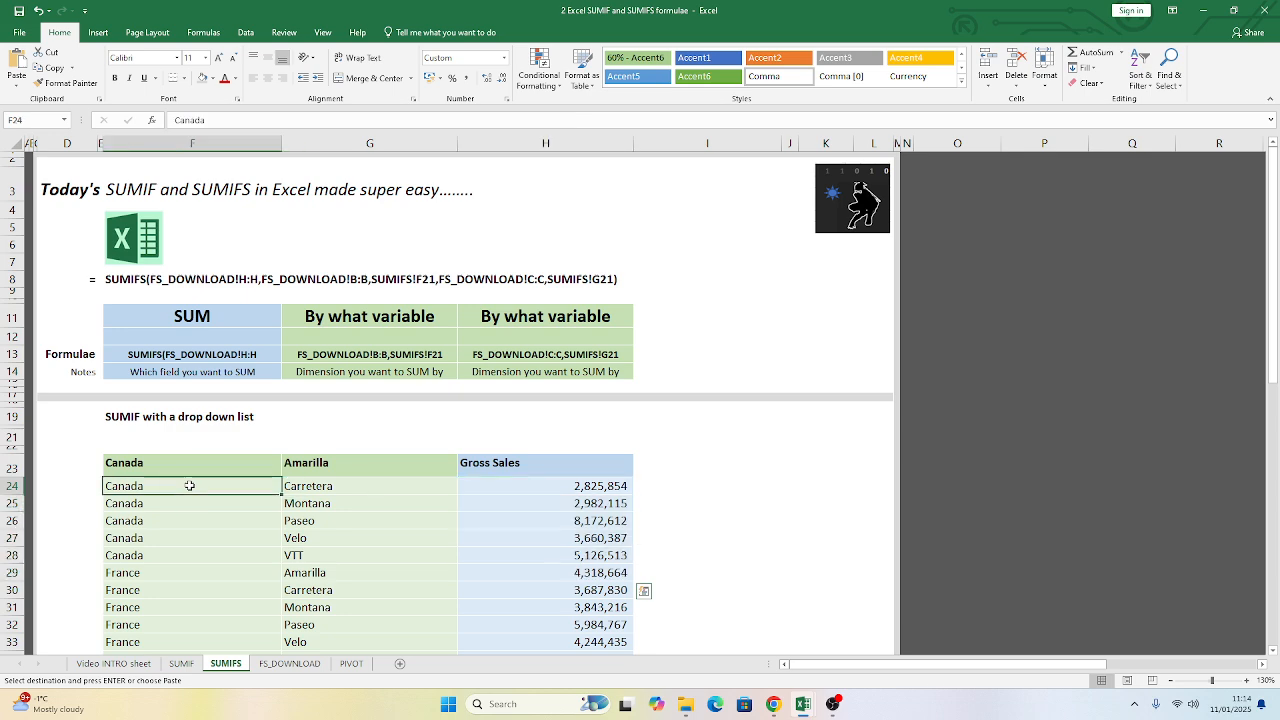
pyautogui.moveTo(189, 485); pyautogui.dragTo(376, 566)
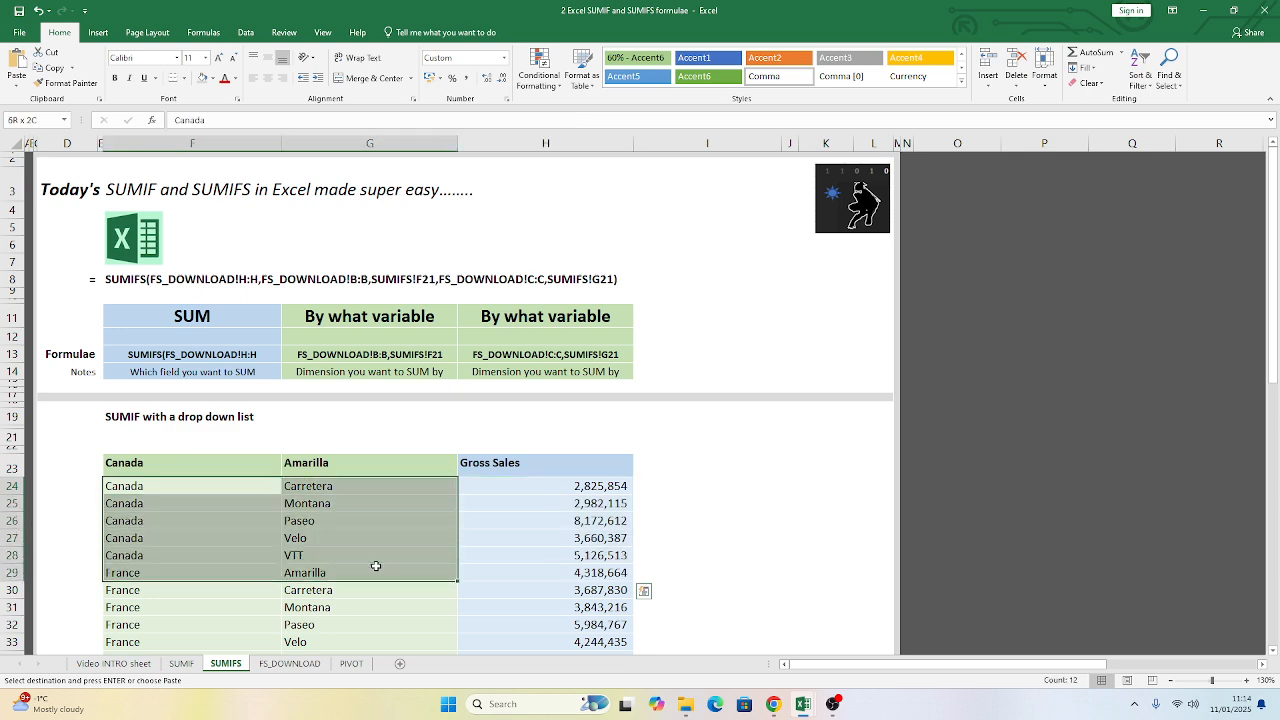
pyautogui.moveTo(199, 490); pyautogui.dragTo(250, 572)
pyautogui.moveTo(323, 484); pyautogui.dragTo(340, 555)
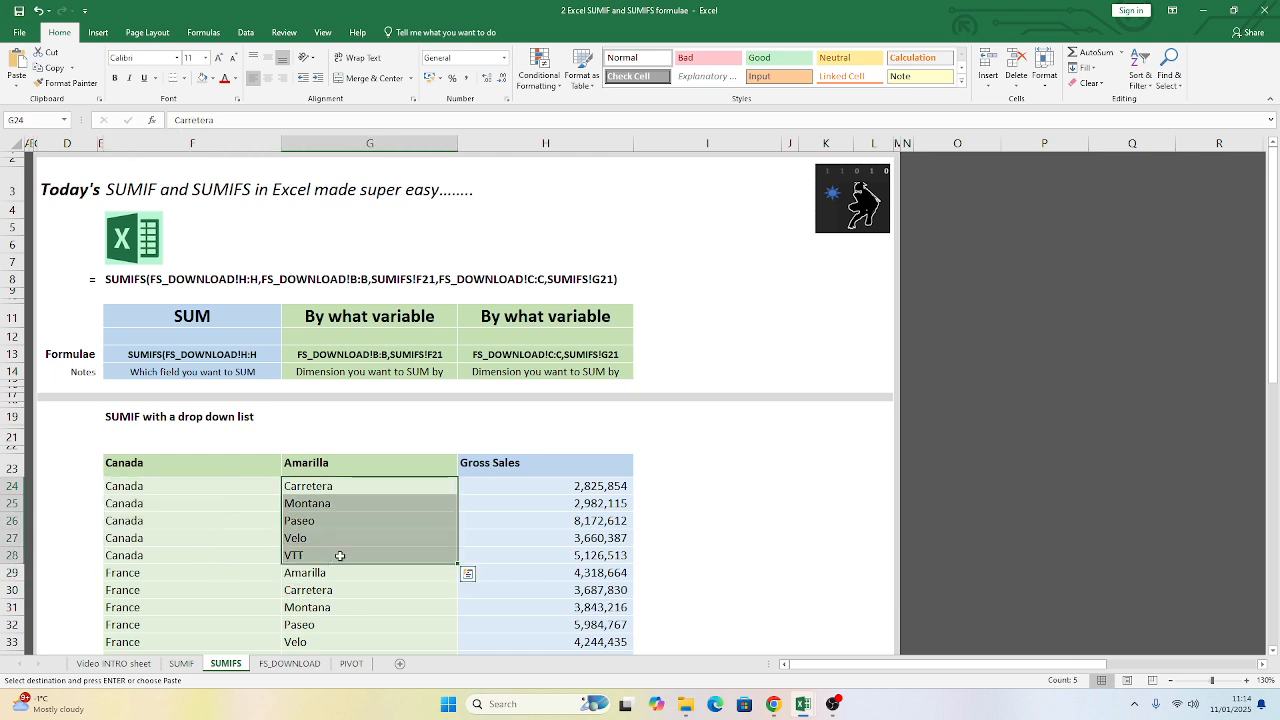
# - Examine the SUMIFS formulas in the Gross Sales column, starting with the Canada and Carretera row
pyautogui.moveTo(513, 484); pyautogui.dragTo(492, 570)
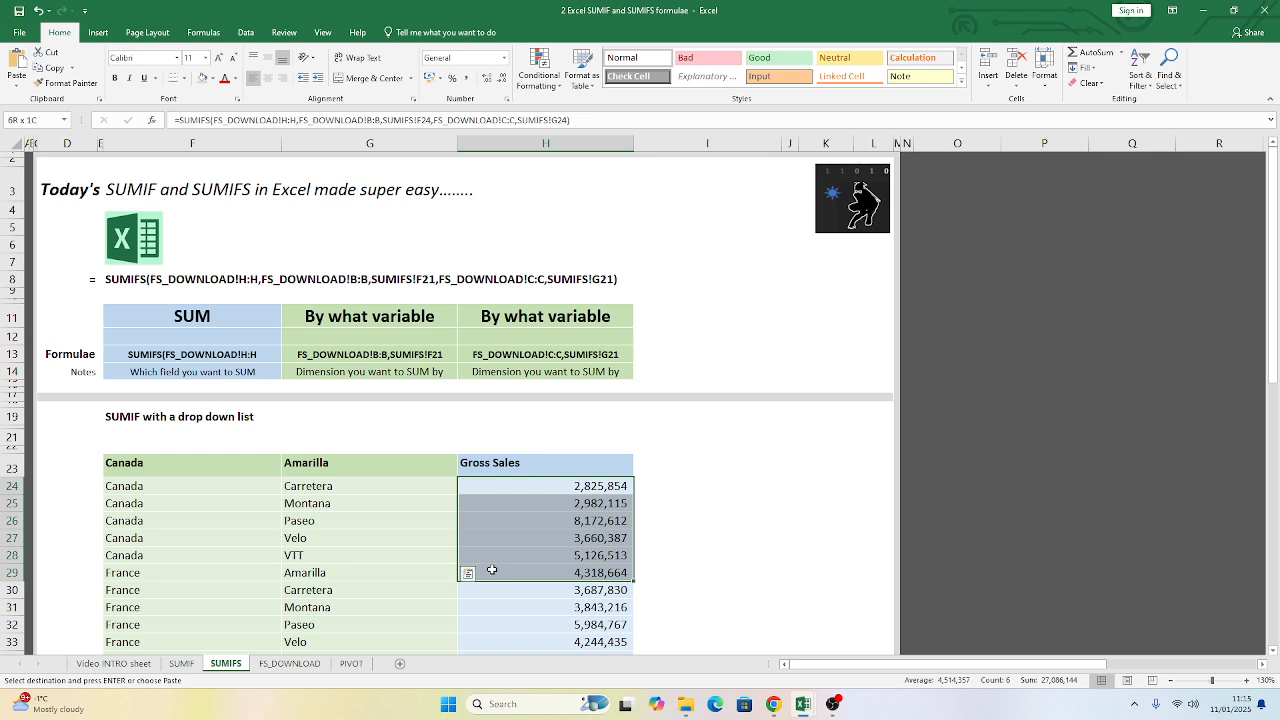
pyautogui.moveTo(503, 486); pyautogui.dragTo(500, 538)
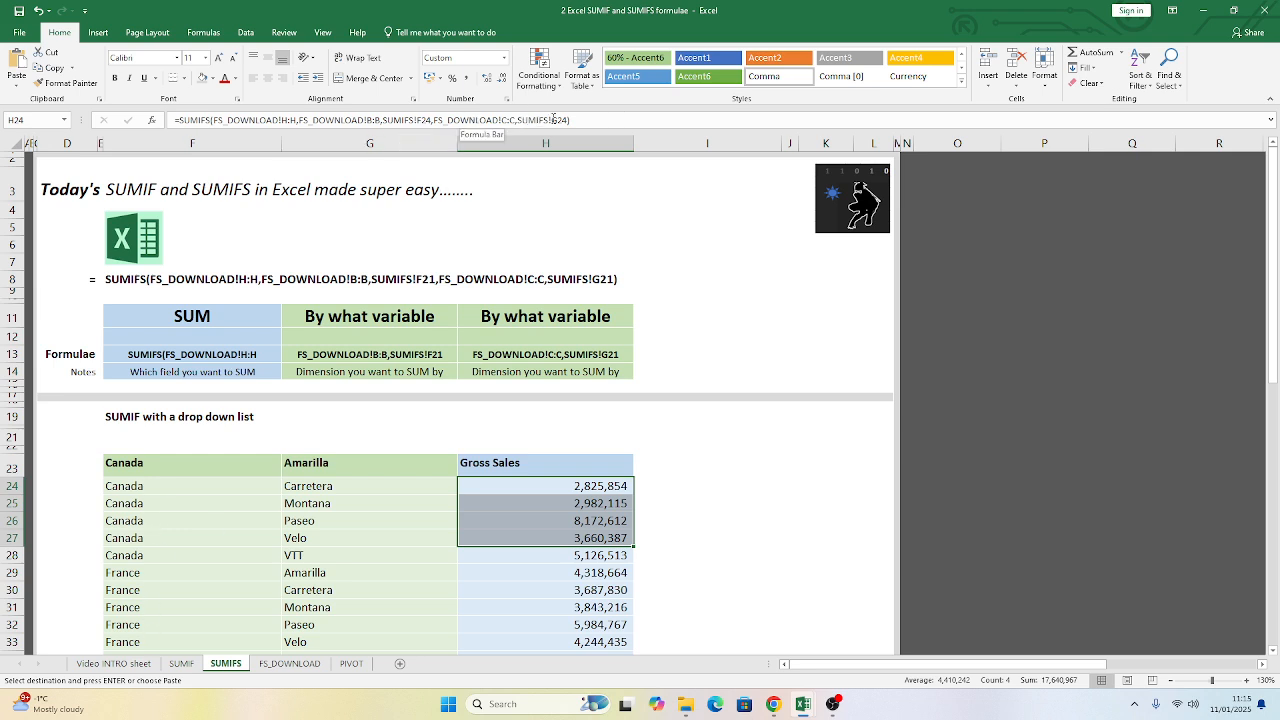
pyautogui.click(547, 491)
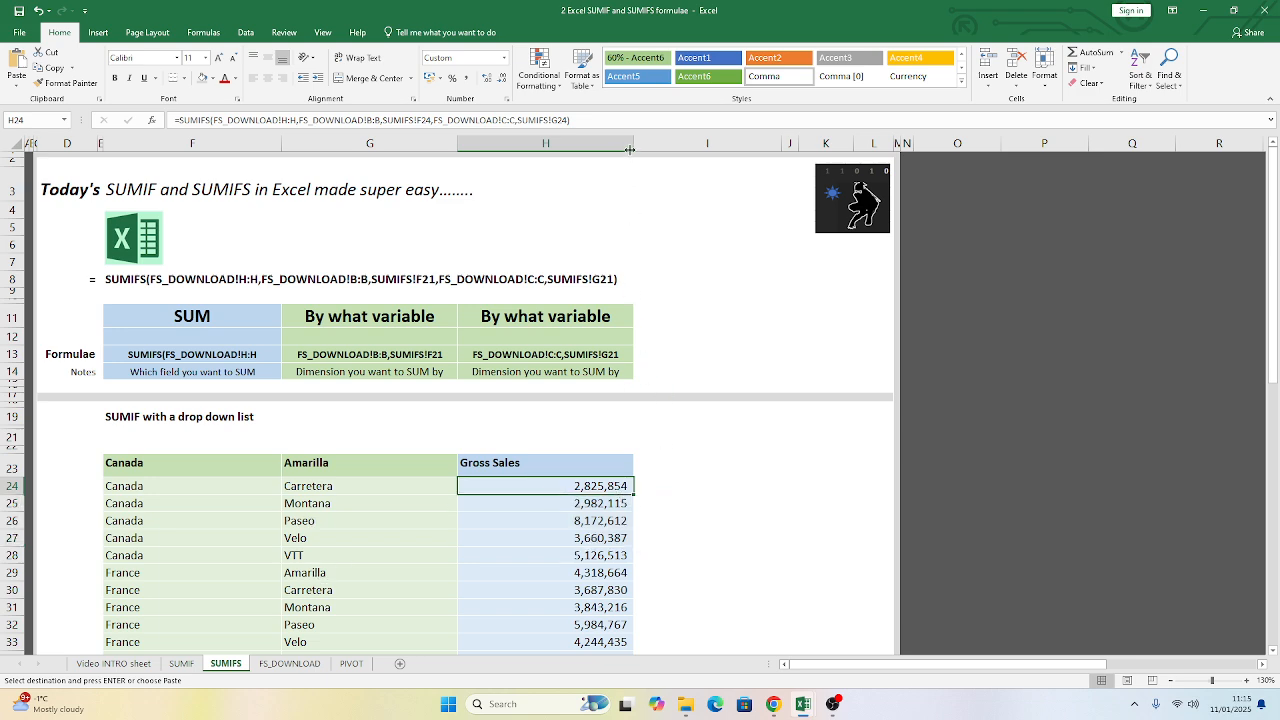
pyautogui.moveTo(631, 148); pyautogui.dragTo(631, 148)
pyautogui.click(746, 485)
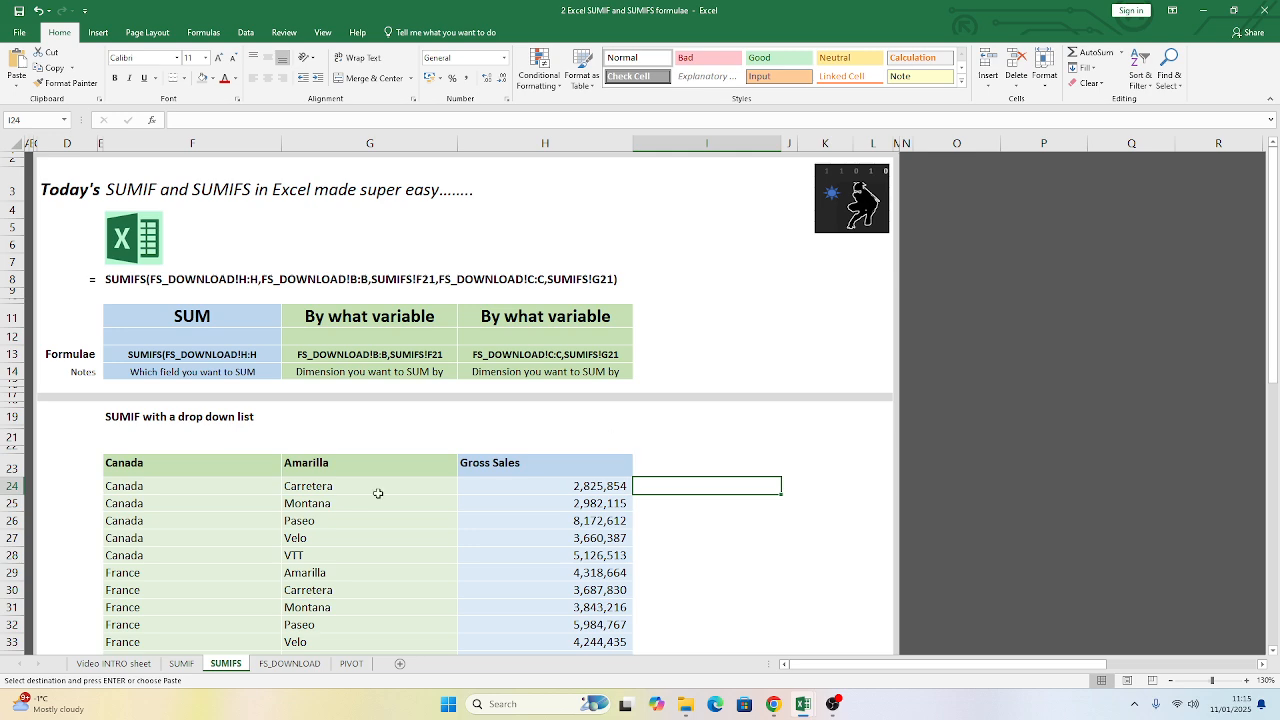
pyautogui.click(115, 442)
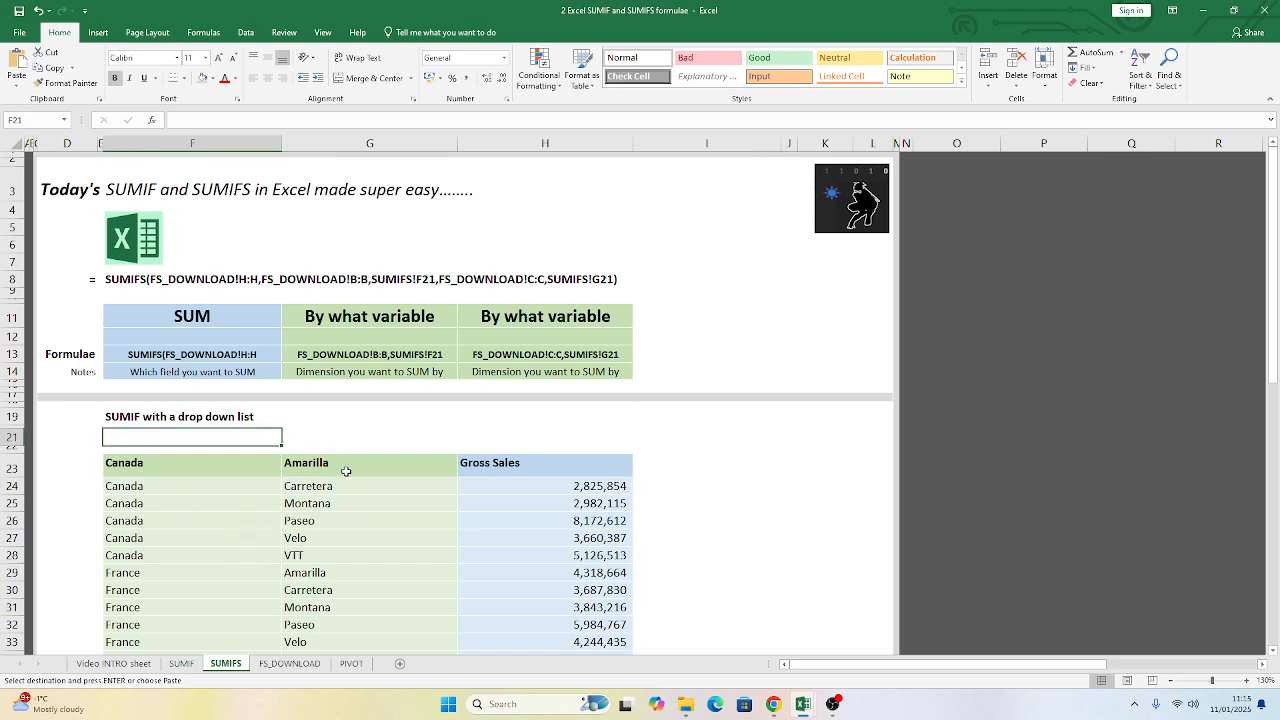
# - On the PIVOT sheet, widen the 2013 and 2014 columns slightly and select their year headings
pyautogui.click(351, 664)
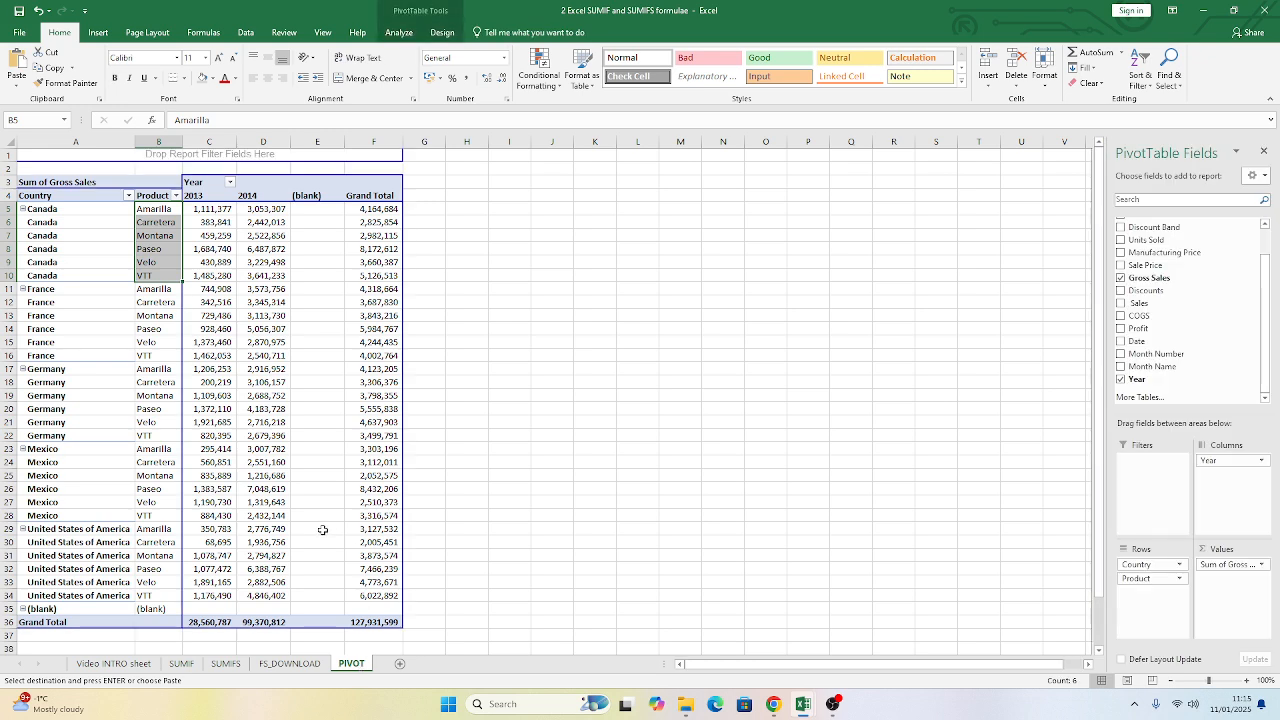
pyautogui.click(474, 407)
pyautogui.doubleClick(236, 141)
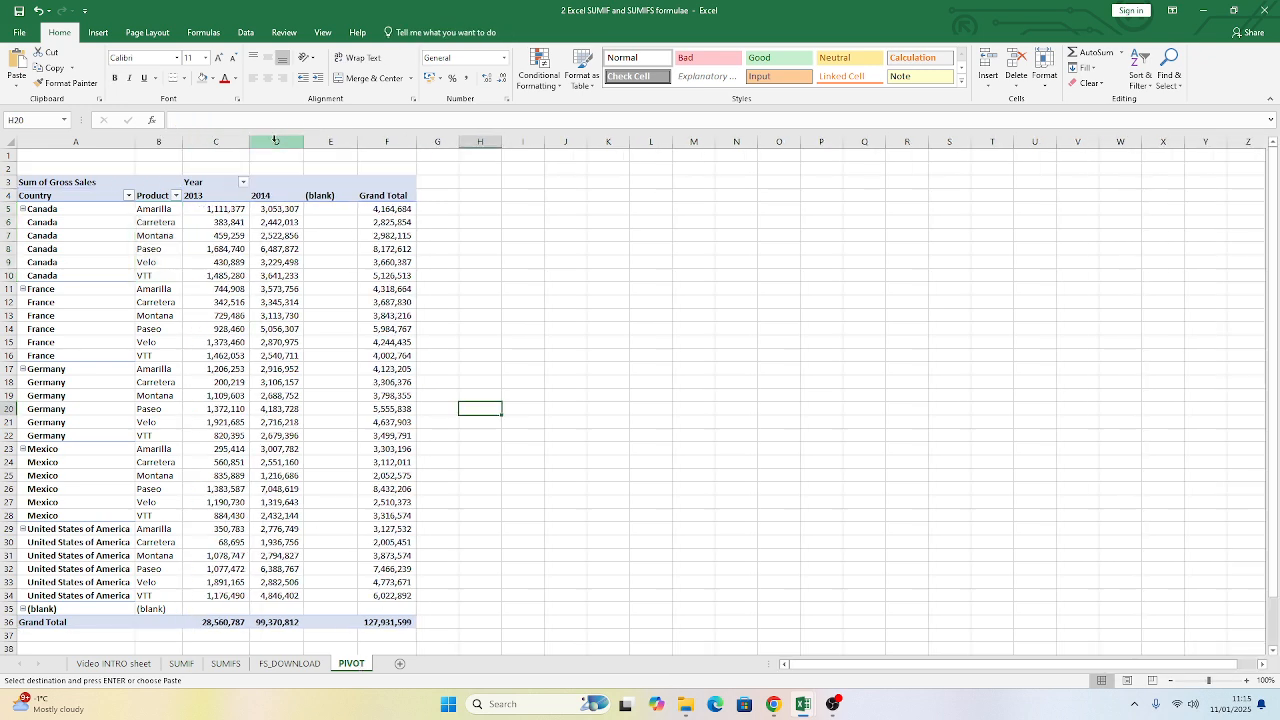
pyautogui.moveTo(298, 141); pyautogui.dragTo(308, 143)
pyautogui.click(528, 315)
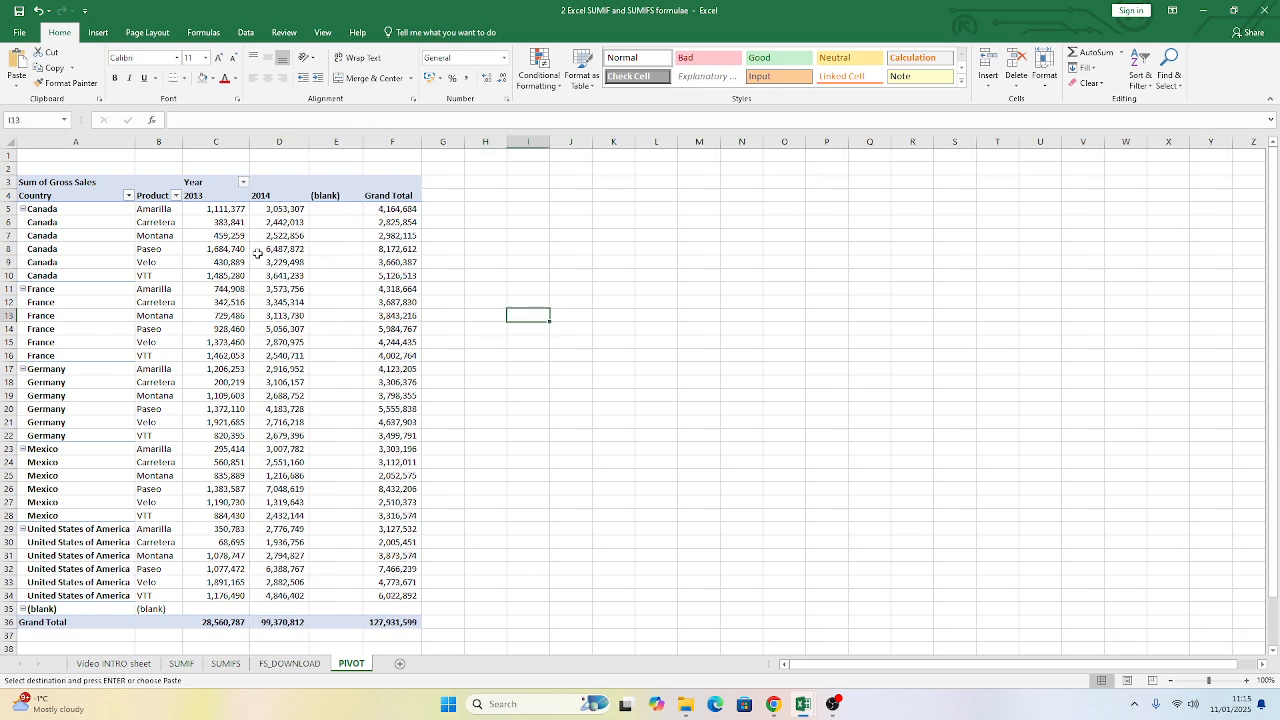
pyautogui.moveTo(212, 195); pyautogui.dragTo(283, 197)
pyautogui.click(203, 195)
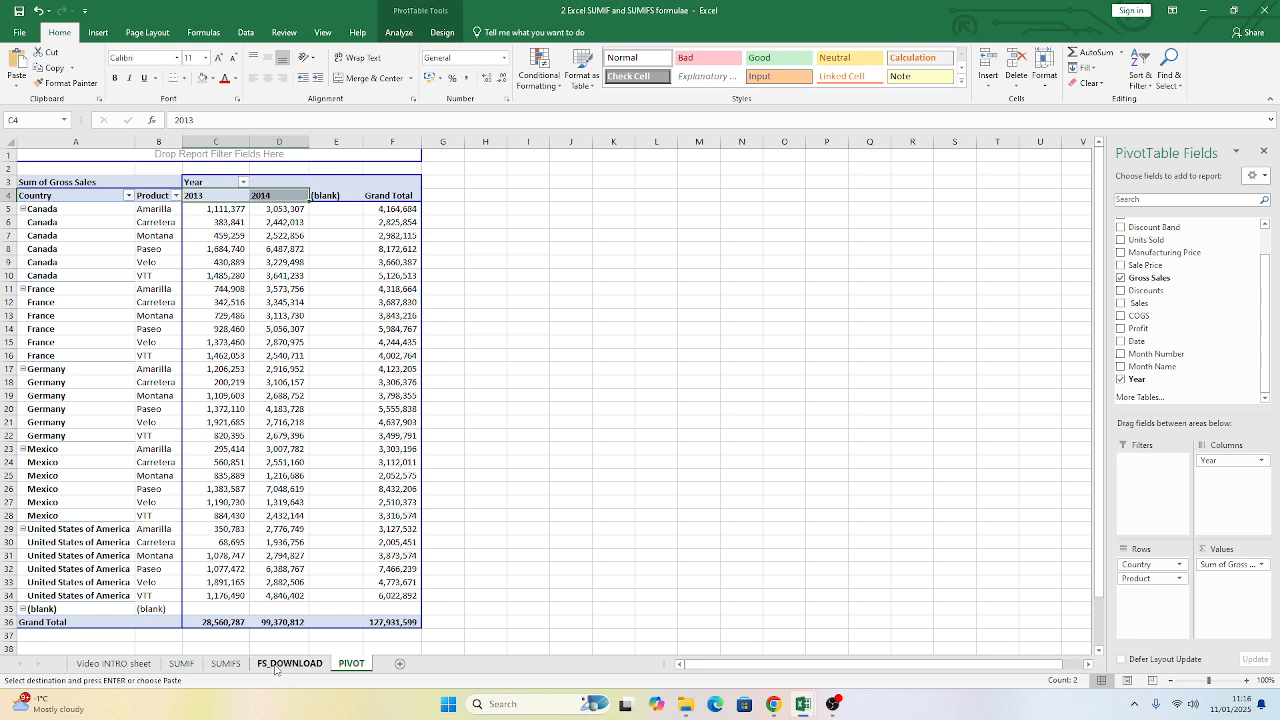
# - Return to the SUMIFS sheet and widen the narrow column J
pyautogui.click(227, 664)
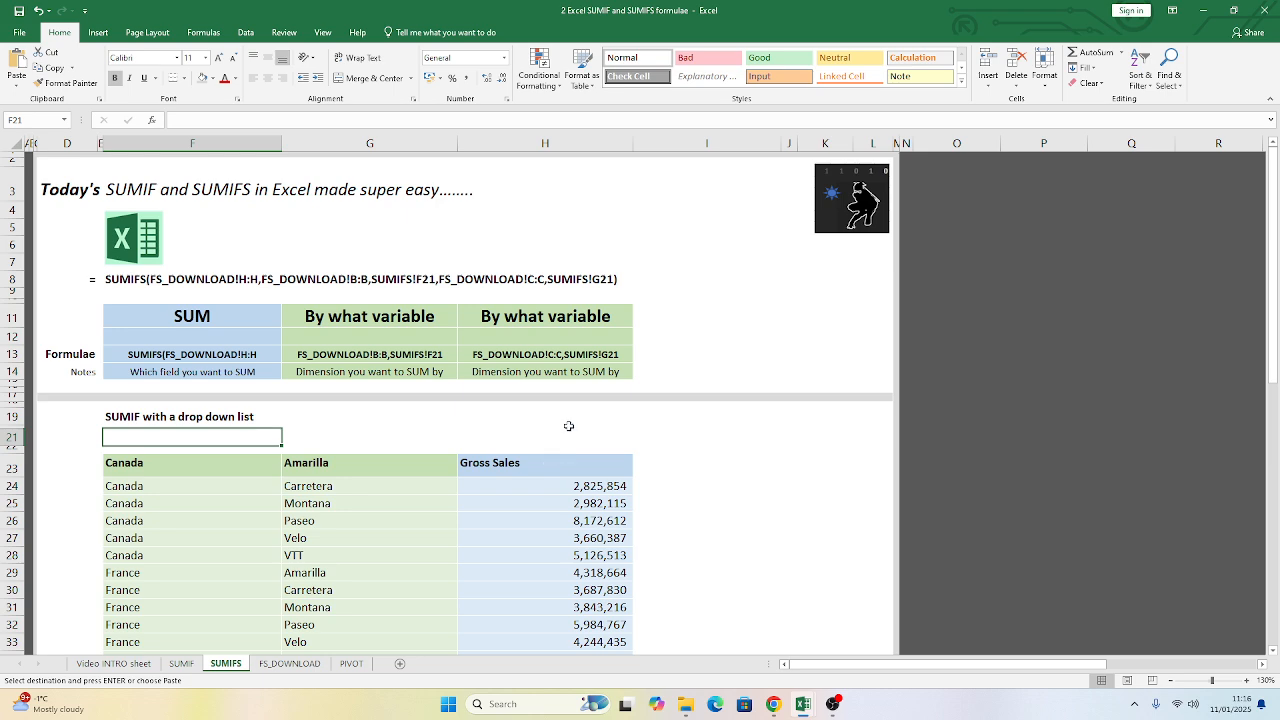
pyautogui.click(770, 324)
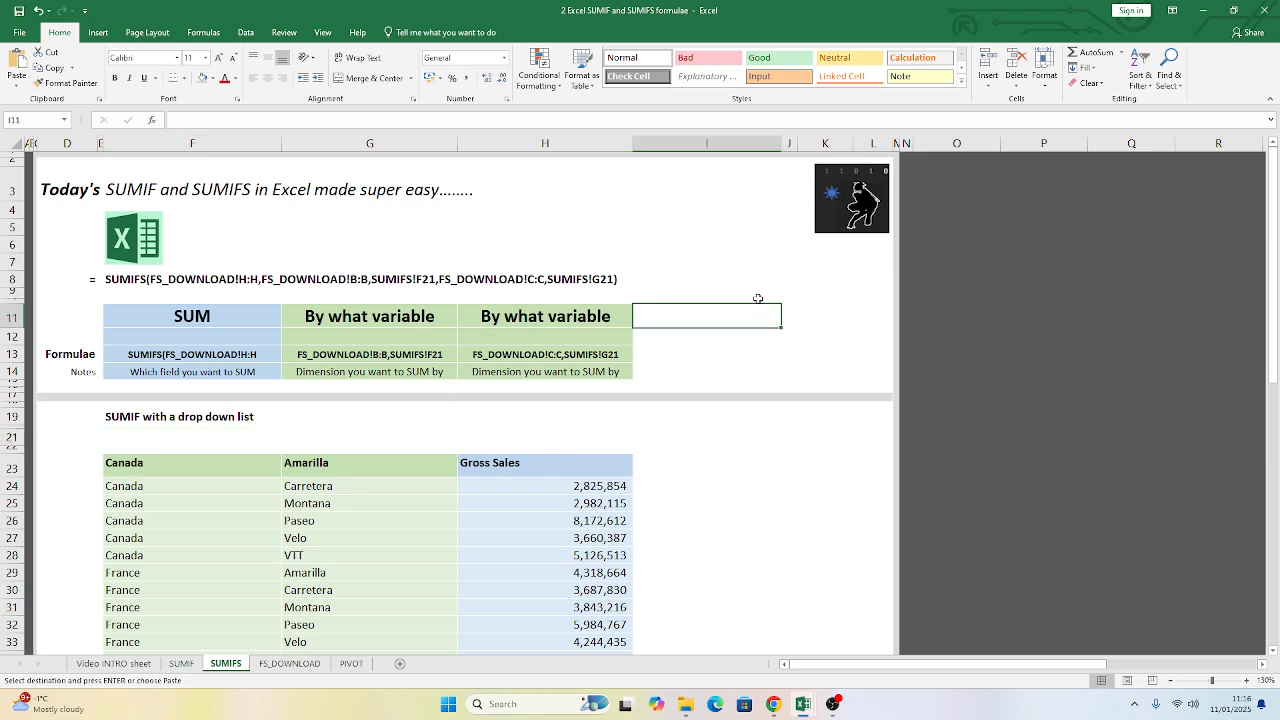
pyautogui.click(789, 316)
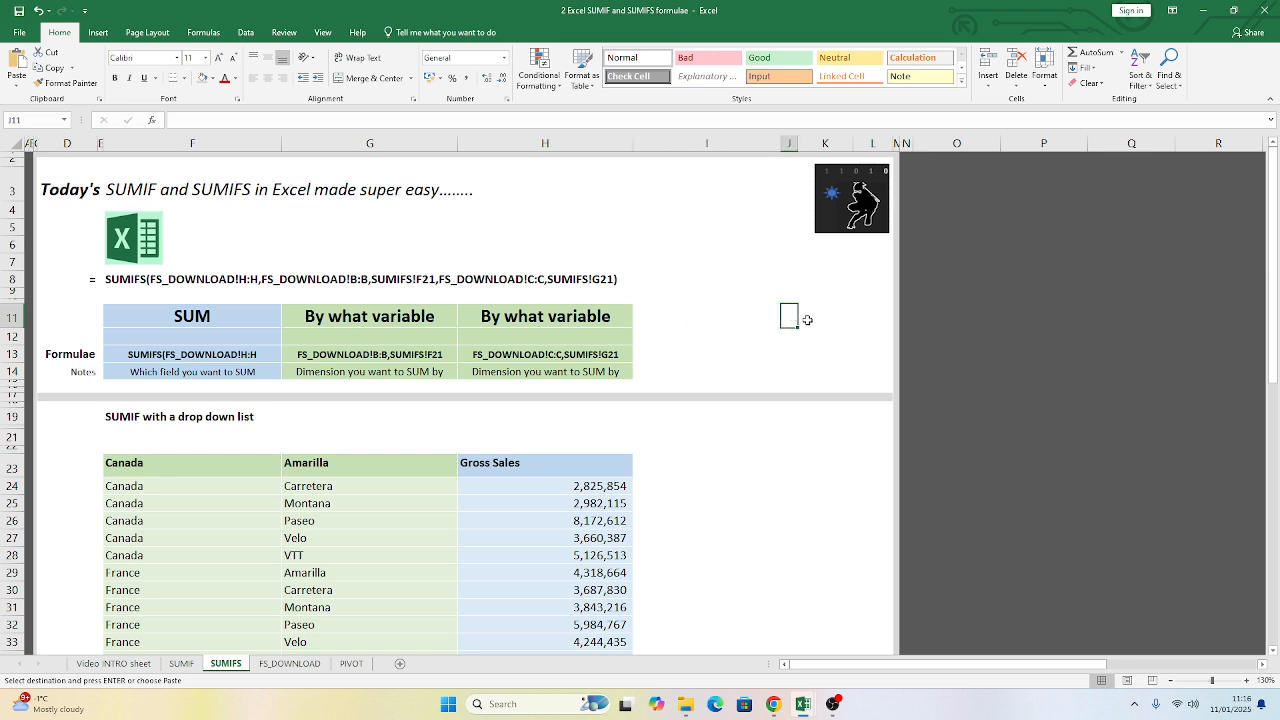
pyautogui.moveTo(797, 144); pyautogui.dragTo(822, 146)
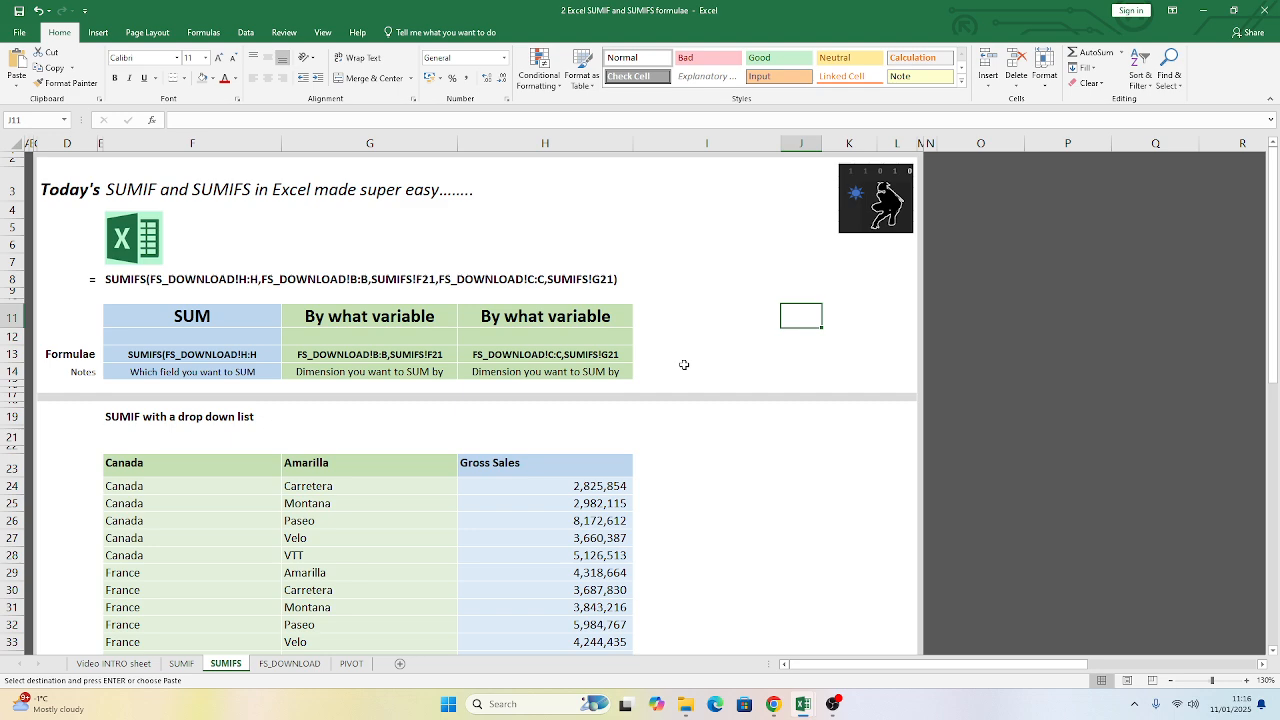
# - Enter the years 2013 and 2014 in cells J11 and J12 as source values for a list
pyautogui.press('Escape')
pyautogui.write('2023')
pyautogui.press('BackSpace')
pyautogui.press('BackSpace')
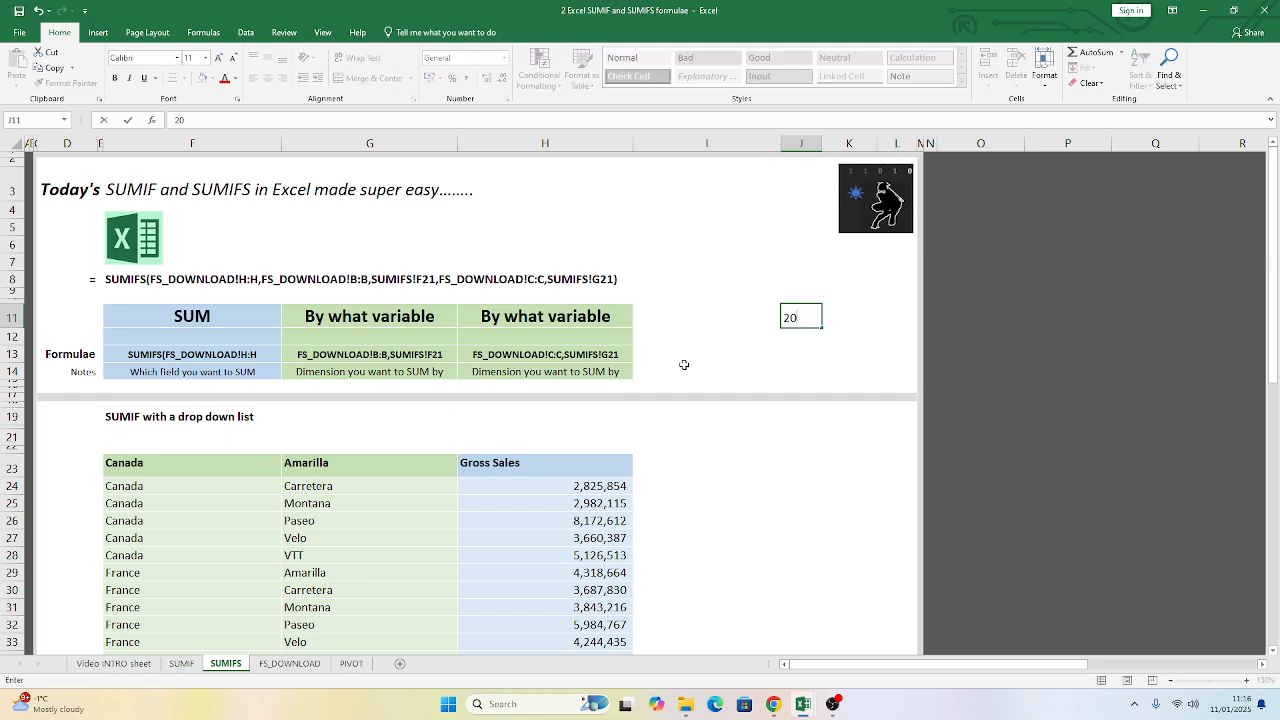
pyautogui.press('Return')
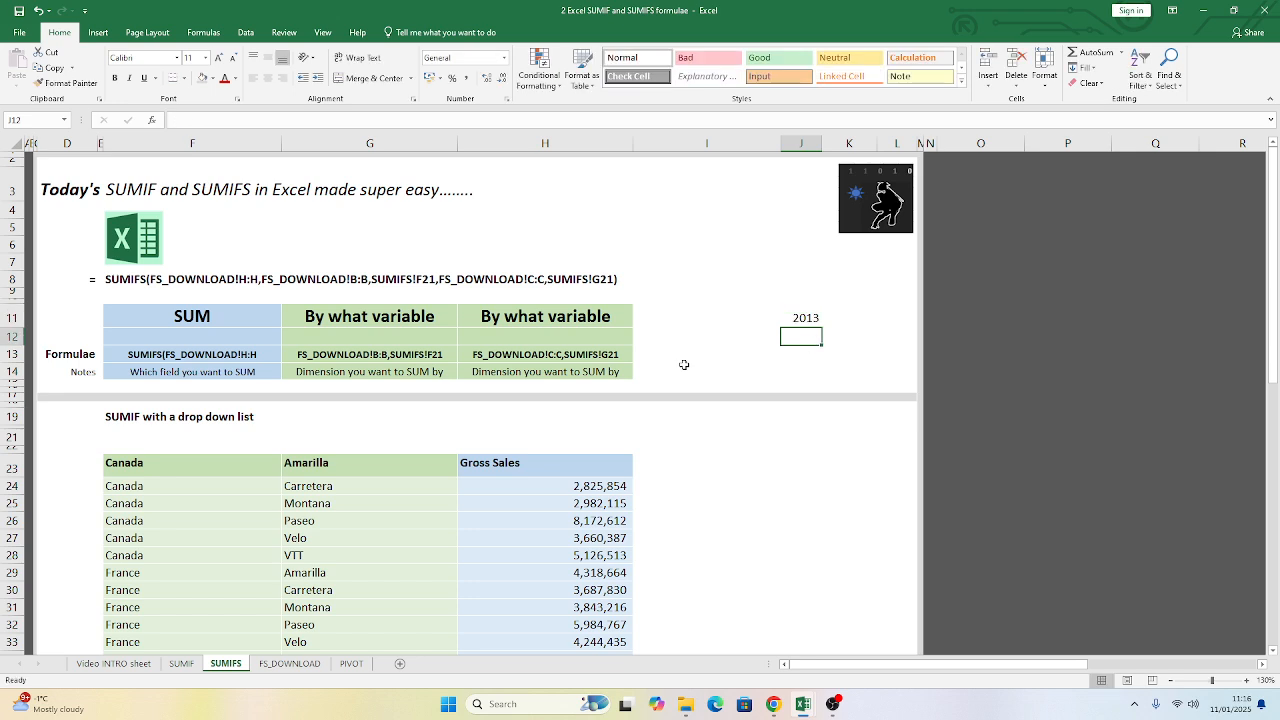
pyautogui.write('1014')
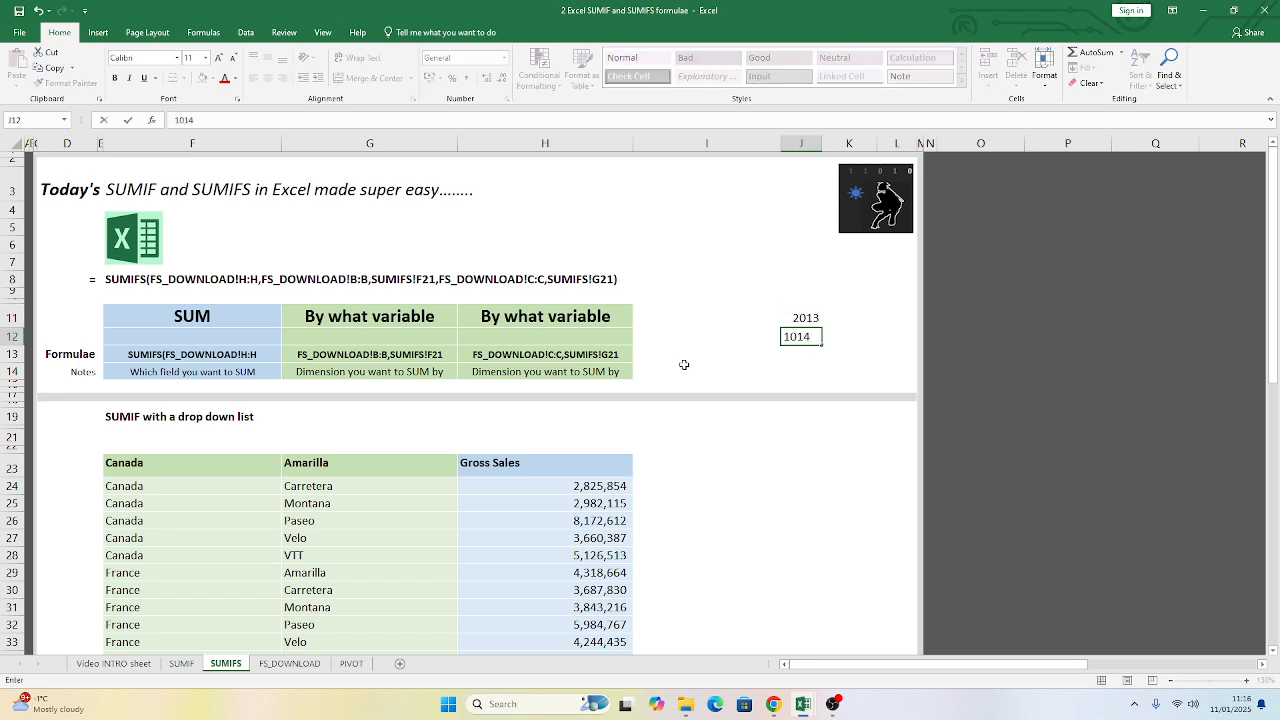
pyautogui.press('BackSpace')
pyautogui.press('BackSpace')
pyautogui.press('BackSpace')
pyautogui.press('BackSpace')
pyautogui.write('2014')
pyautogui.press('Return')
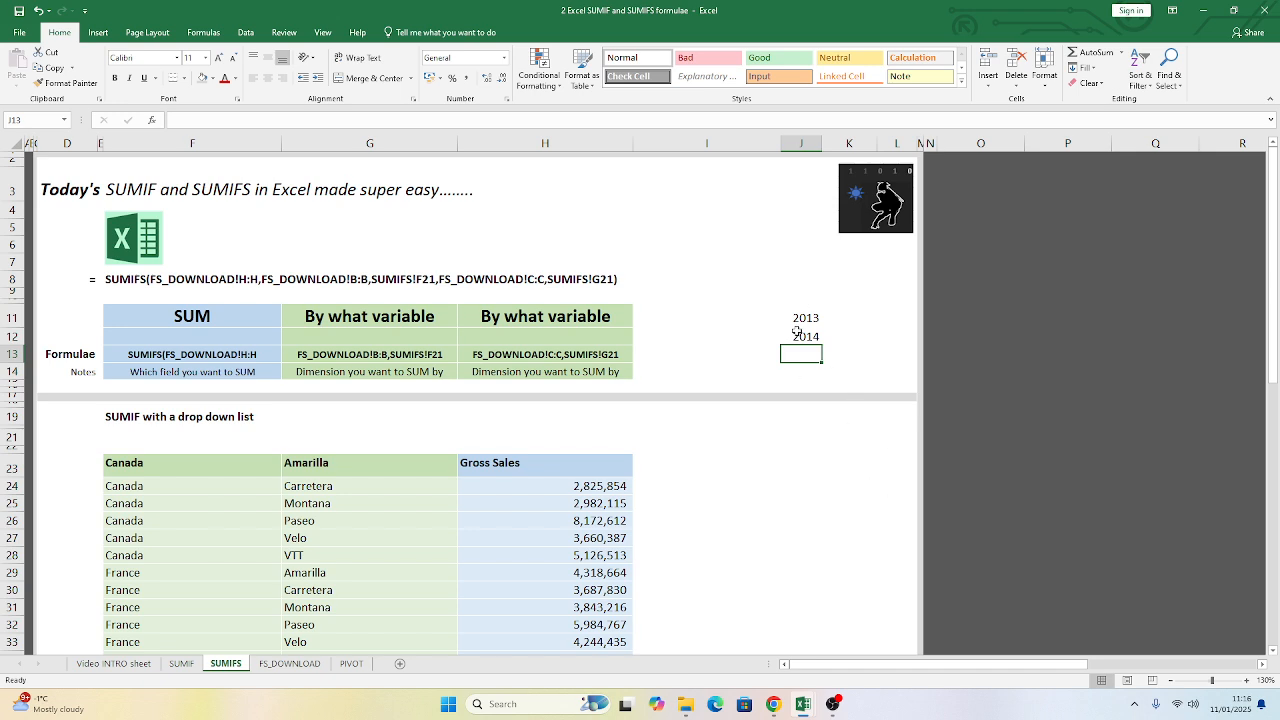
pyautogui.moveTo(794, 323); pyautogui.dragTo(793, 334)
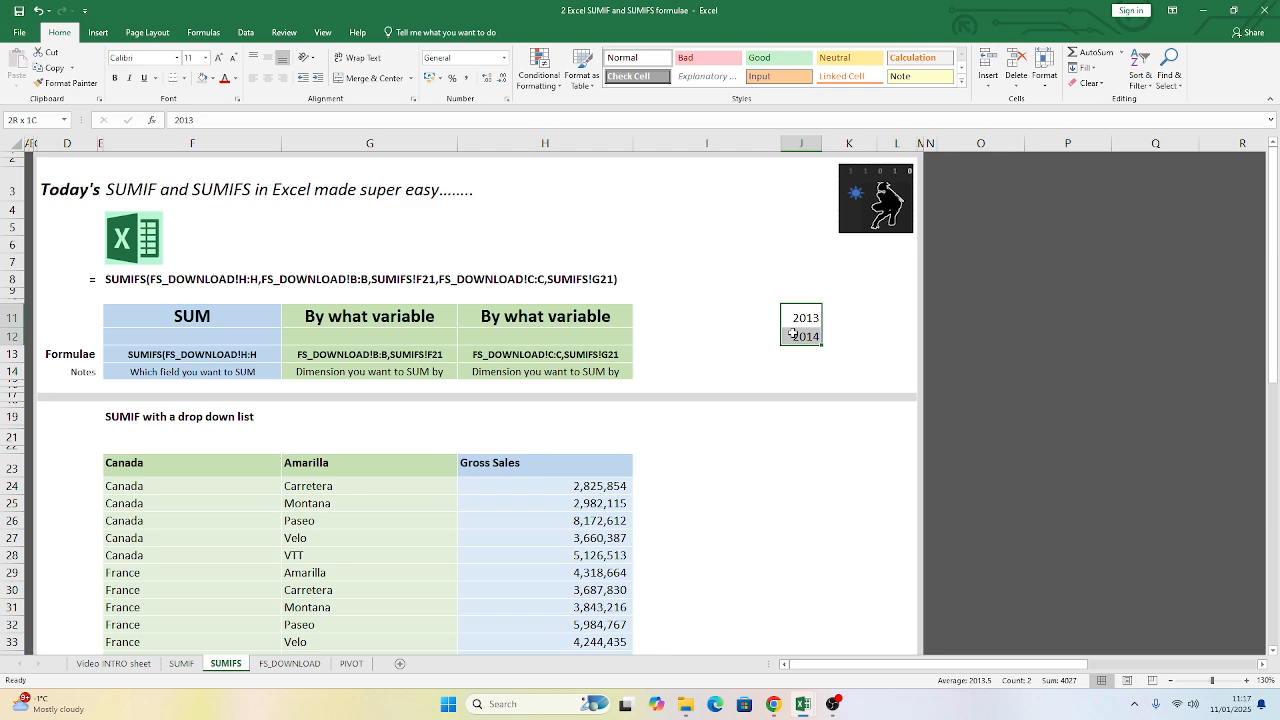
pyautogui.moveTo(793, 333)
pyautogui.mouseDown()
pyautogui.moveTo(801, 318)
pyautogui.moveTo(805, 336)
pyautogui.mouseUp()
# - Add the label "DROP DOWN MENU" in cell F21, under the "SUMIF with a drop down list" heading
pyautogui.click(160, 437)
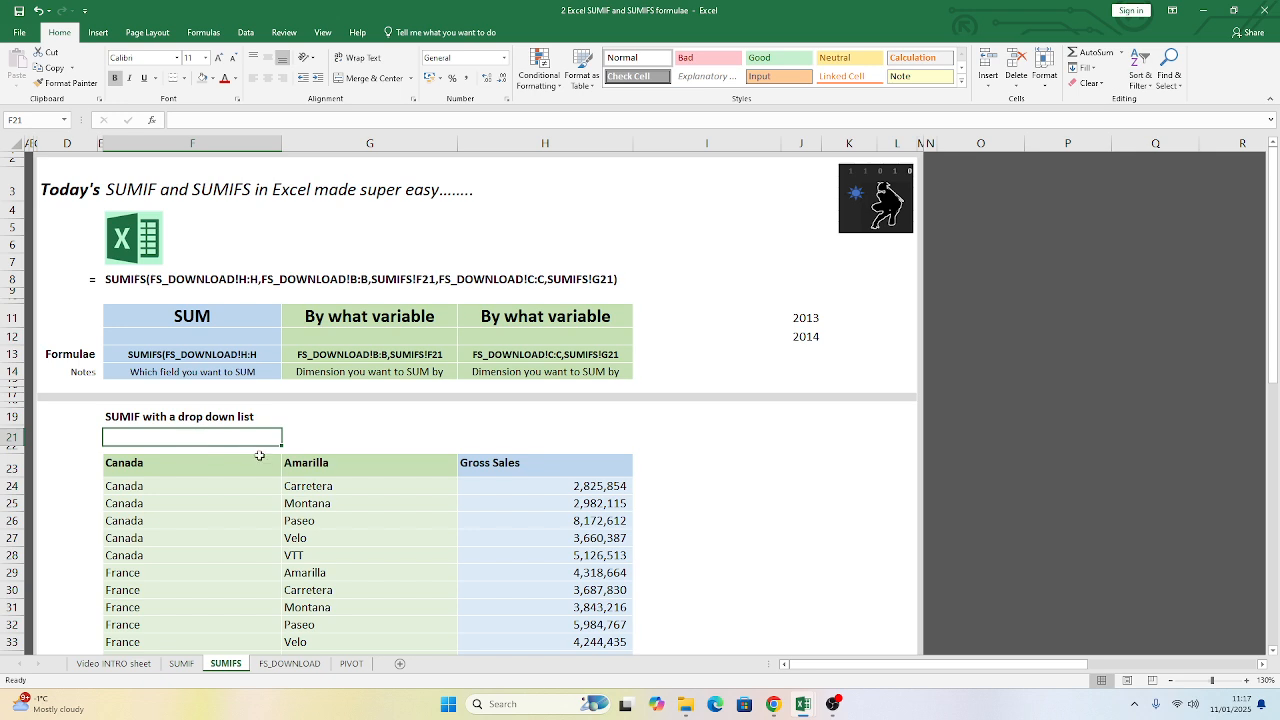
pyautogui.write('DROP')
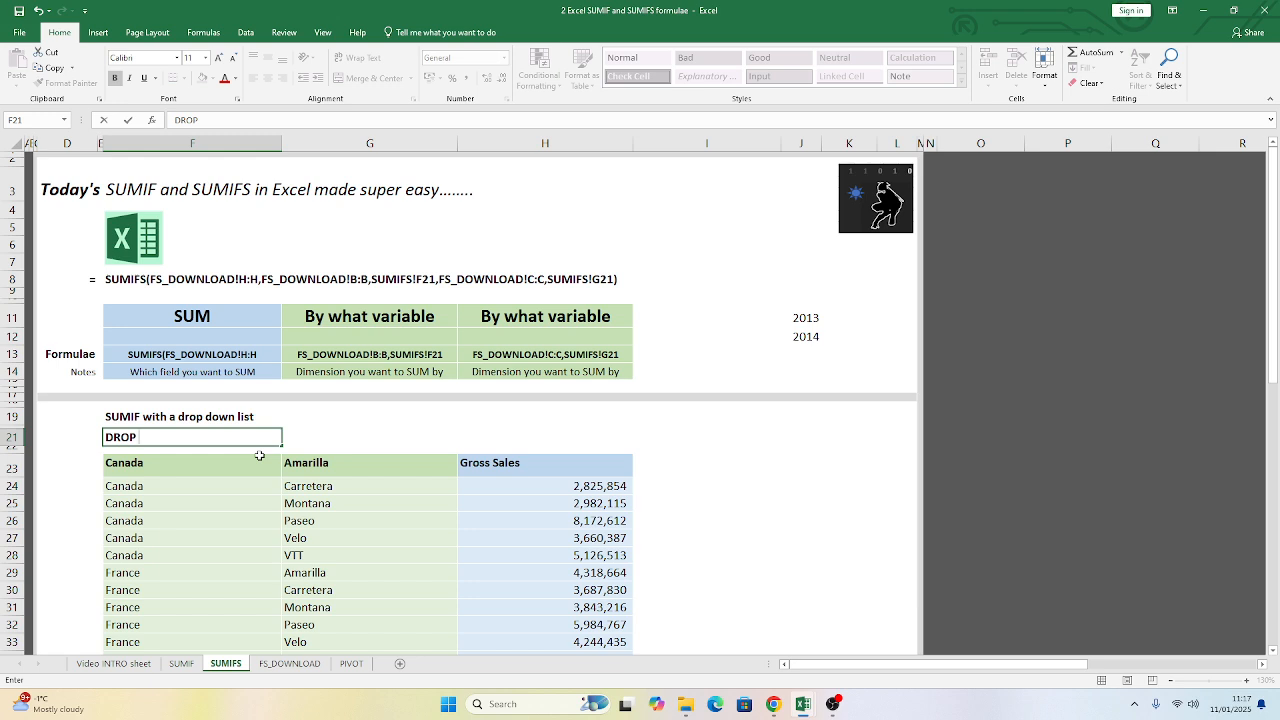
pyautogui.write('DOWN MENU')
pyautogui.press('Return')
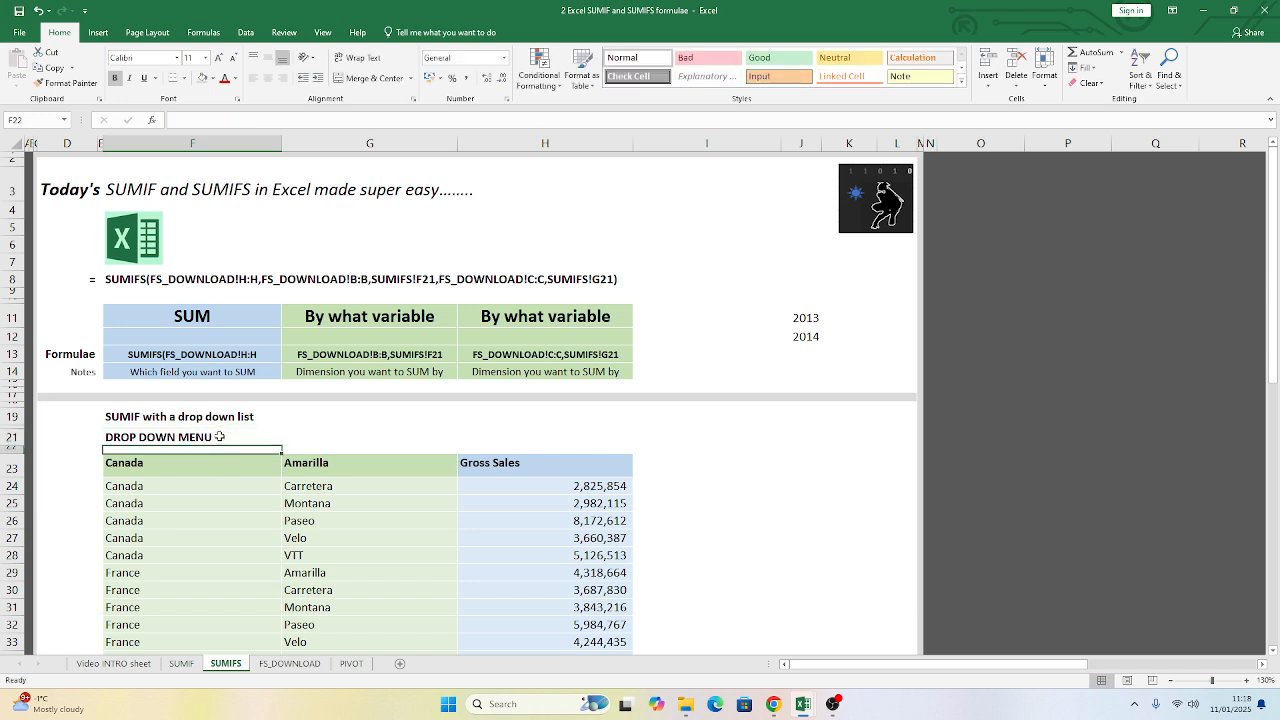
# - Format cells F21:G21 with a black fill and yellow font
pyautogui.moveTo(216, 437); pyautogui.dragTo(349, 436)
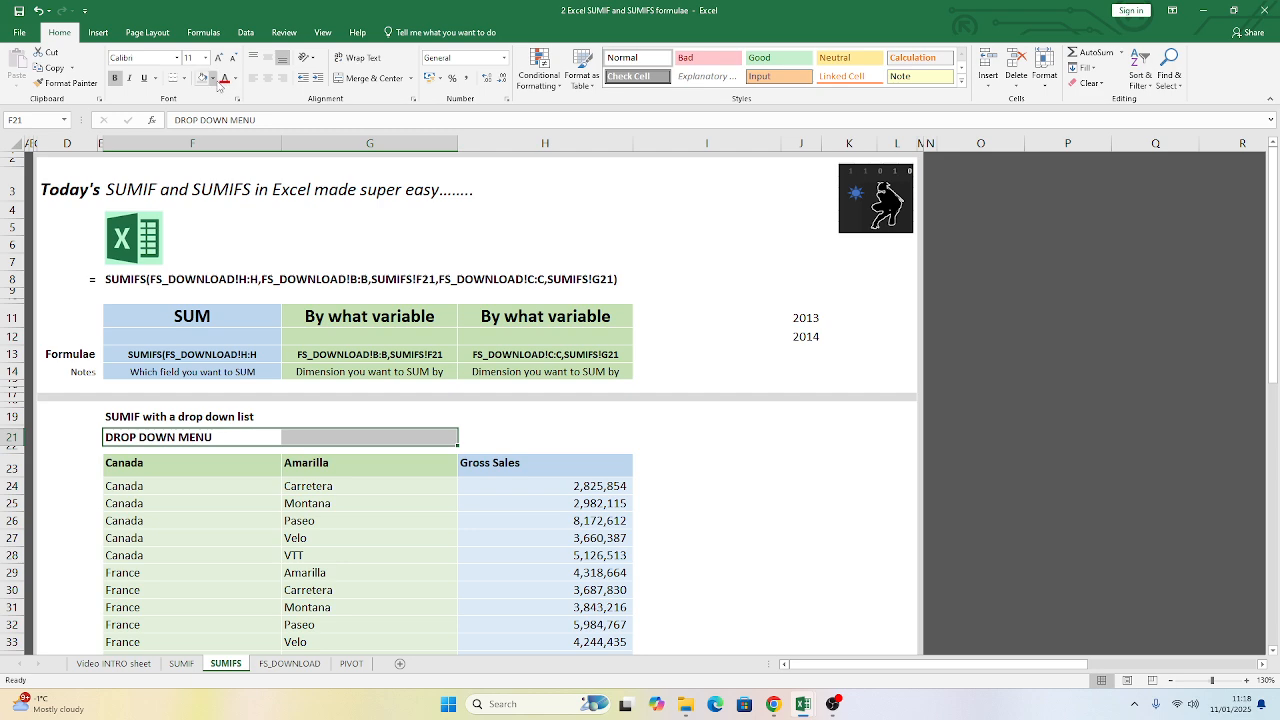
pyautogui.click(210, 78)
pyautogui.click(214, 110)
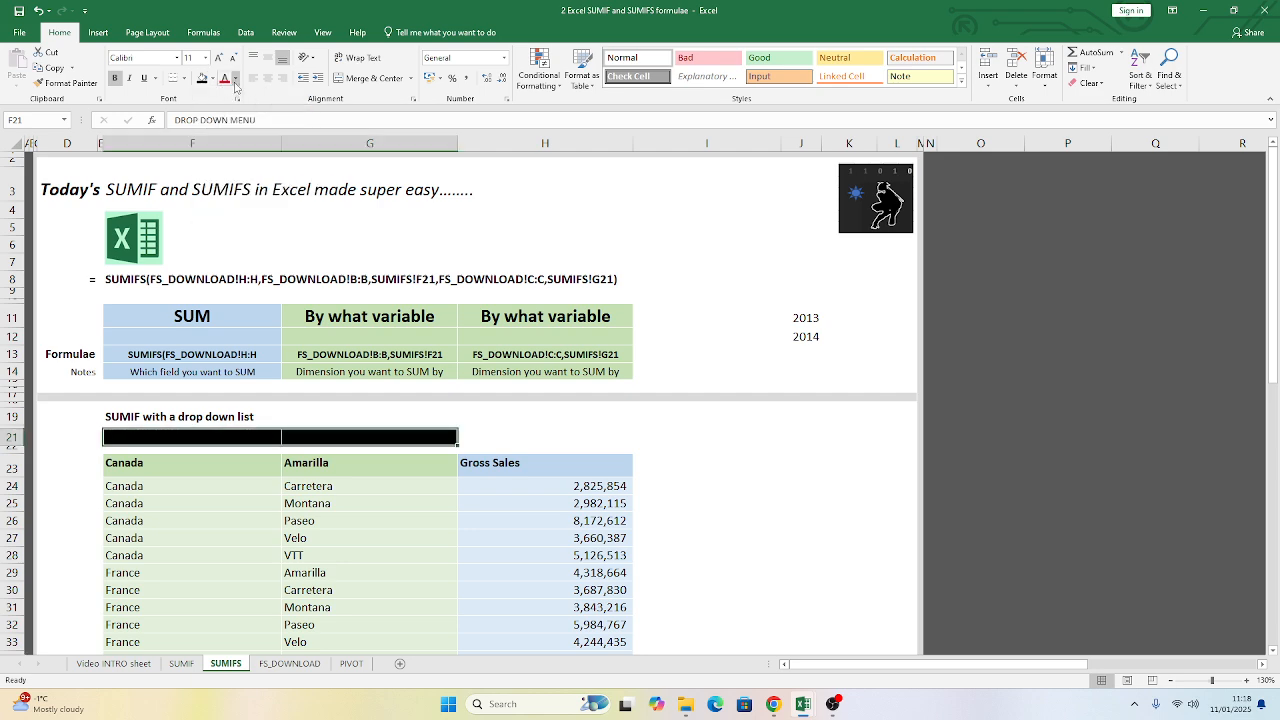
pyautogui.click(235, 78)
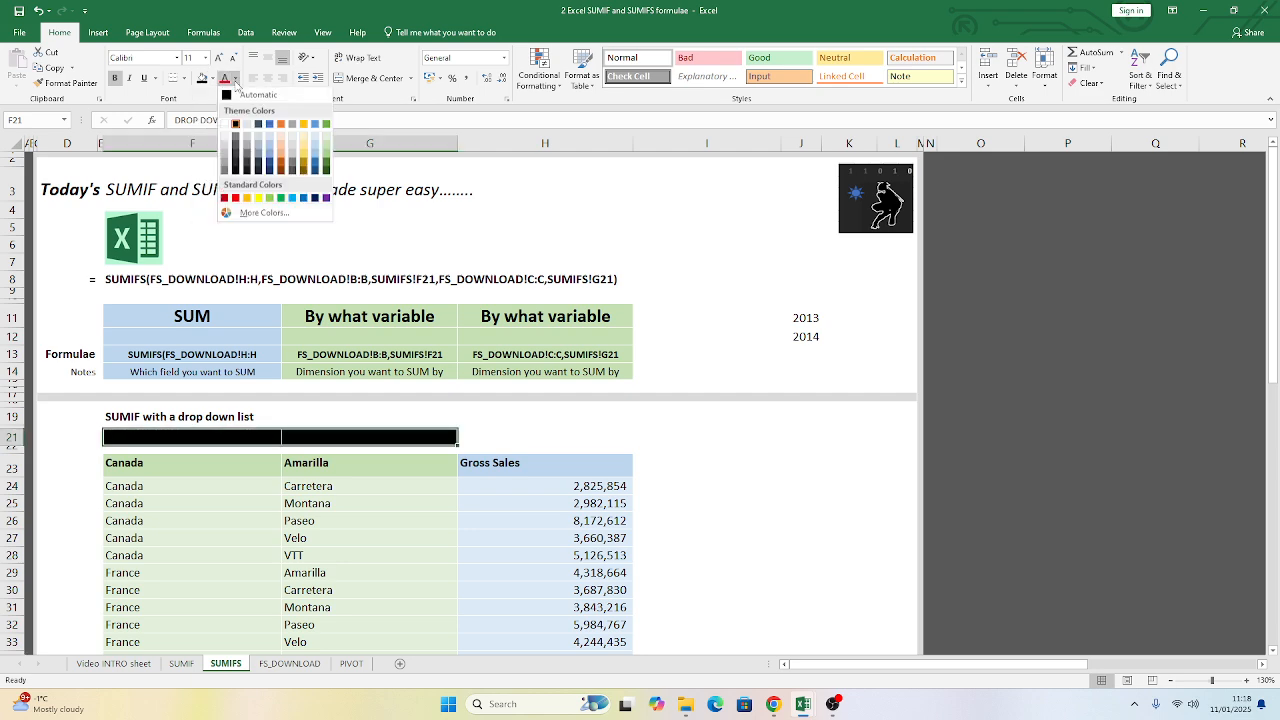
pyautogui.click(258, 199)
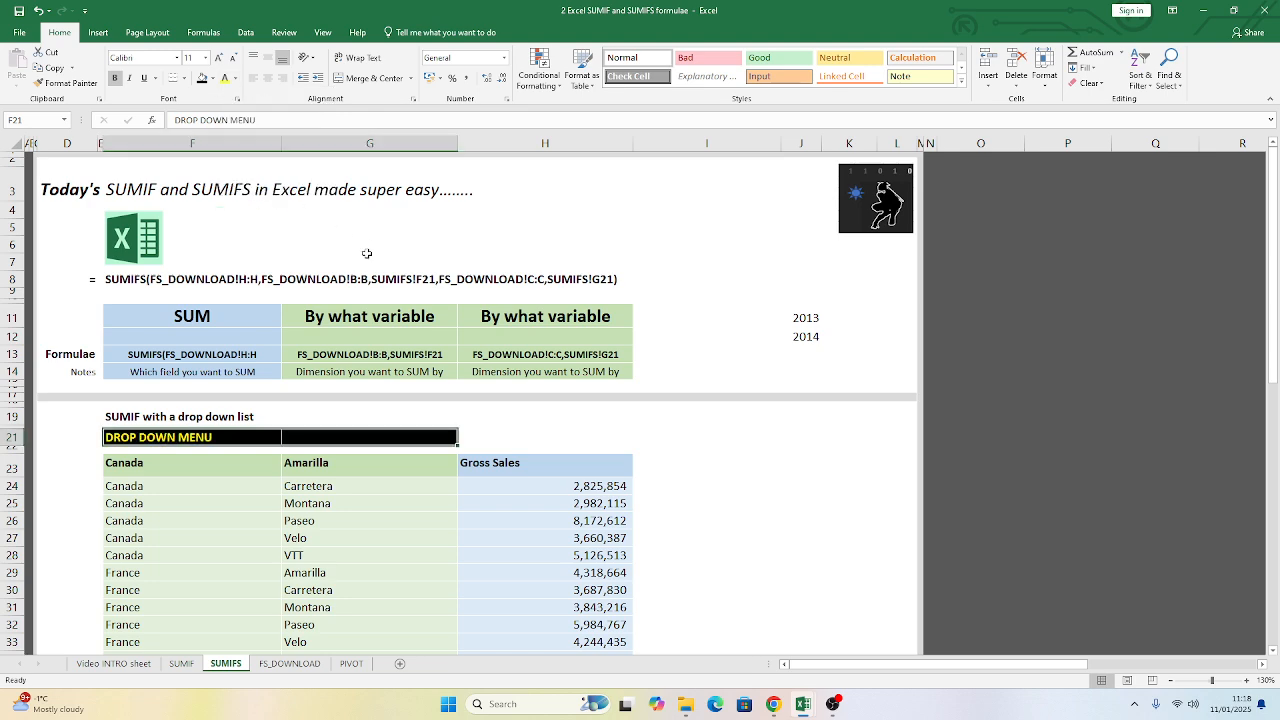
# - Draw a thin right block arrow about 2.32 cm wide and 0.29 cm high above Gross Sales, and give it the gold shape style
pyautogui.click(98, 32)
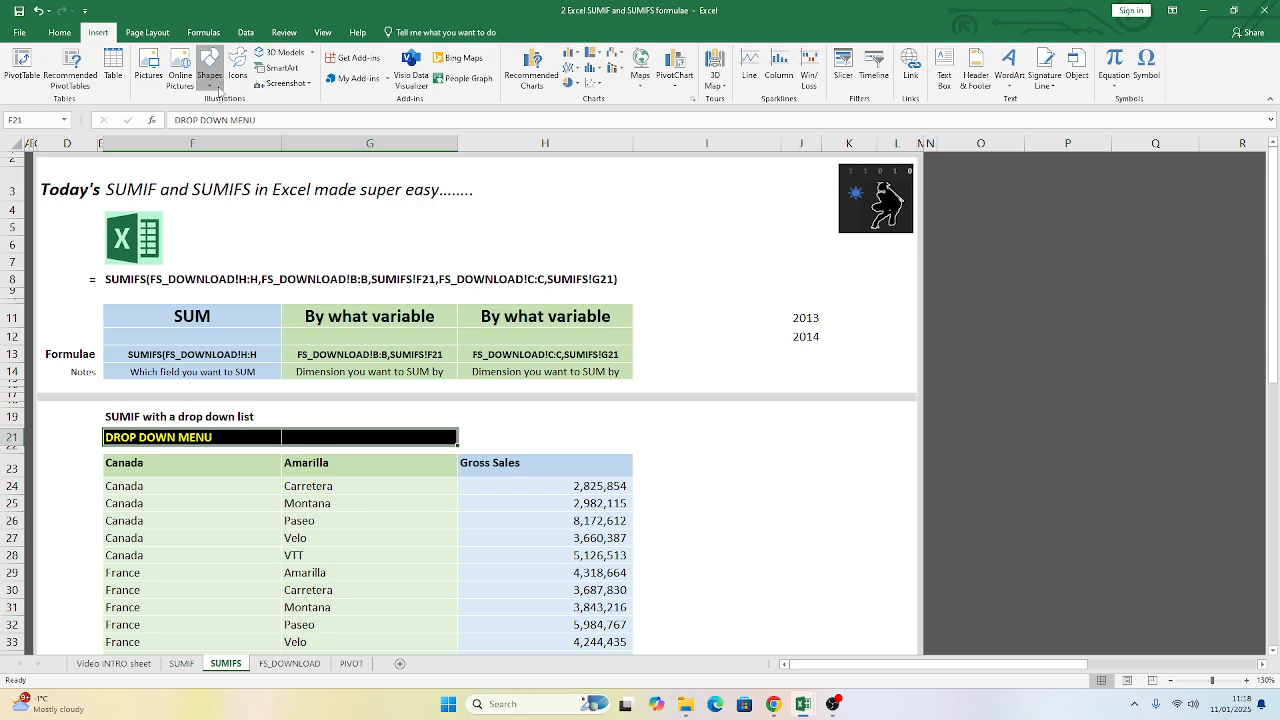
pyautogui.click(212, 78)
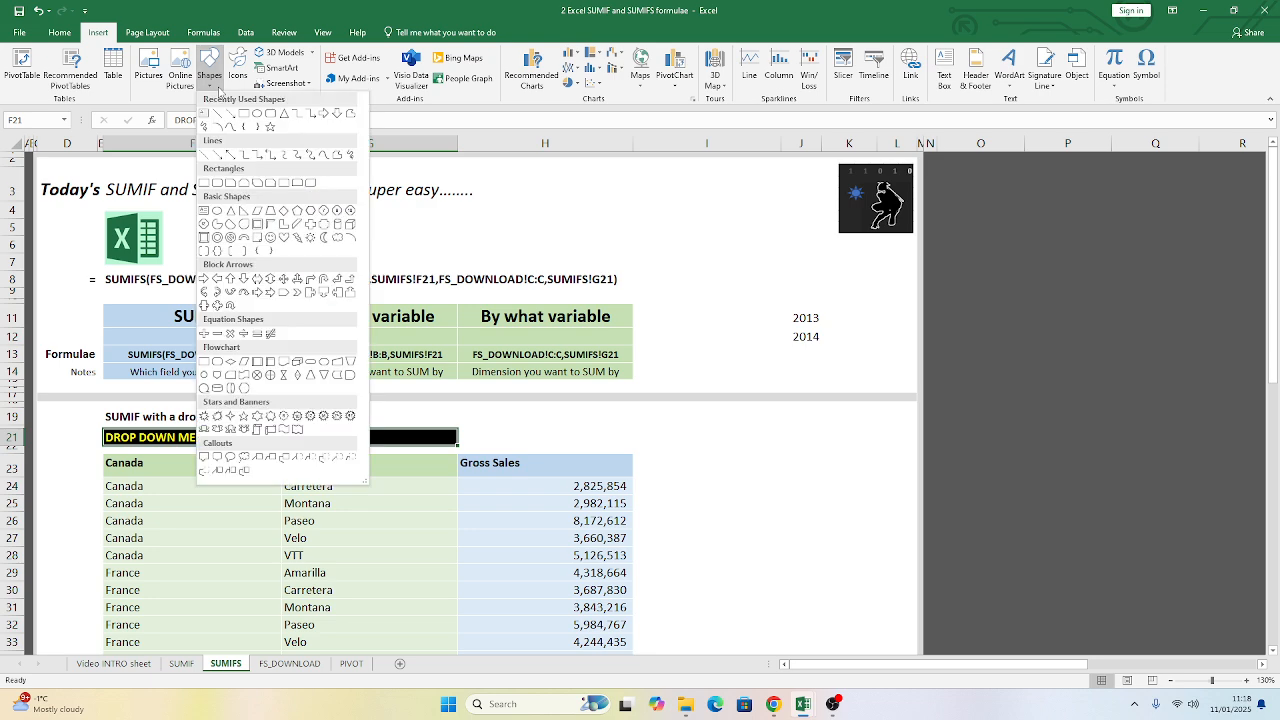
pyautogui.click(324, 114)
pyautogui.moveTo(566, 424); pyautogui.dragTo(644, 427)
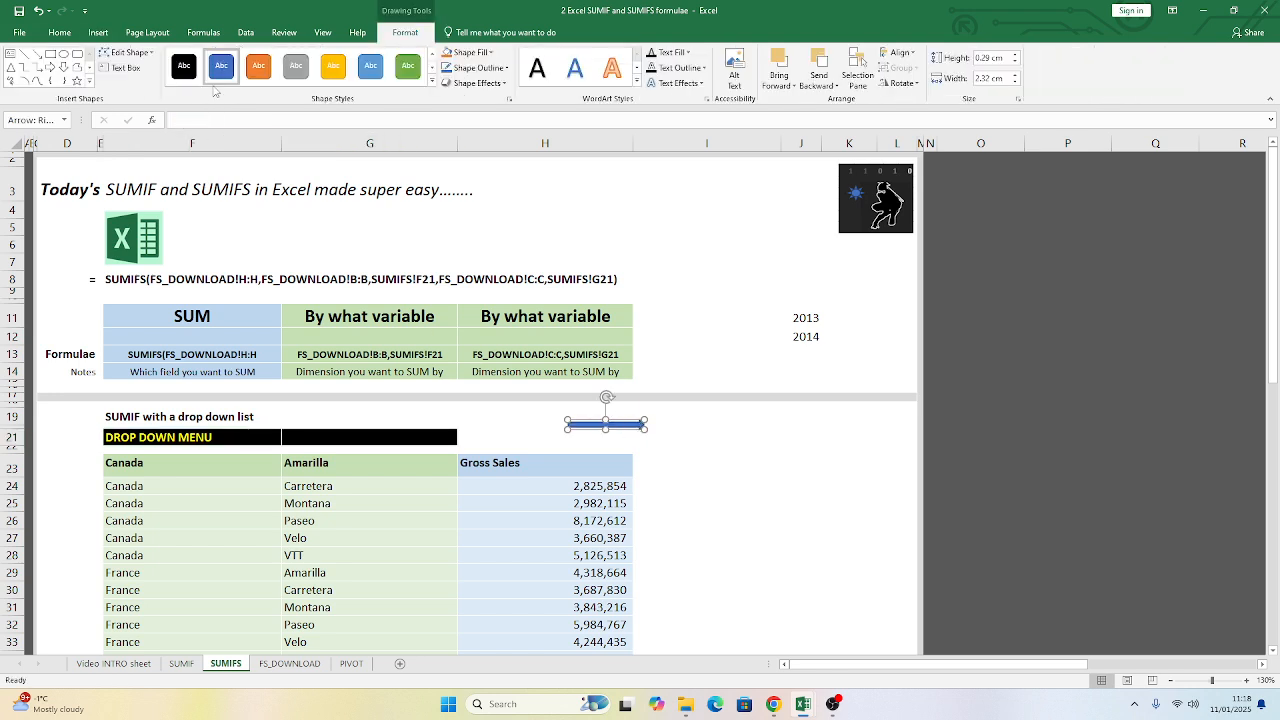
pyautogui.click(340, 76)
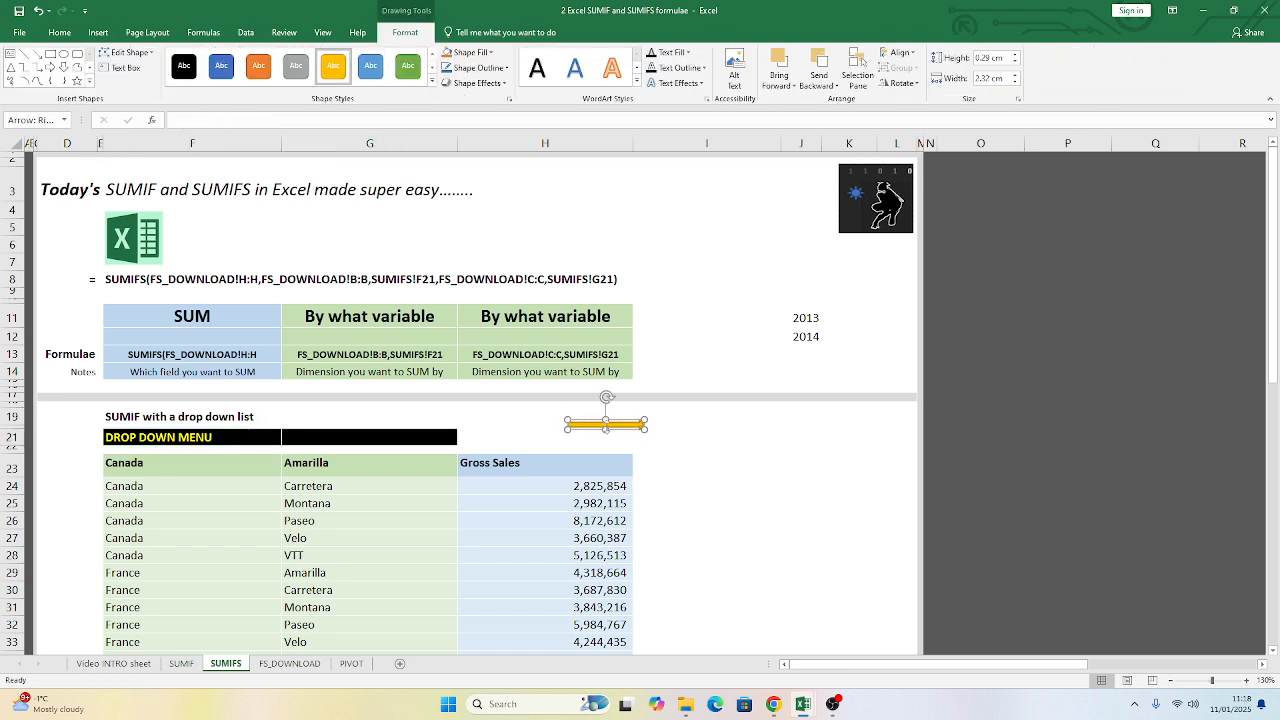
# - Shrink the arrow to about 1.67 by 0.2 cm and place it after the DROP DOWN MENU text, pointing to G21
pyautogui.click(620, 432)
pyautogui.moveTo(620, 430); pyautogui.dragTo(280, 438)
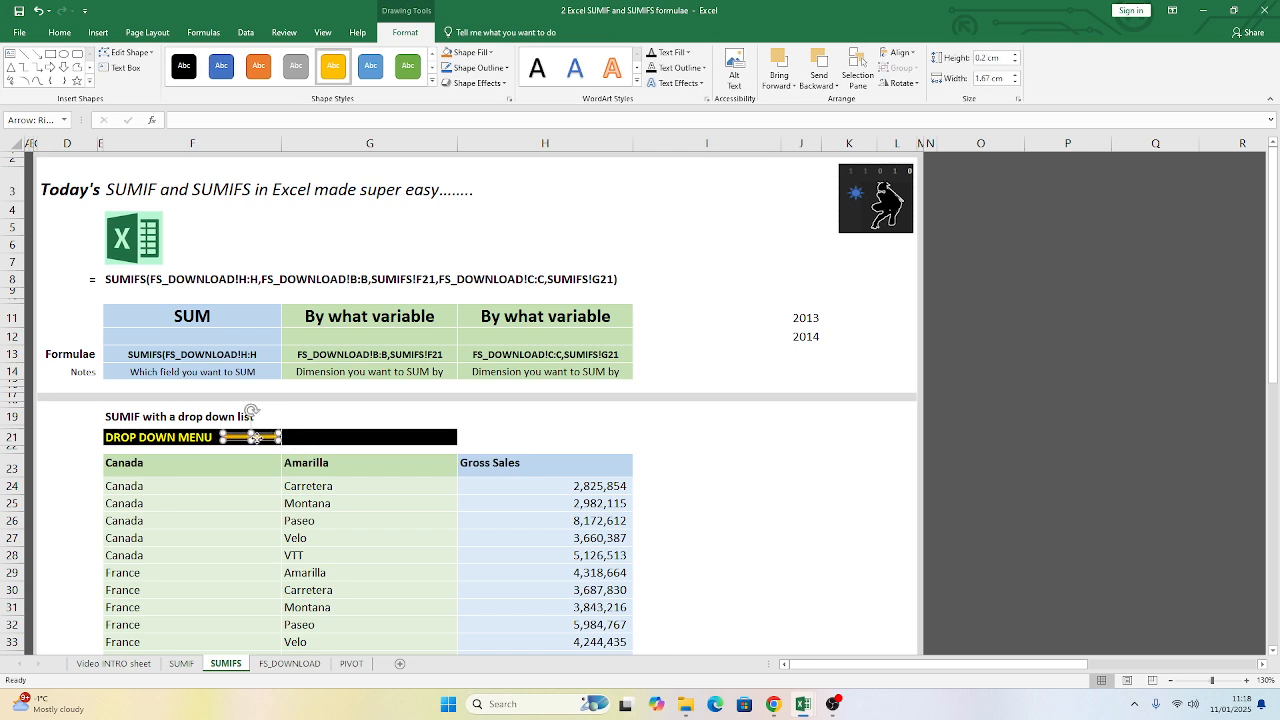
pyautogui.moveTo(255, 437); pyautogui.dragTo(252, 437)
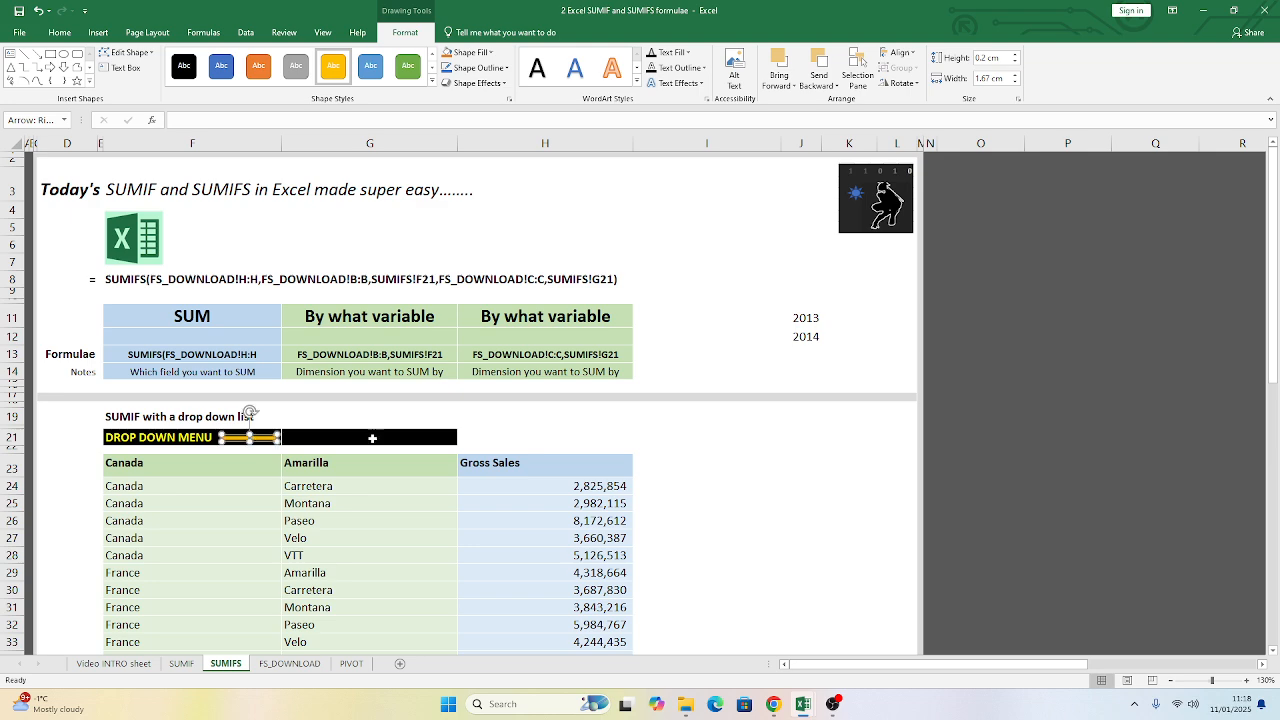
pyautogui.click(548, 419)
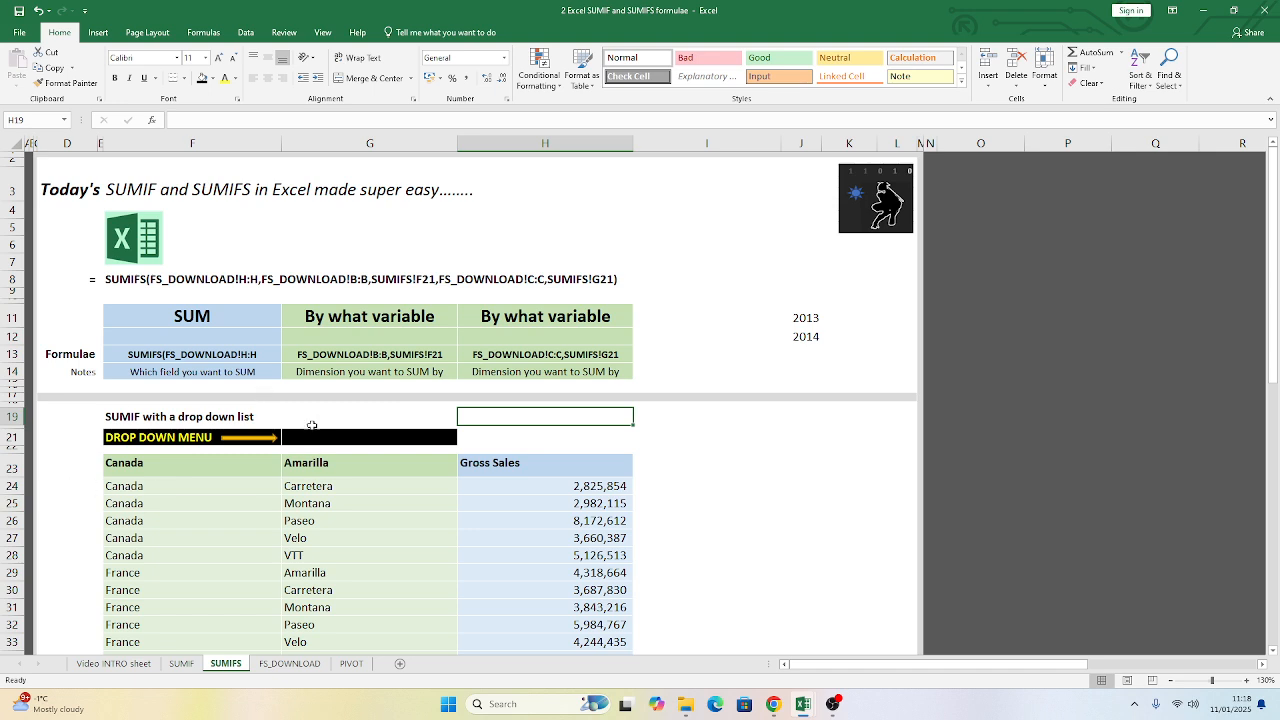
pyautogui.click(268, 438)
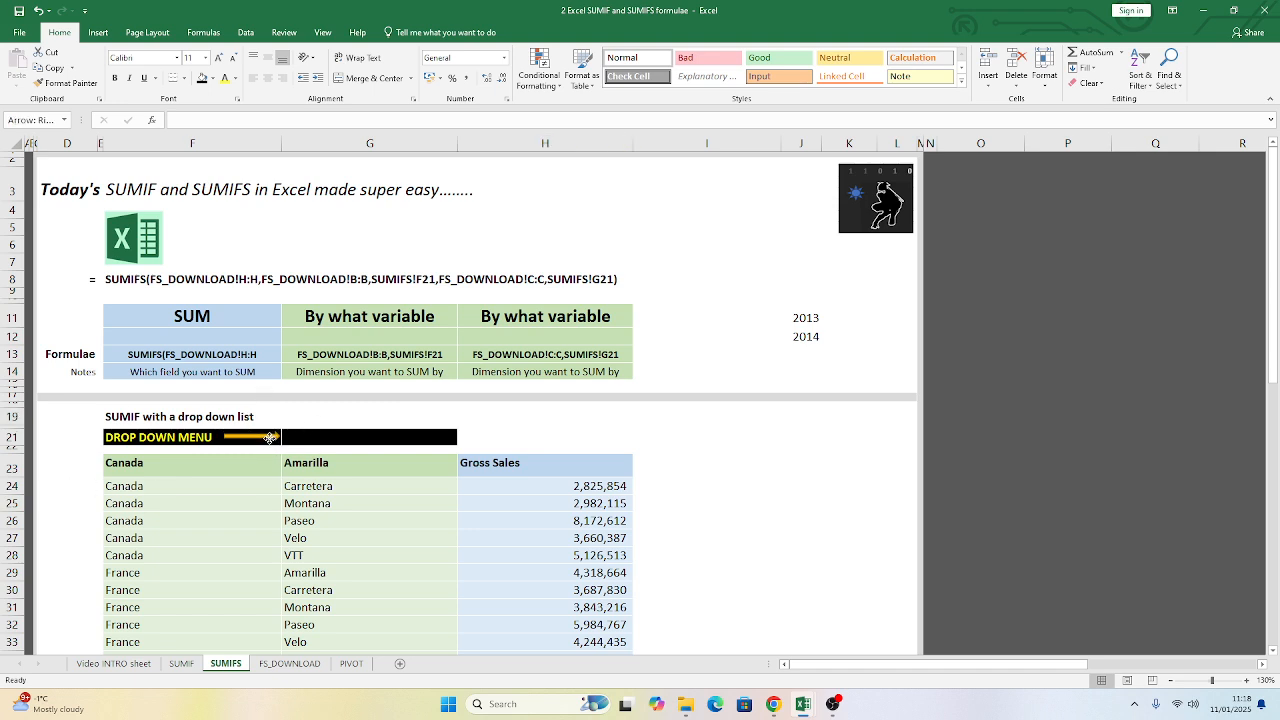
pyautogui.click(330, 414)
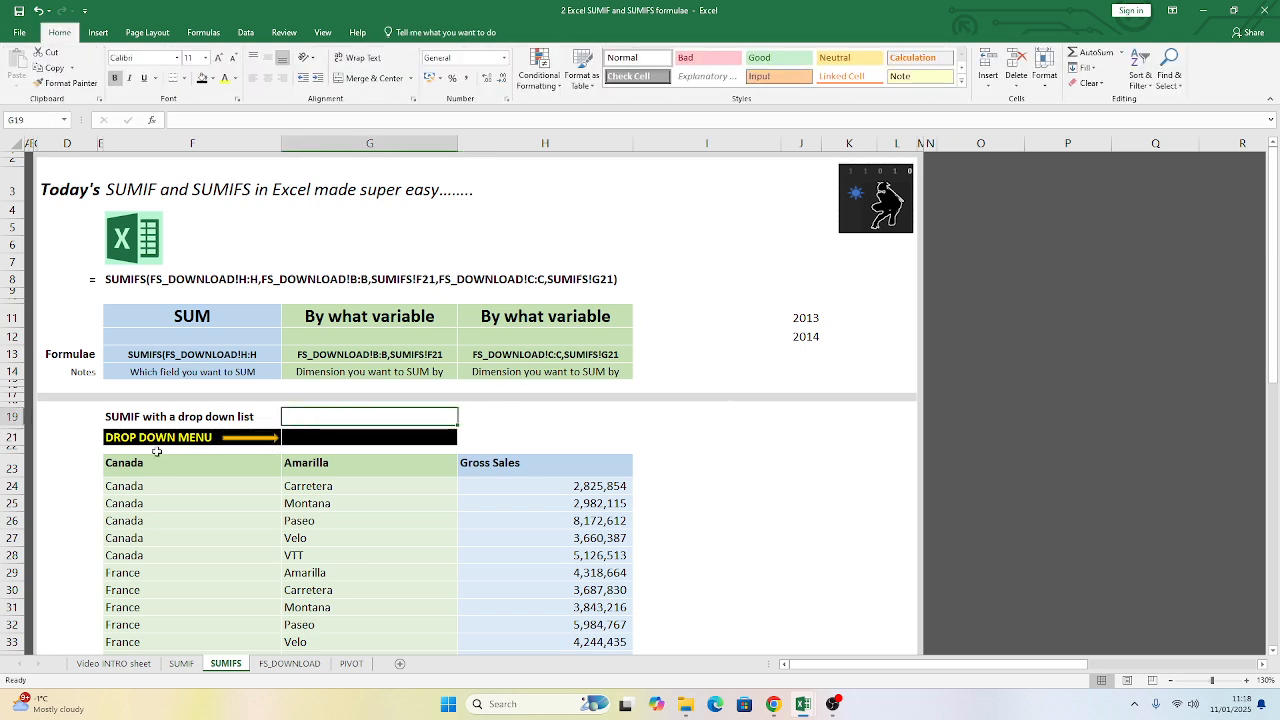
pyautogui.click(233, 440)
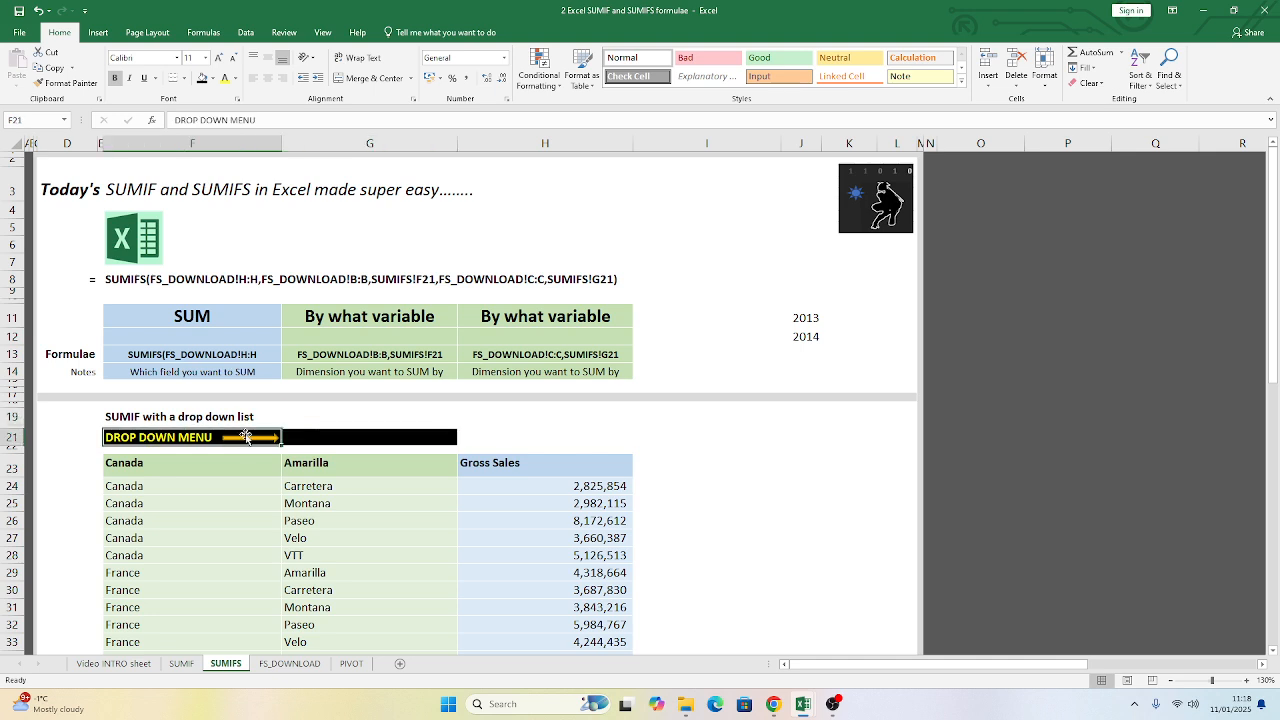
# - Enter the heading "YEAR" in cell G19, above the black cell
pyautogui.click(328, 415)
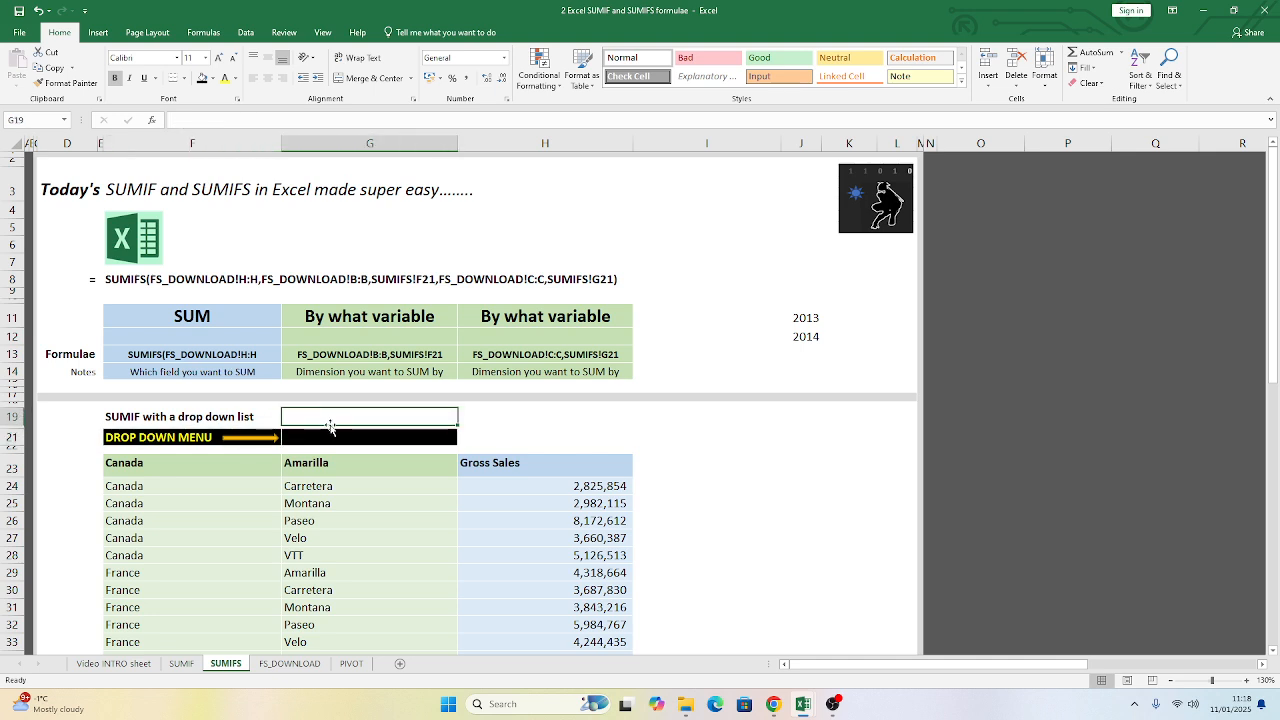
pyautogui.write('Y')
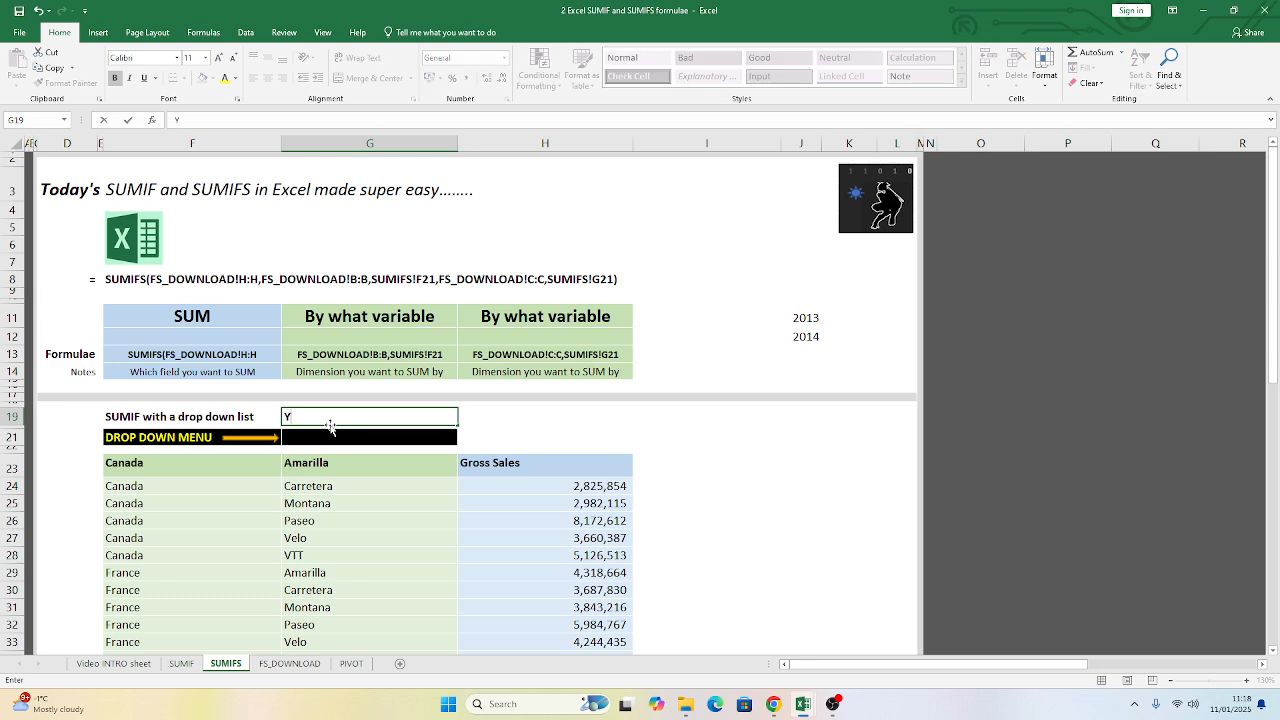
pyautogui.write('EAR')
pyautogui.press('Return')
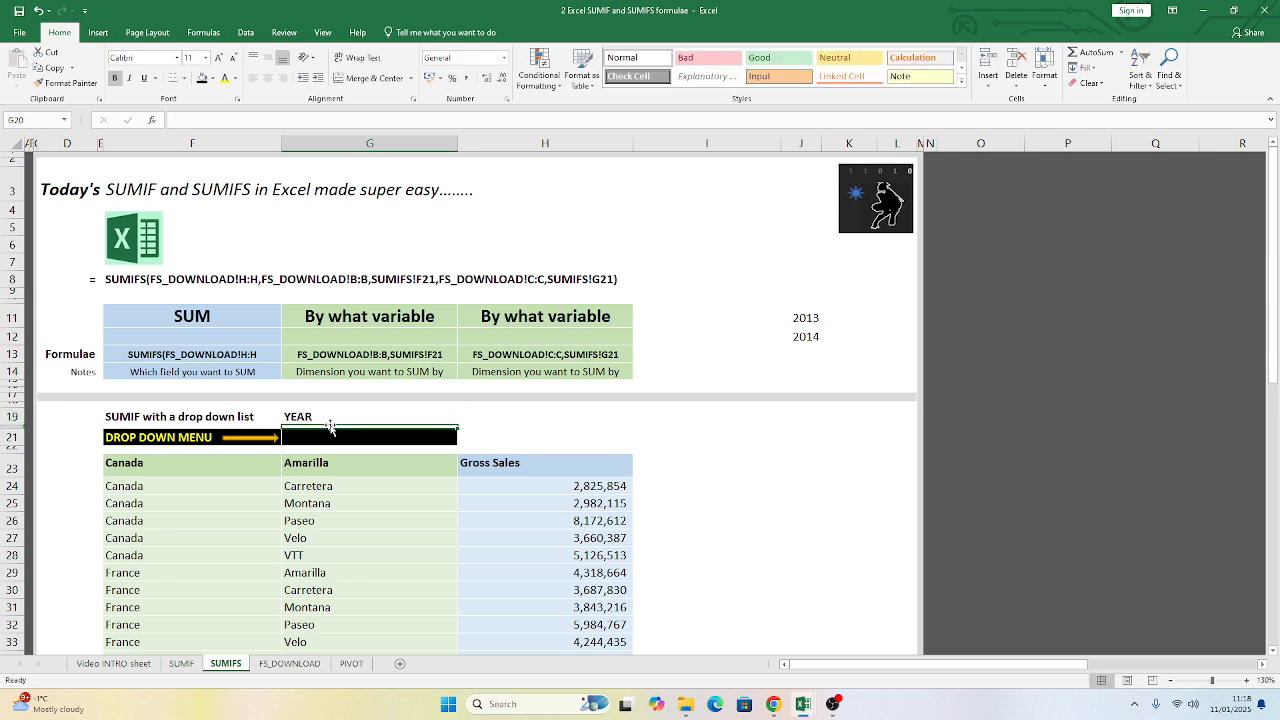
# - Apply a grey fill to the YEAR heading cell and the narrow cell below it, G19:G20
pyautogui.moveTo(313, 413); pyautogui.dragTo(450, 418)
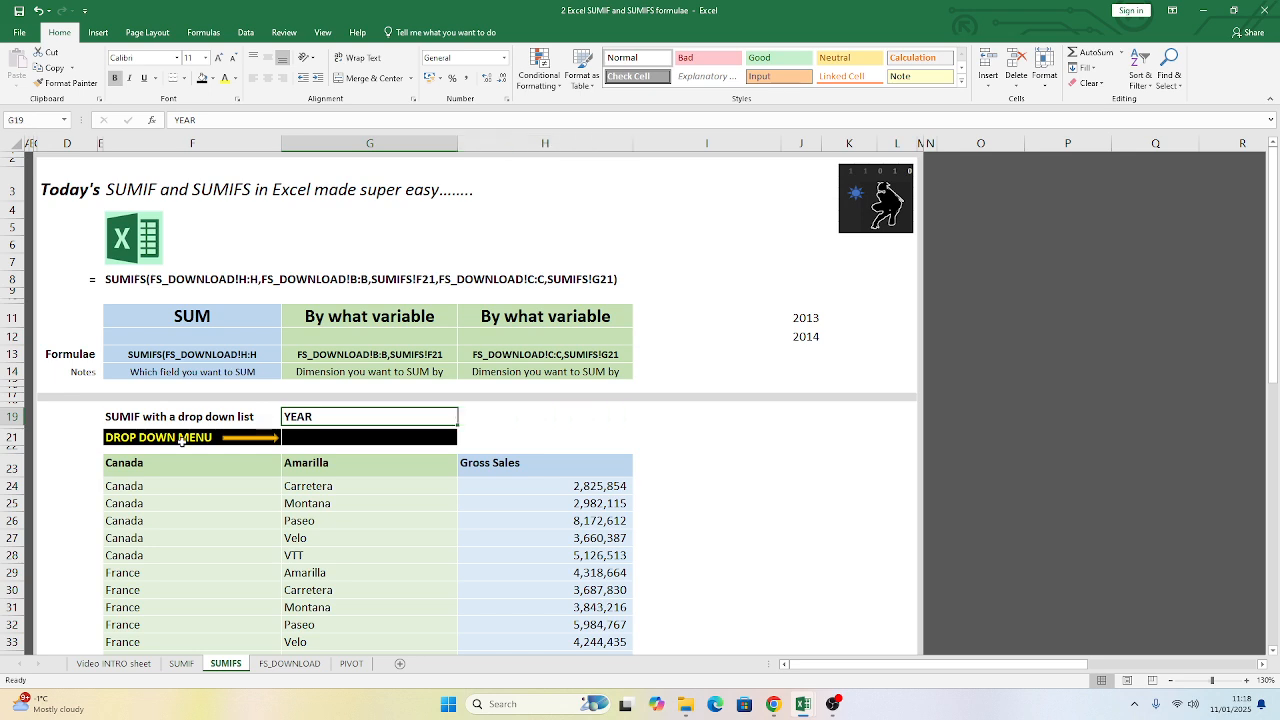
pyautogui.click(181, 440)
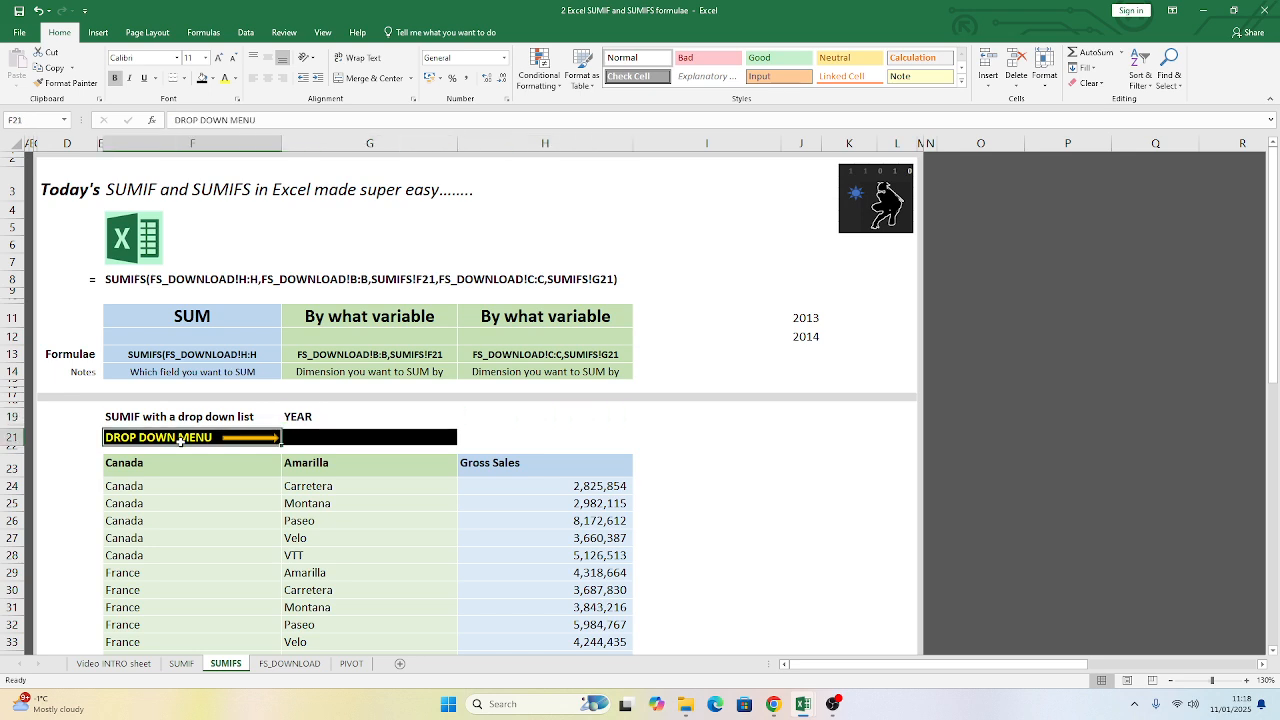
pyautogui.click(315, 417)
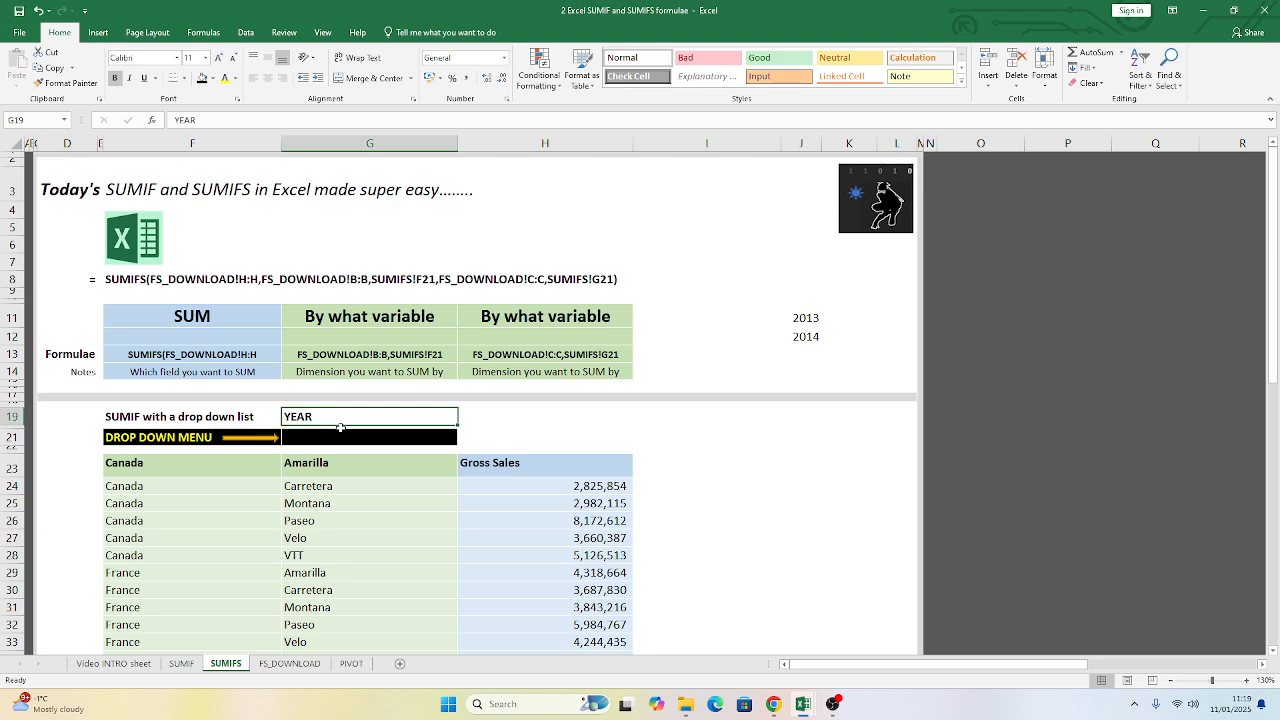
pyautogui.moveTo(342, 427); pyautogui.dragTo(338, 419)
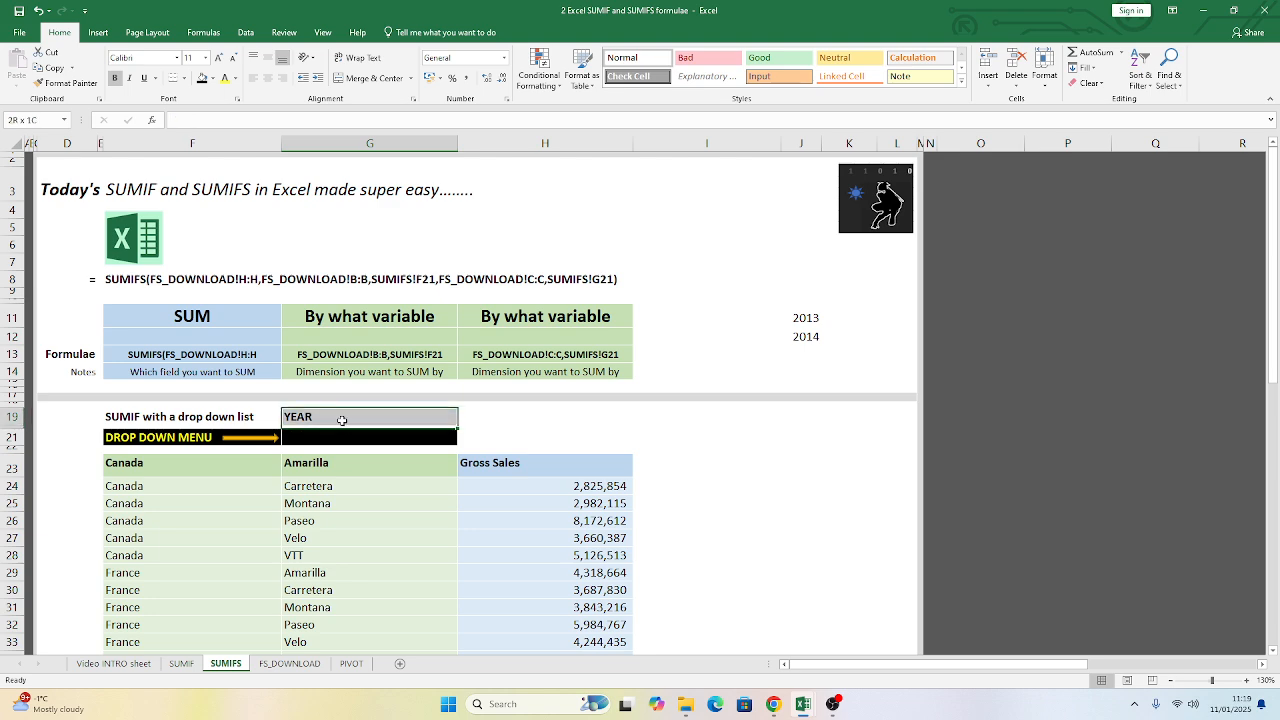
pyautogui.click(212, 78)
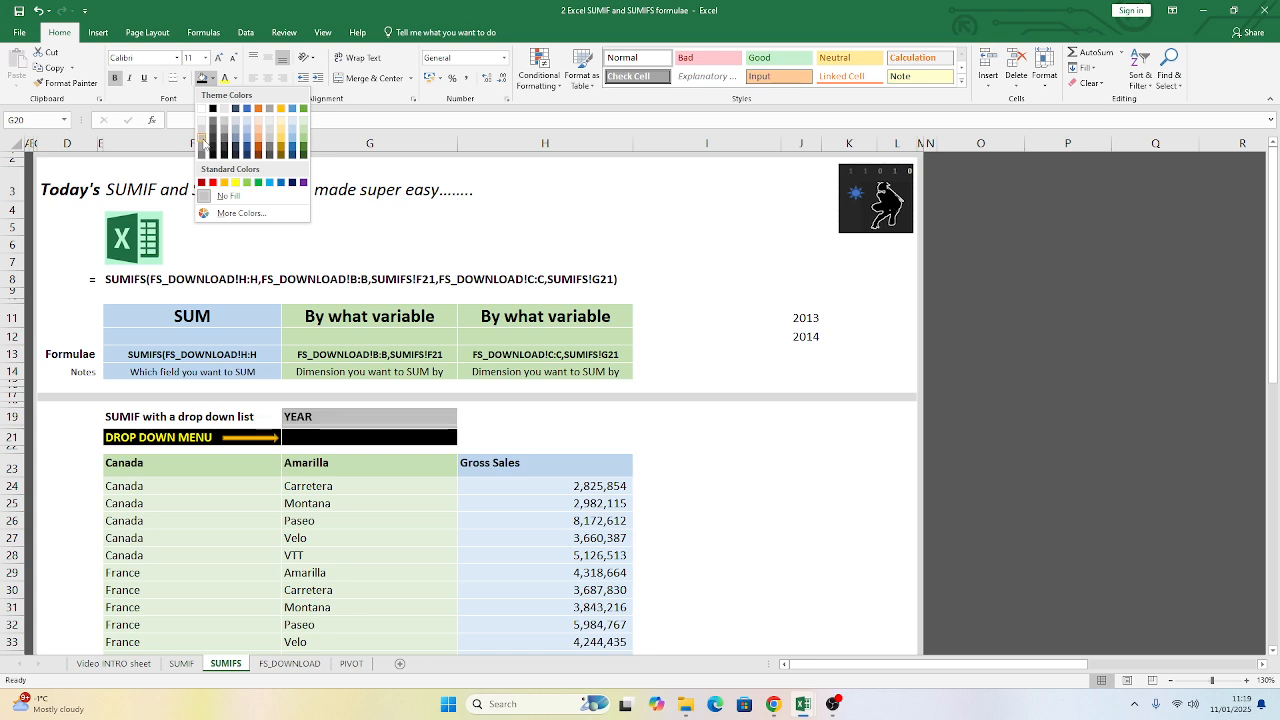
pyautogui.click(203, 143)
pyautogui.click(691, 396)
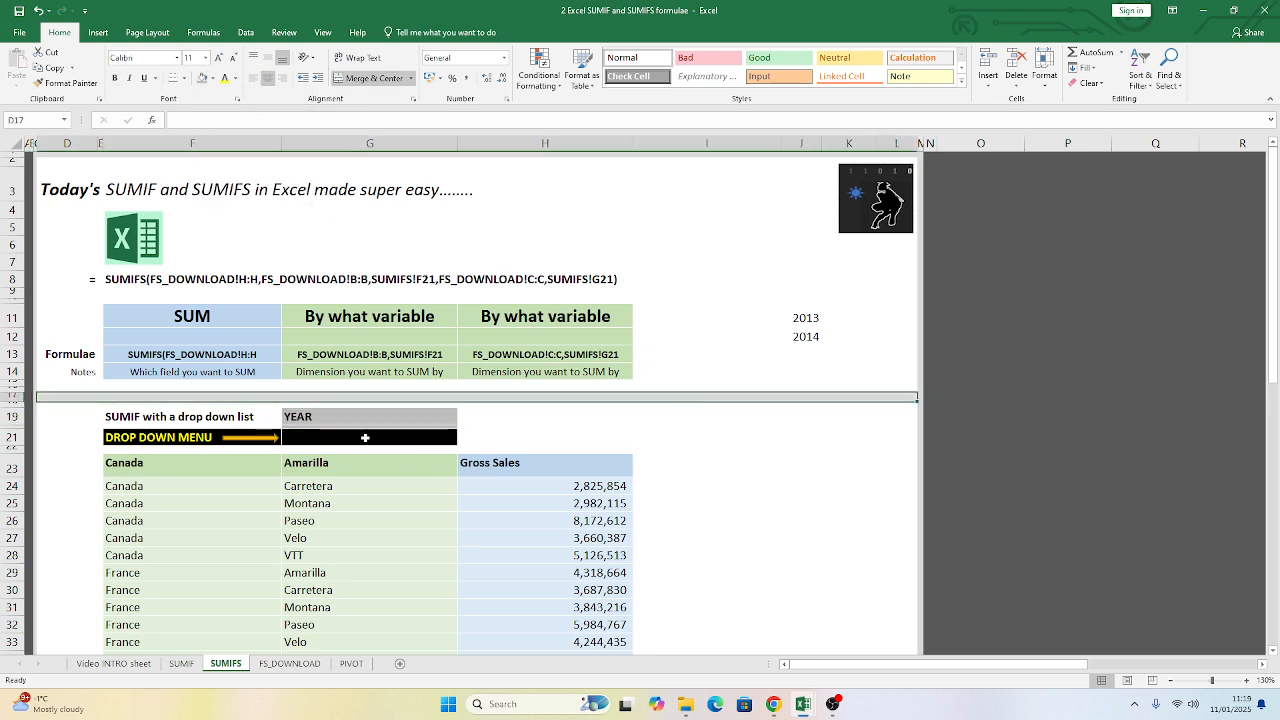
pyautogui.click(365, 437)
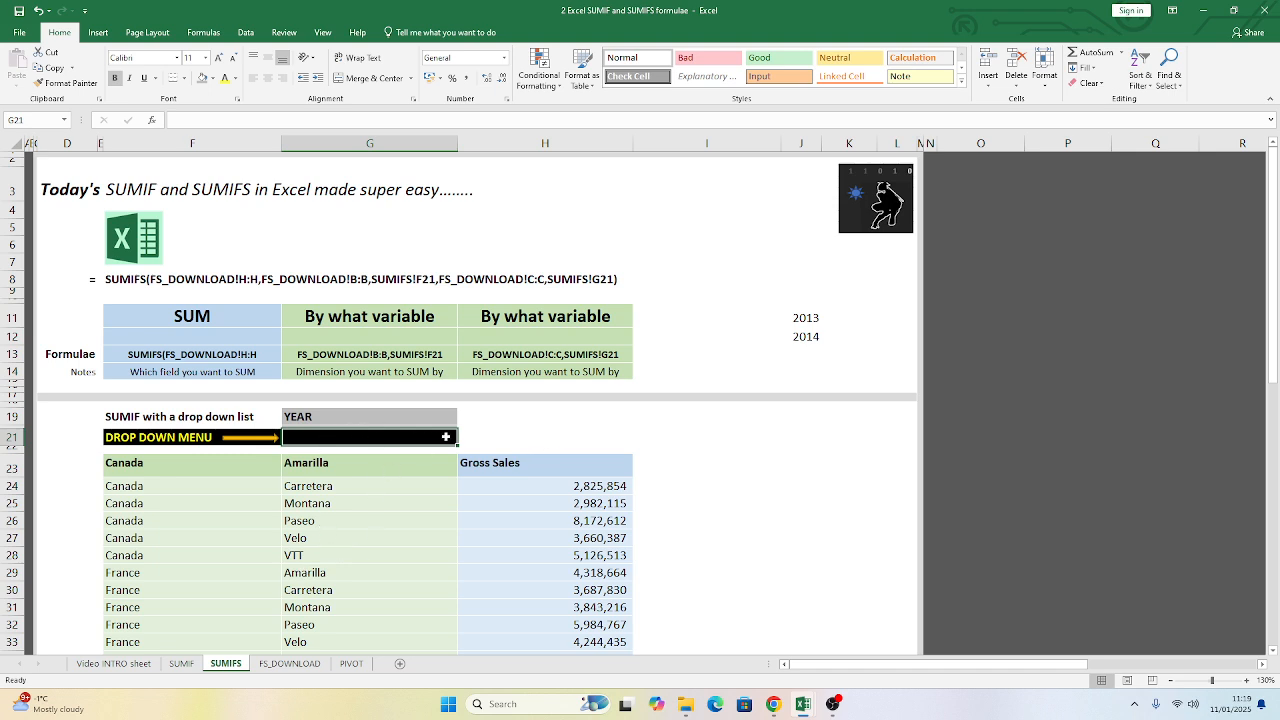
pyautogui.moveTo(446, 437)
pyautogui.mouseDown()
pyautogui.moveTo(547, 437)
pyautogui.moveTo(435, 439)
pyautogui.mouseUp()
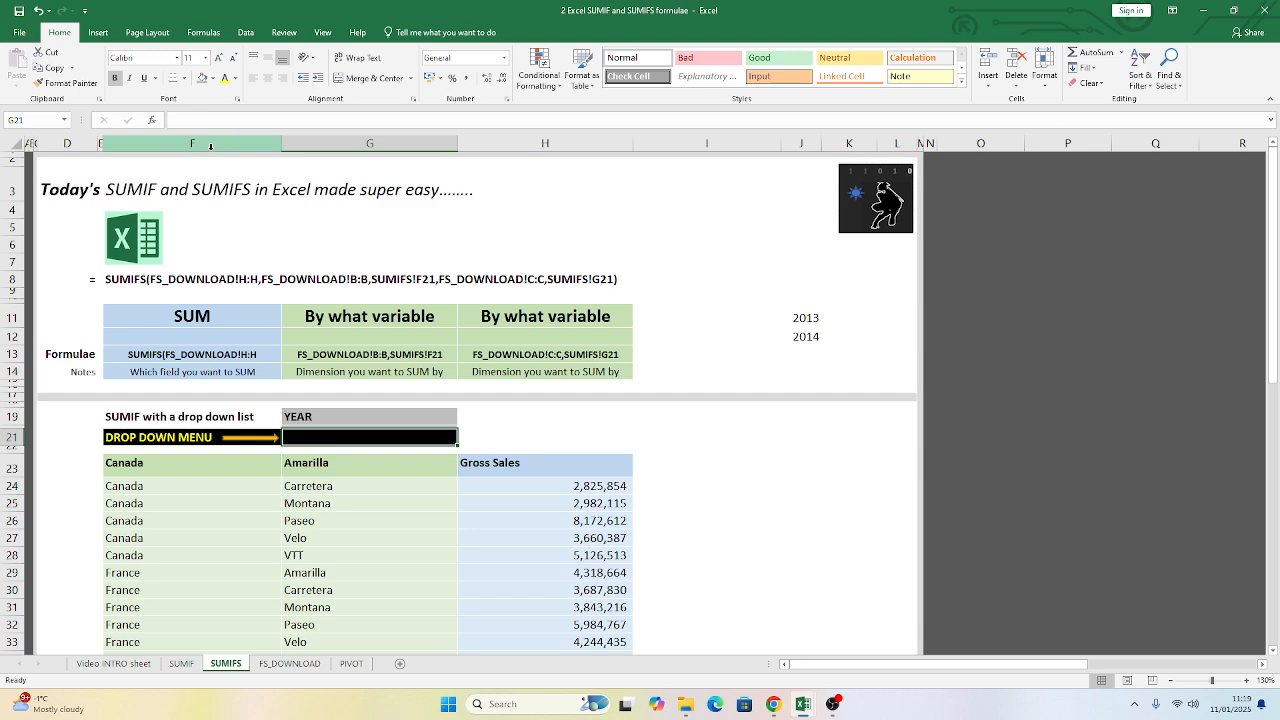
pyautogui.click(98, 32)
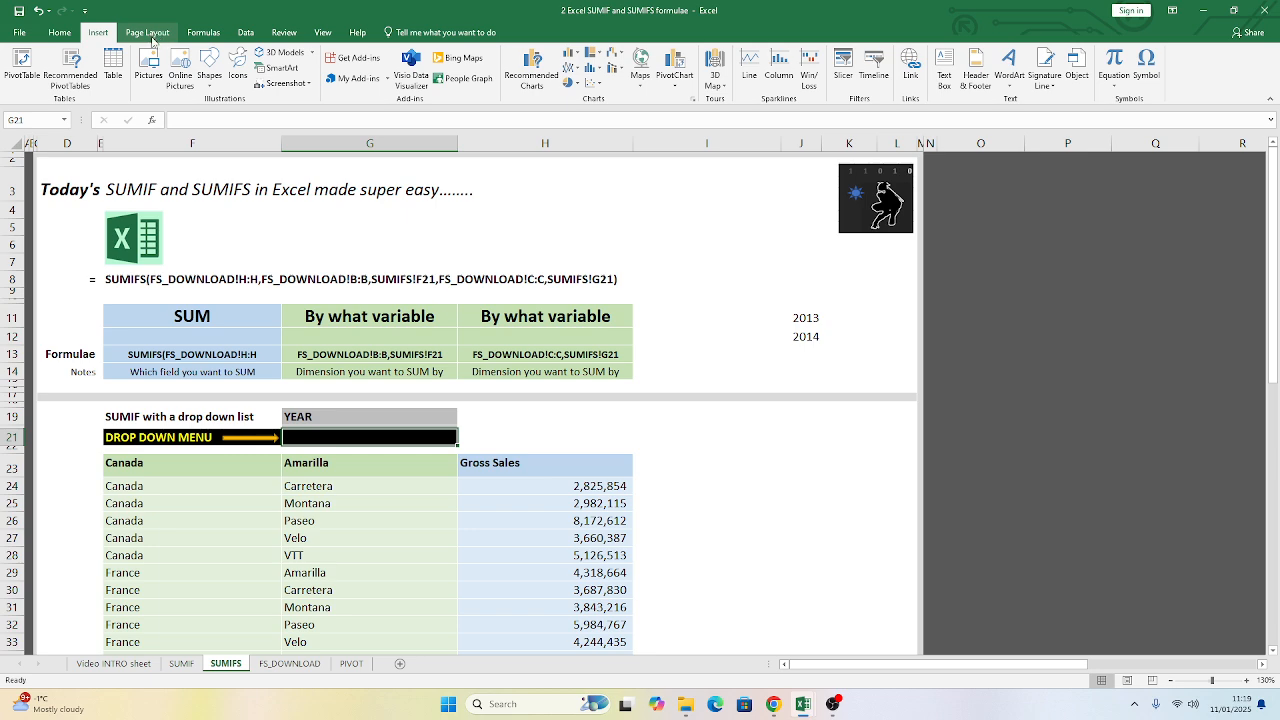
pyautogui.click(236, 35)
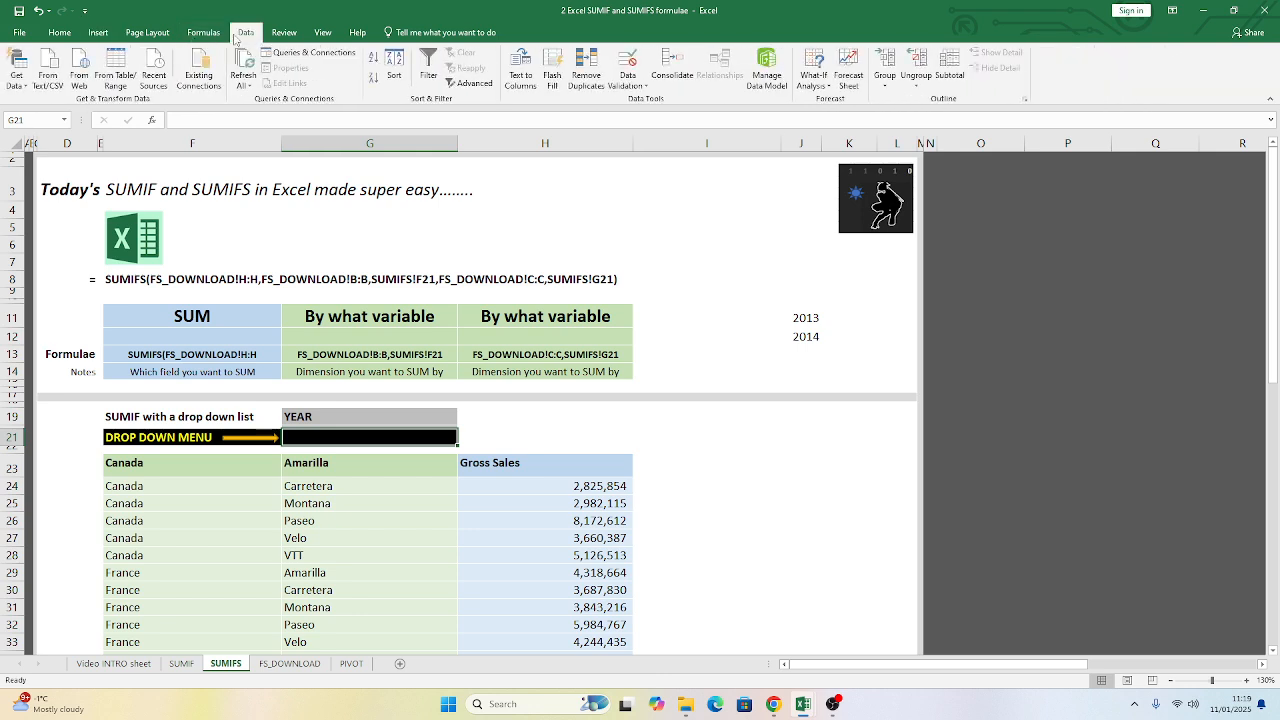
pyautogui.click(620, 87)
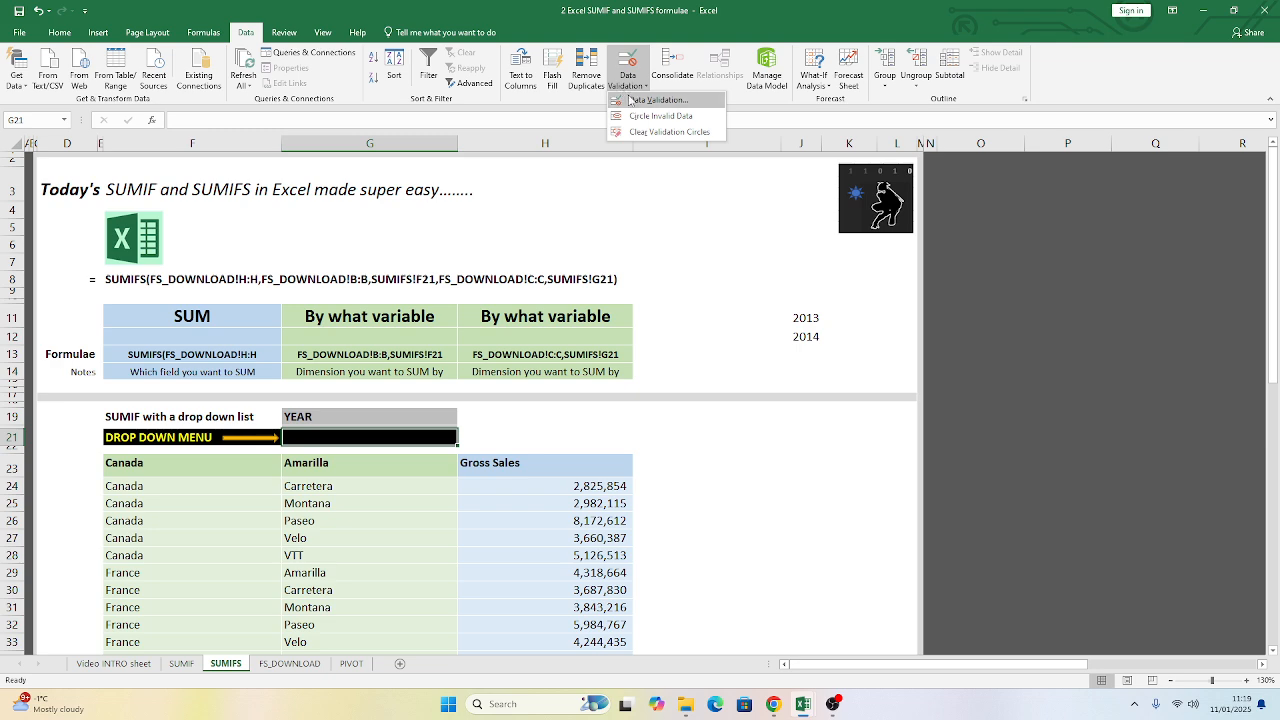
pyautogui.click(623, 100)
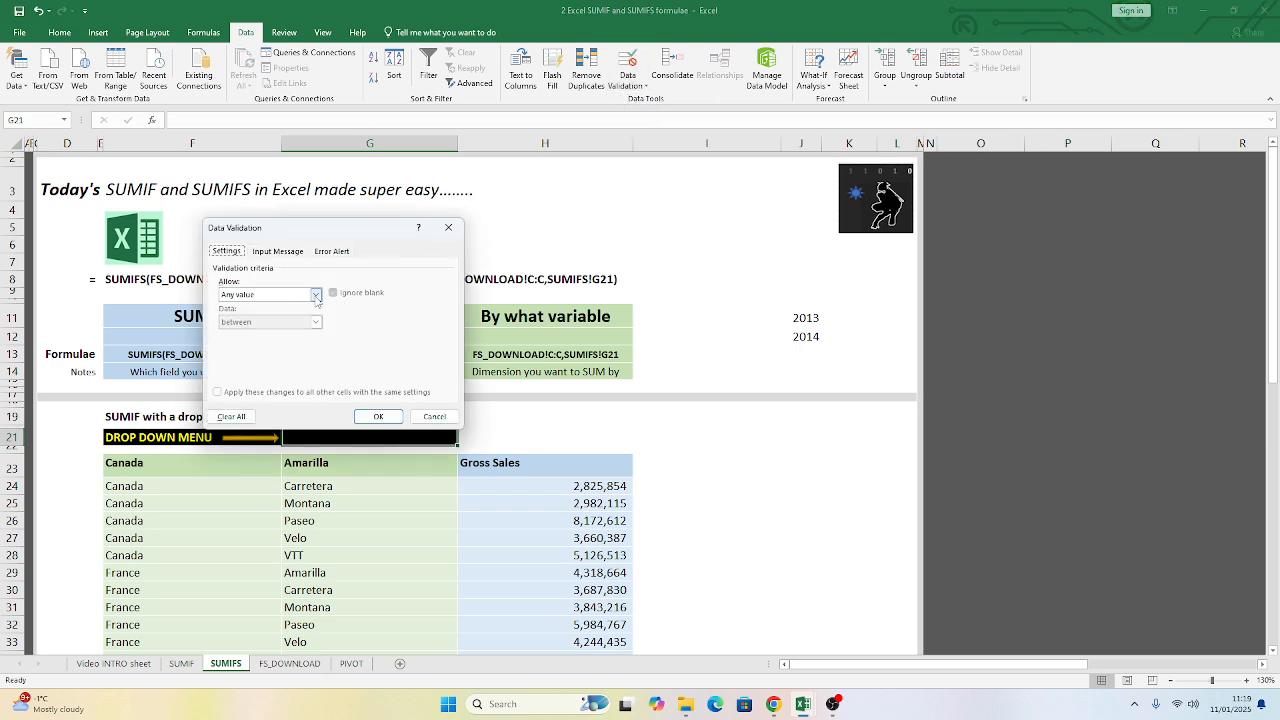
pyautogui.click(315, 295)
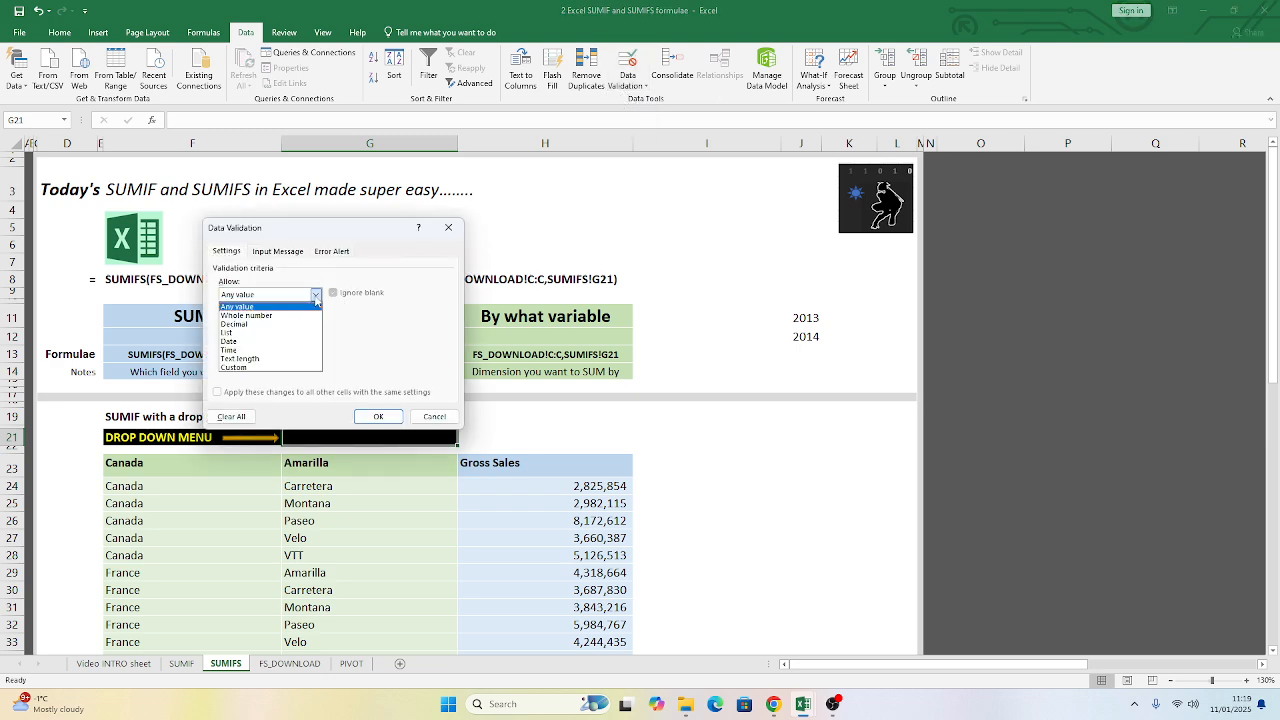
pyautogui.click(262, 332)
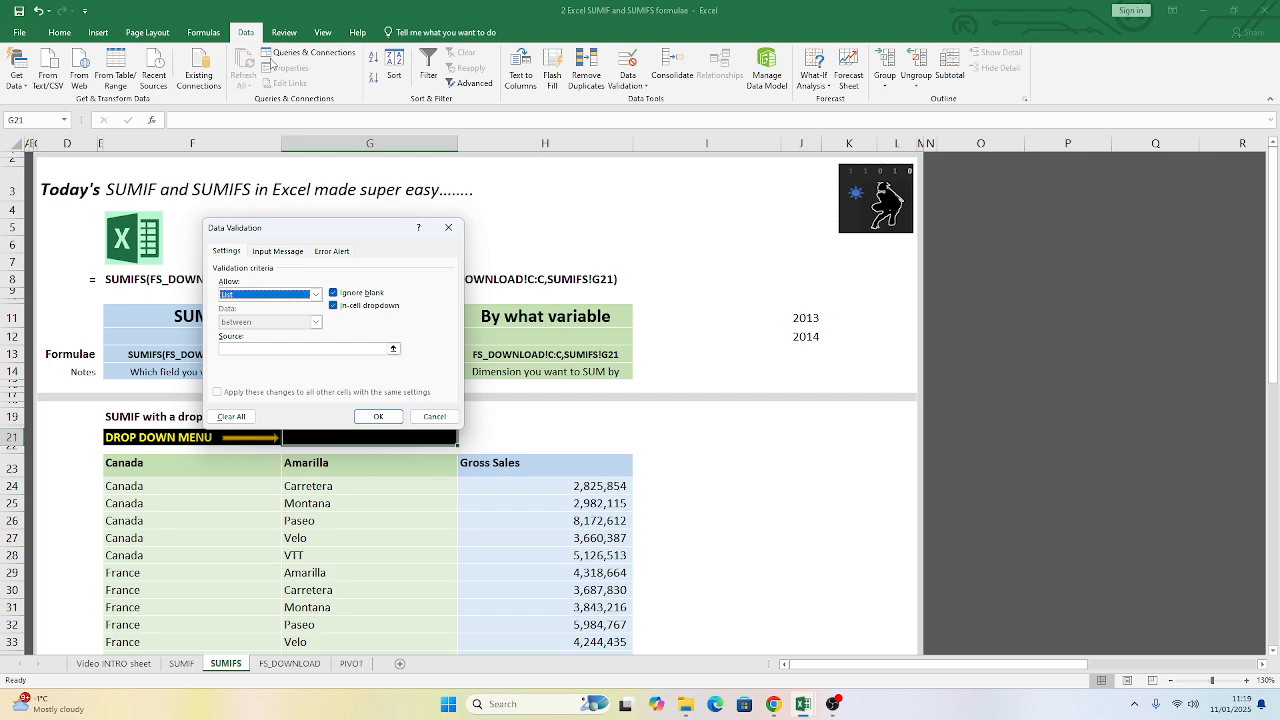
pyautogui.click(432, 416)
# - Add a List data validation to cell G21 with =$J$11:$J$13 as its source
pyautogui.click(204, 32)
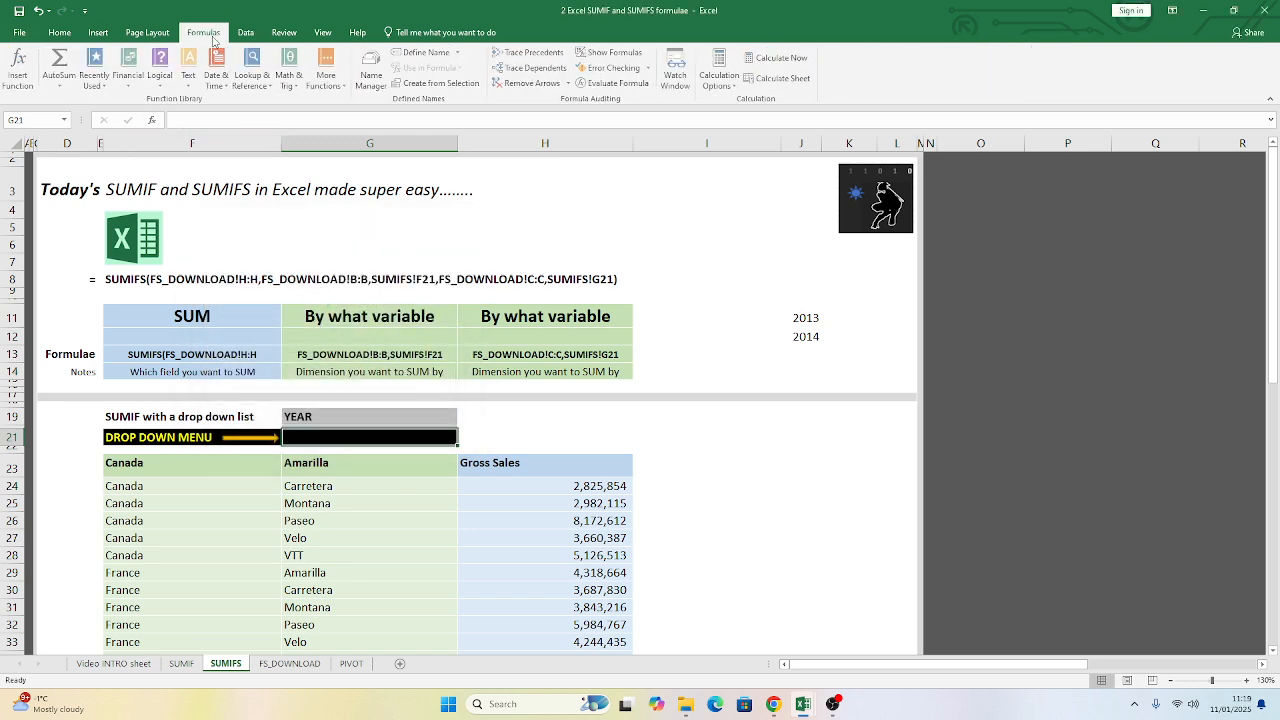
pyautogui.click(246, 32)
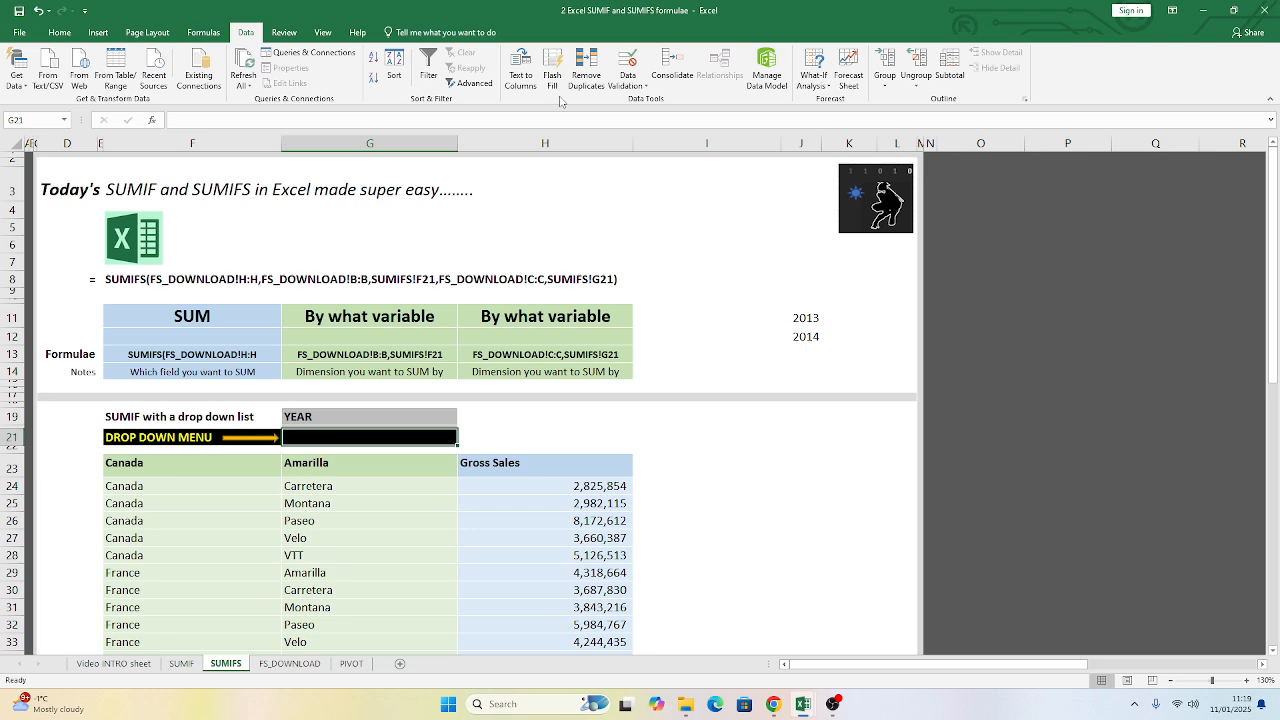
pyautogui.click(636, 90)
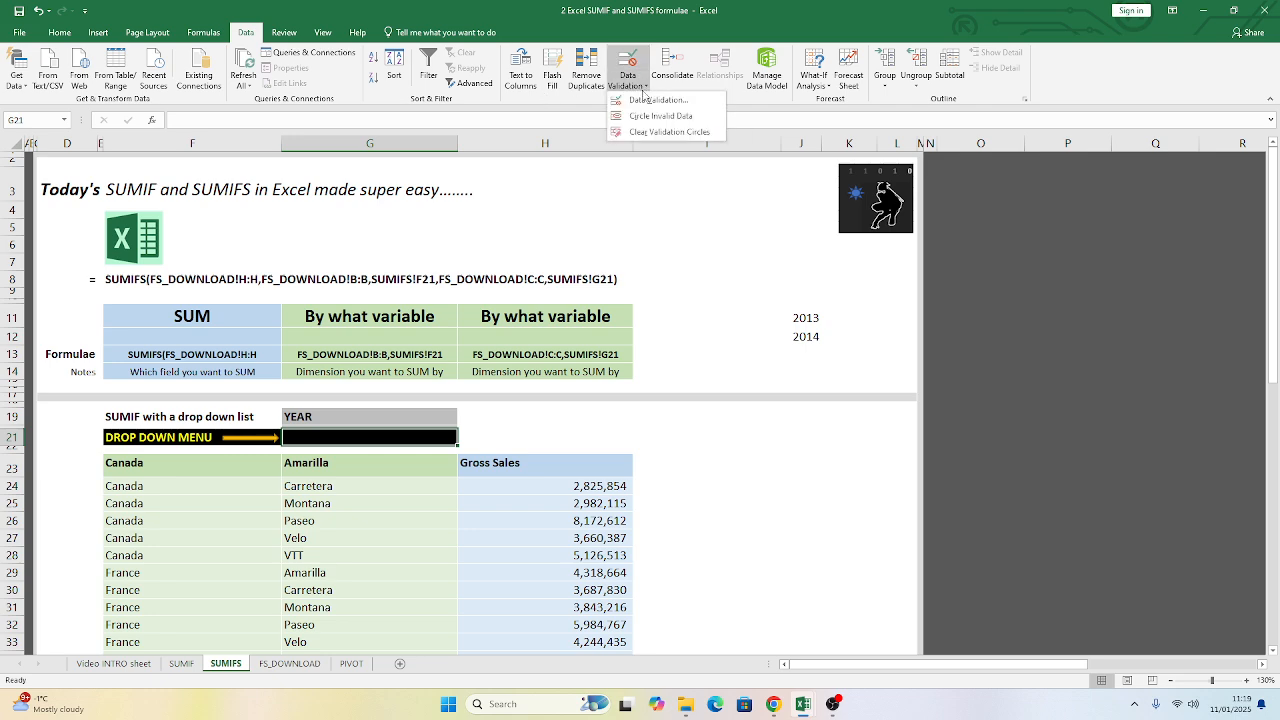
pyautogui.click(646, 105)
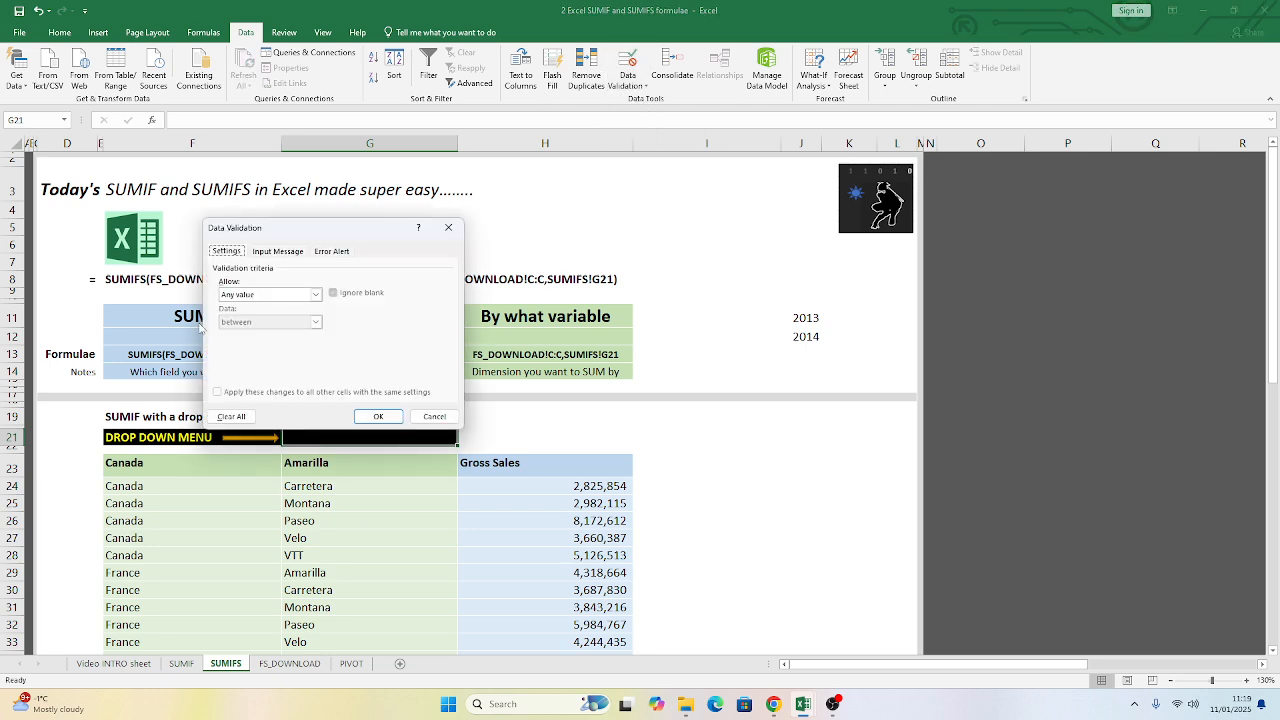
pyautogui.click(316, 294)
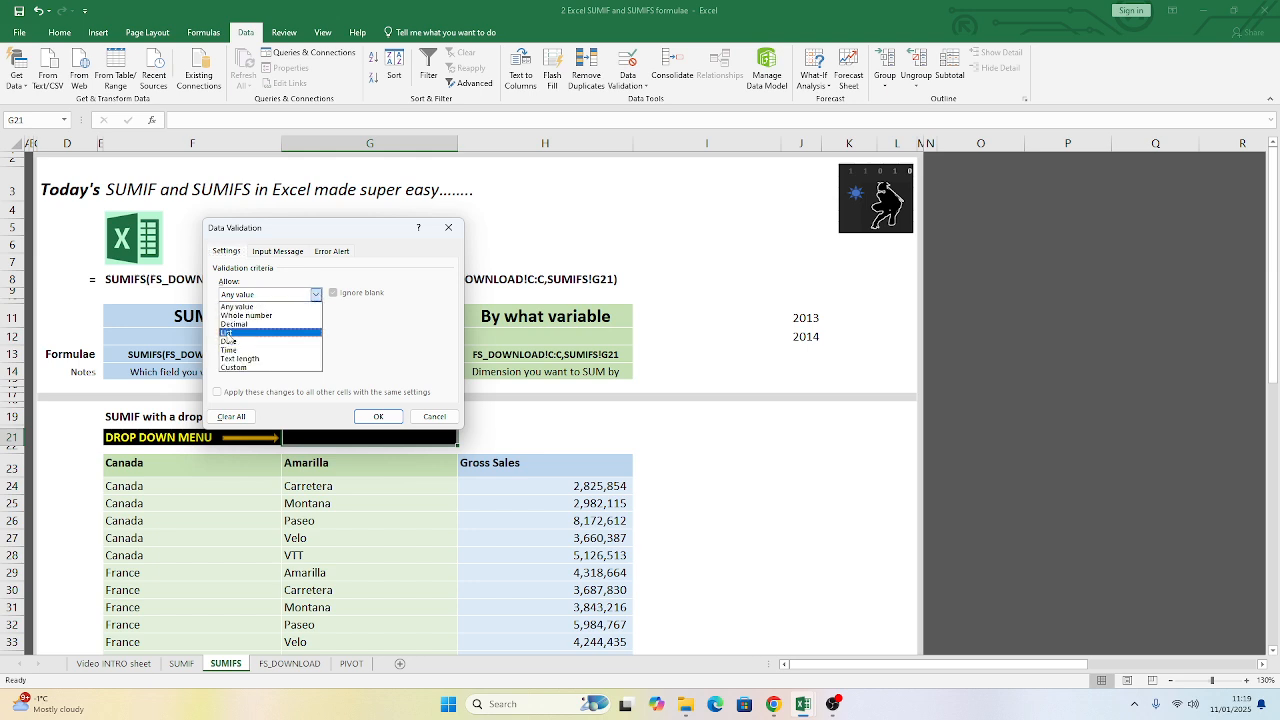
pyautogui.click(228, 332)
pyautogui.click(393, 348)
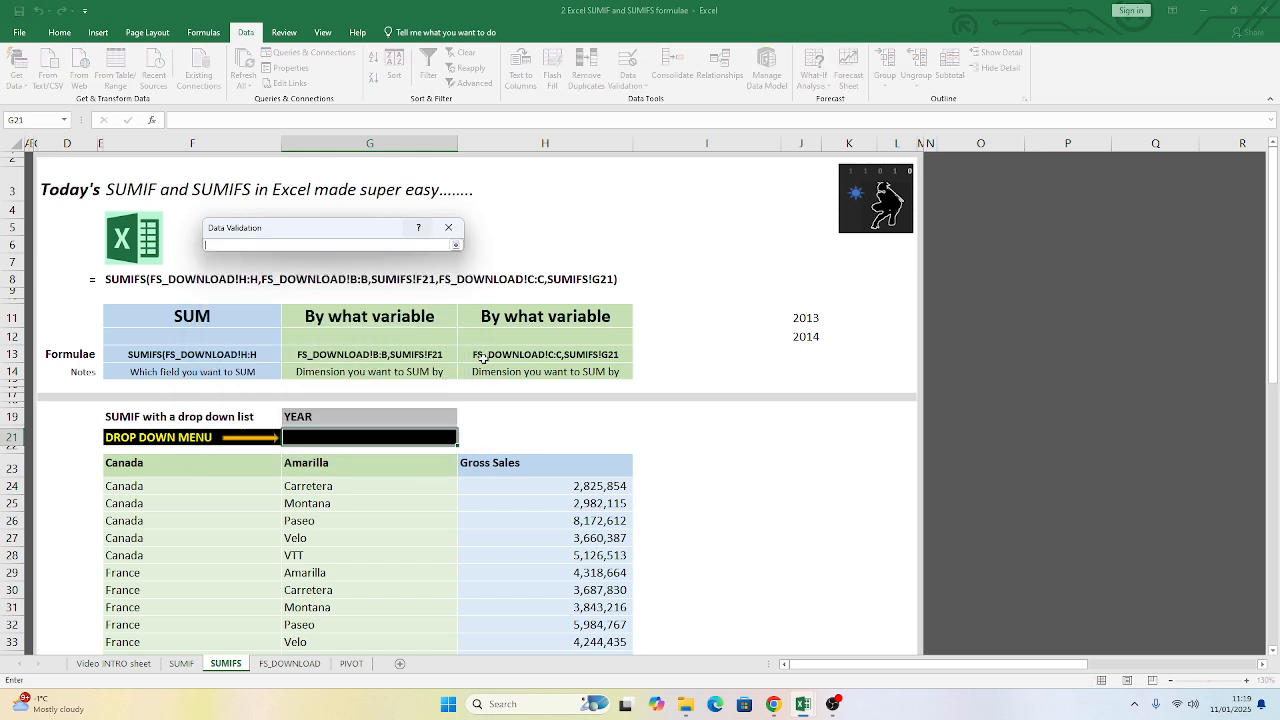
pyautogui.moveTo(806, 318); pyautogui.dragTo(800, 336)
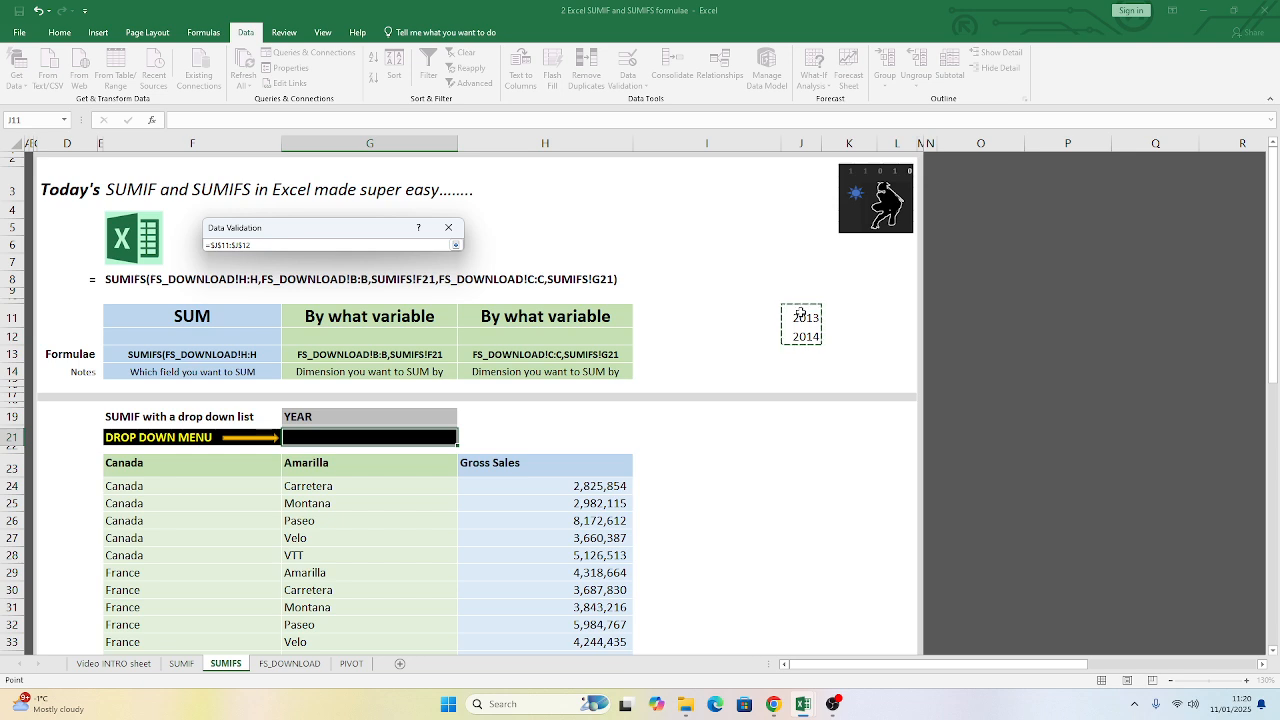
pyautogui.moveTo(798, 311); pyautogui.dragTo(799, 341)
pyautogui.moveTo(801, 354); pyautogui.dragTo(801, 354)
pyautogui.click(456, 247)
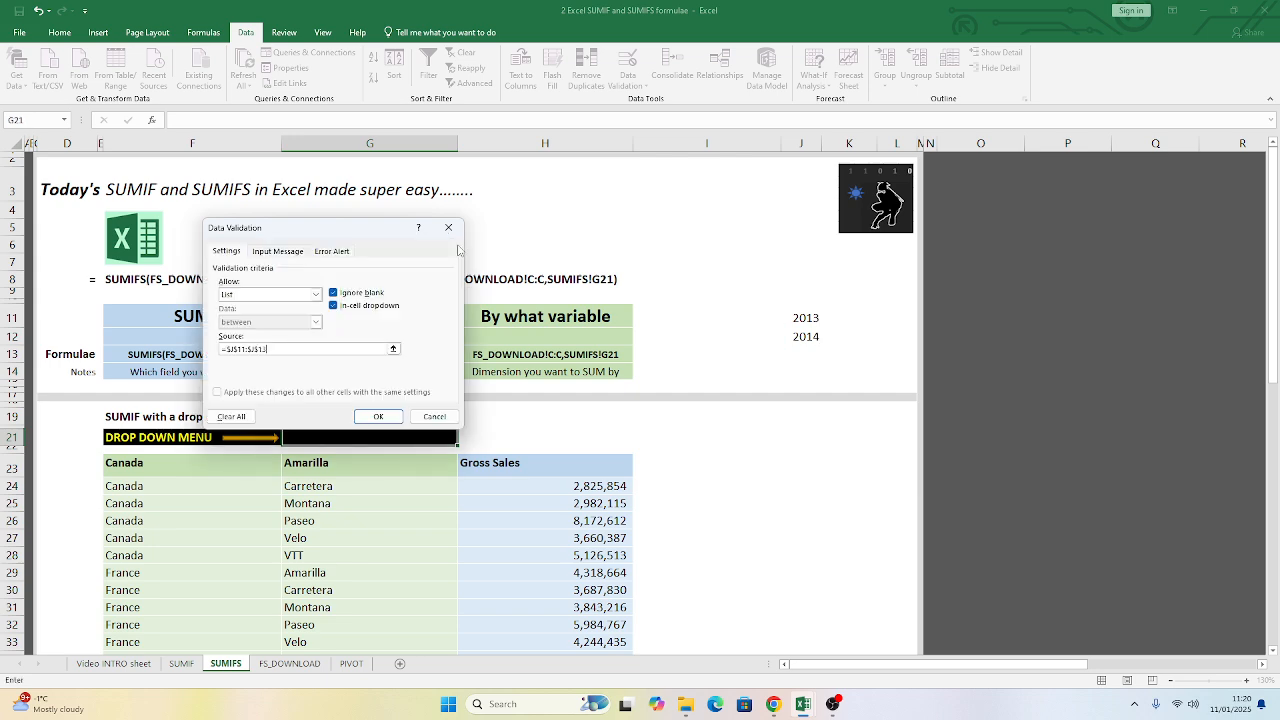
pyautogui.click(378, 416)
# - Test the year drop-down in G21 by choosing 2013 and switching it to 2014
pyautogui.click(506, 440)
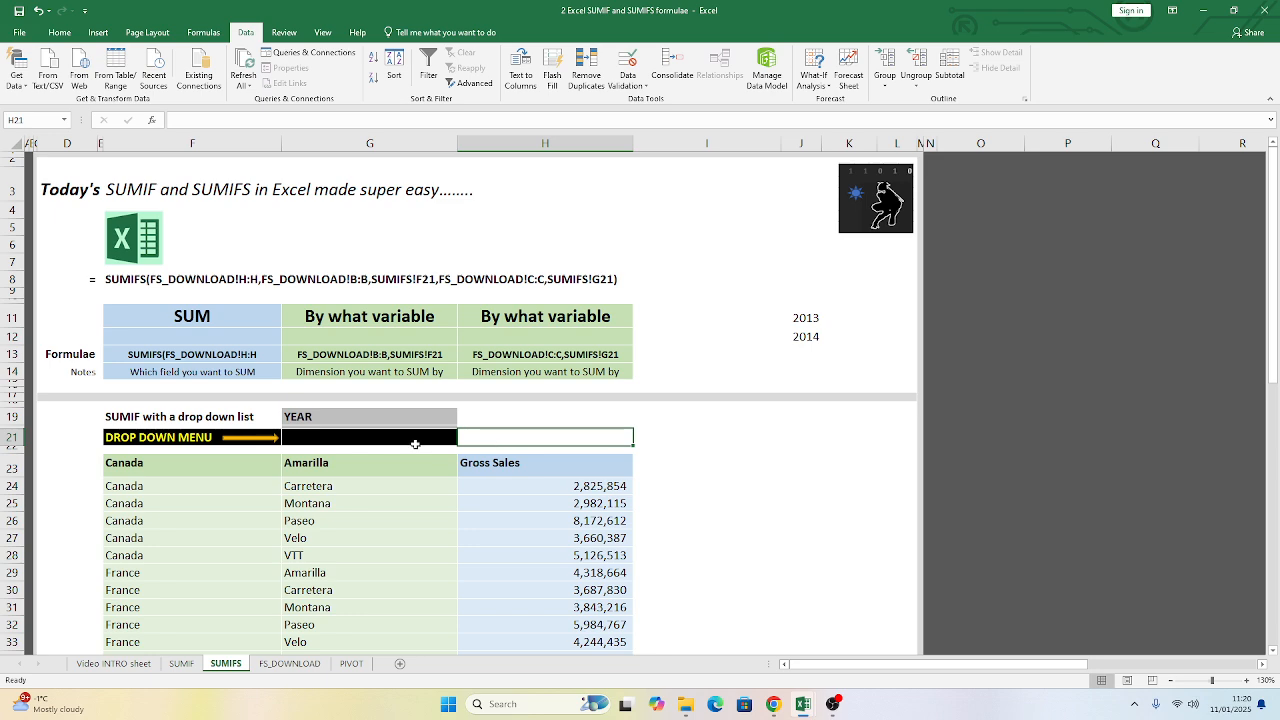
pyautogui.click(416, 442)
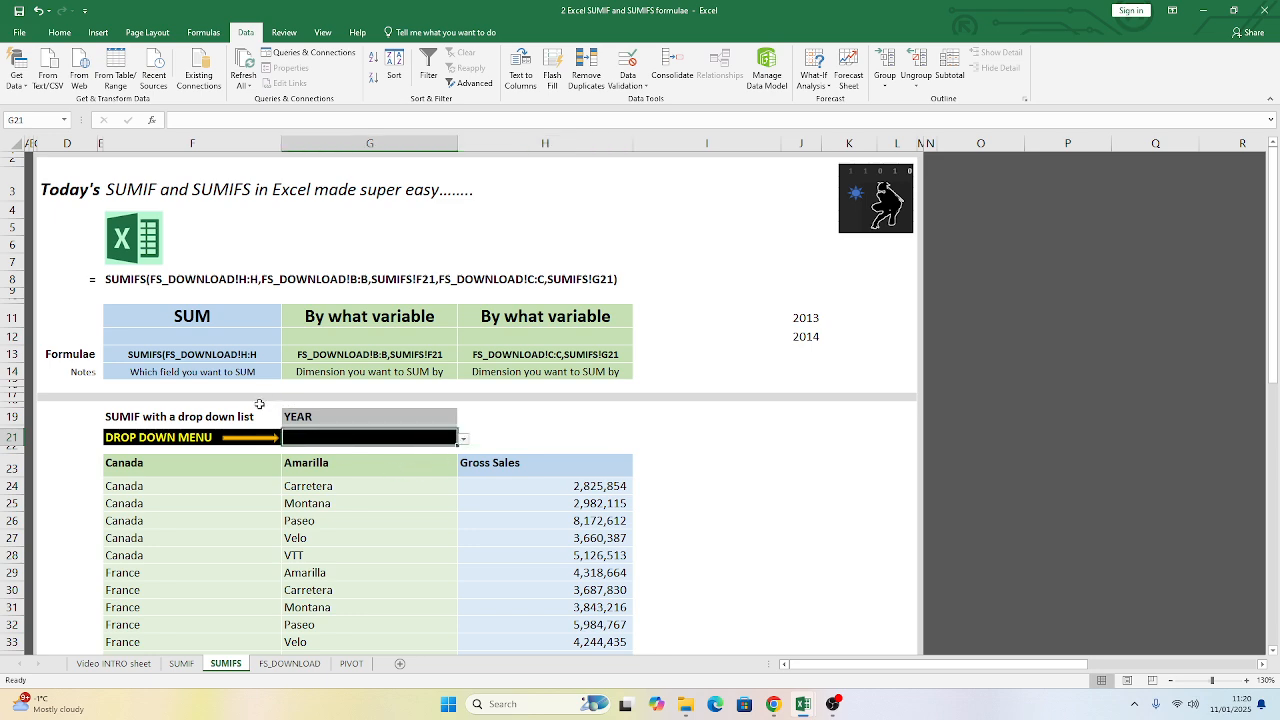
pyautogui.click(464, 440)
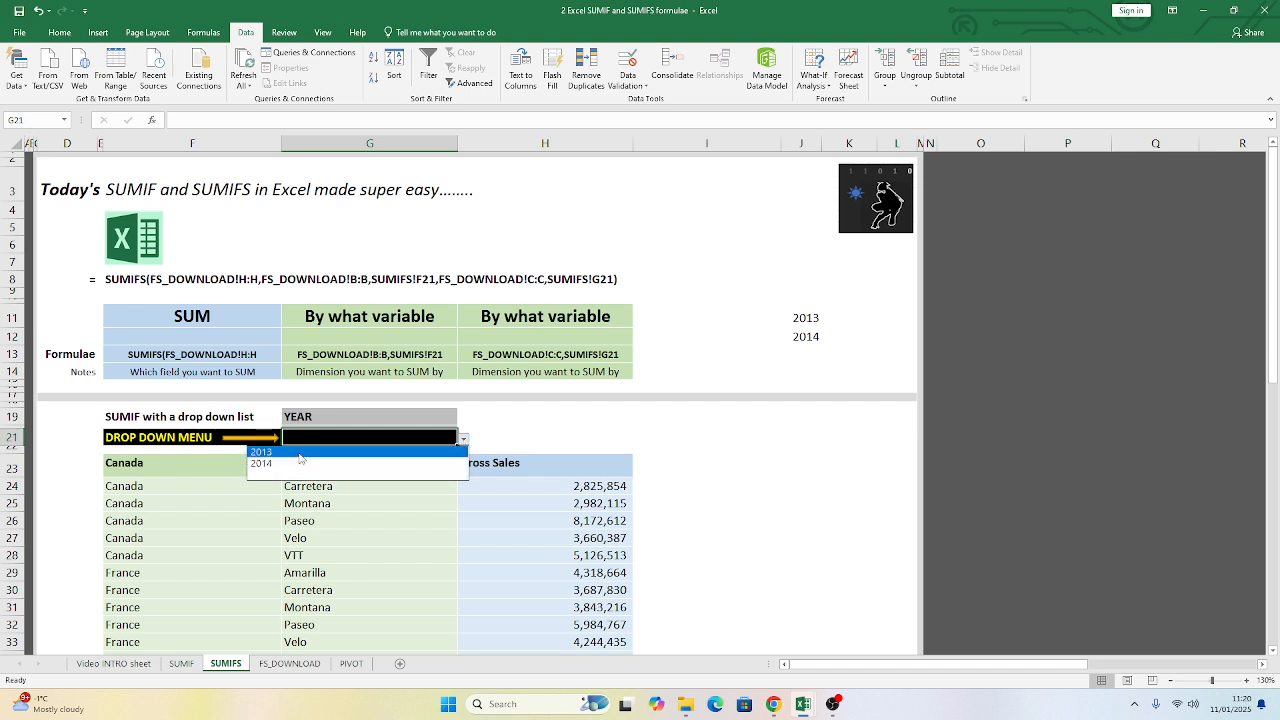
pyautogui.click(297, 452)
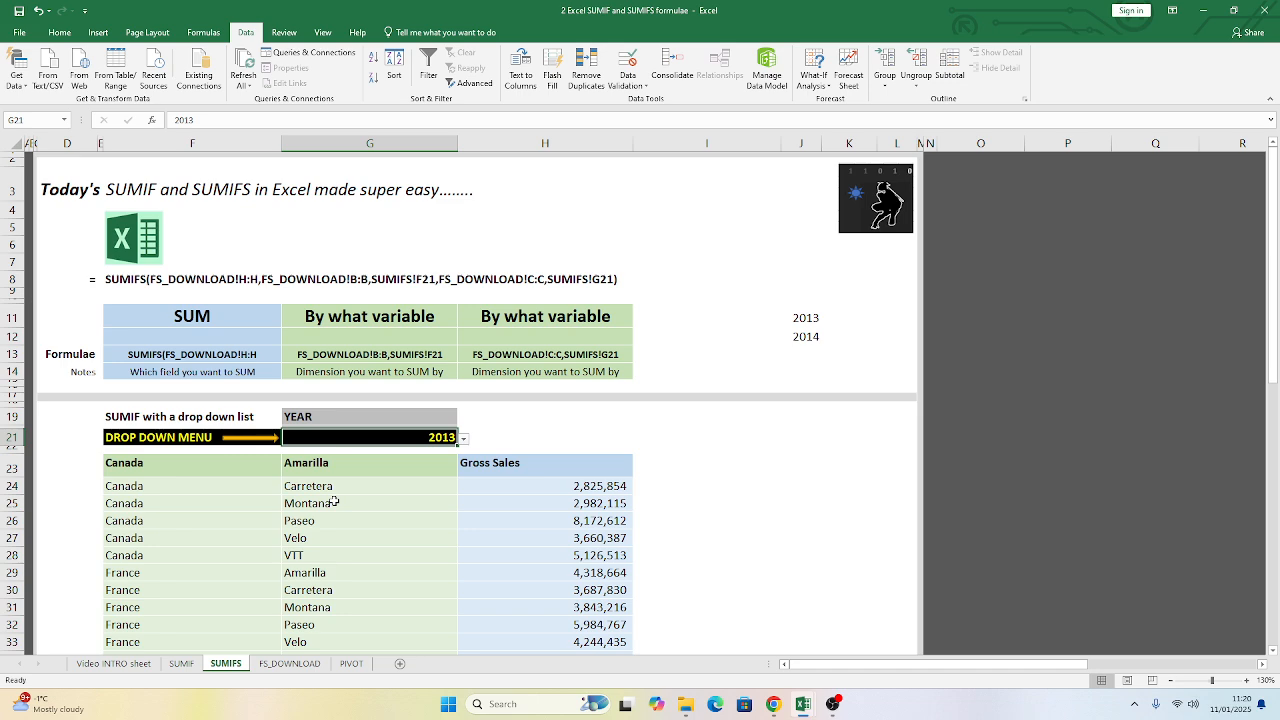
pyautogui.click(558, 439)
pyautogui.click(347, 437)
pyautogui.click(463, 439)
pyautogui.click(420, 463)
pyautogui.click(487, 435)
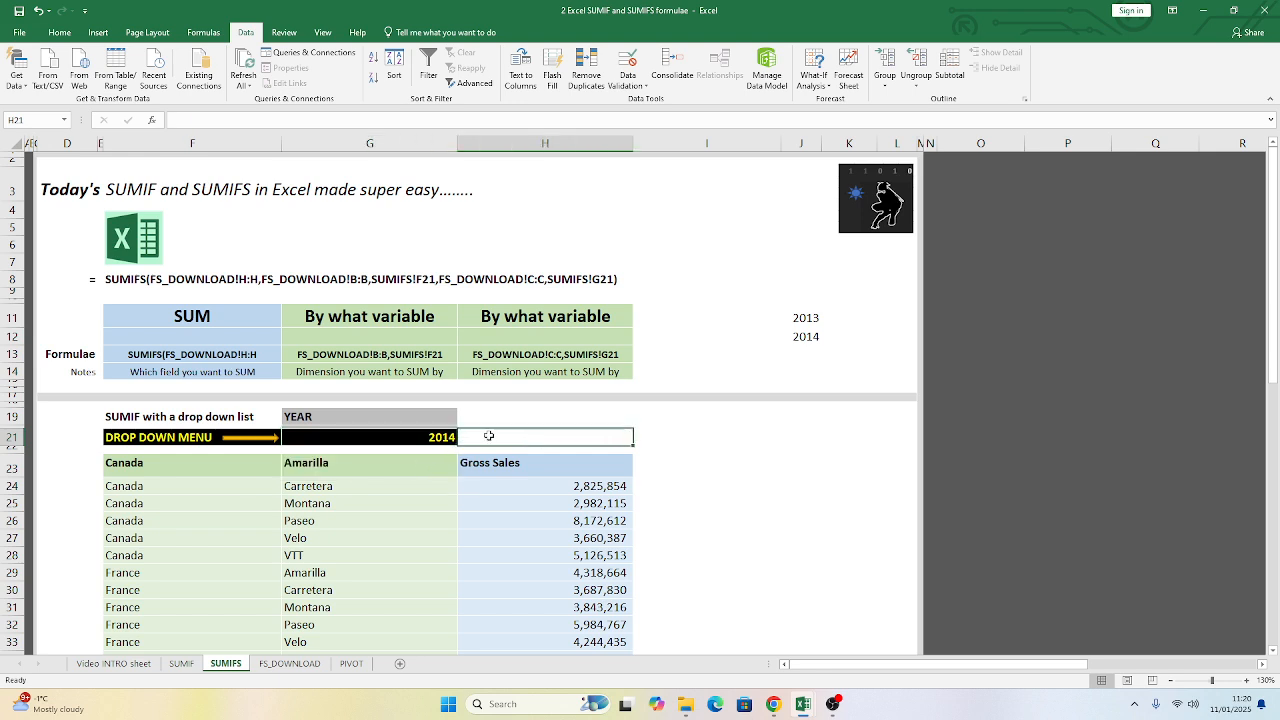
# - Try the blank entry of the G21 drop-down and switch the year back to 2014
pyautogui.click(450, 437)
pyautogui.click(463, 441)
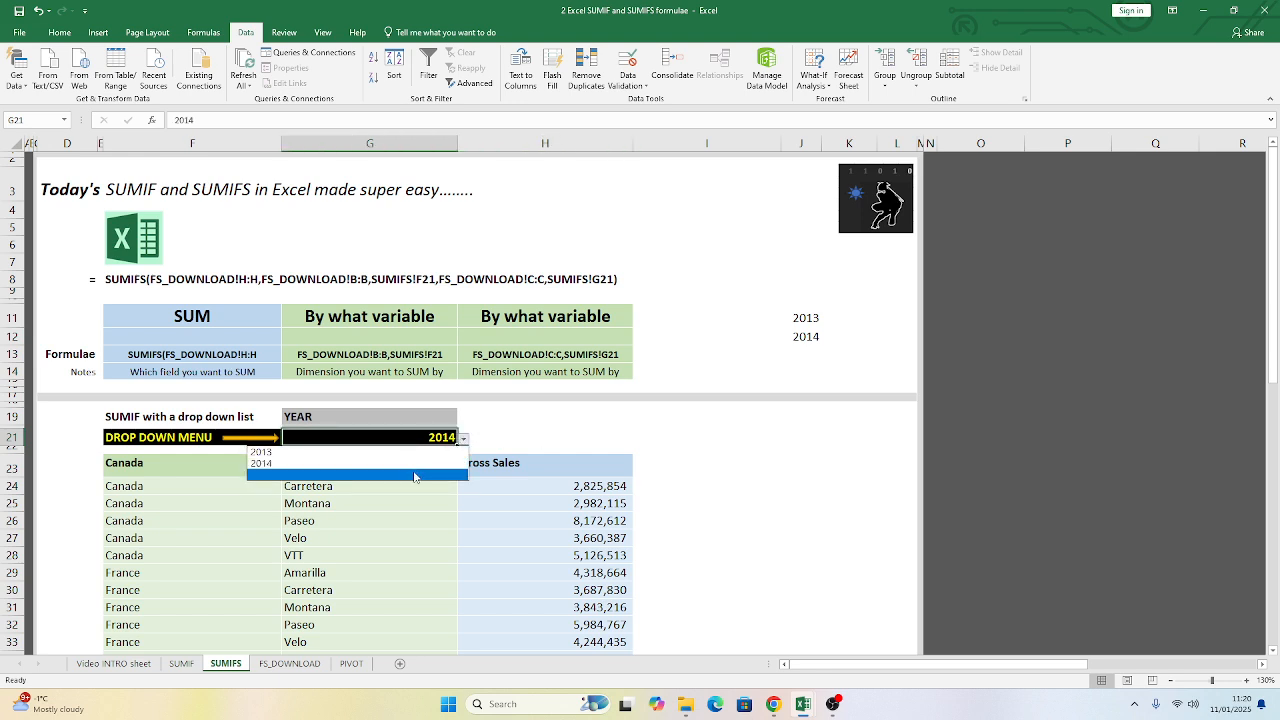
pyautogui.click(416, 476)
pyautogui.click(465, 430)
pyautogui.click(450, 438)
pyautogui.click(463, 439)
pyautogui.click(420, 463)
# - Enter 2015 in cell J13, below 2014 in the list of years
pyautogui.click(800, 355)
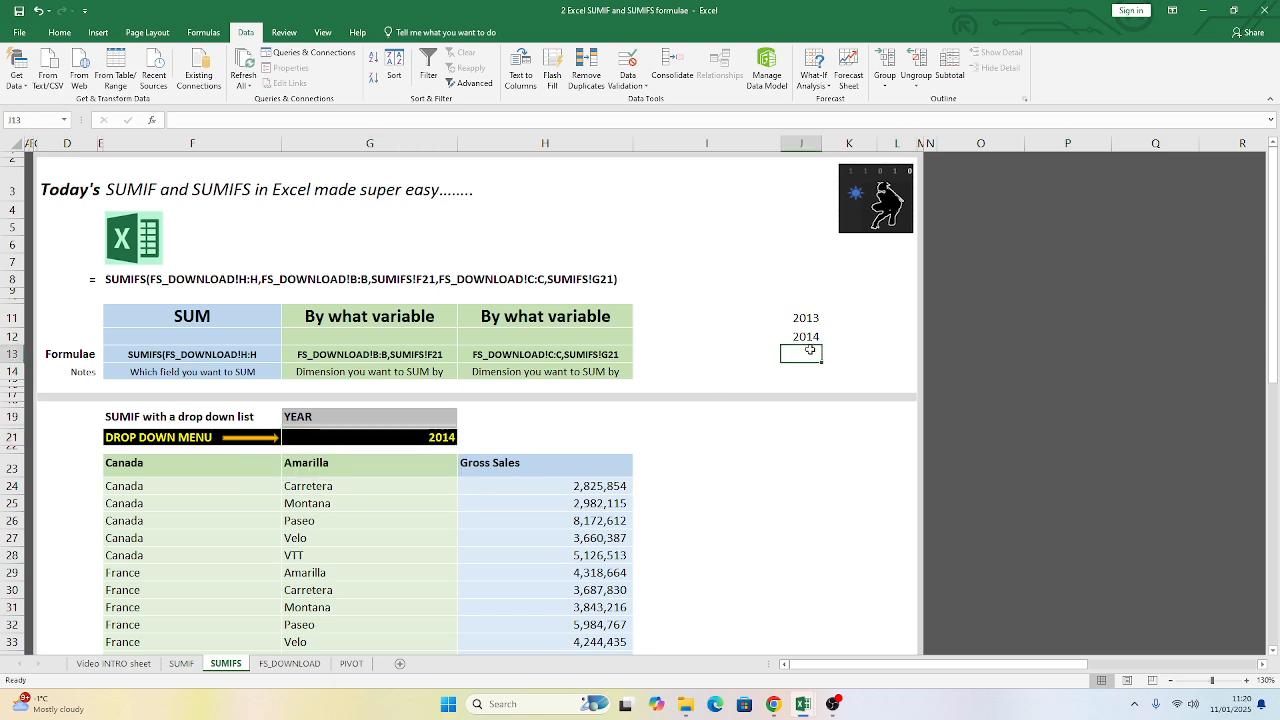
pyautogui.write('202')
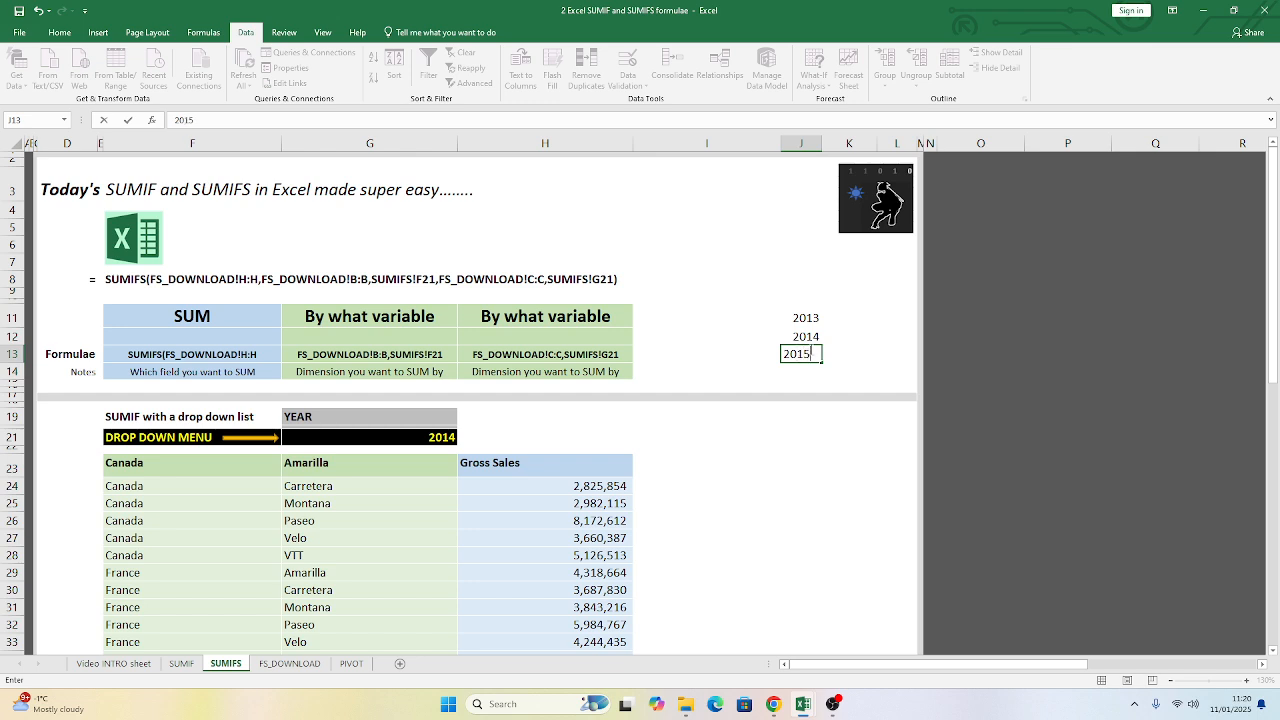
pyautogui.write('5')
pyautogui.press('Return')
# - Test the new 2015 entry in the G21 drop-down and return the year to 2014
pyautogui.click(430, 438)
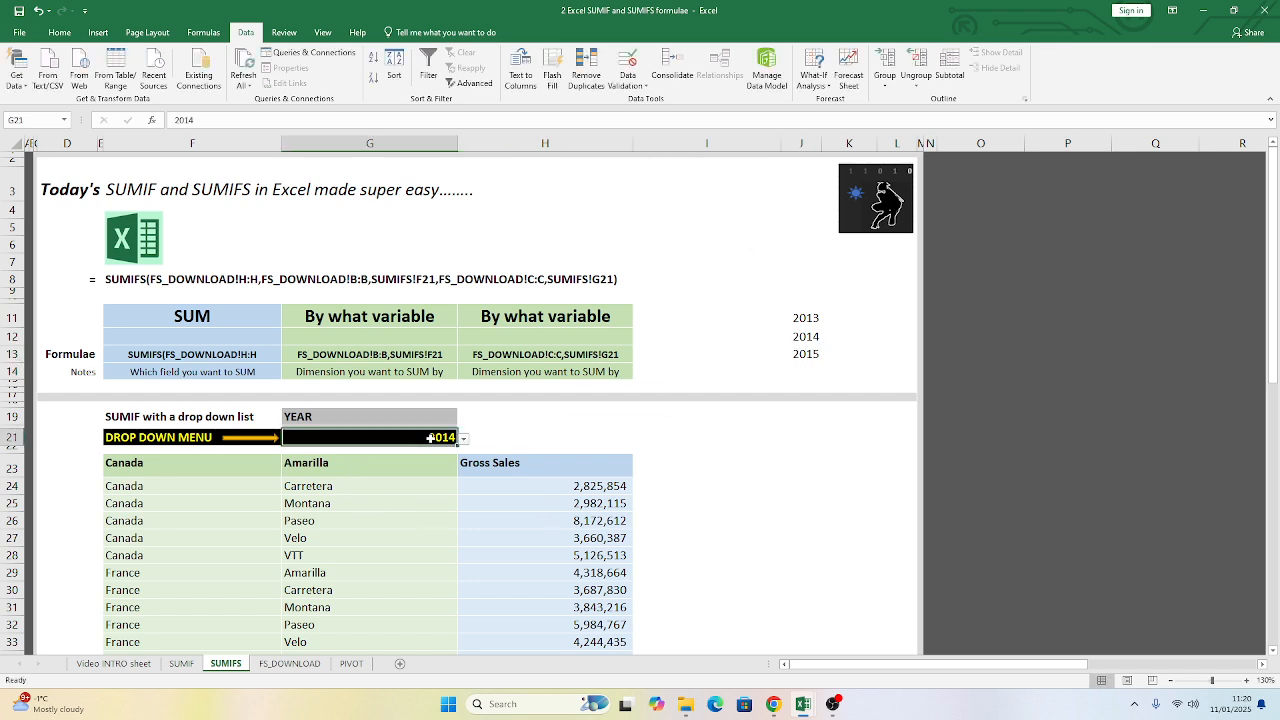
pyautogui.click(464, 438)
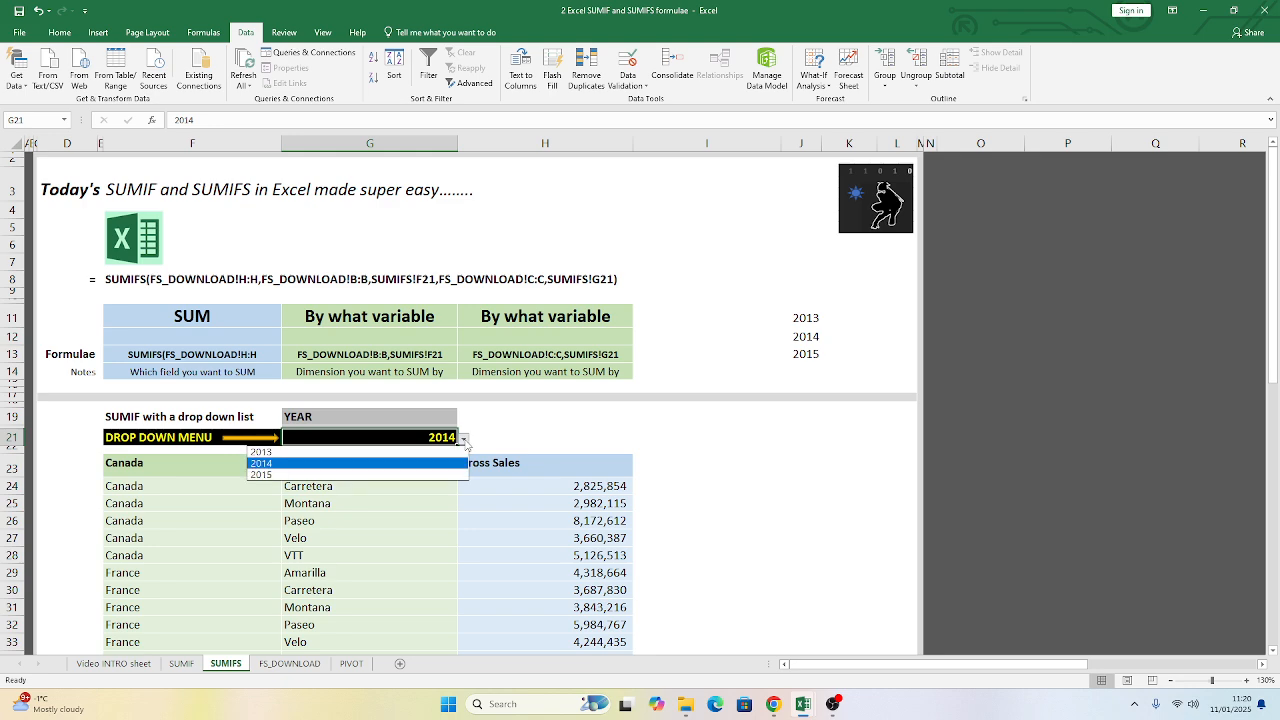
pyautogui.click(414, 475)
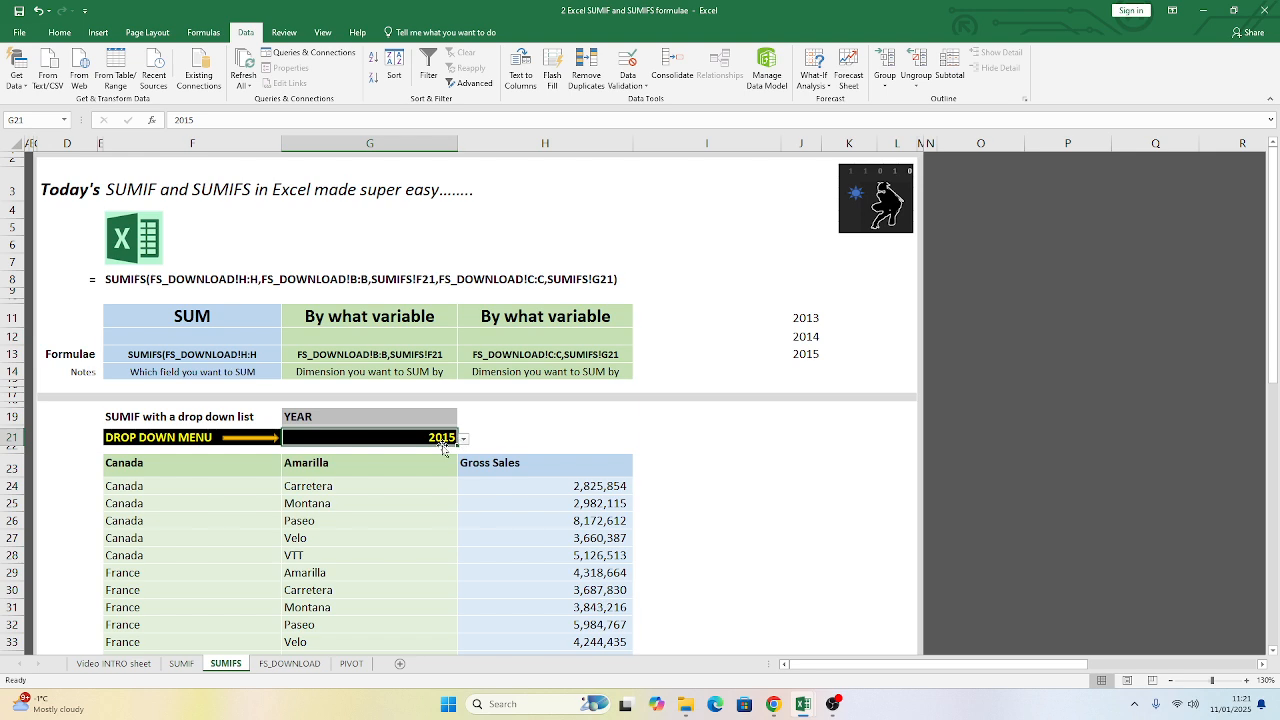
pyautogui.click(464, 438)
pyautogui.click(414, 462)
pyautogui.click(518, 427)
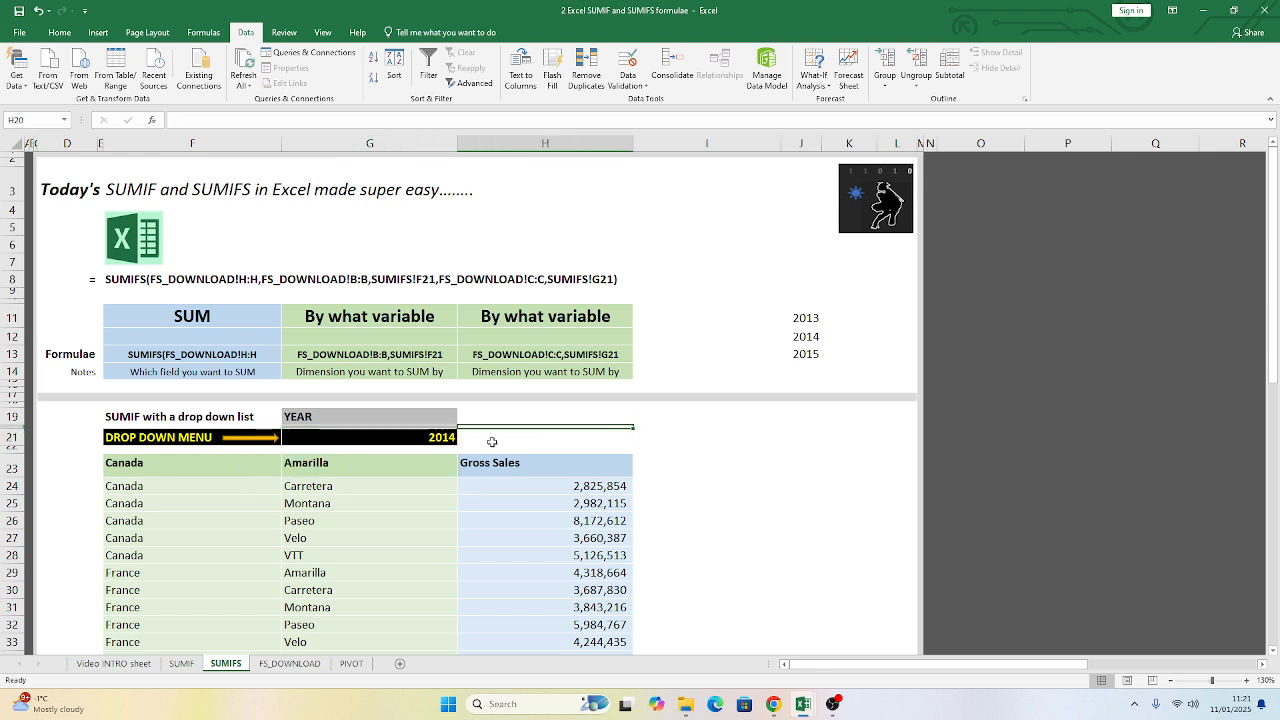
pyautogui.moveTo(791, 317); pyautogui.dragTo(805, 355)
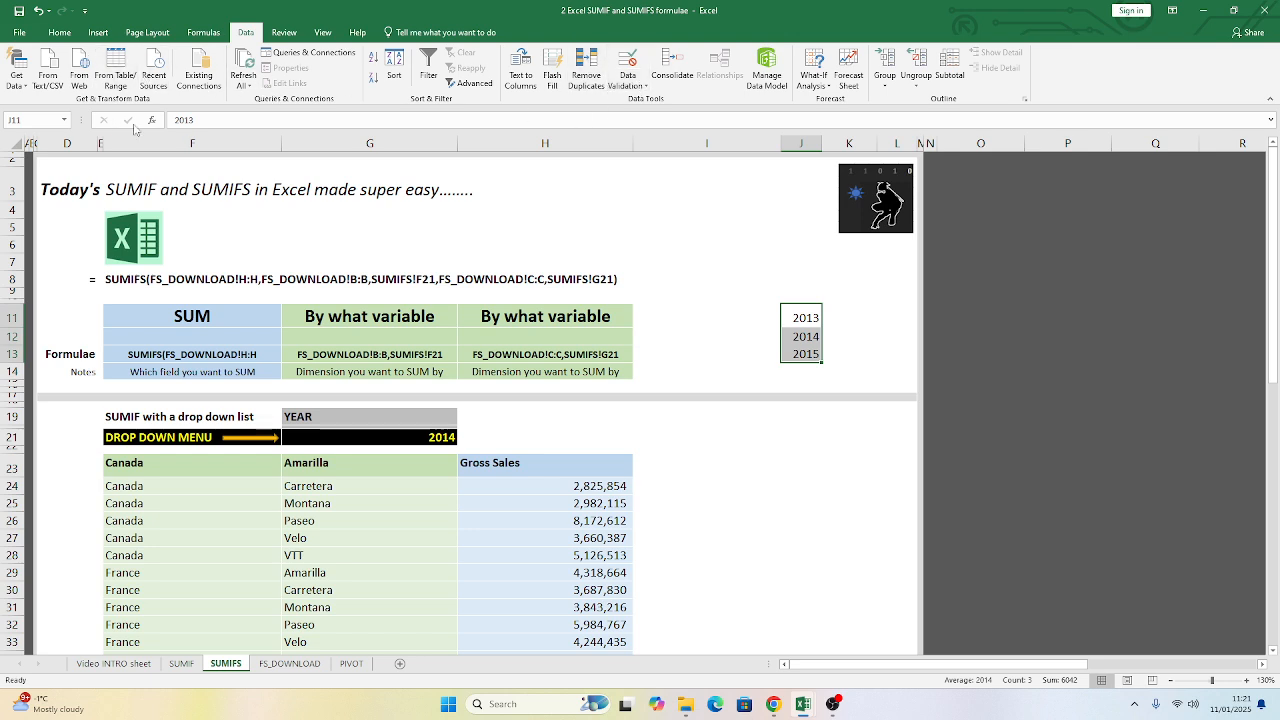
pyautogui.click(640, 86)
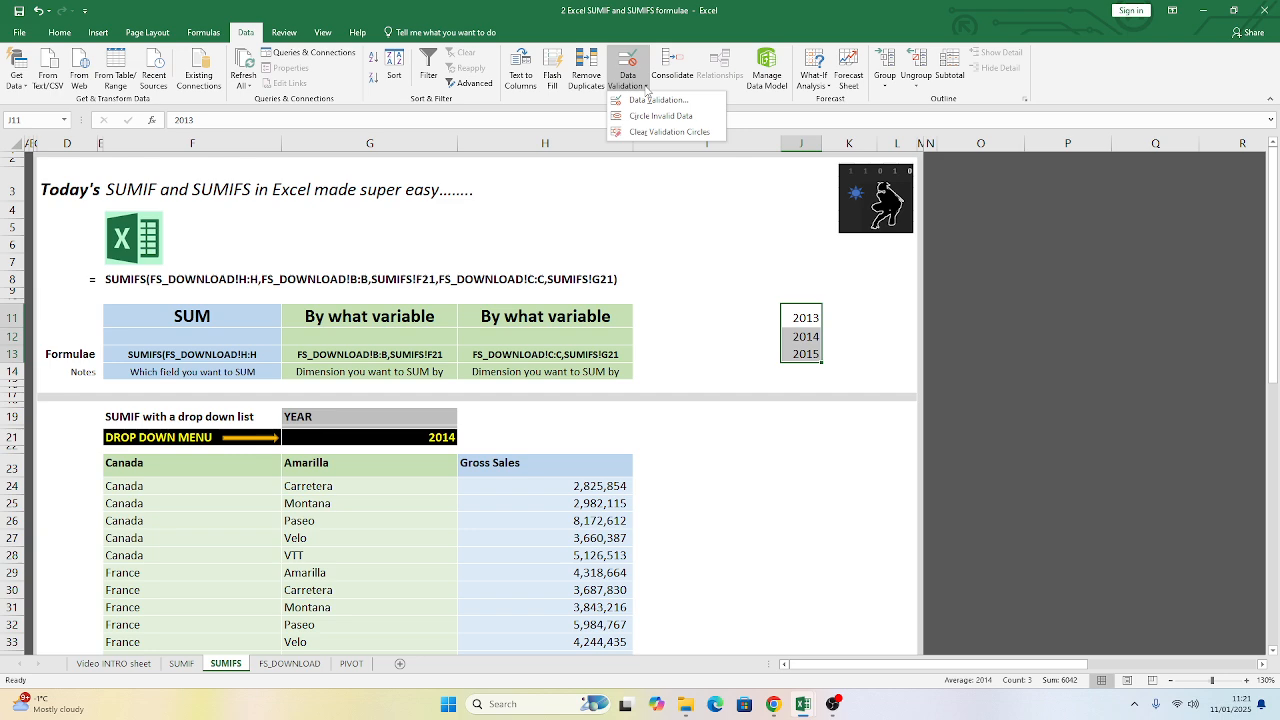
pyautogui.click(760, 452)
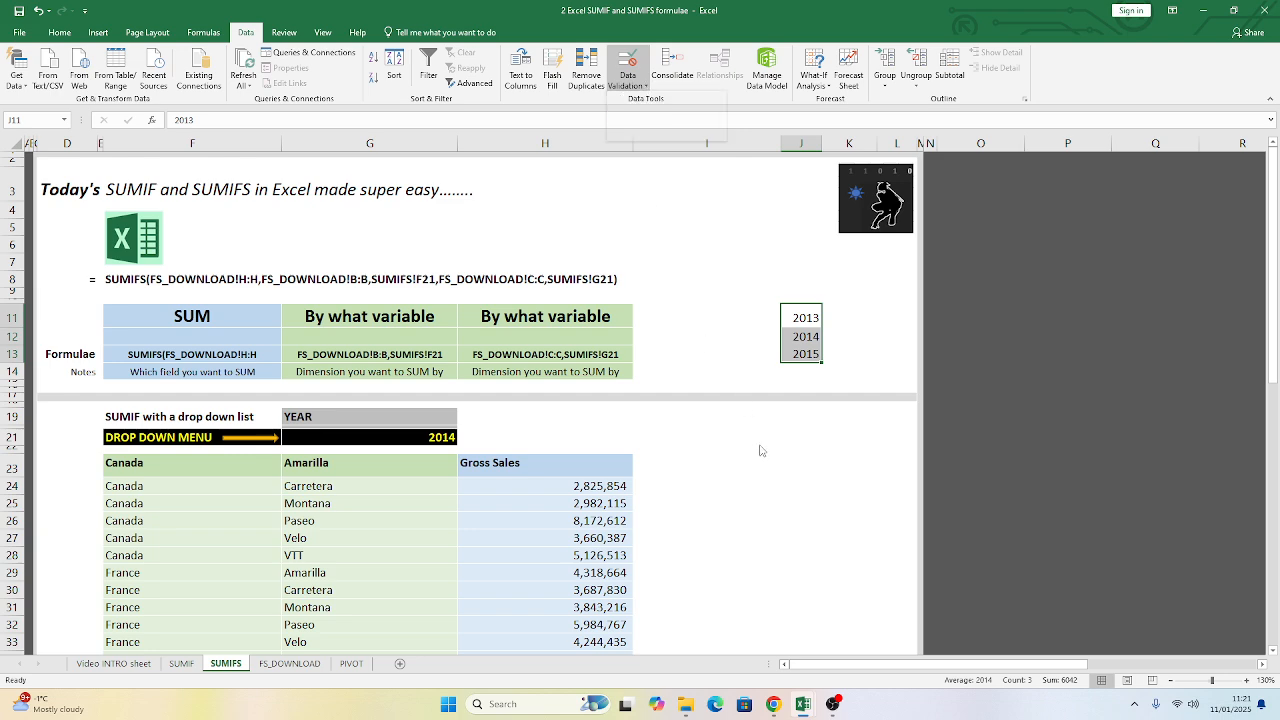
# - Try to extend the source of the G21 validation list to cells J11:J14
pyautogui.click(334, 445)
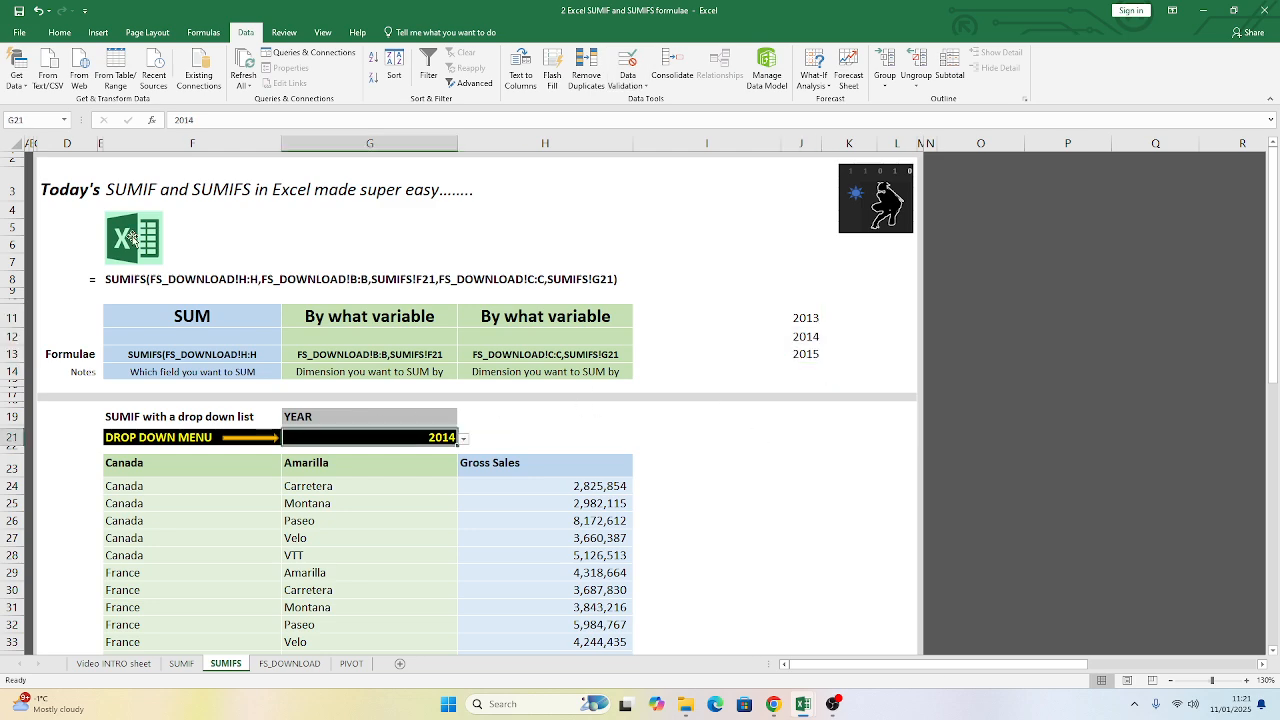
pyautogui.click(206, 35)
pyautogui.click(66, 35)
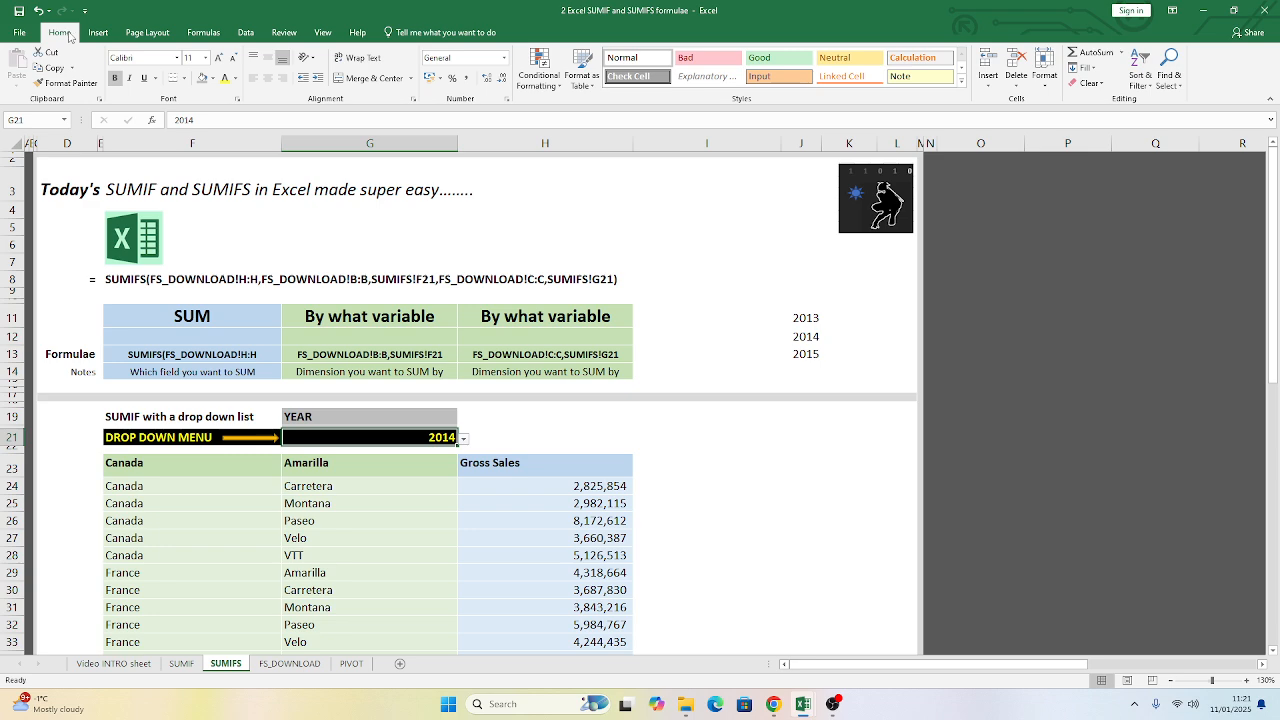
pyautogui.click(245, 33)
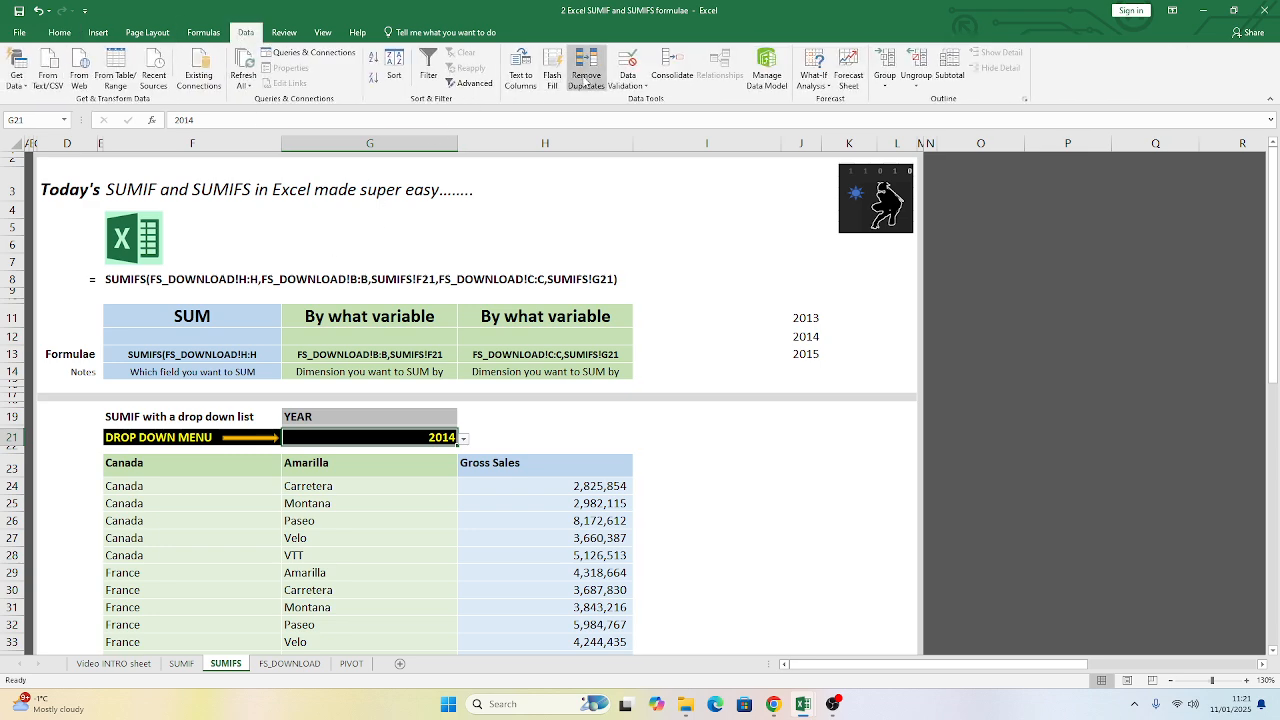
pyautogui.click(628, 84)
pyautogui.click(640, 100)
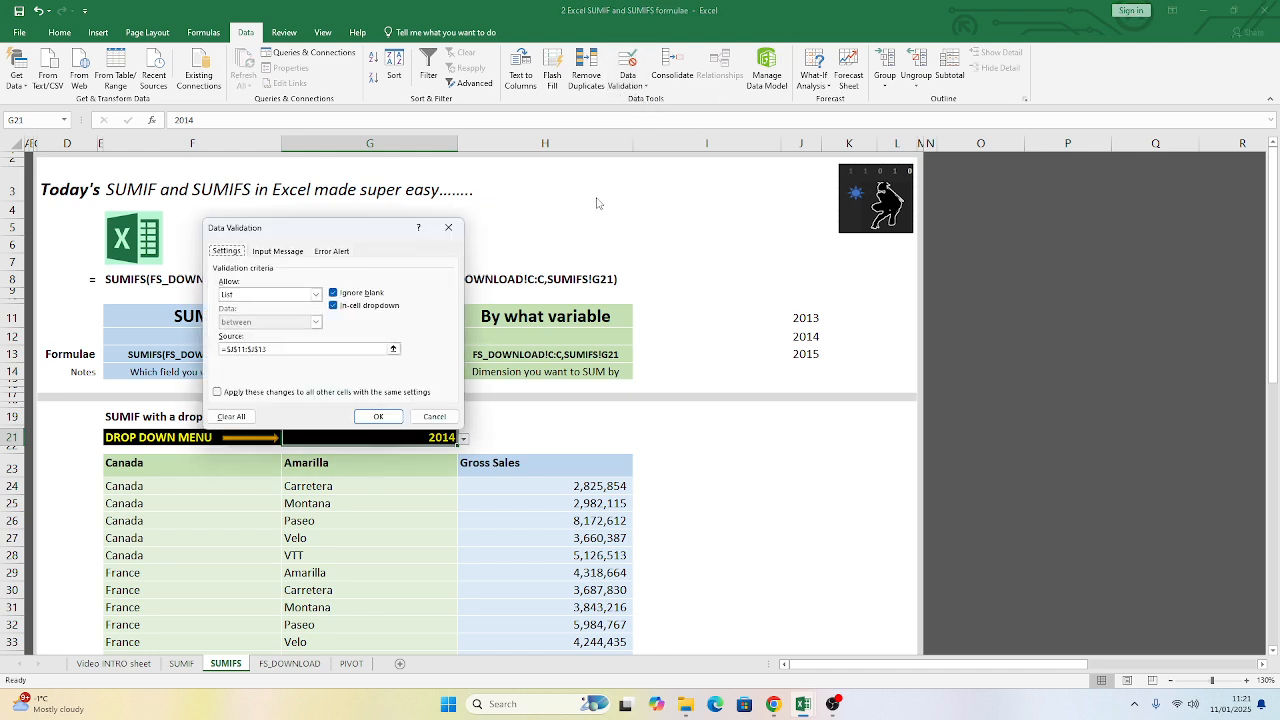
pyautogui.click(393, 348)
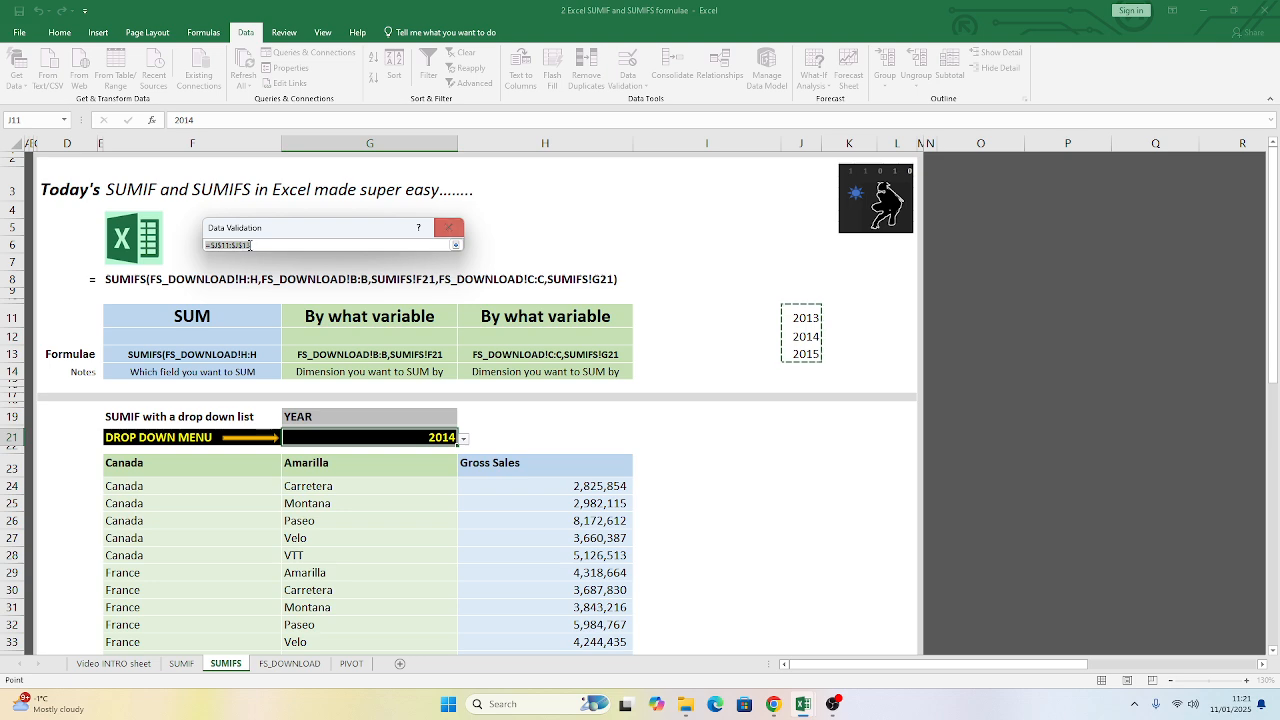
pyautogui.moveTo(793, 309); pyautogui.dragTo(803, 372)
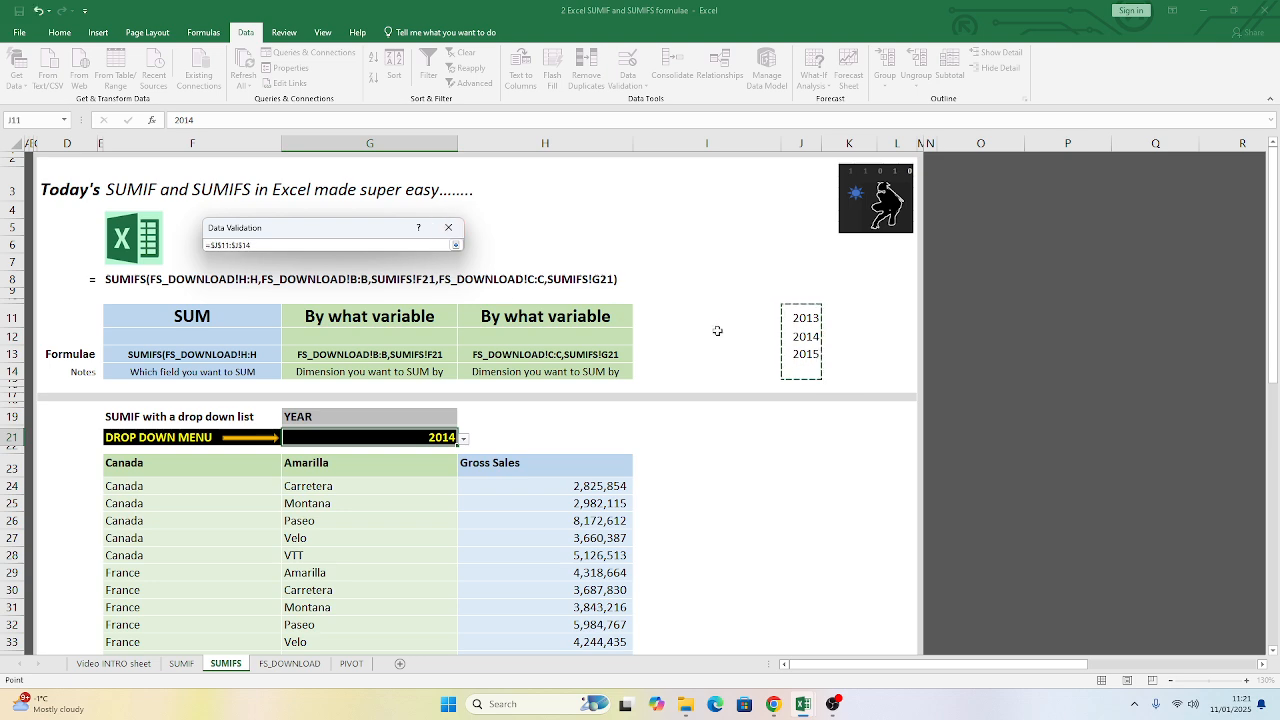
pyautogui.click(455, 246)
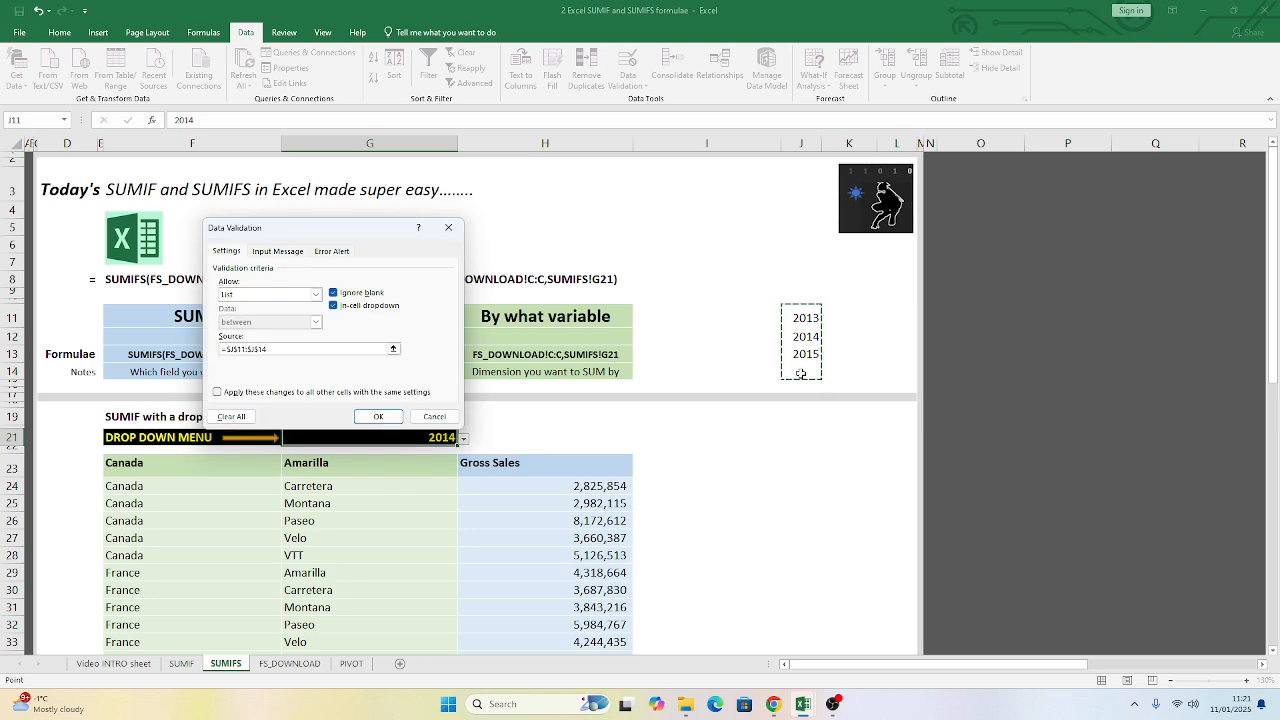
pyautogui.click(400, 413)
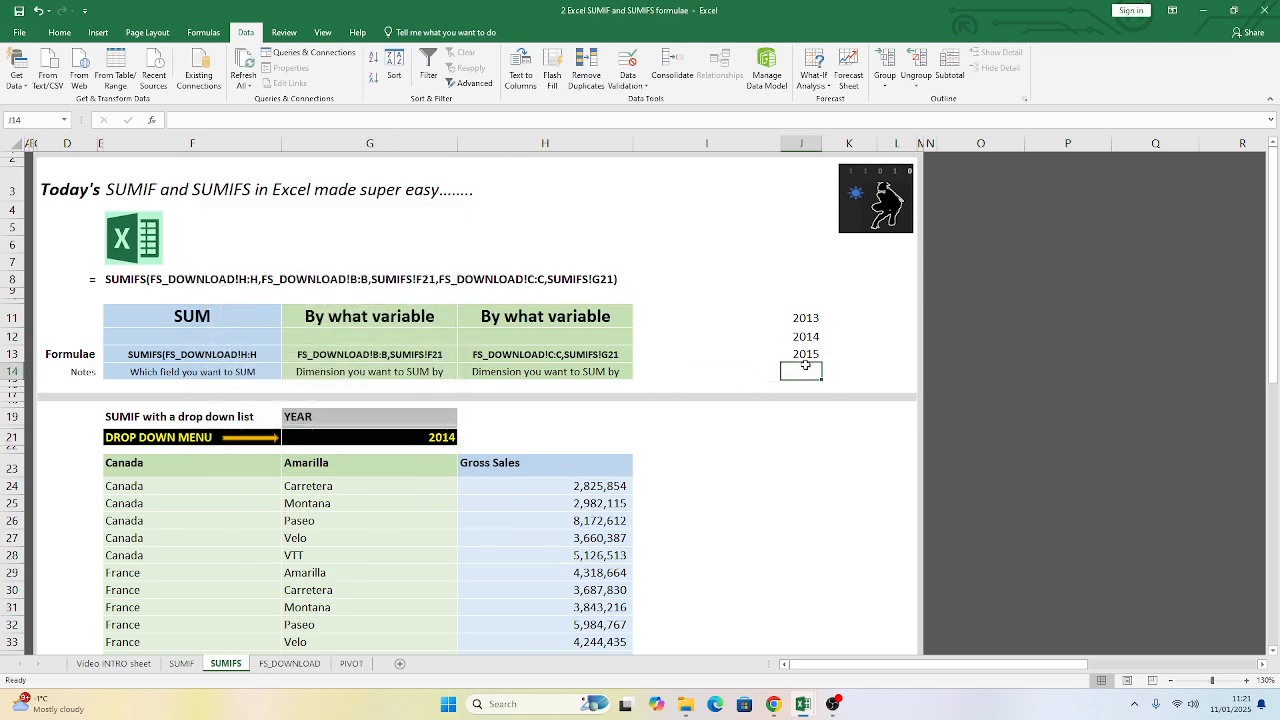
pyautogui.click(798, 369)
# - Check the entries offered by the G21 drop-down against the years in column J
pyautogui.click(461, 437)
pyautogui.click(454, 437)
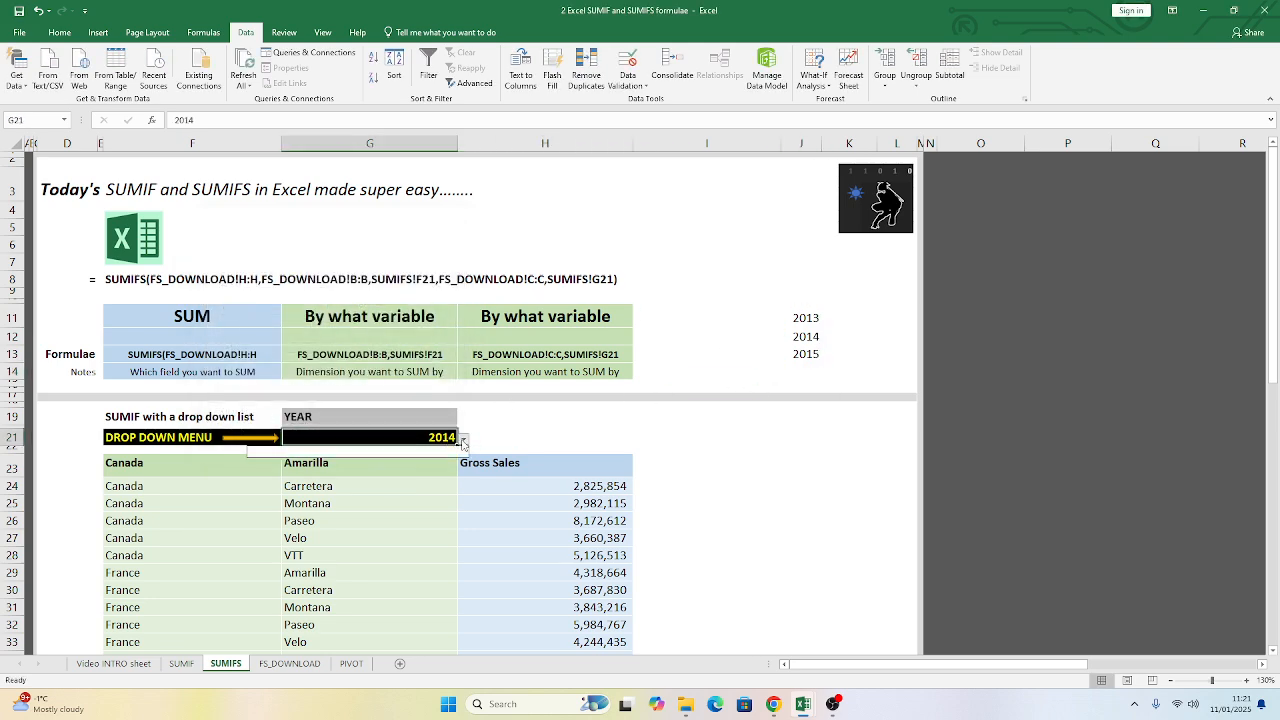
pyautogui.click(787, 362)
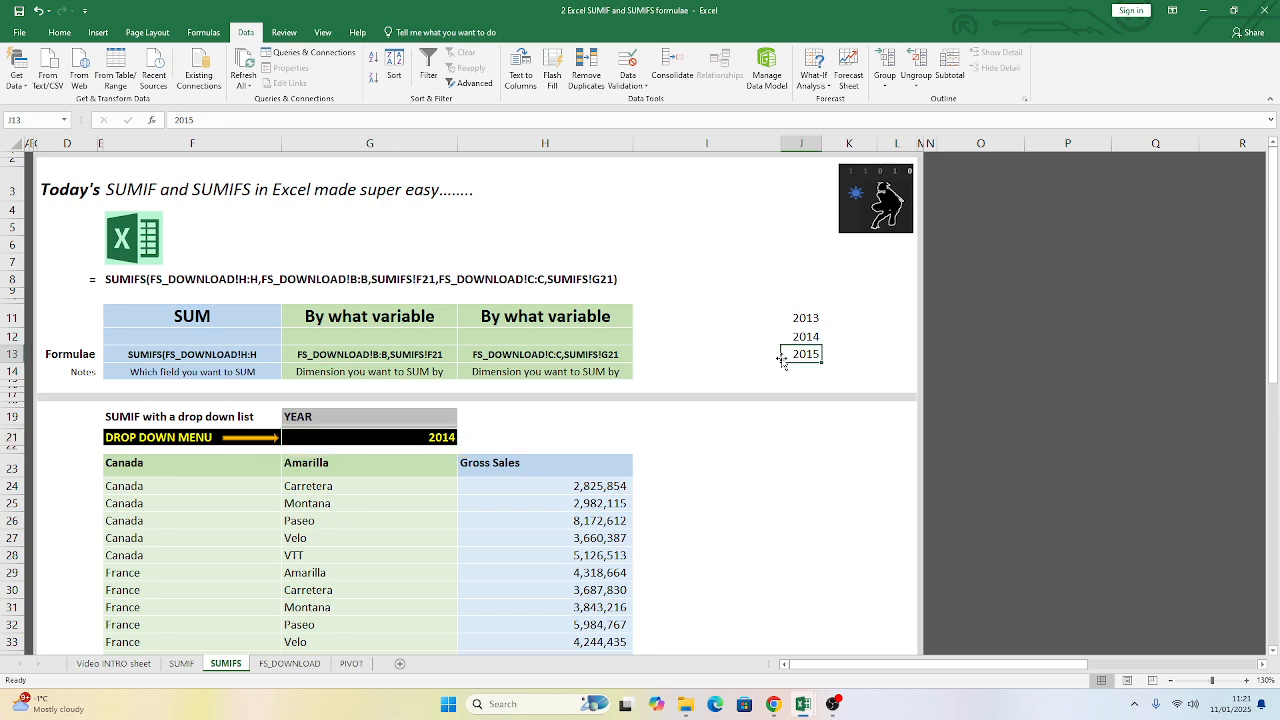
# - Set the source of the G21 validation list to =$J$11:$J$14
pyautogui.click(433, 437)
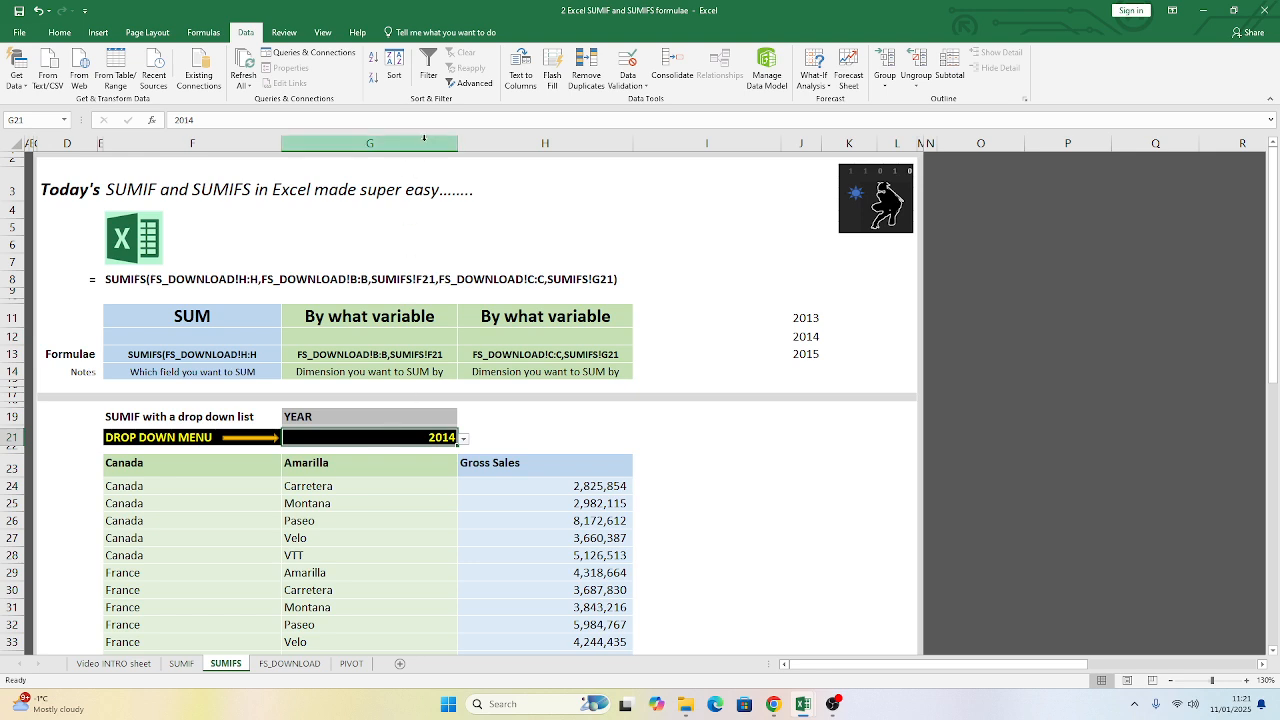
pyautogui.click(623, 84)
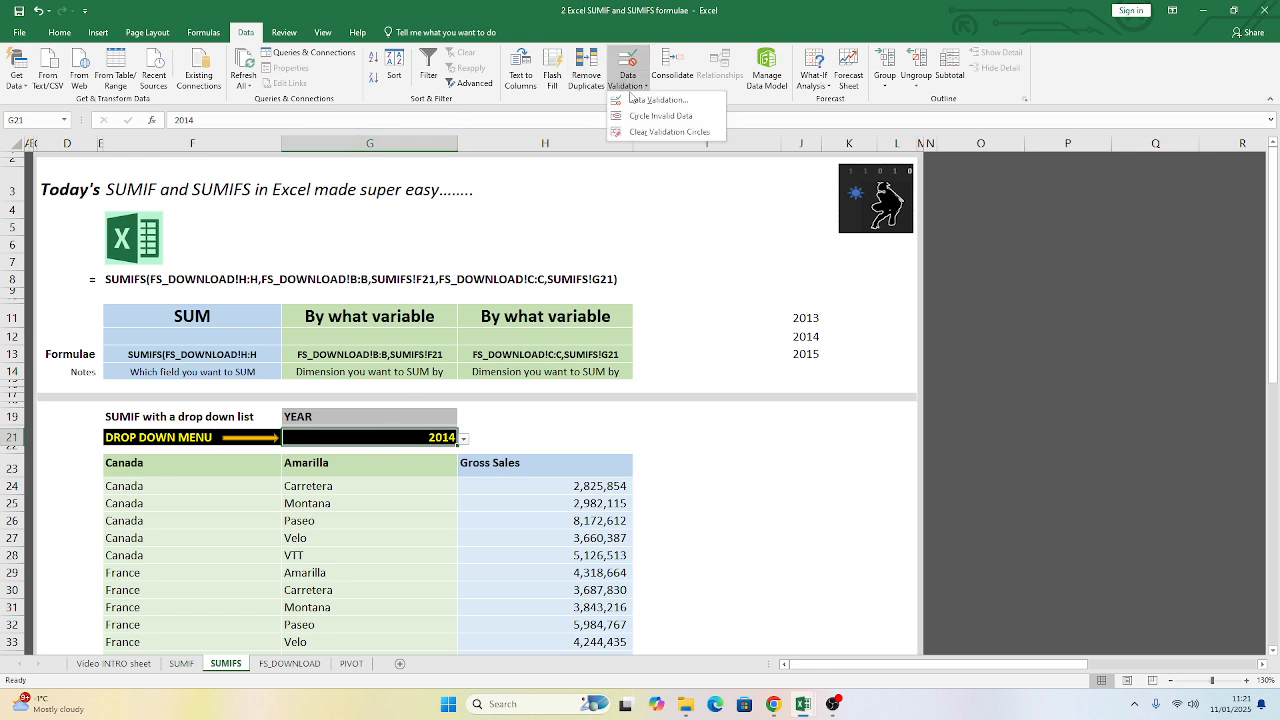
pyautogui.click(635, 99)
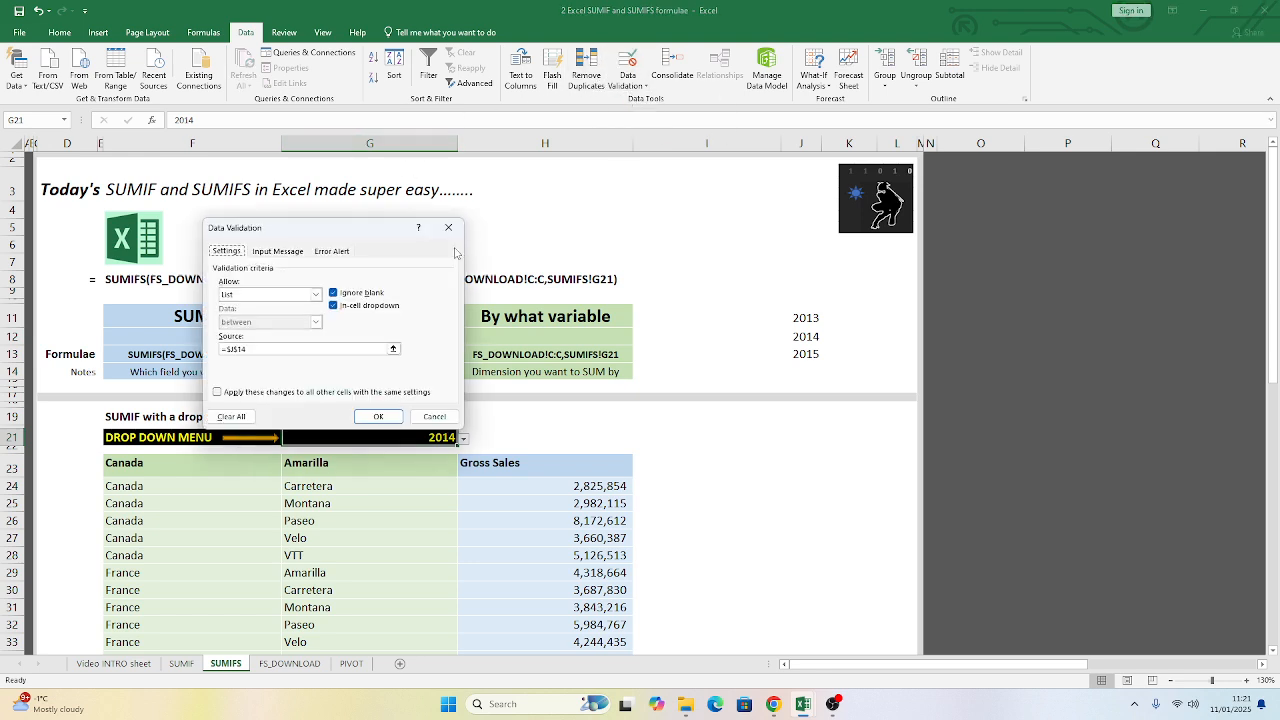
pyautogui.click(395, 349)
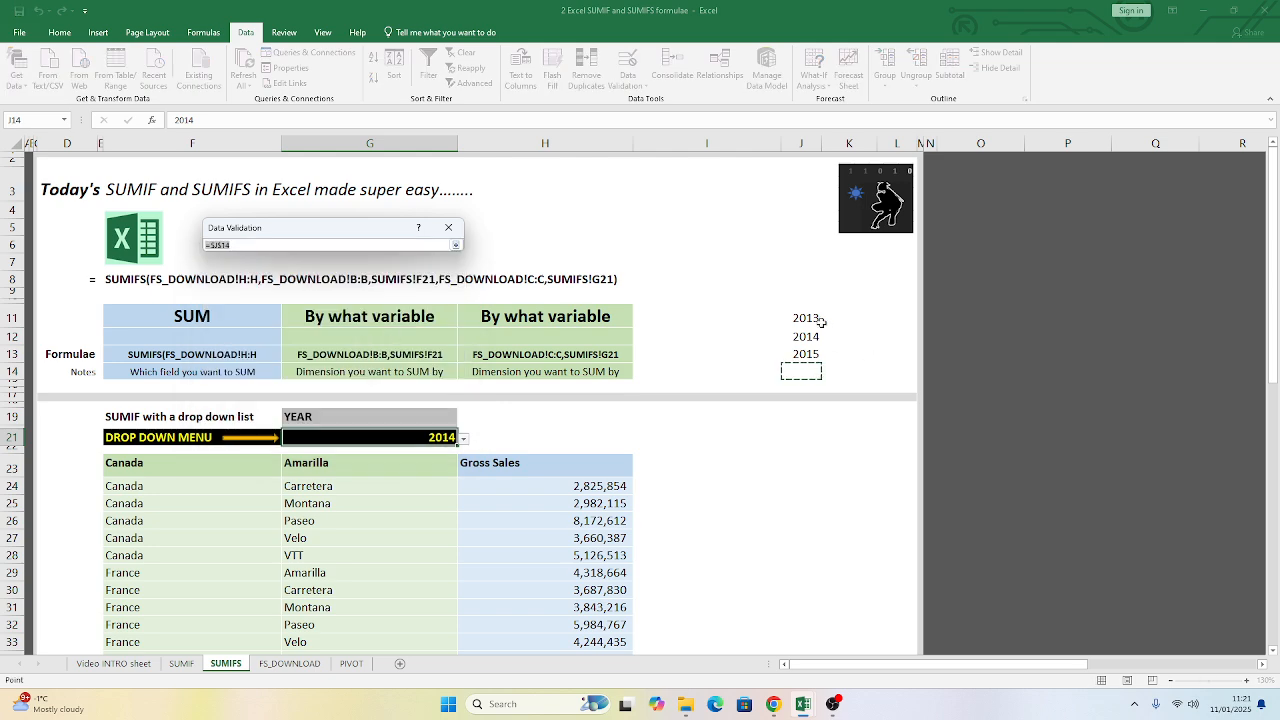
pyautogui.moveTo(820, 320); pyautogui.dragTo(808, 372)
pyautogui.click(455, 245)
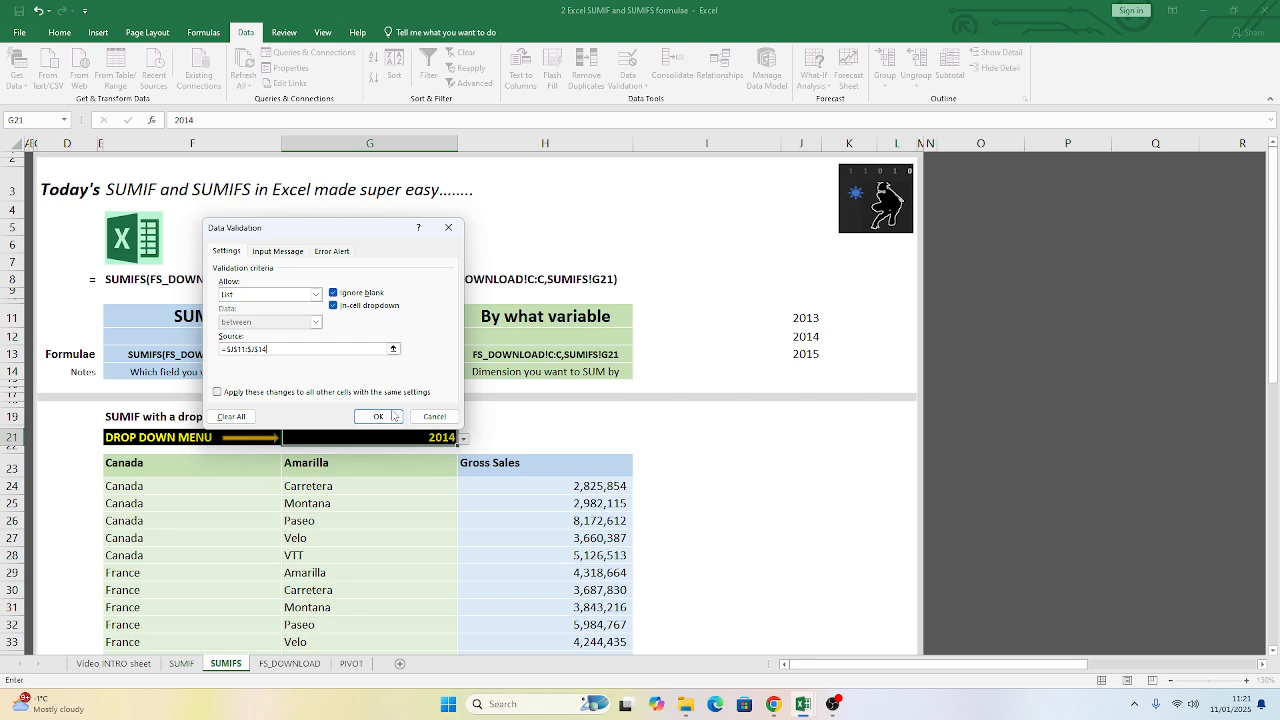
pyautogui.click(402, 416)
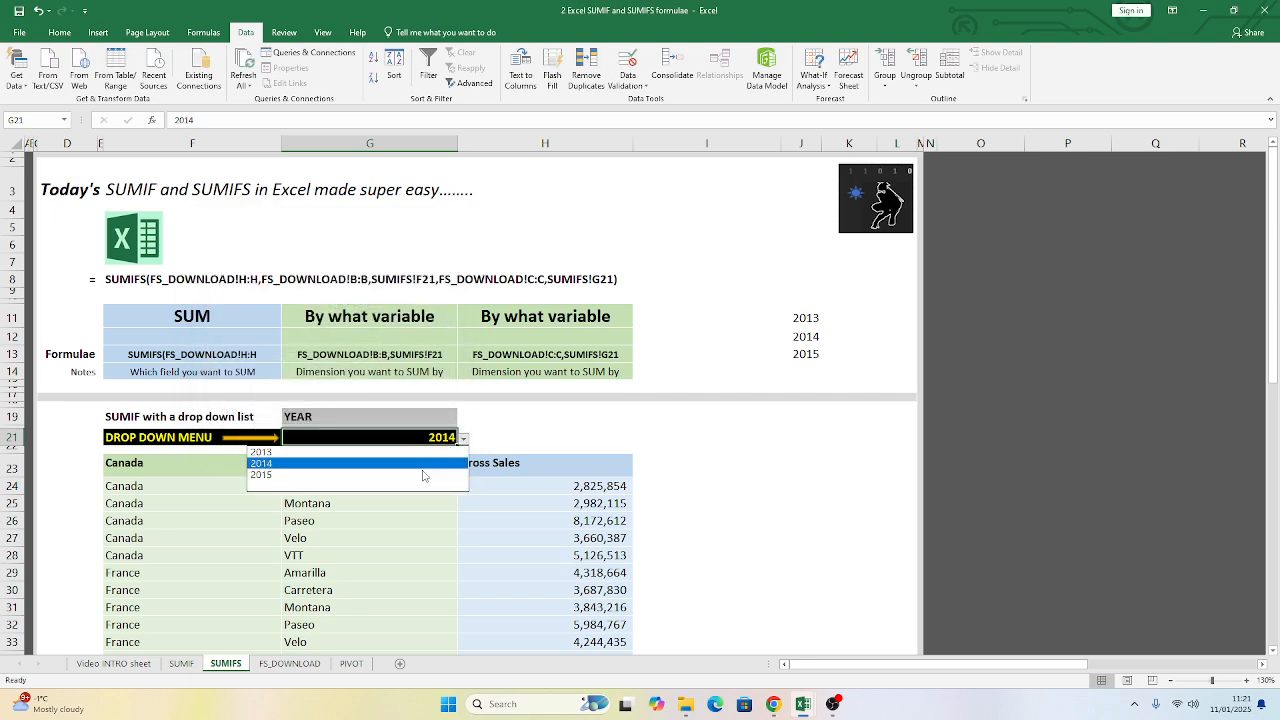
# - Enter 2016 in cell J14, below 2015 in the list of years
pyautogui.click(795, 399)
pyautogui.click(804, 368)
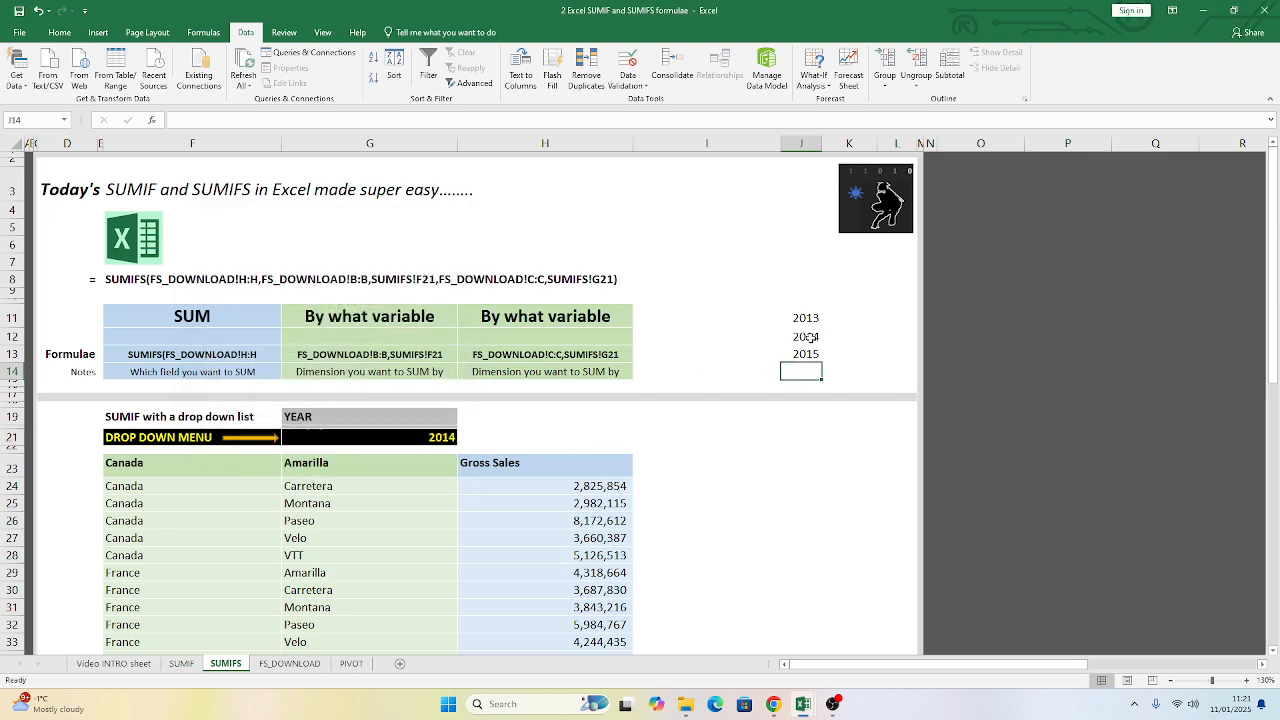
pyautogui.write('2016')
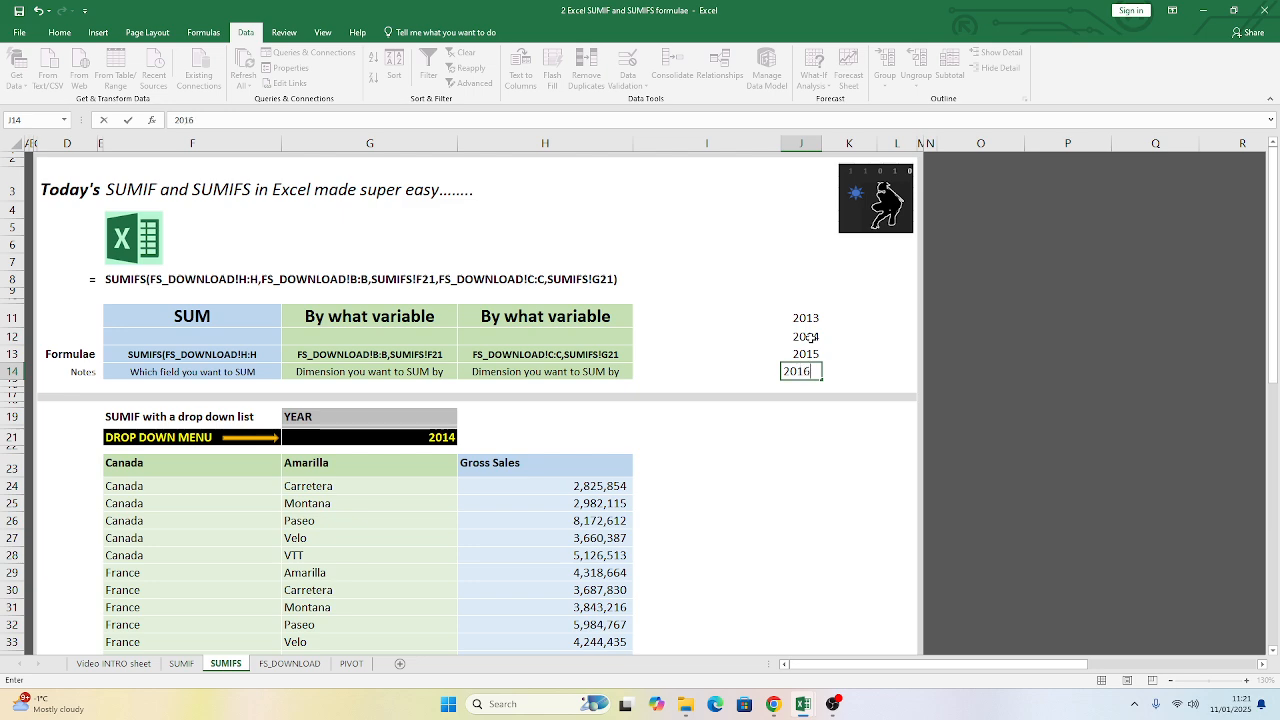
pyautogui.press('Return')
# - Check the G21 drop-down for the 2016 entry and highlight its source years in J11:J14
pyautogui.moveTo(804, 318); pyautogui.dragTo(805, 362)
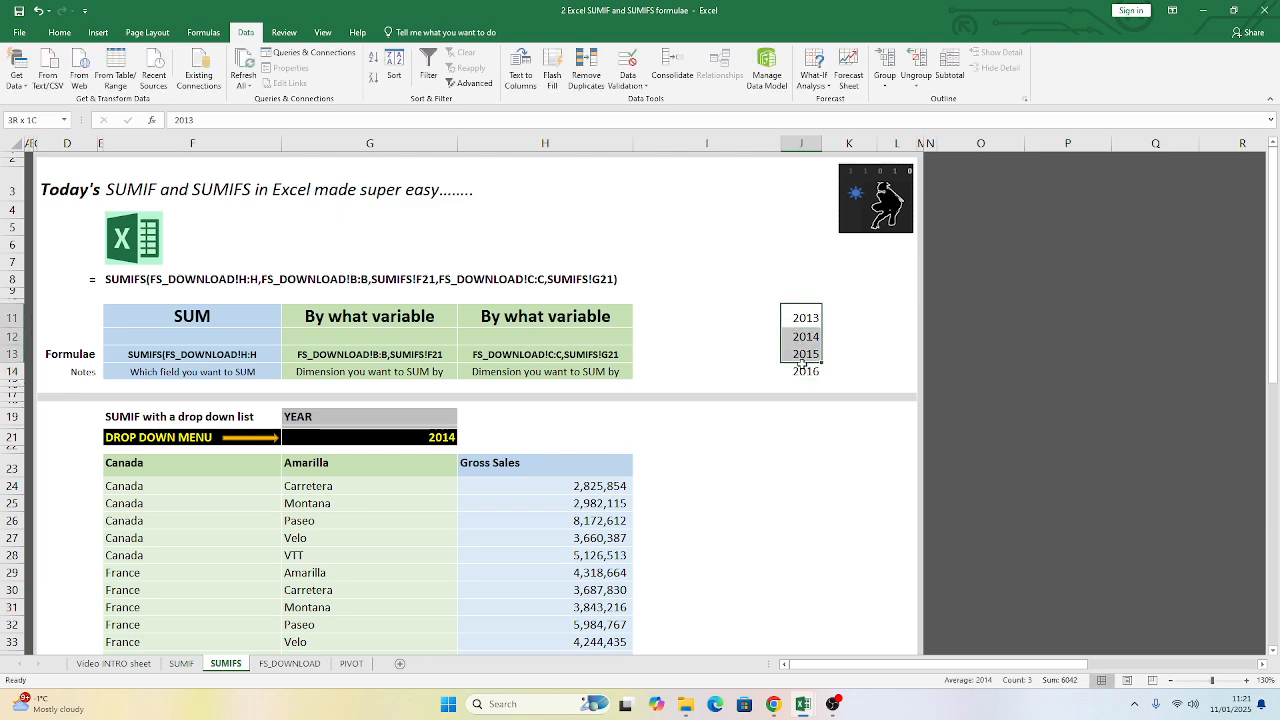
pyautogui.click(445, 437)
pyautogui.click(463, 441)
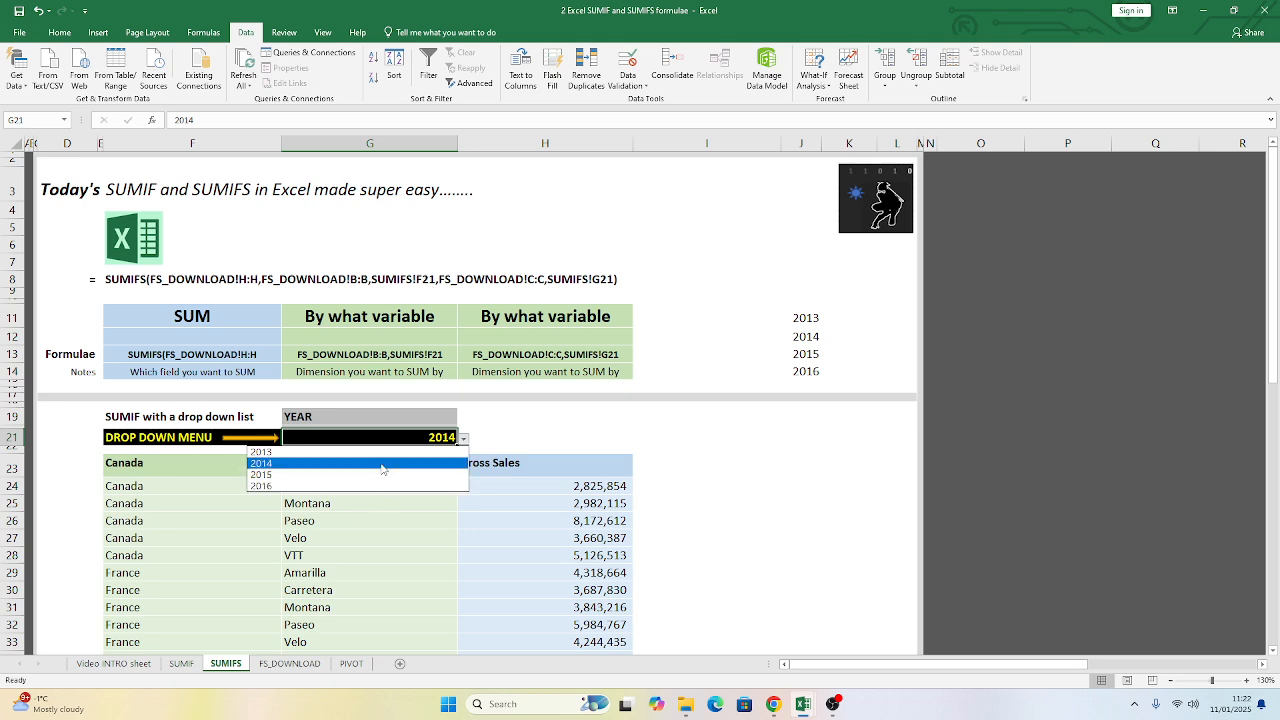
pyautogui.click(655, 420)
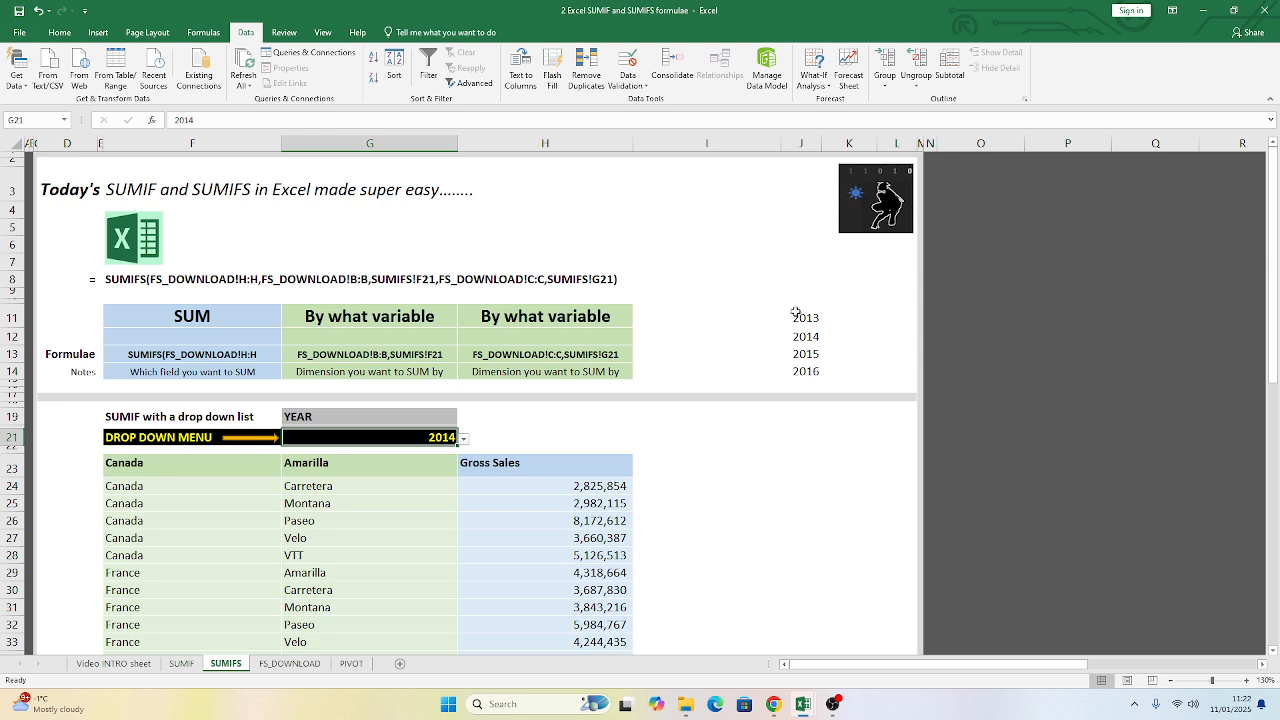
pyautogui.moveTo(794, 317); pyautogui.dragTo(794, 373)
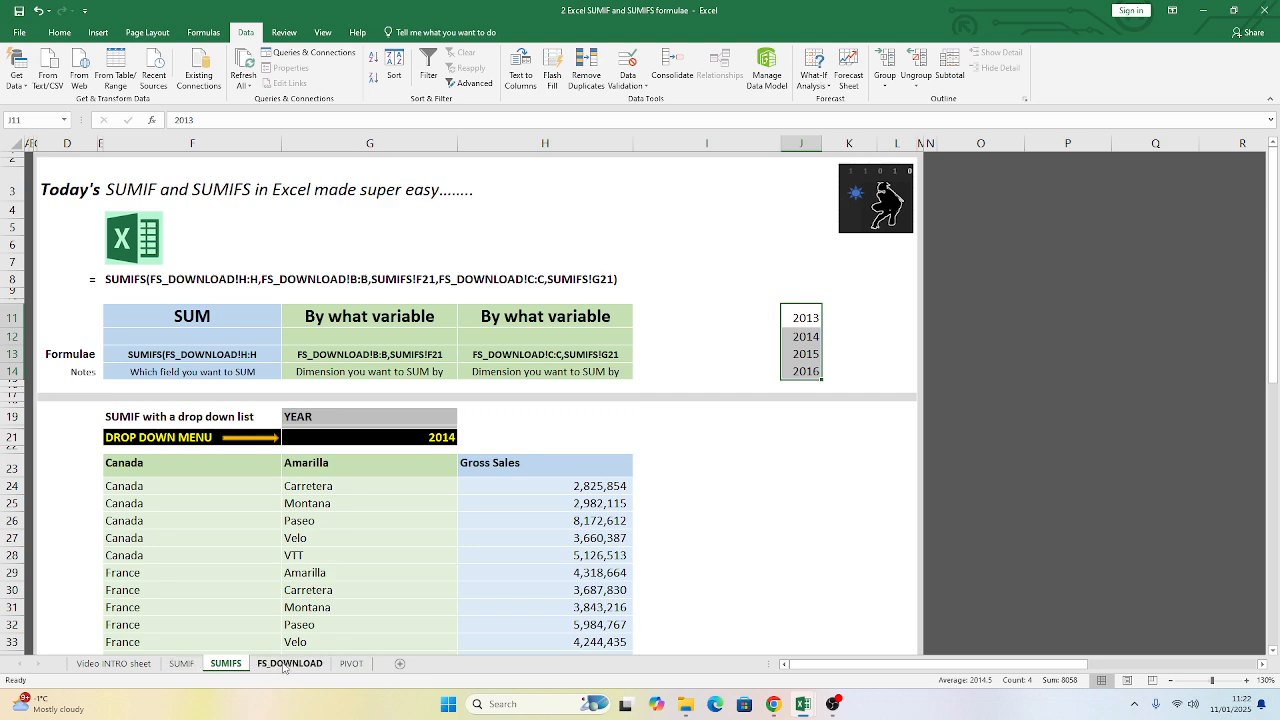
# - Insert a new worksheet before FS_DOWNLOAD and name it Validation
pyautogui.click(400, 664)
pyautogui.rightClick(272, 664)
pyautogui.click(315, 534)
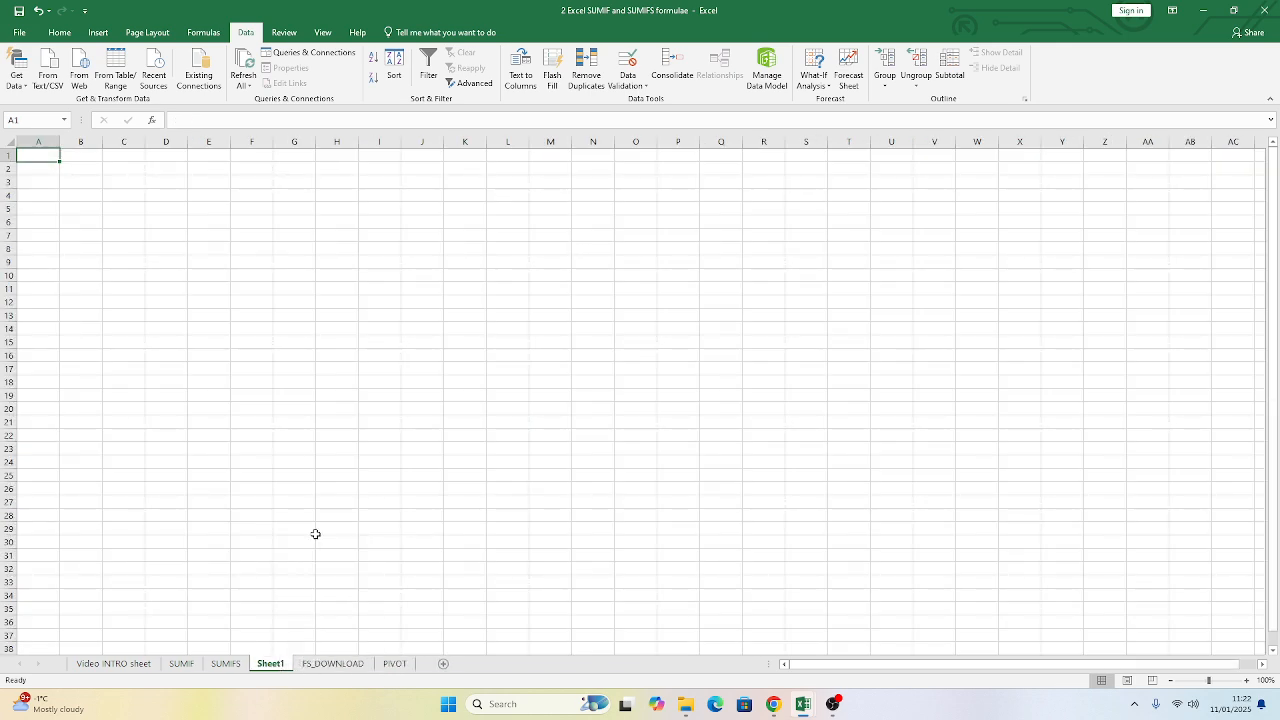
pyautogui.write('Validation')
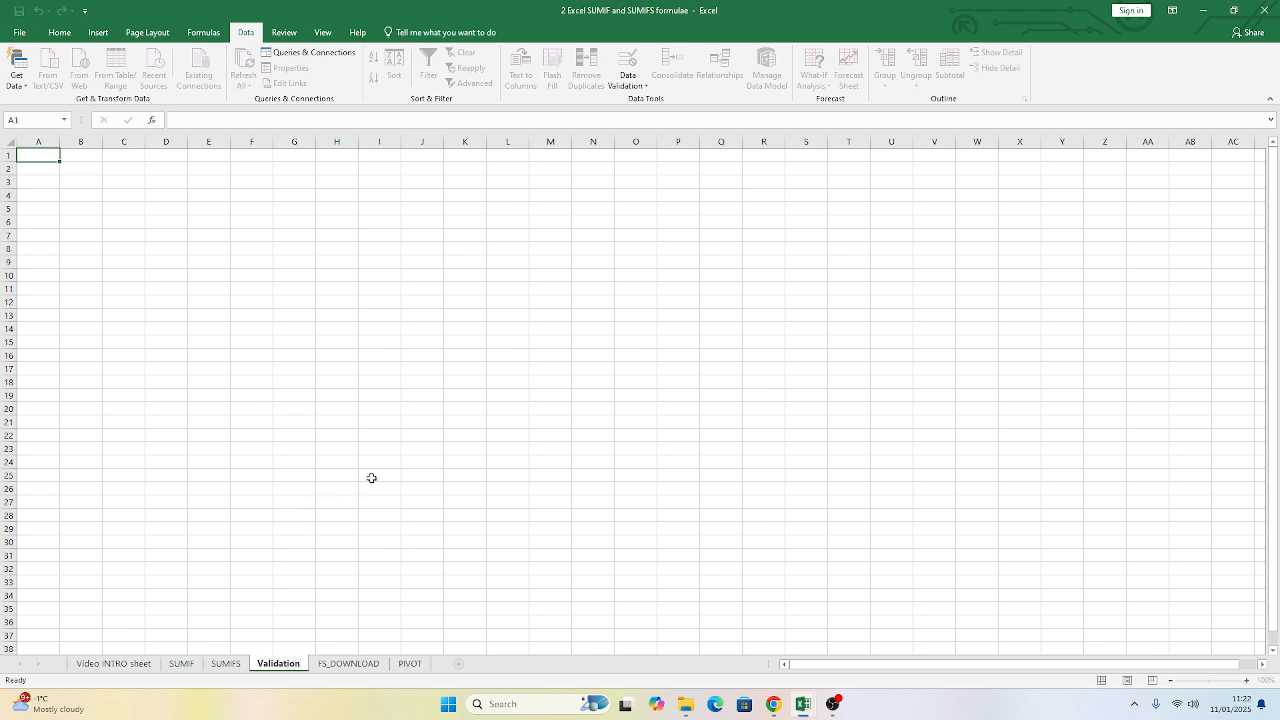
pyautogui.click(294, 449)
# - Copy the years in J11:J14 of the SUMIFS sheet and paste them as values from B2 on the Validation sheet
pyautogui.click(226, 664)
pyautogui.moveTo(806, 318); pyautogui.dragTo(805, 368)
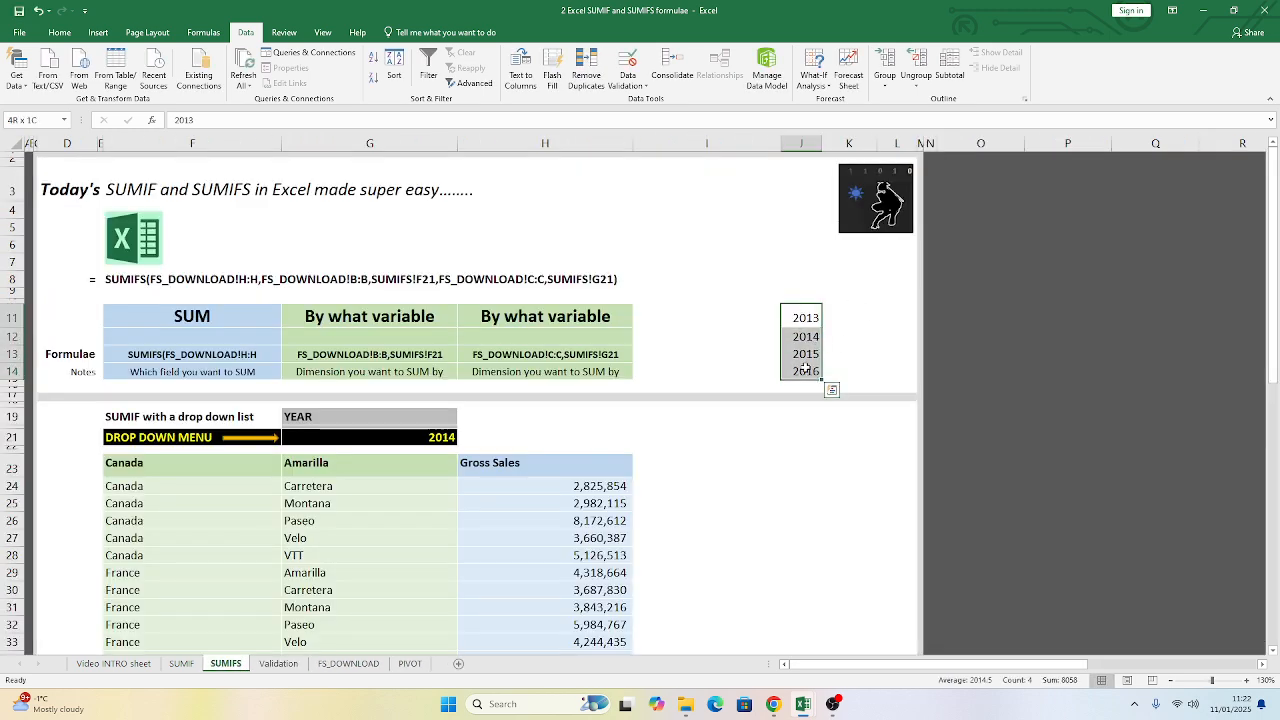
pyautogui.hotkey('ctrl', 'c')
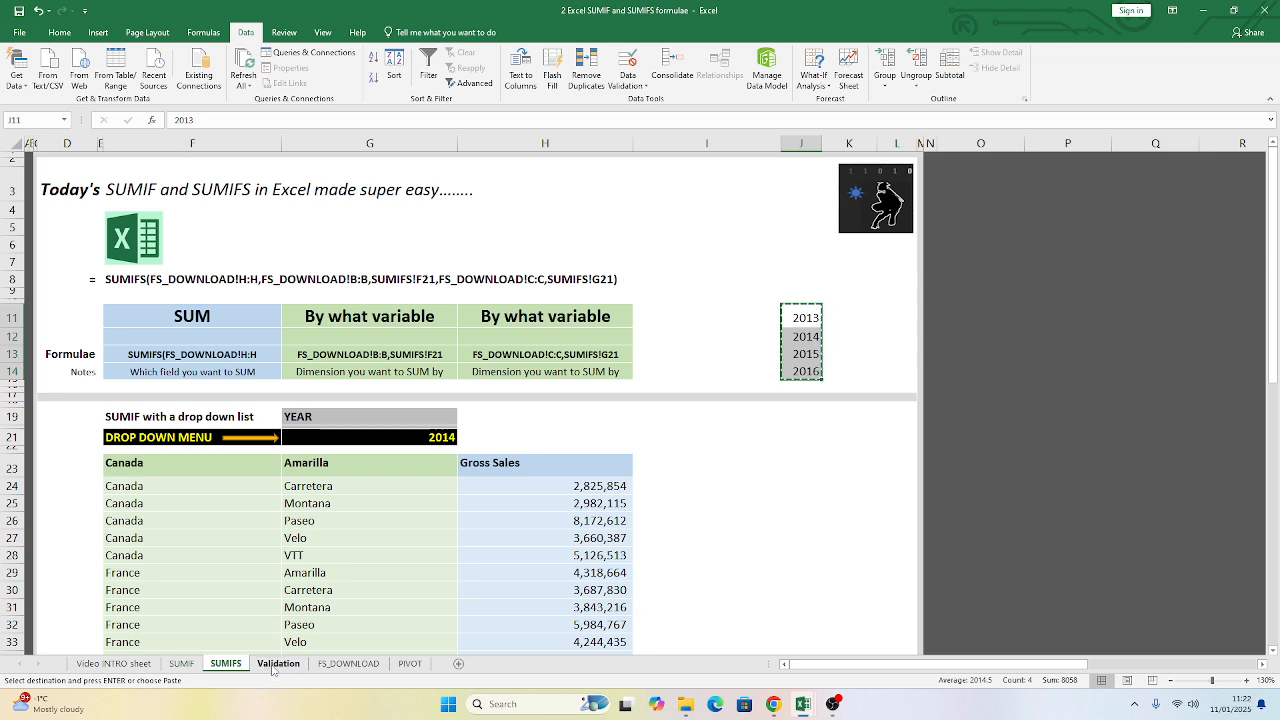
pyautogui.click(277, 664)
pyautogui.rightClick(79, 168)
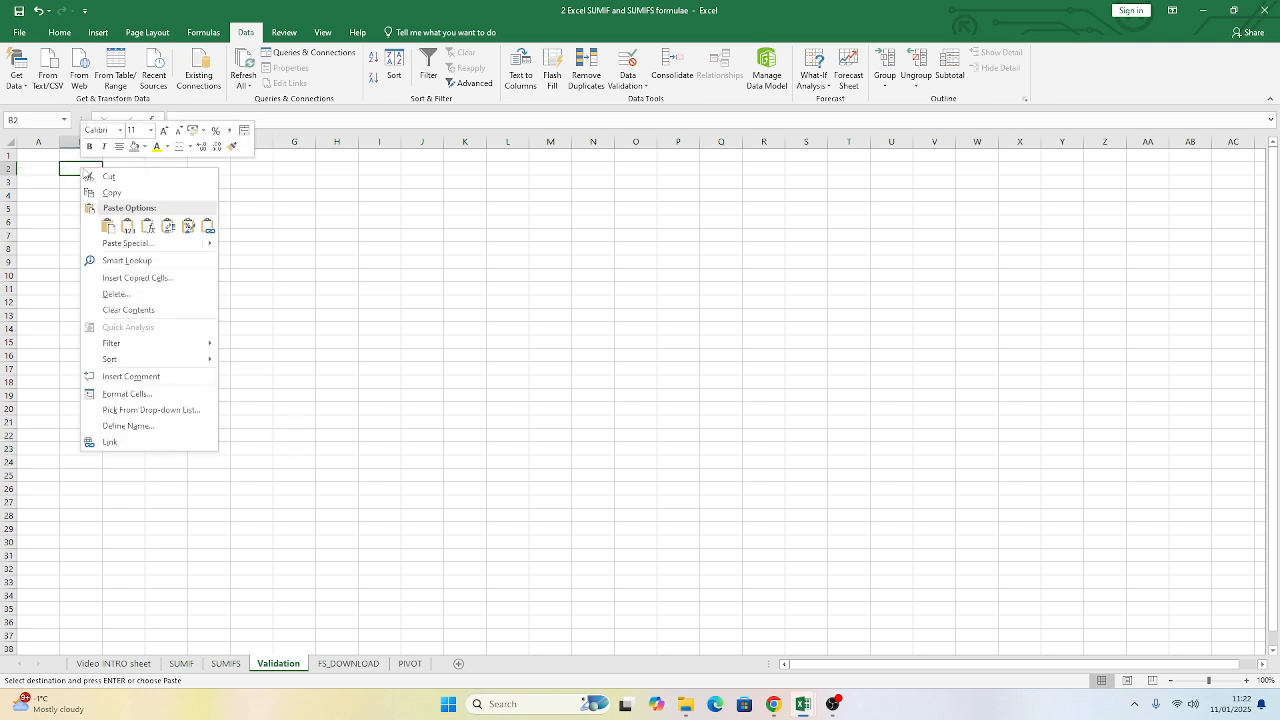
pyautogui.click(128, 224)
pyautogui.click(234, 300)
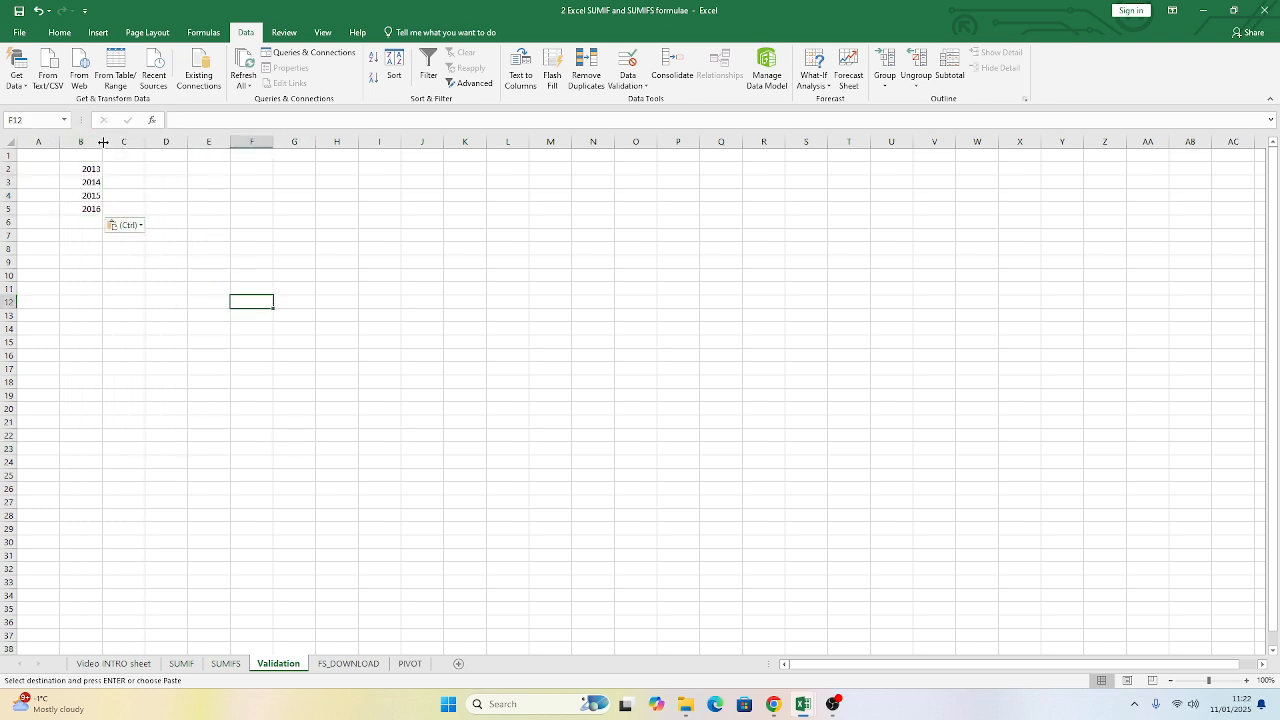
# - Widen columns A and B on the Validation sheet and enter "Please select year" in B1 above the years
pyautogui.moveTo(102, 141); pyautogui.dragTo(167, 141)
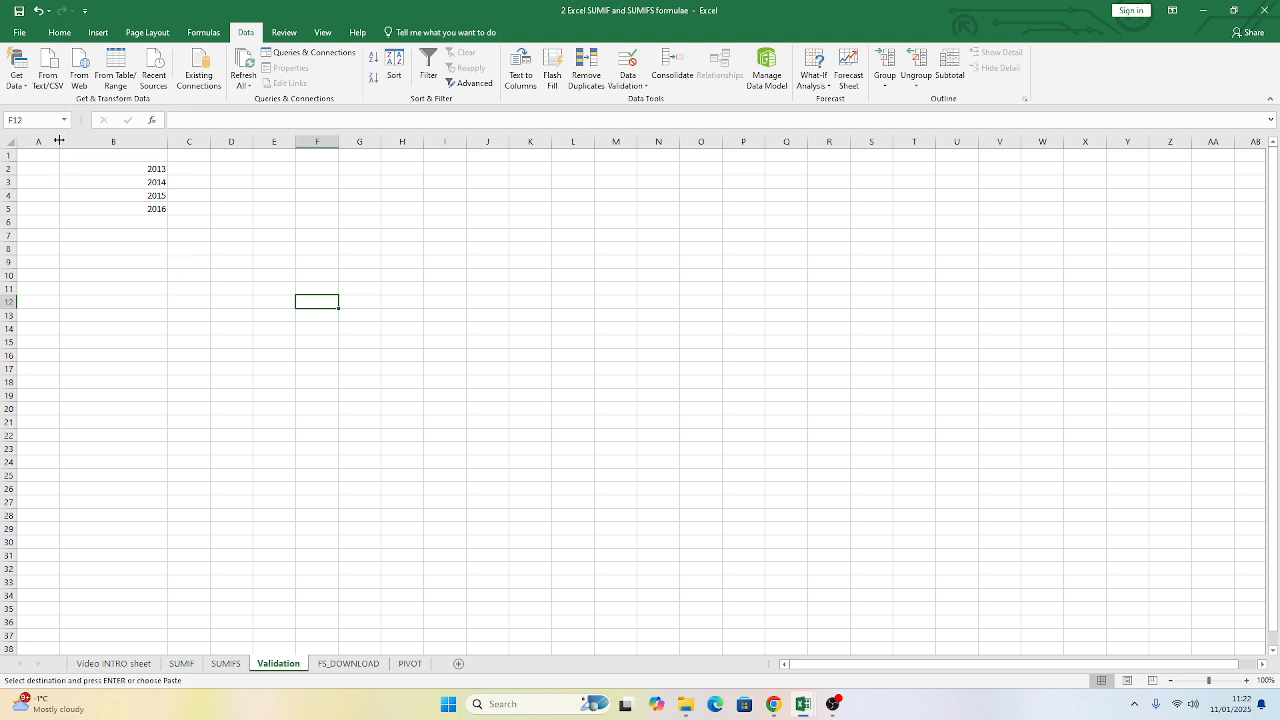
pyautogui.moveTo(59, 141); pyautogui.dragTo(77, 141)
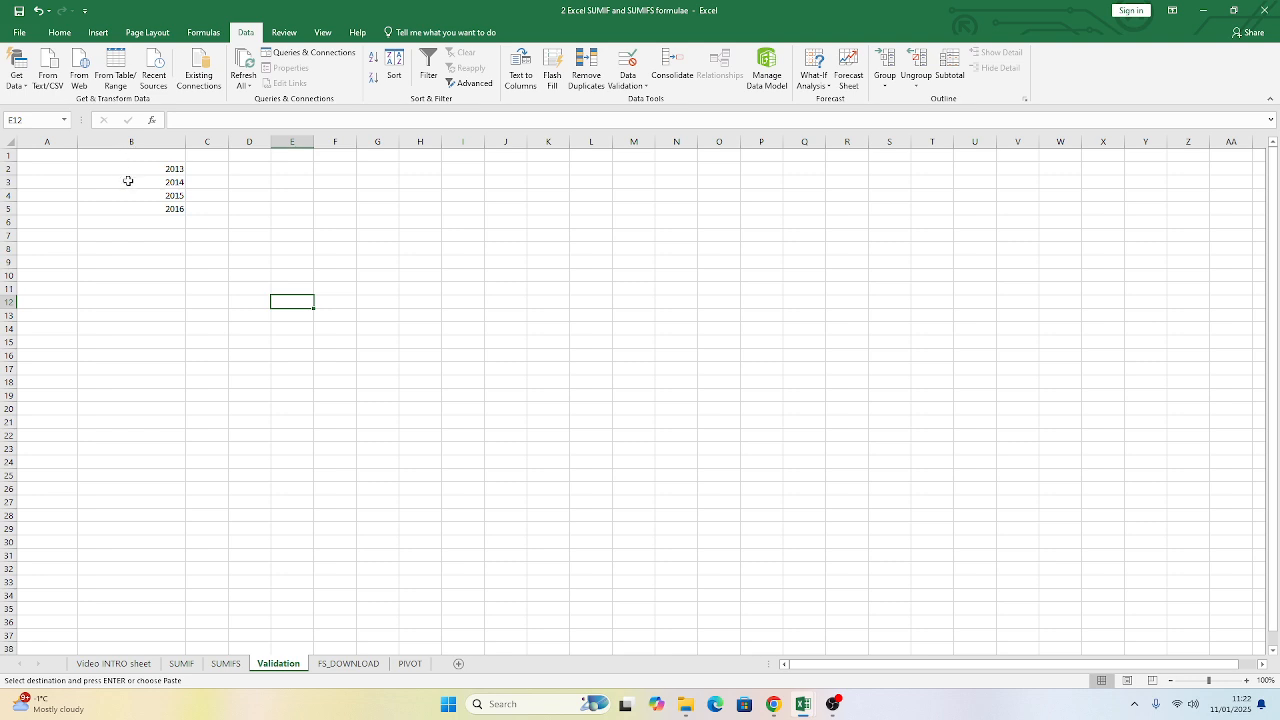
pyautogui.click(128, 181)
pyautogui.click(130, 154)
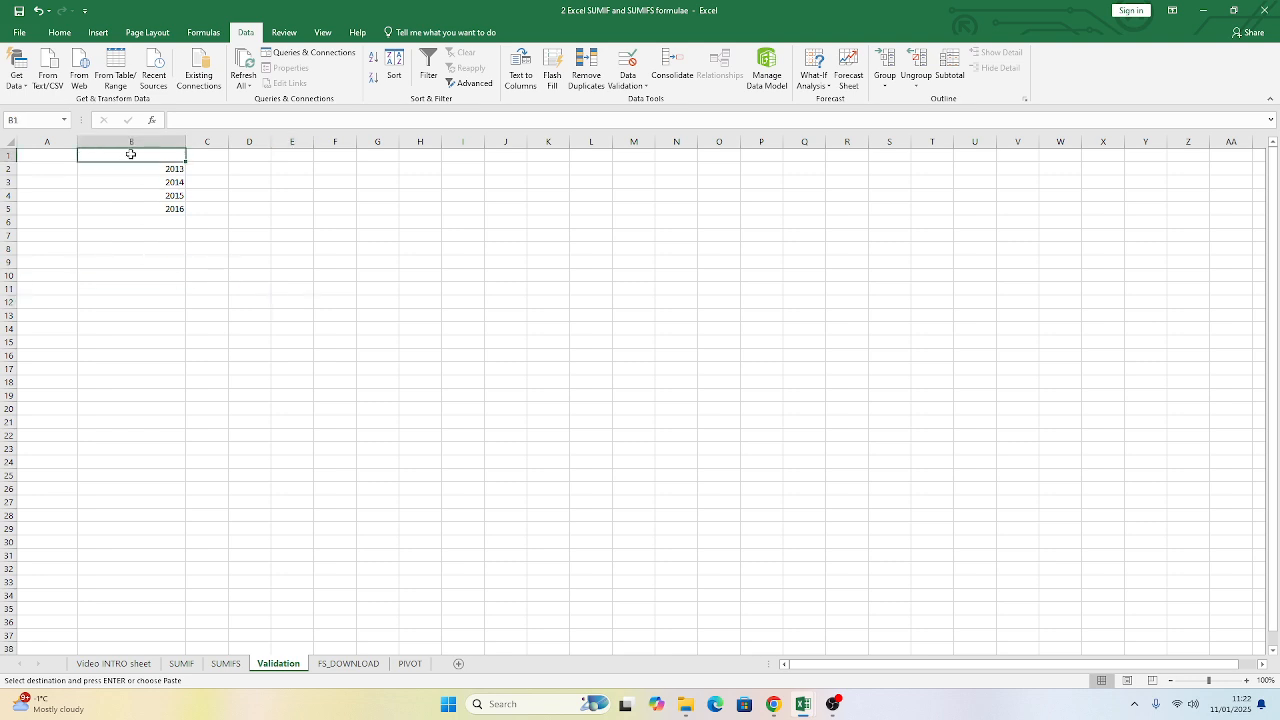
pyautogui.write('Please select year')
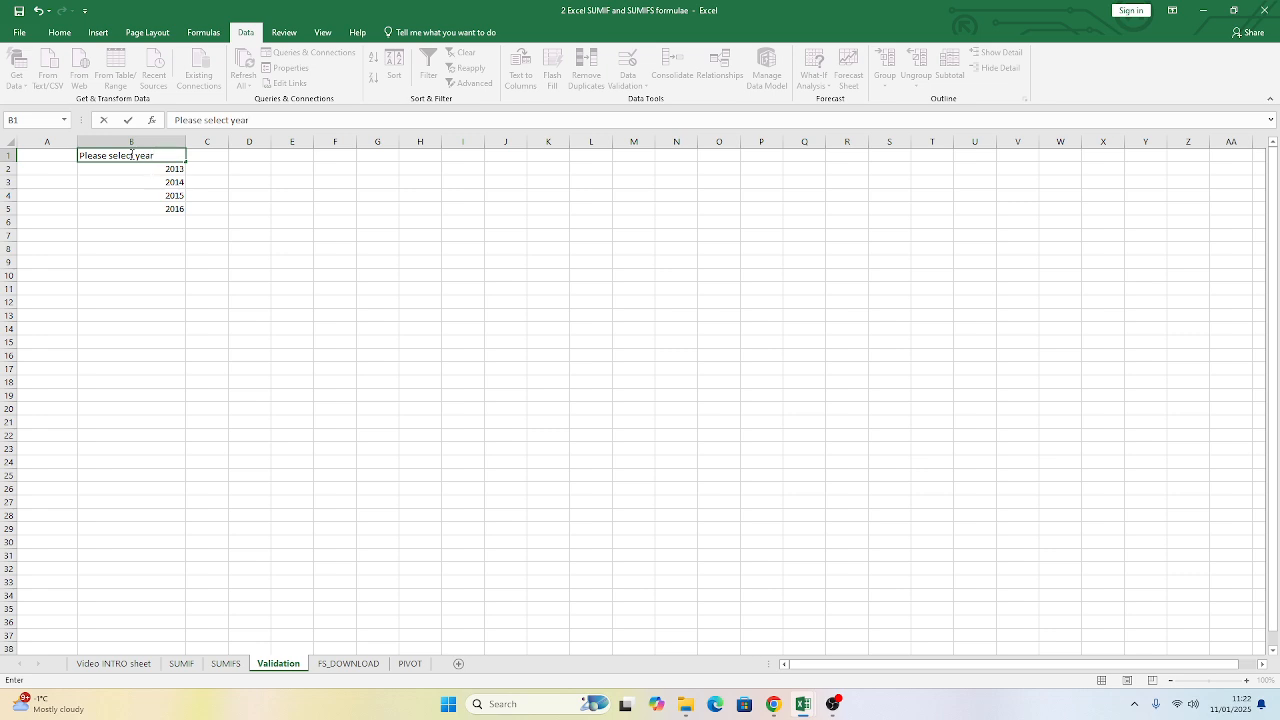
pyautogui.click(187, 252)
# - Fill B1:B5 on the Validation sheet, the prompt and the years beneath it, with a light blue color
pyautogui.click(8, 155)
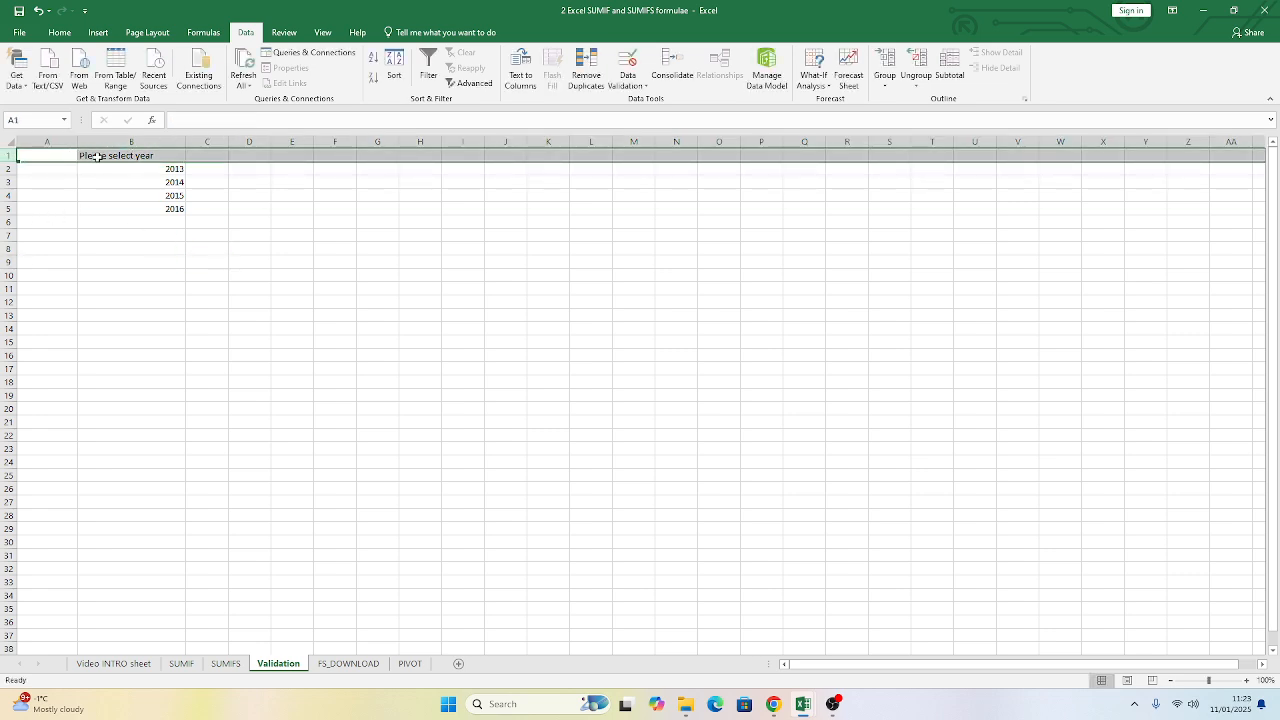
pyautogui.click(97, 156)
pyautogui.keyDown('shift'); pyautogui.click(171, 209); pyautogui.keyUp('shift')
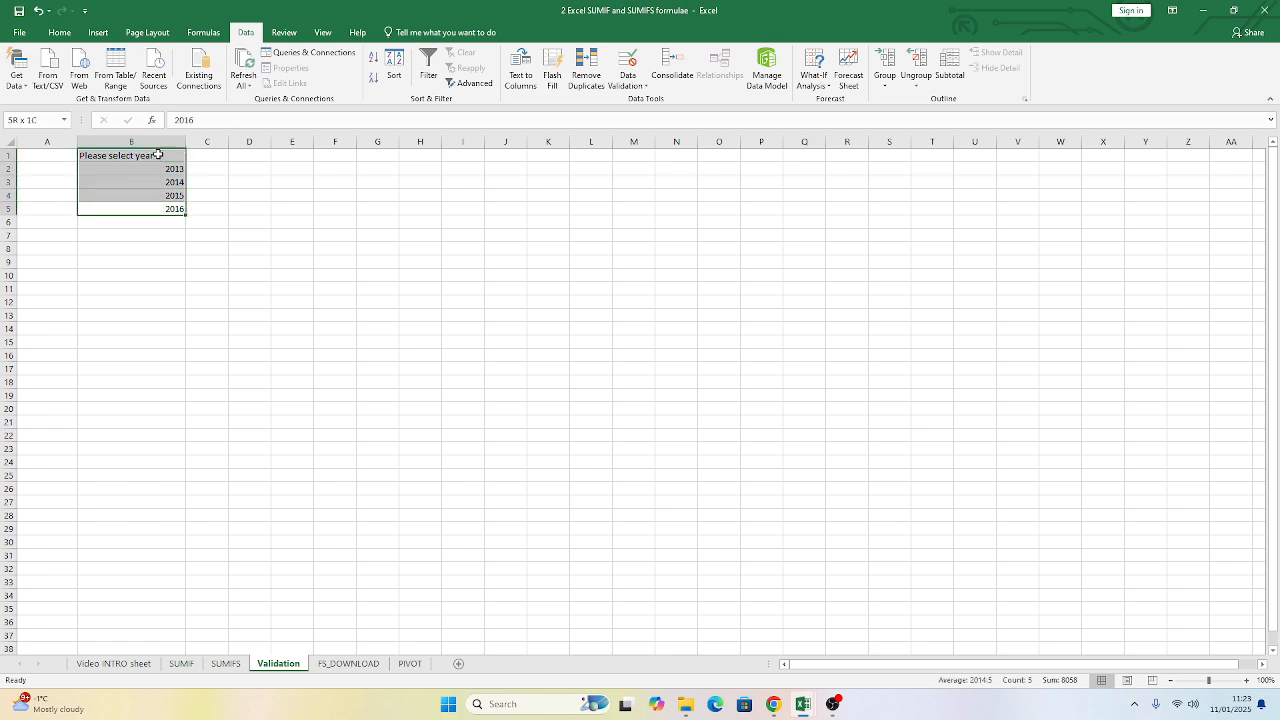
pyautogui.click(60, 32)
pyautogui.click(211, 78)
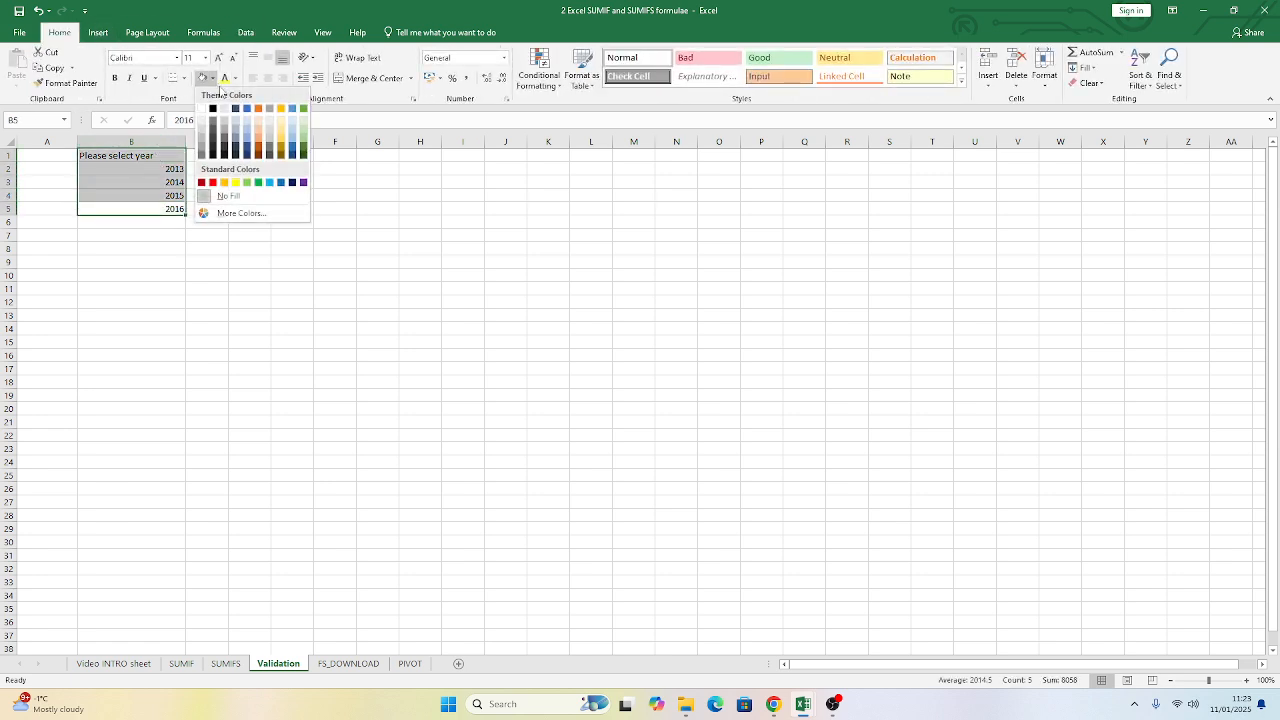
pyautogui.click(247, 127)
pyautogui.click(249, 355)
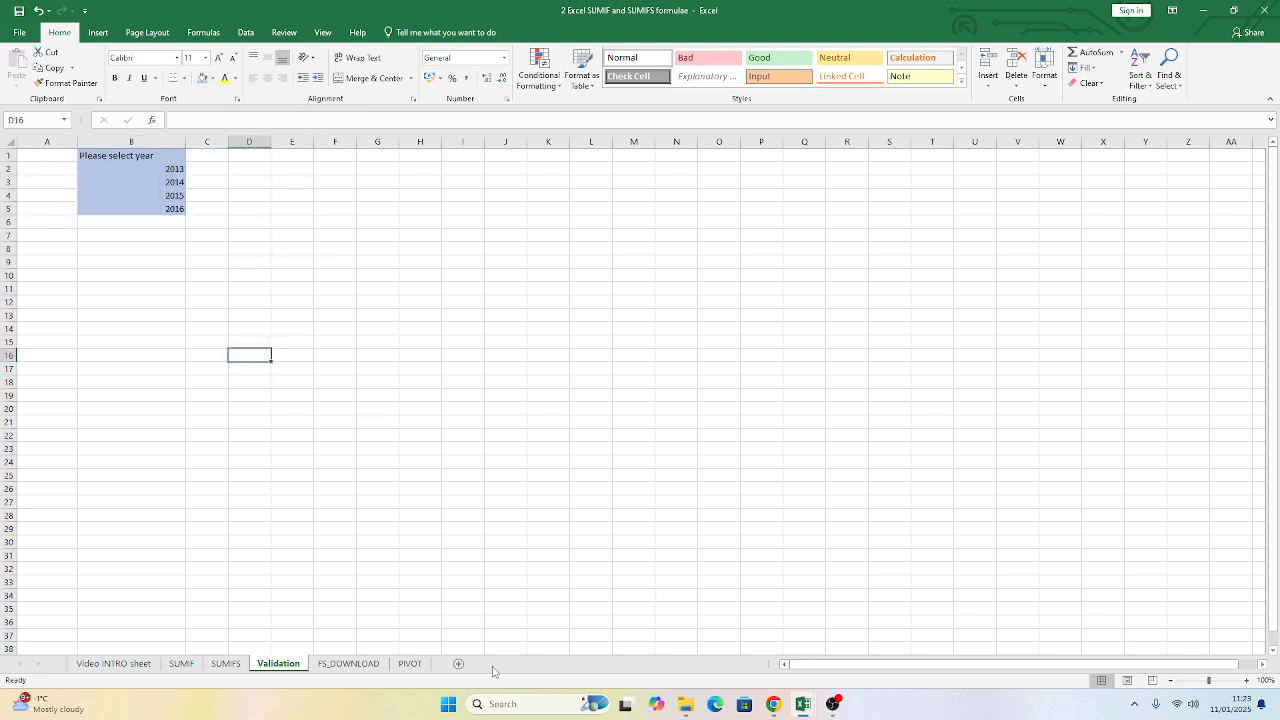
# - Change the data validation list source of G21 on the SUMIFS sheet to B1:B5 of the Validation sheet
pyautogui.click(225, 663)
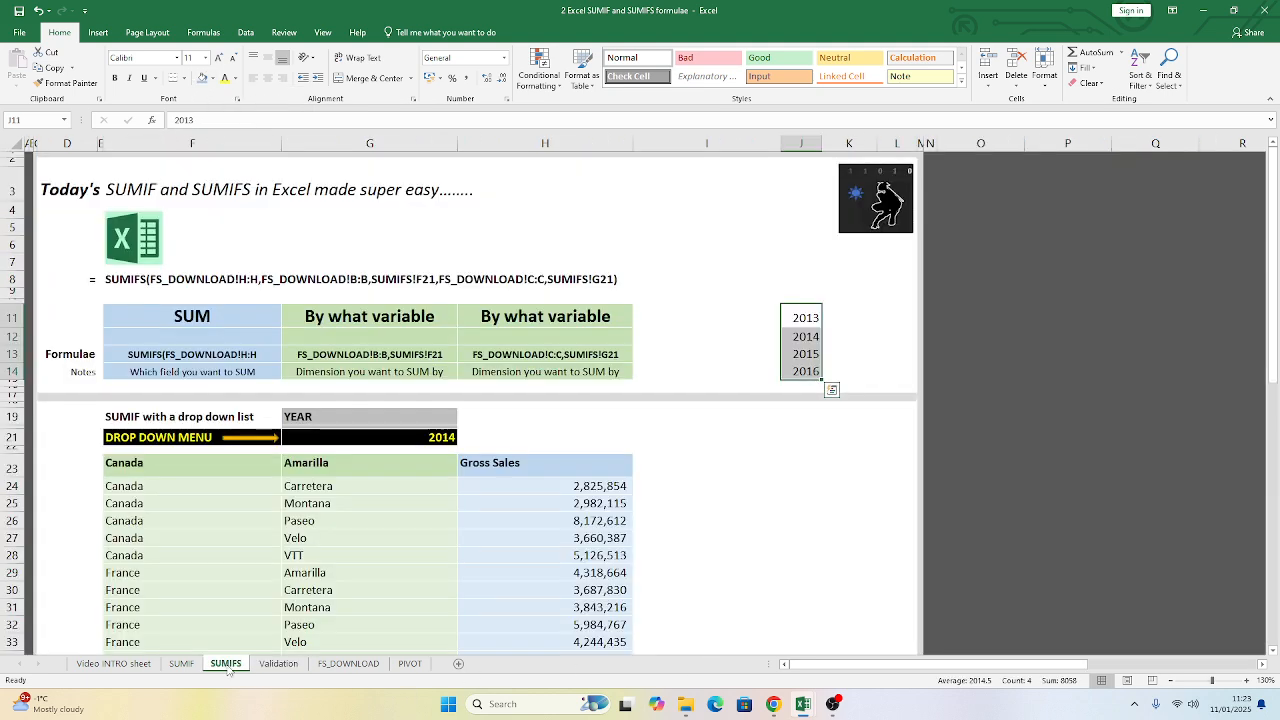
pyautogui.click(409, 439)
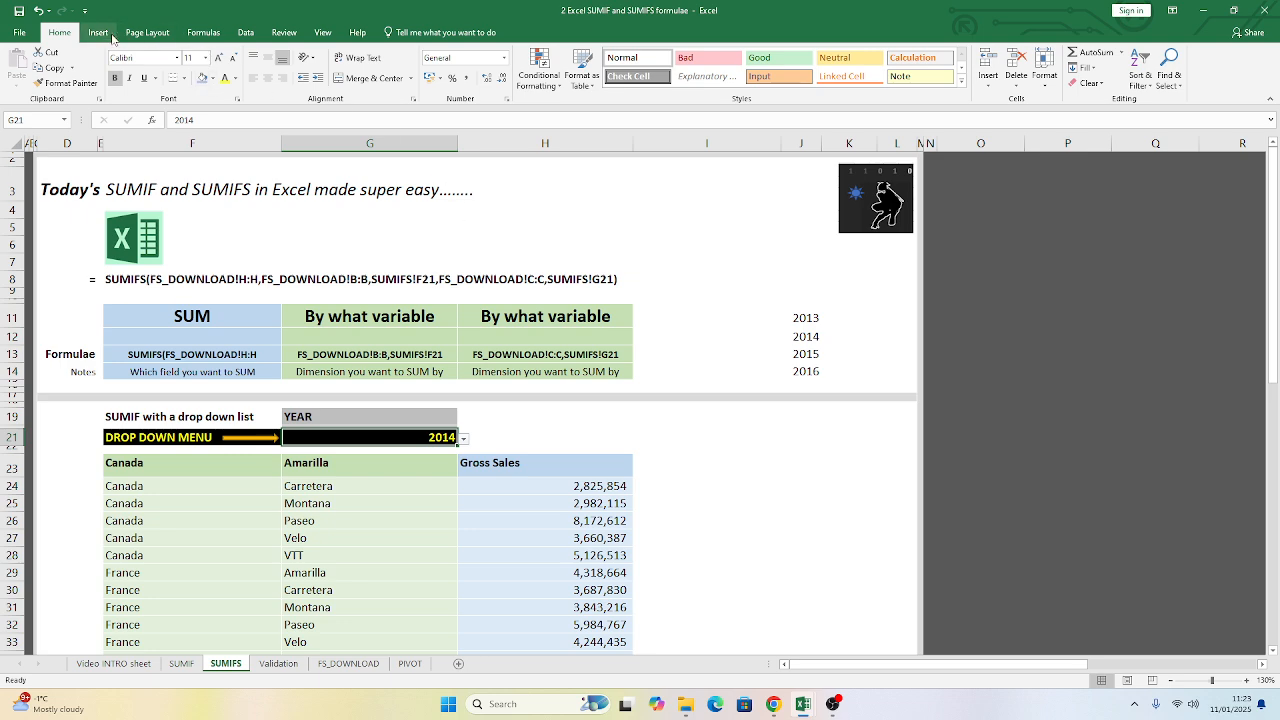
pyautogui.click(245, 32)
pyautogui.click(627, 86)
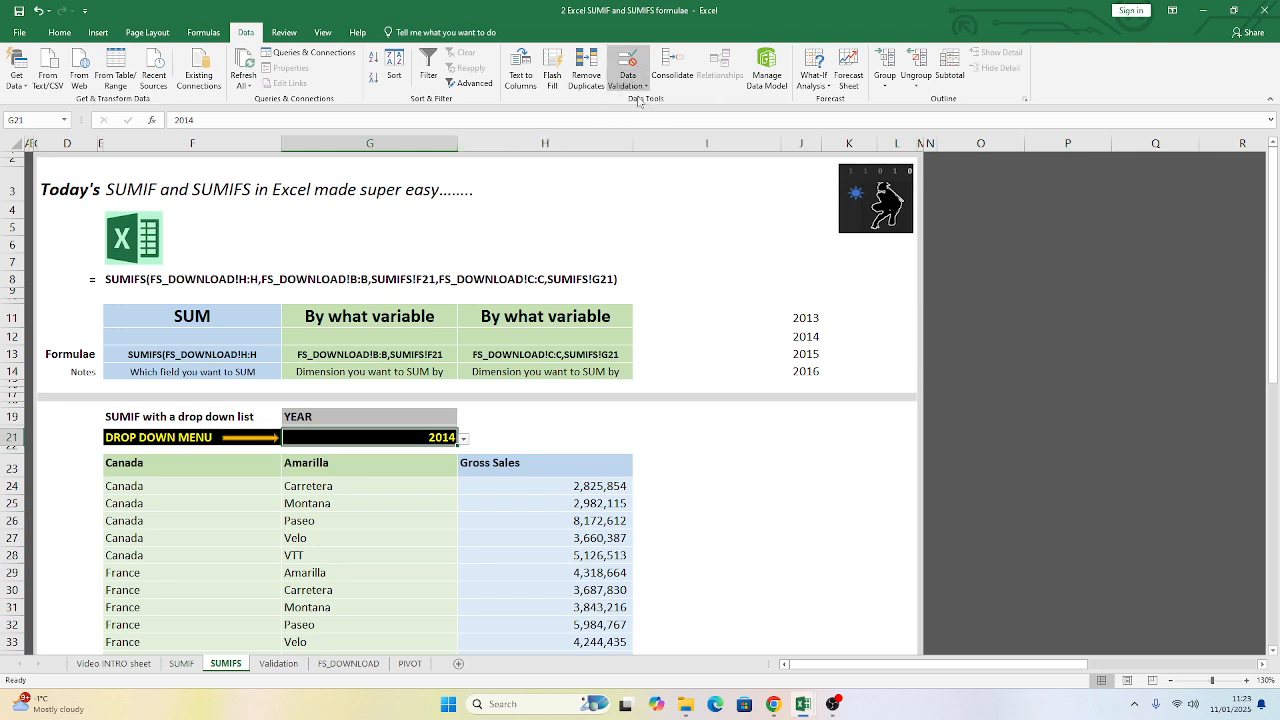
pyautogui.click(655, 104)
pyautogui.click(393, 348)
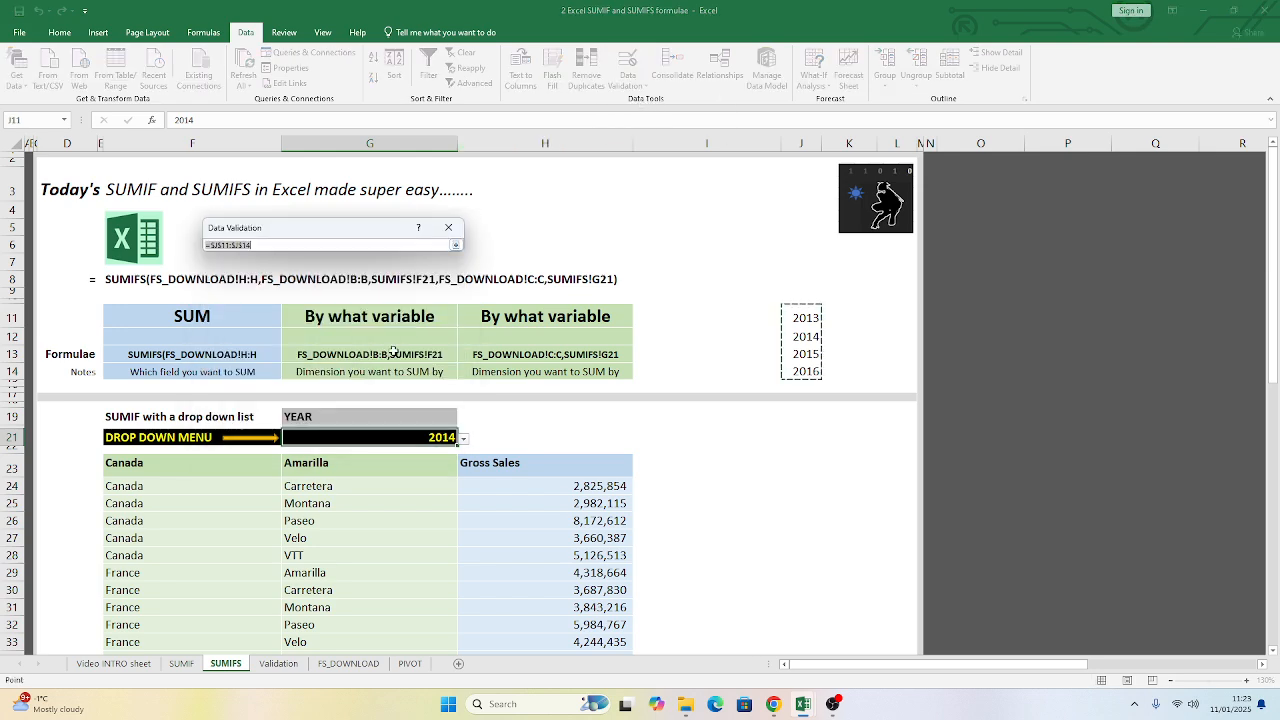
pyautogui.click(278, 663)
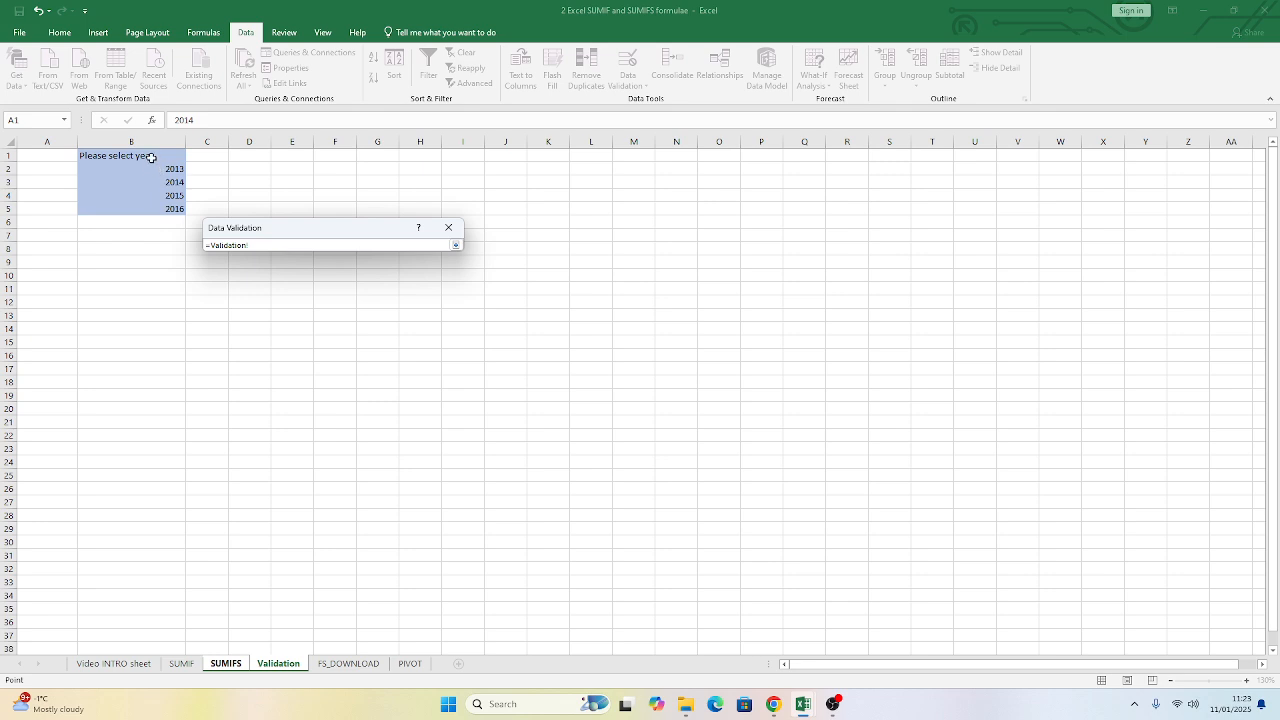
pyautogui.moveTo(150, 158); pyautogui.dragTo(145, 208)
pyautogui.click(455, 245)
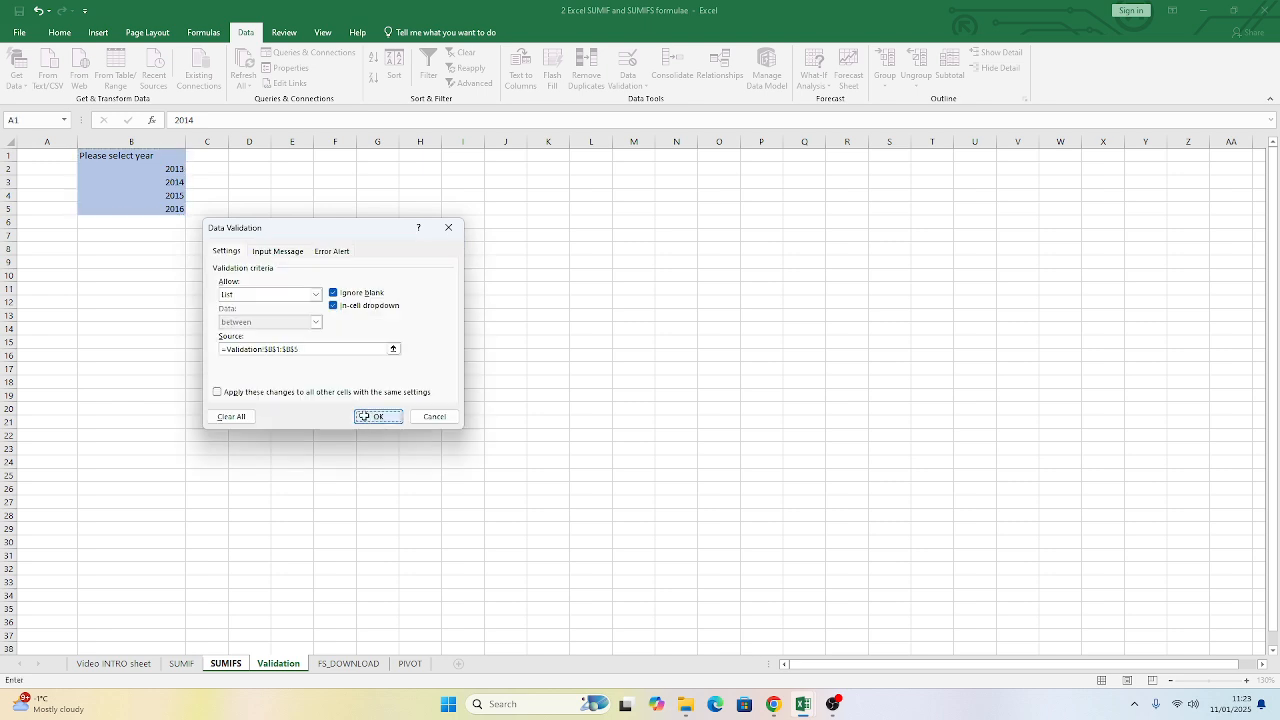
pyautogui.click(379, 417)
# - Choose "Please select year" from the drop-down in G21
pyautogui.click(440, 437)
pyautogui.click(463, 439)
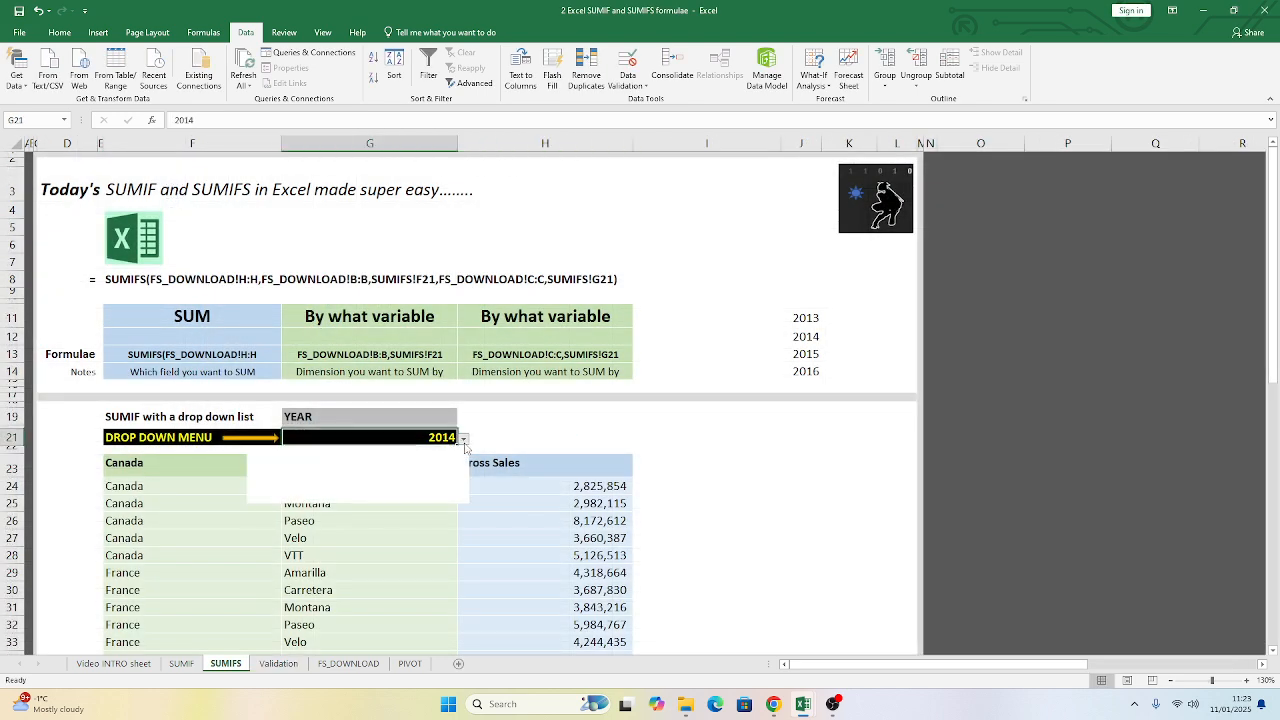
pyautogui.click(290, 449)
pyautogui.click(573, 430)
pyautogui.click(677, 228)
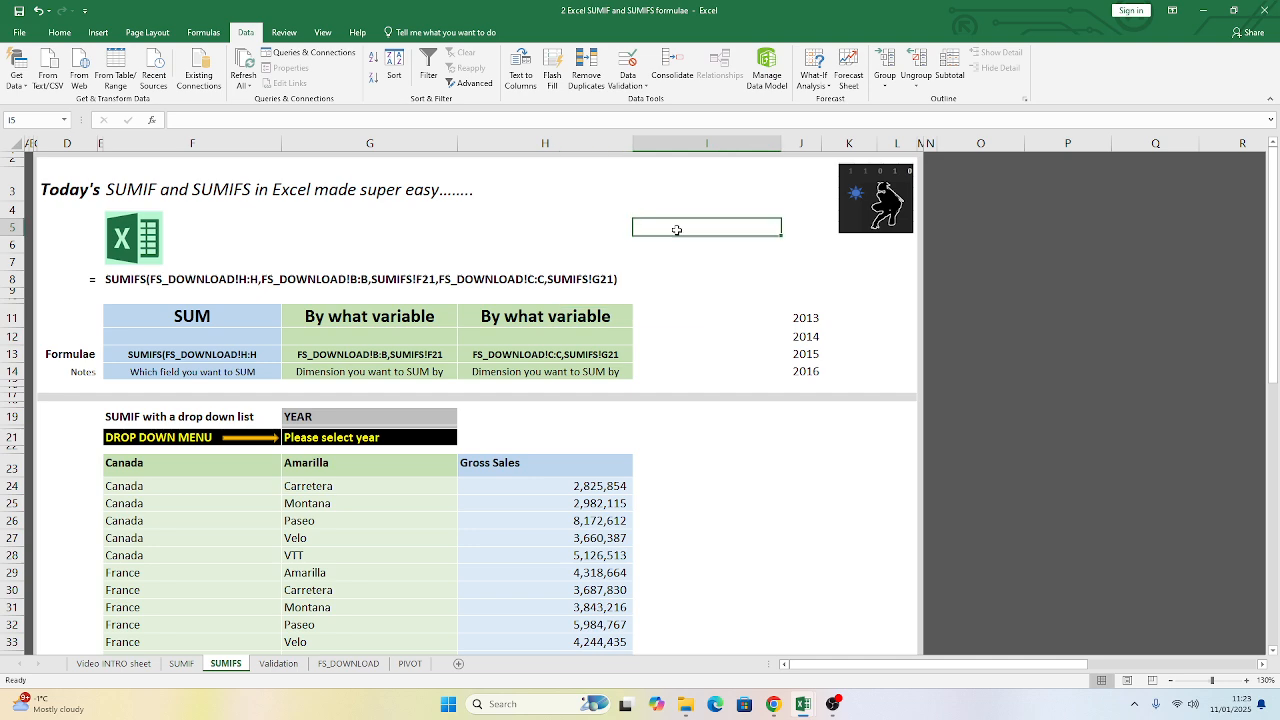
# - Set the G21 drop-down to 2014 and clear the old source years in J11:J14 of the SUMIFS sheet
pyautogui.click(373, 437)
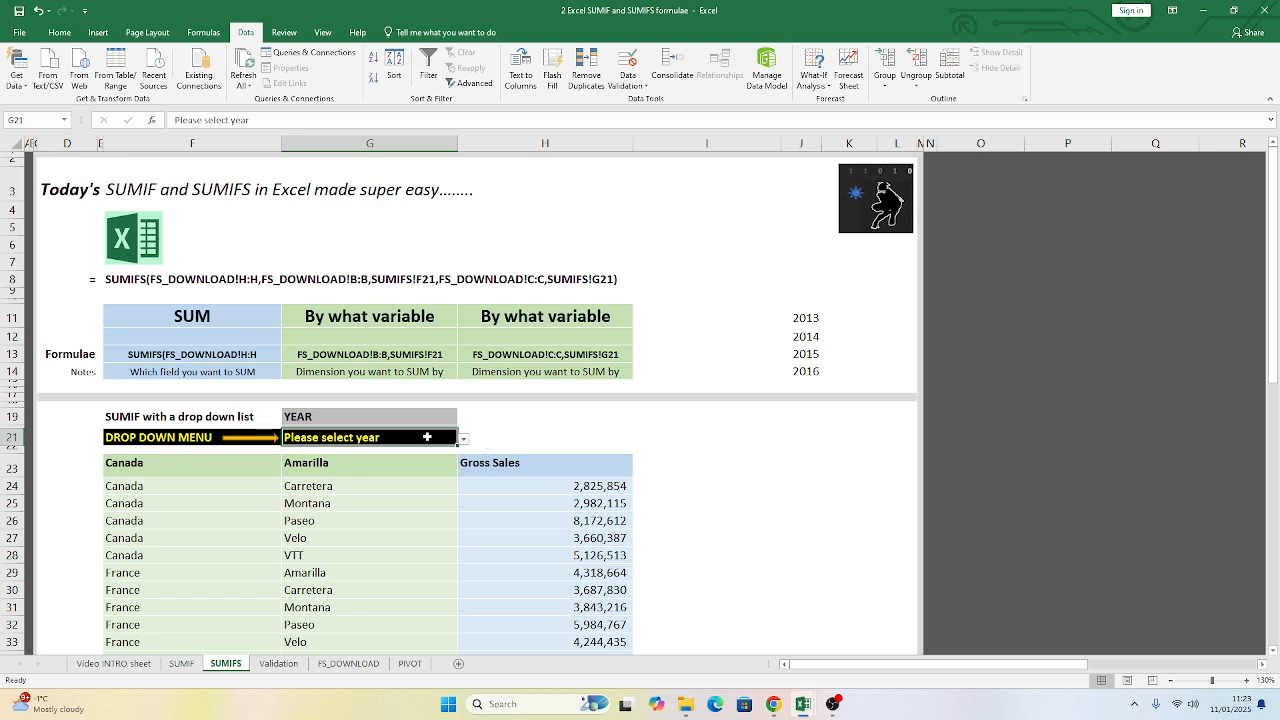
pyautogui.click(463, 439)
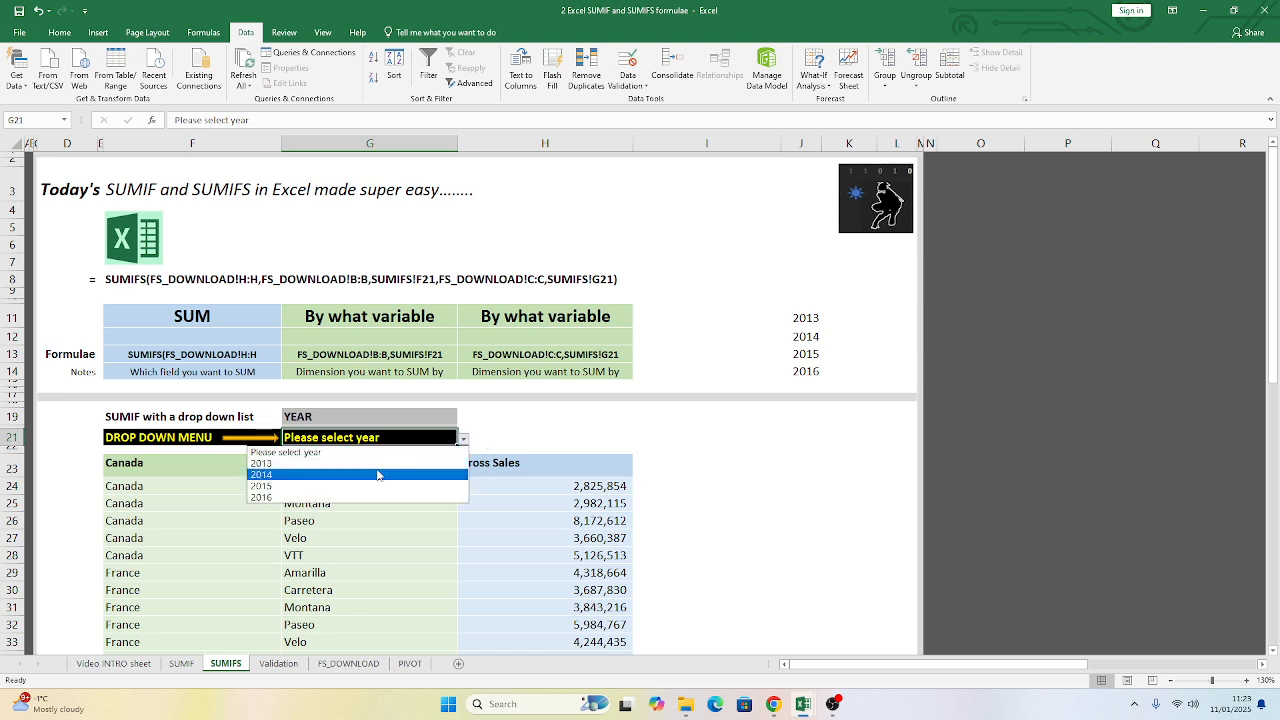
pyautogui.click(378, 475)
pyautogui.press('Tab')
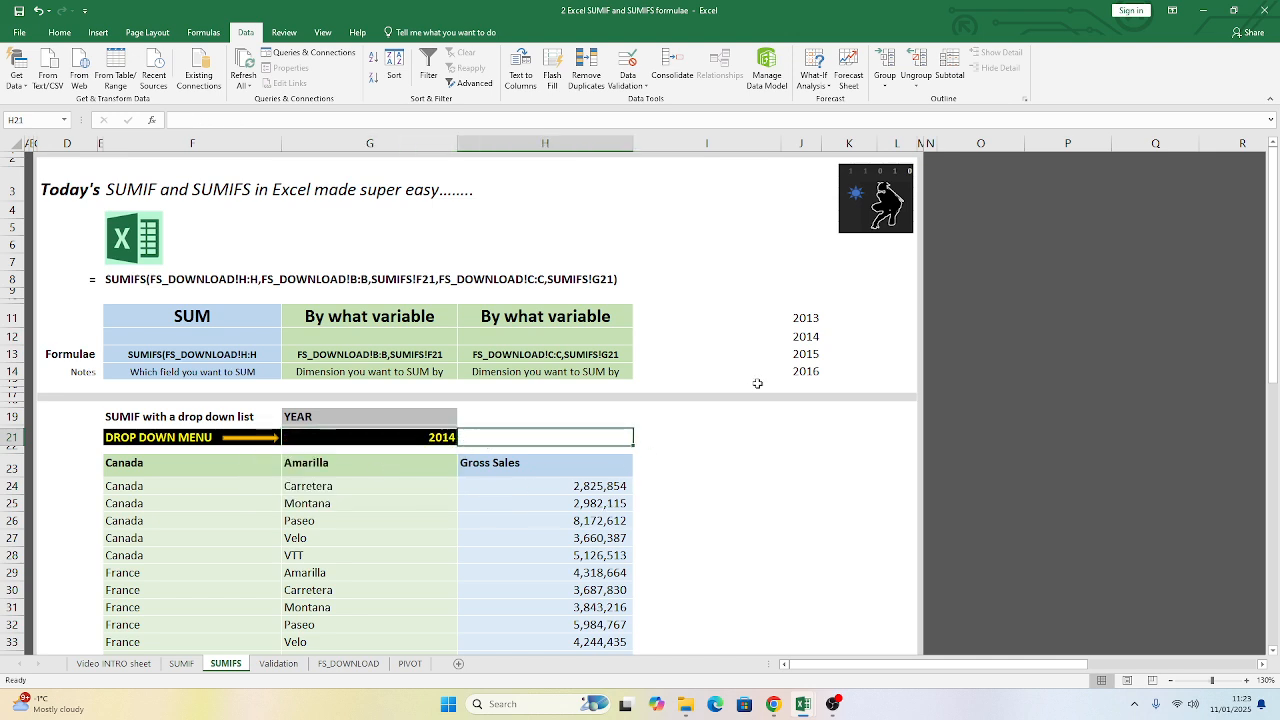
pyautogui.moveTo(790, 318); pyautogui.dragTo(787, 367)
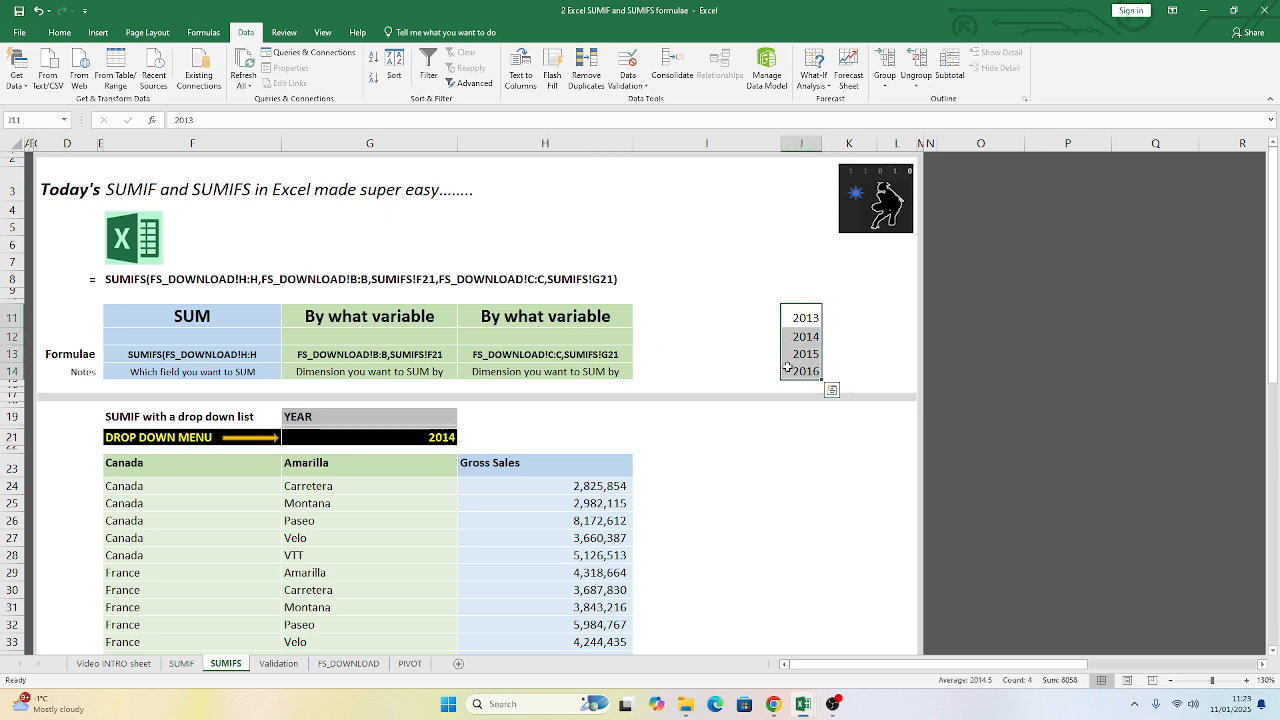
pyautogui.press('Delete')
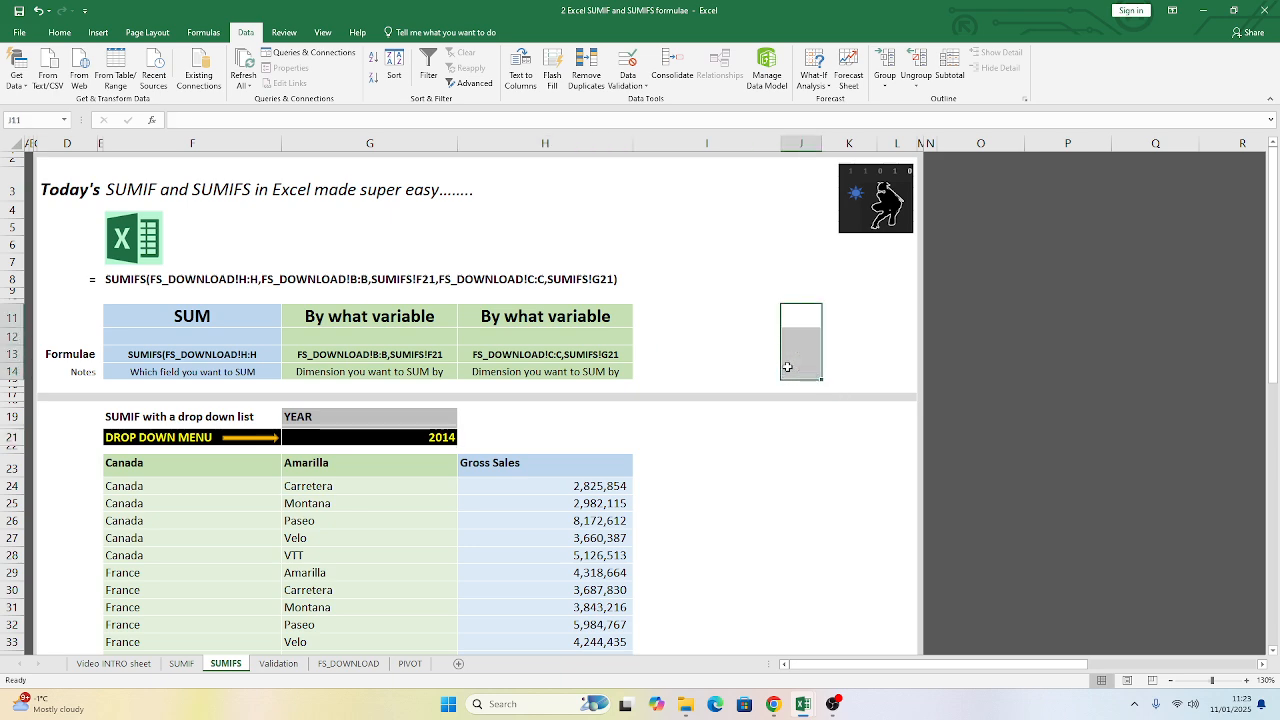
# - Look at the Protect Sheet options for the Validation sheet without applying any protection
pyautogui.click(277, 664)
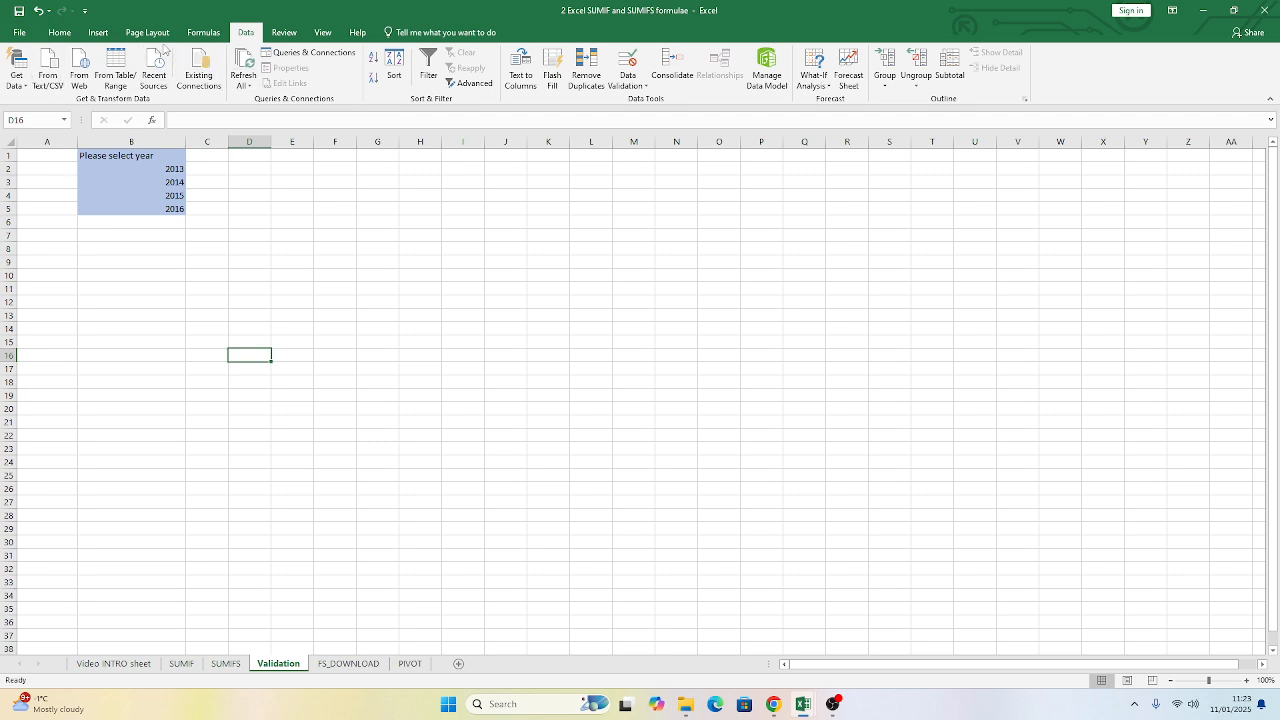
pyautogui.click(60, 33)
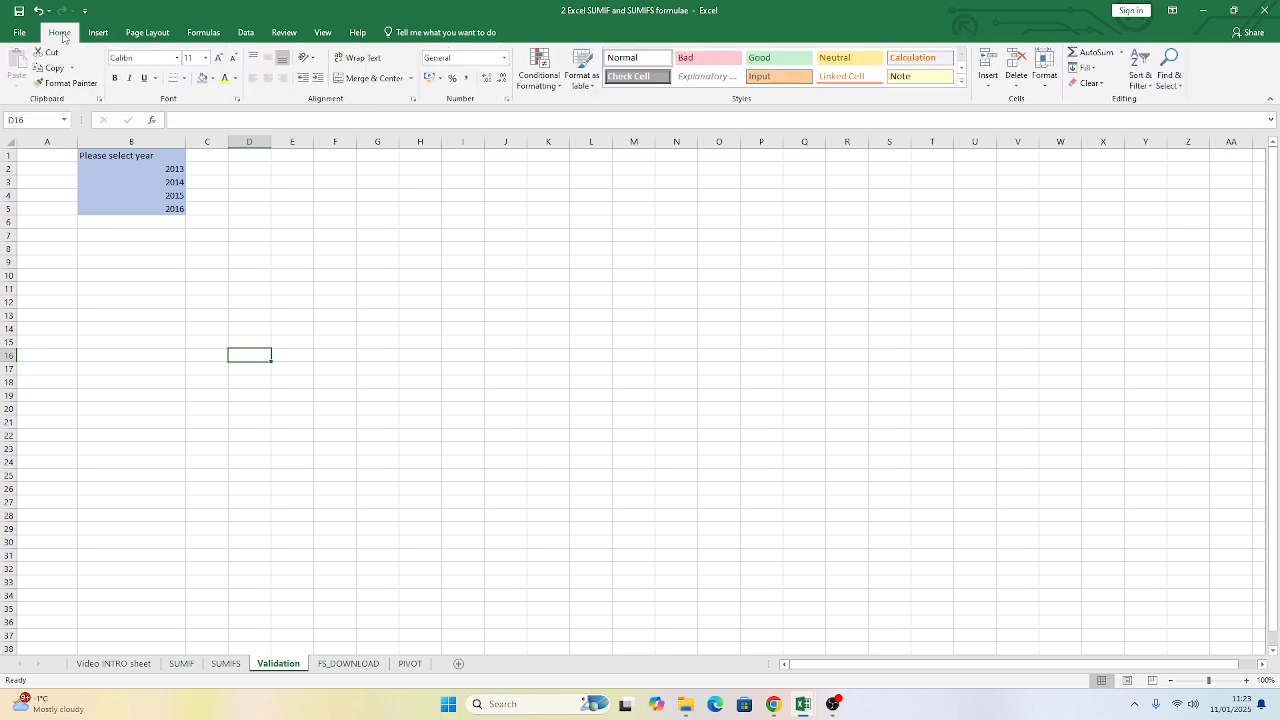
pyautogui.click(1049, 78)
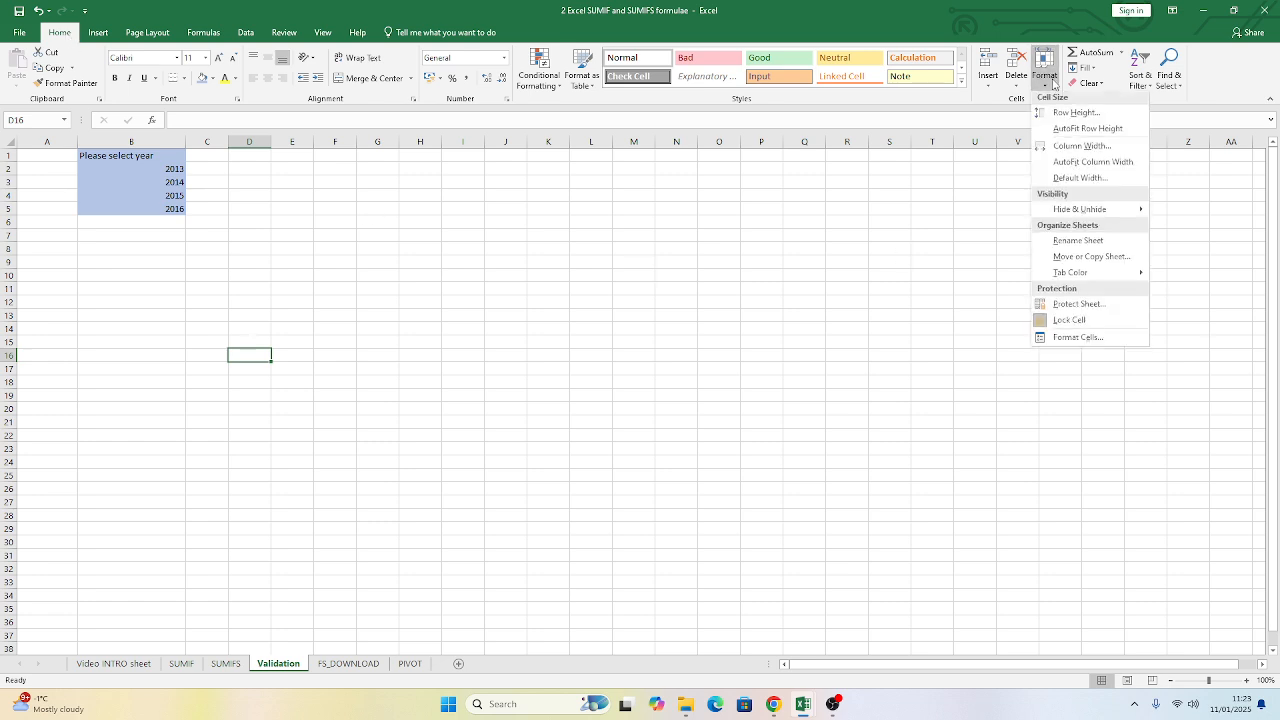
pyautogui.click(1078, 306)
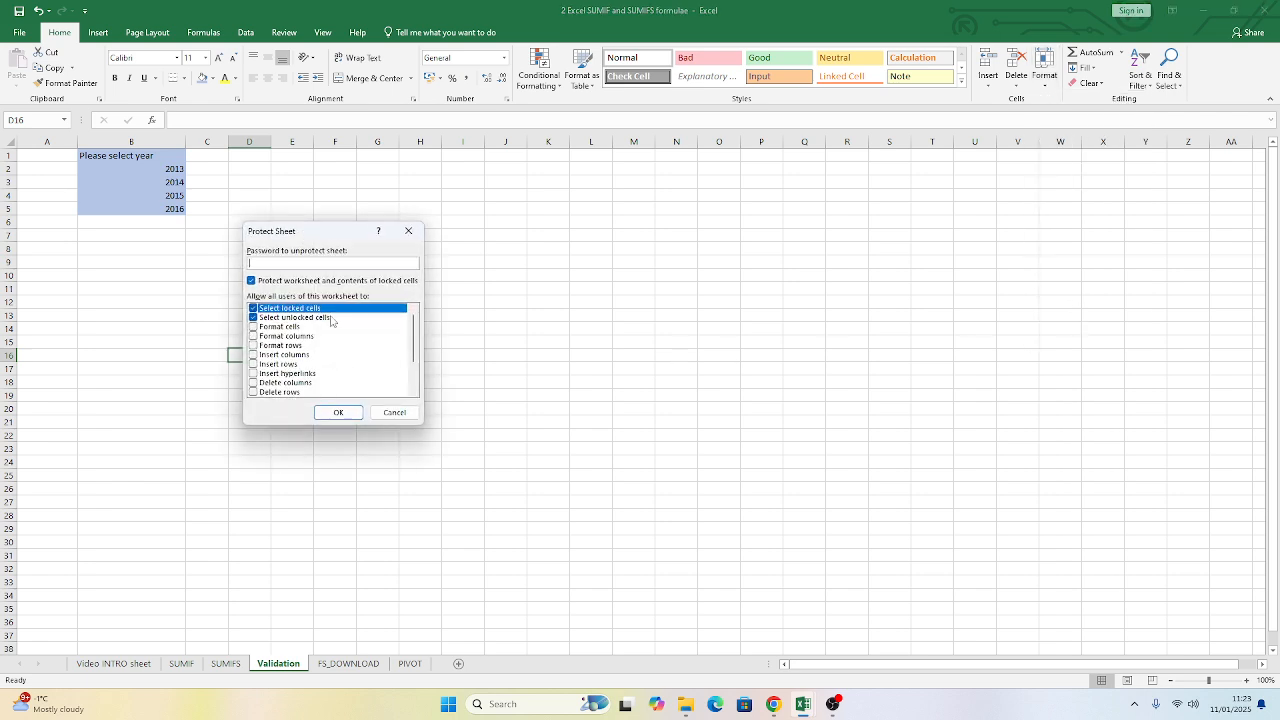
pyautogui.click(393, 413)
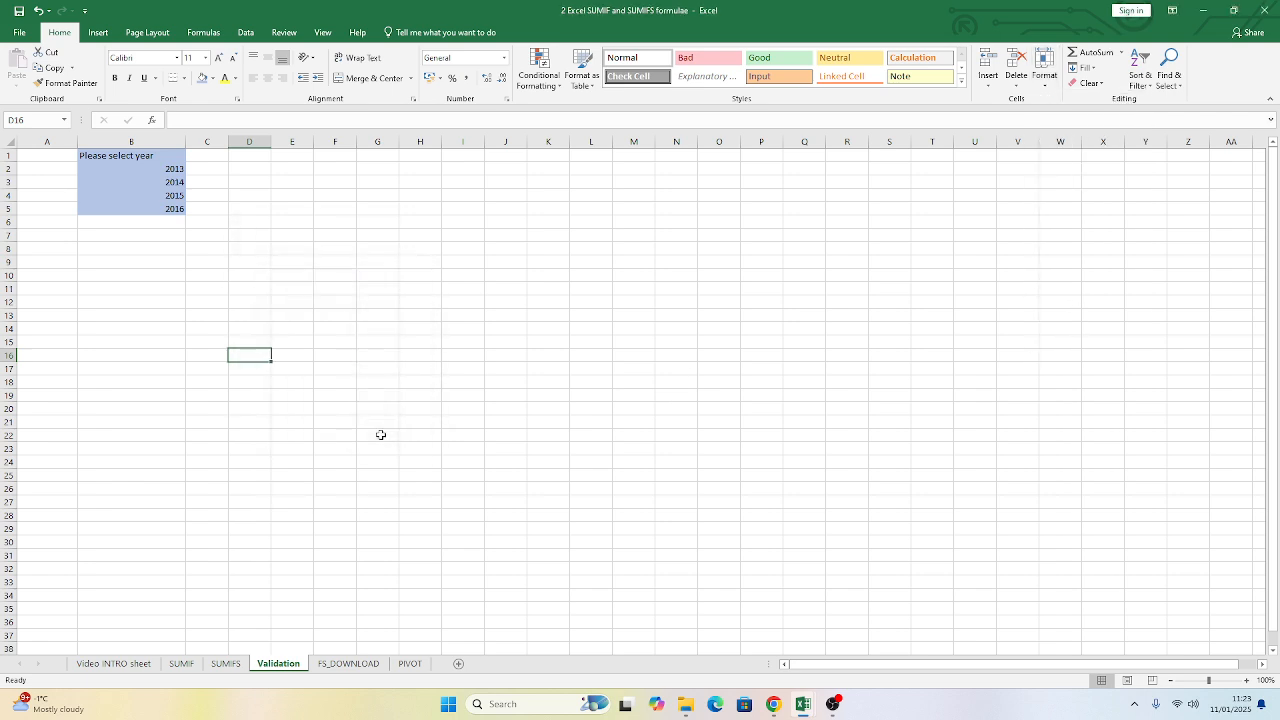
# - Hide the Validation sheet and unhide it again
pyautogui.rightClick(287, 674)
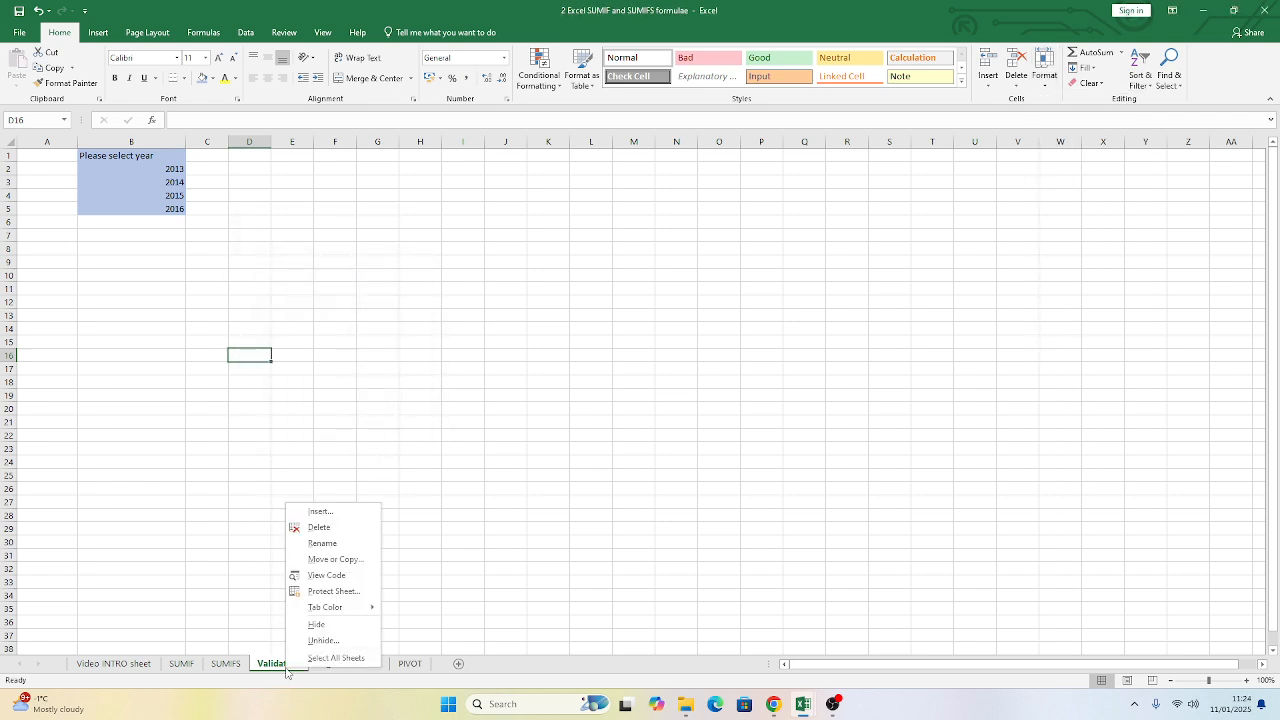
pyautogui.click(329, 629)
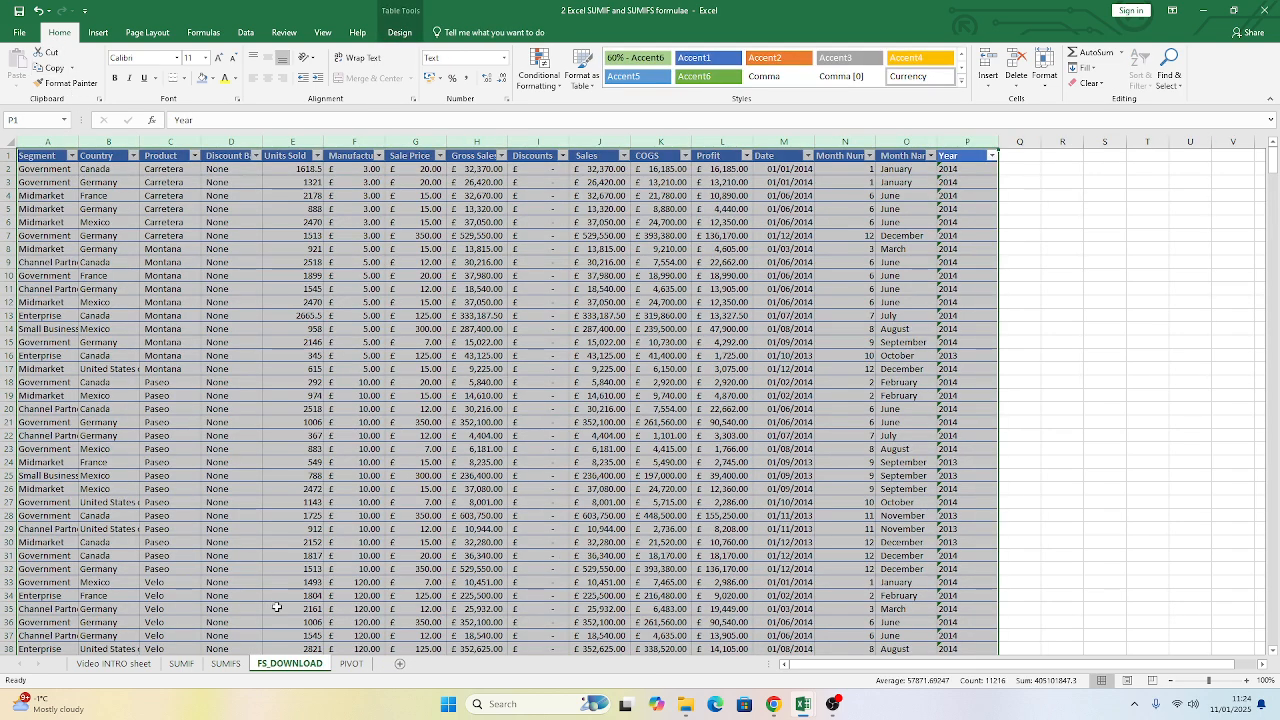
pyautogui.rightClick(305, 679)
pyautogui.click(322, 652)
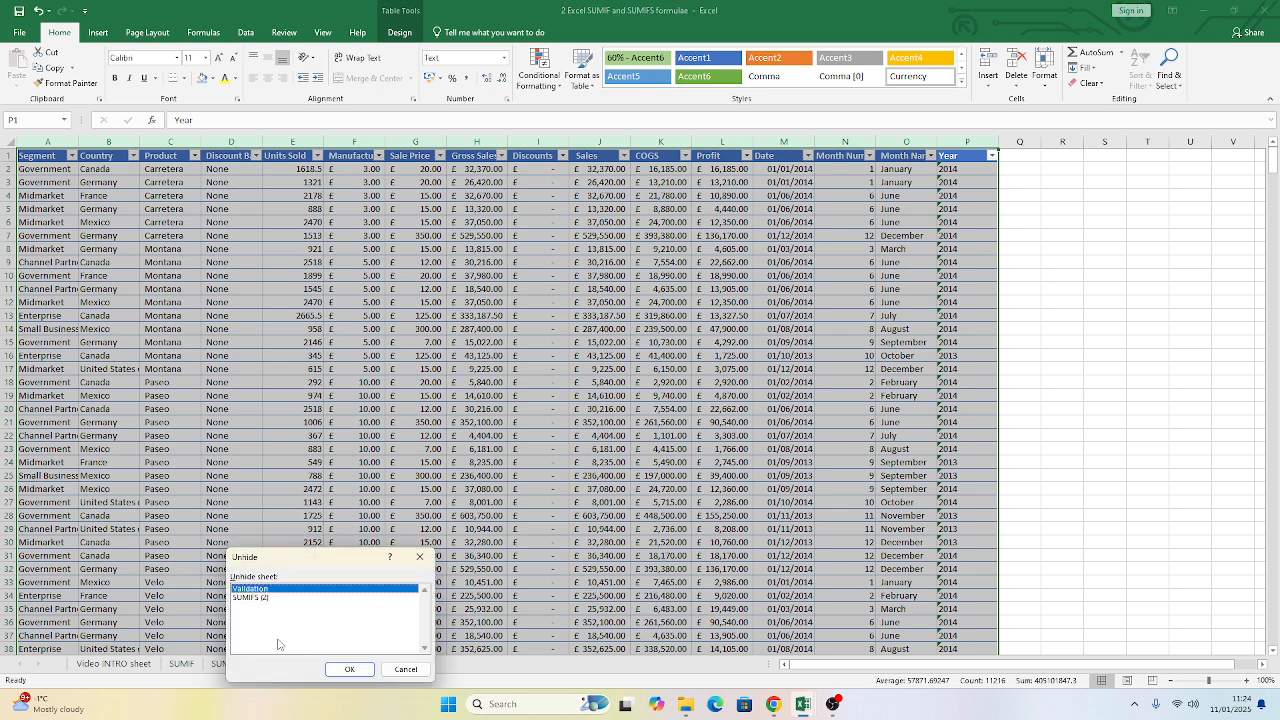
pyautogui.click(345, 669)
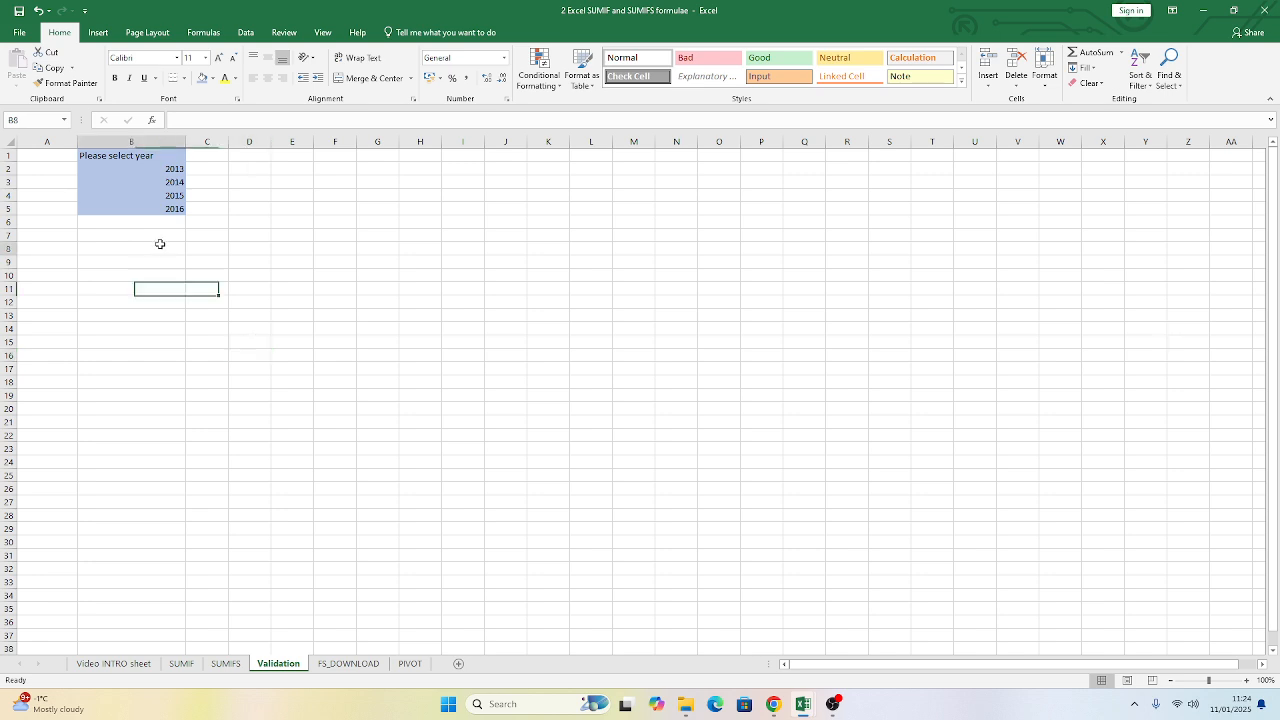
pyautogui.click(160, 246)
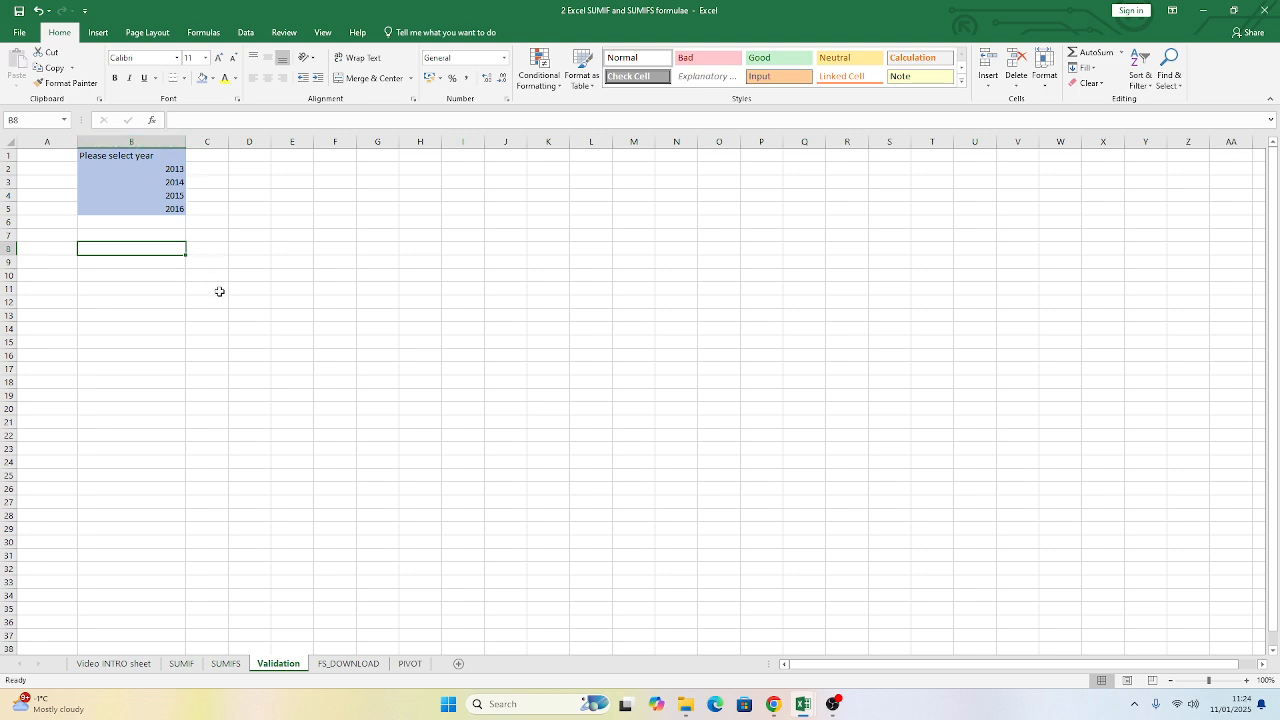
pyautogui.click(212, 290)
# - Check the entries in the G21 drop-down on the SUMIFS sheet and keep 2014 selected
pyautogui.click(225, 663)
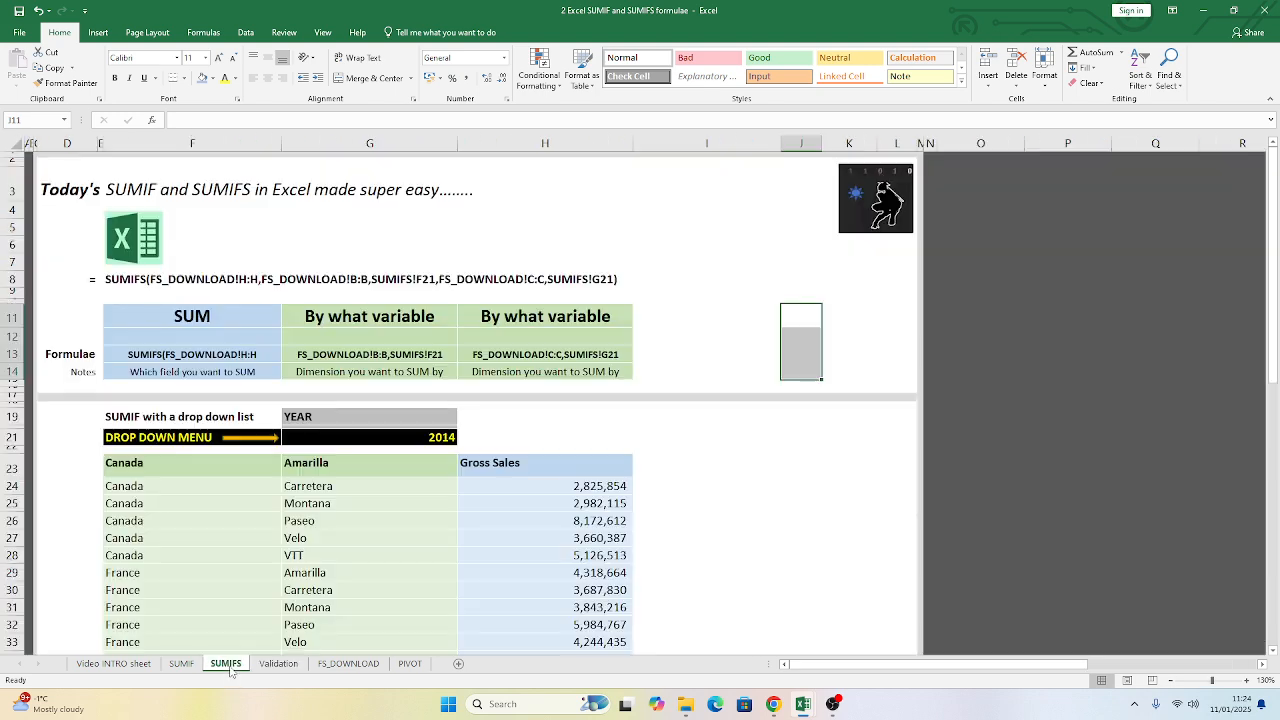
pyautogui.click(505, 437)
pyautogui.click(445, 442)
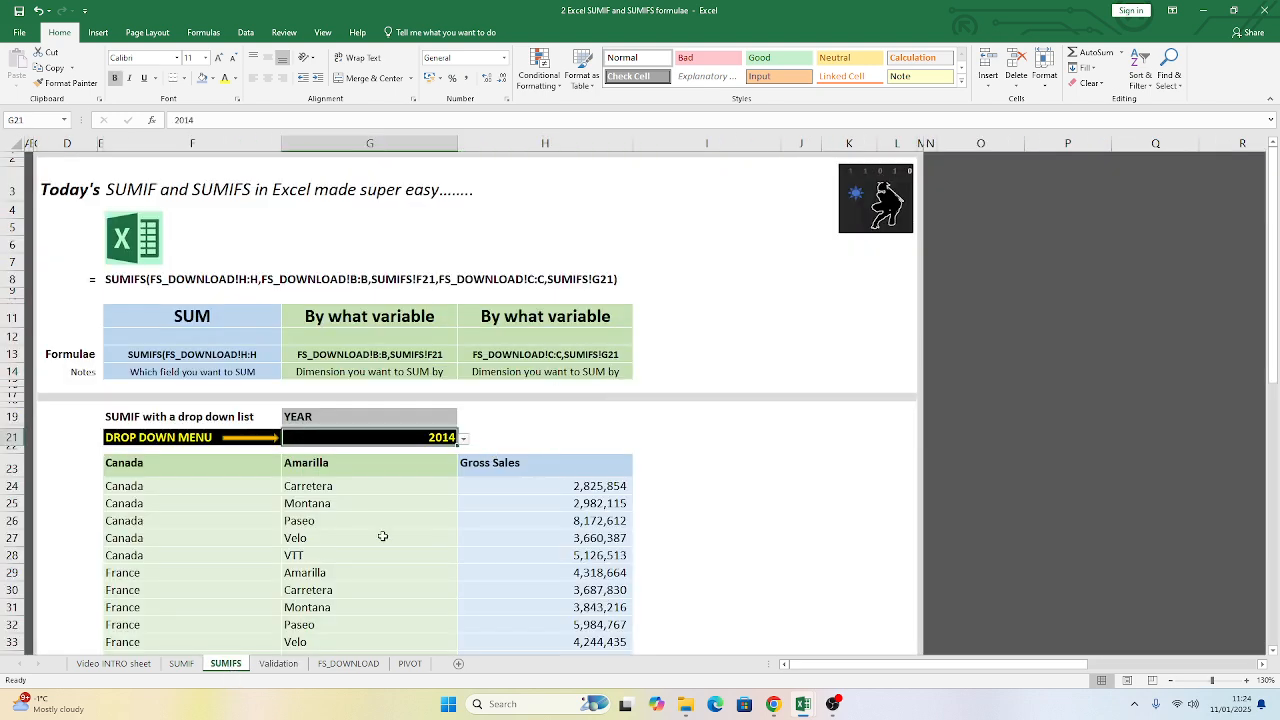
pyautogui.click(464, 438)
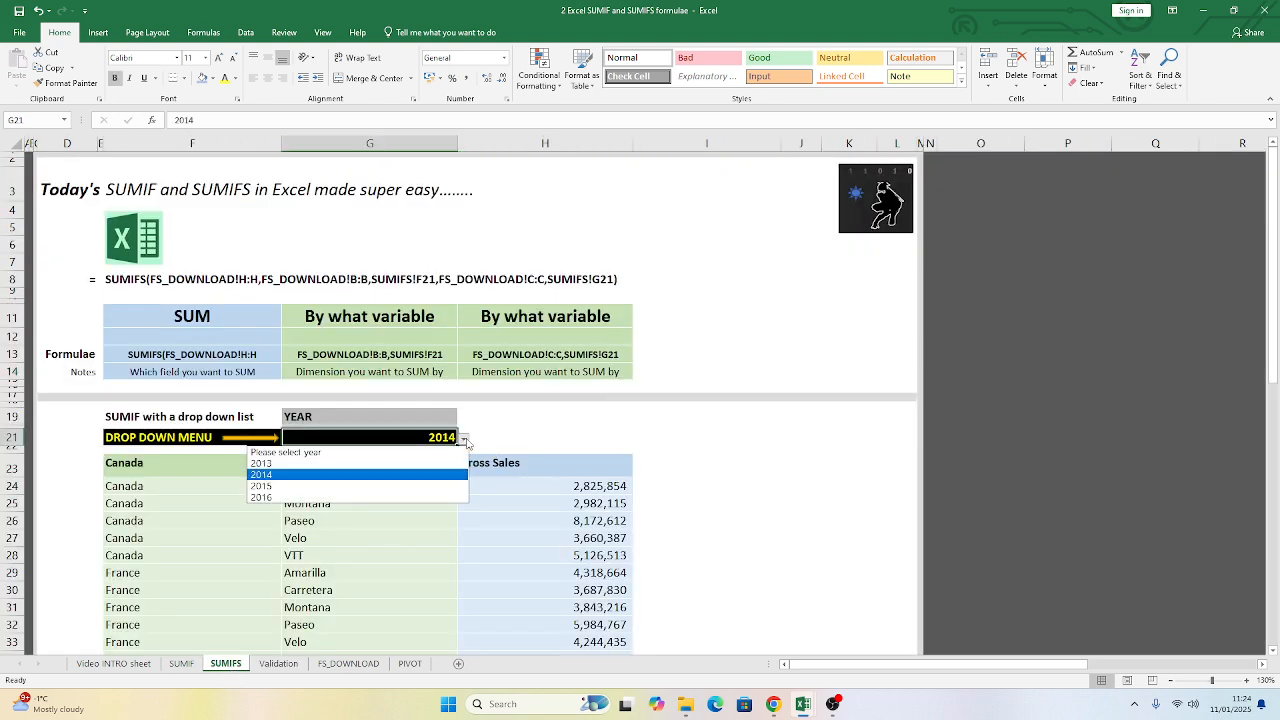
pyautogui.click(359, 475)
pyautogui.click(522, 422)
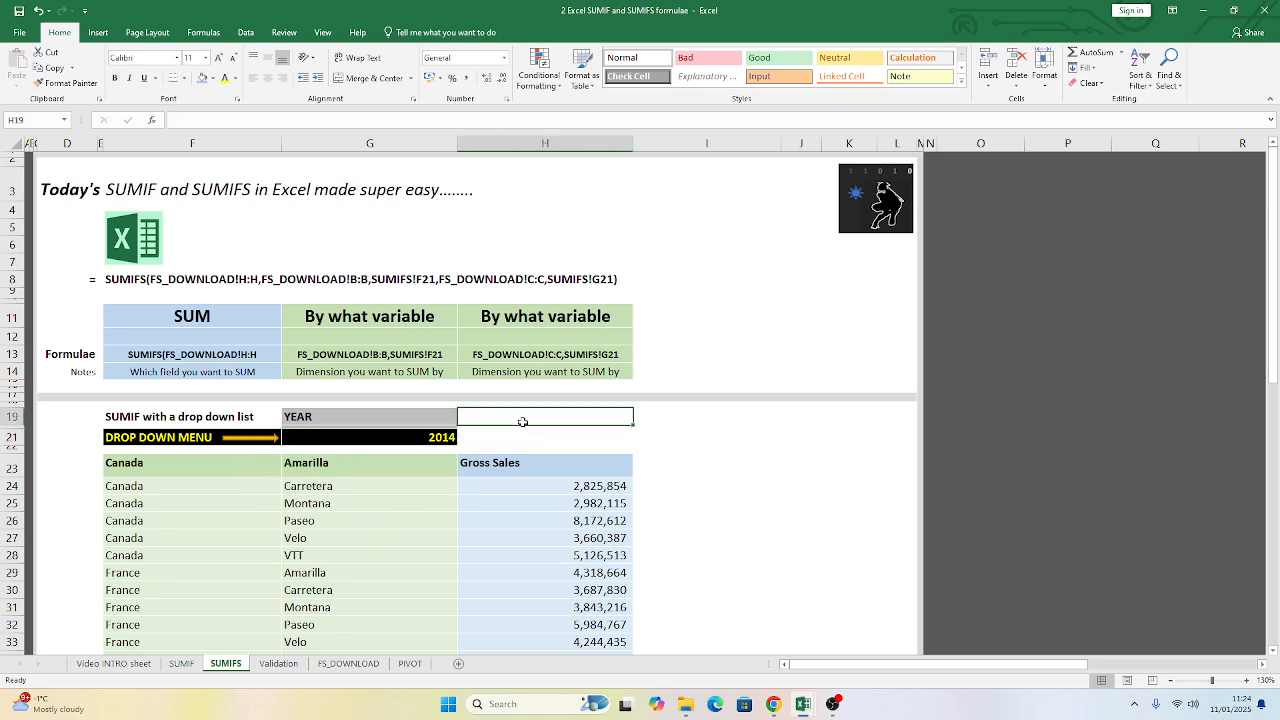
# - Check the year columns on the PIVOT sheet, delete 2015 and 2016 from B4:B5 on the Validation sheet, and return to SUMIFS
pyautogui.click(418, 665)
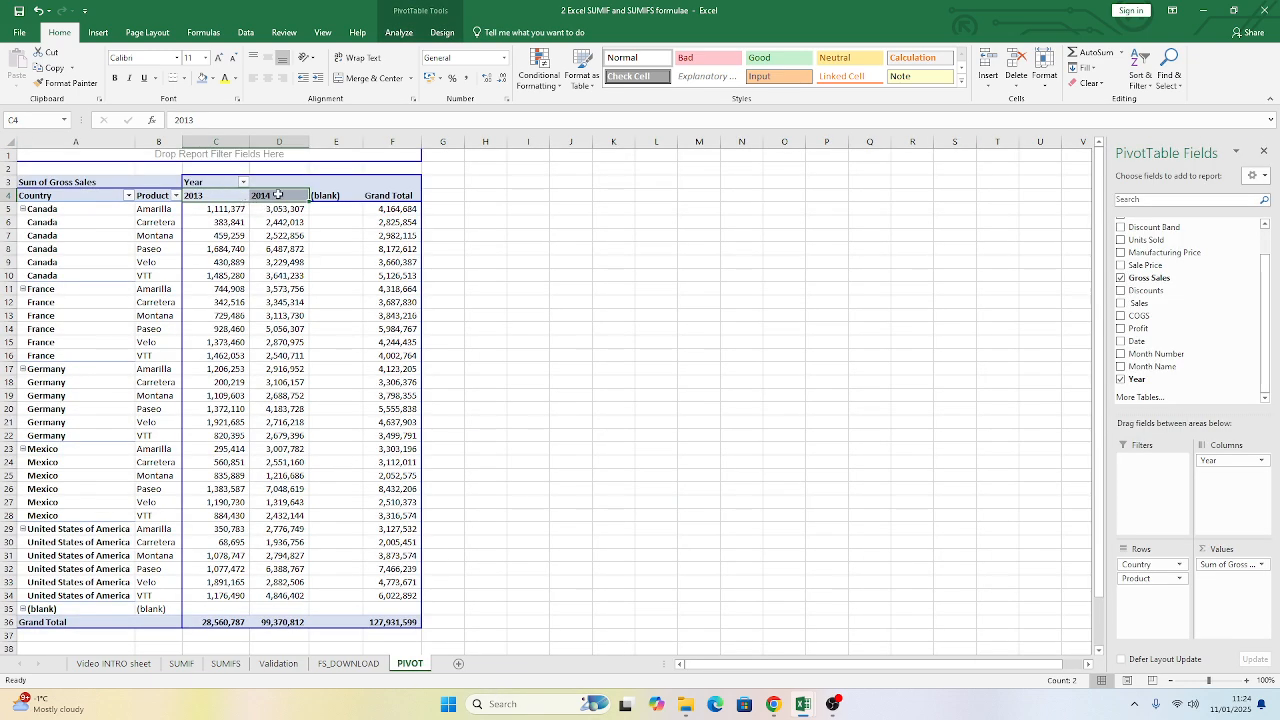
pyautogui.click(279, 664)
pyautogui.moveTo(175, 195); pyautogui.dragTo(177, 208)
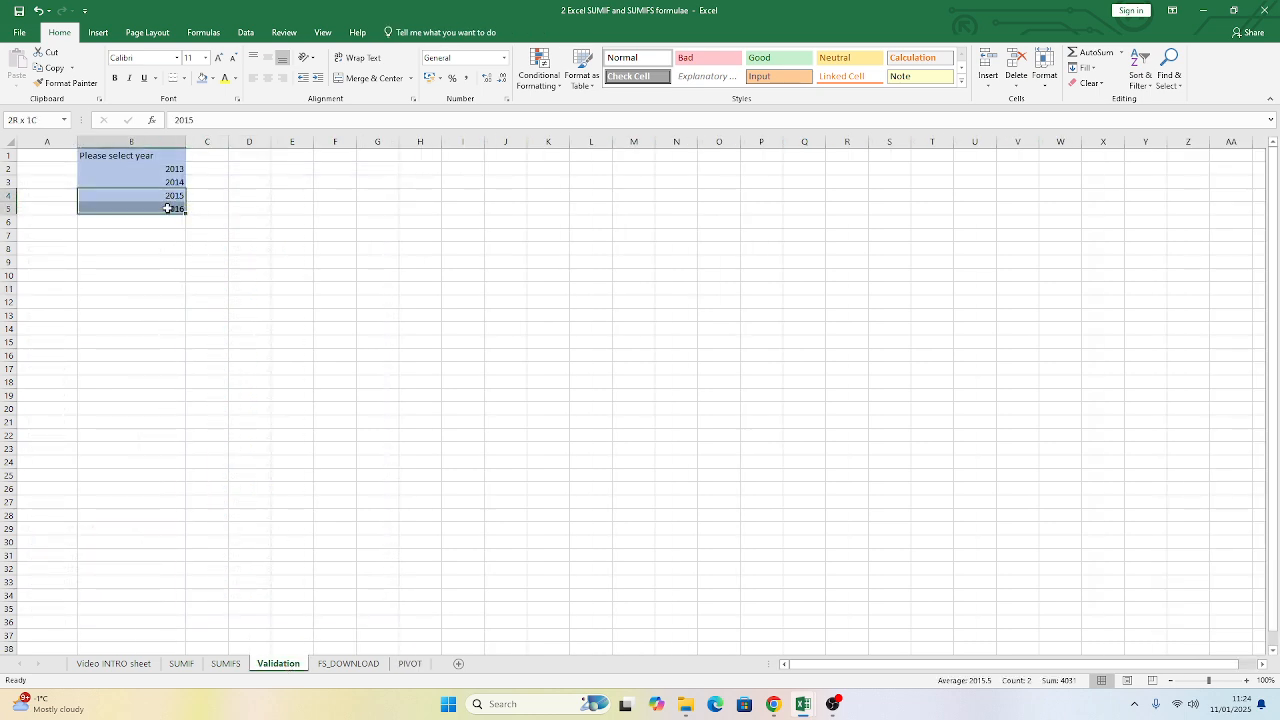
pyautogui.press('Delete')
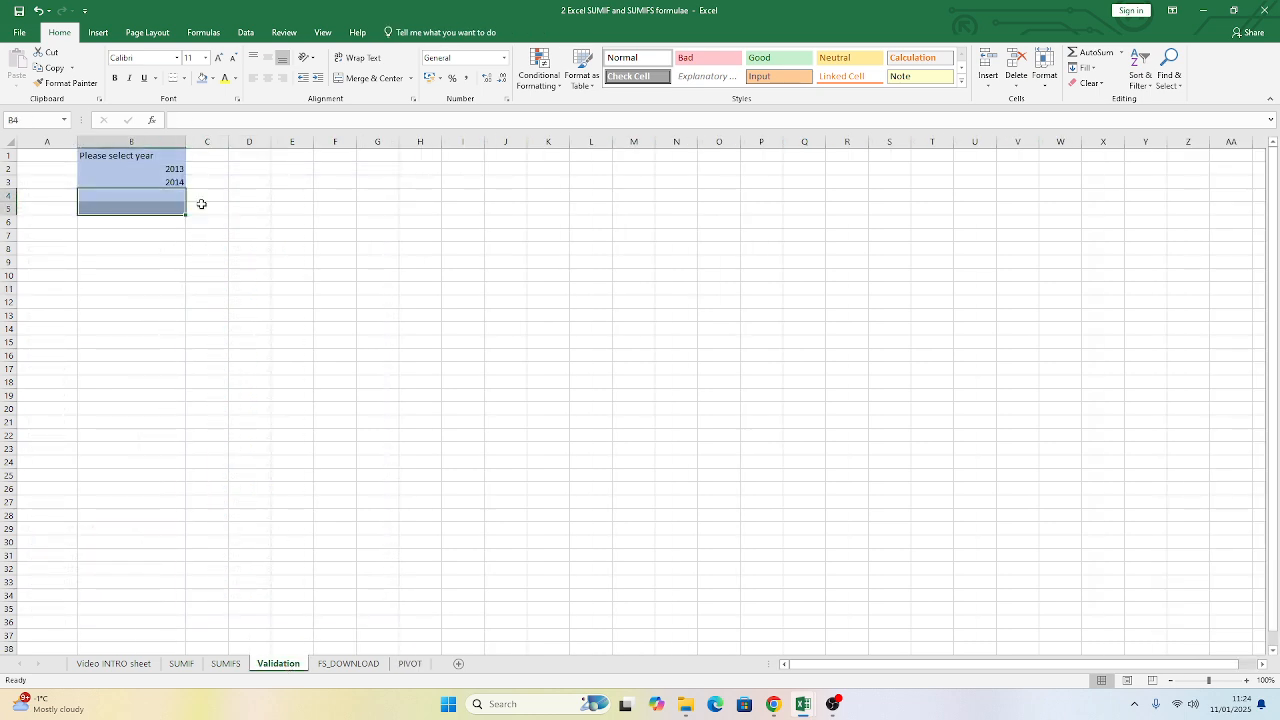
pyautogui.click(251, 257)
pyautogui.click(225, 663)
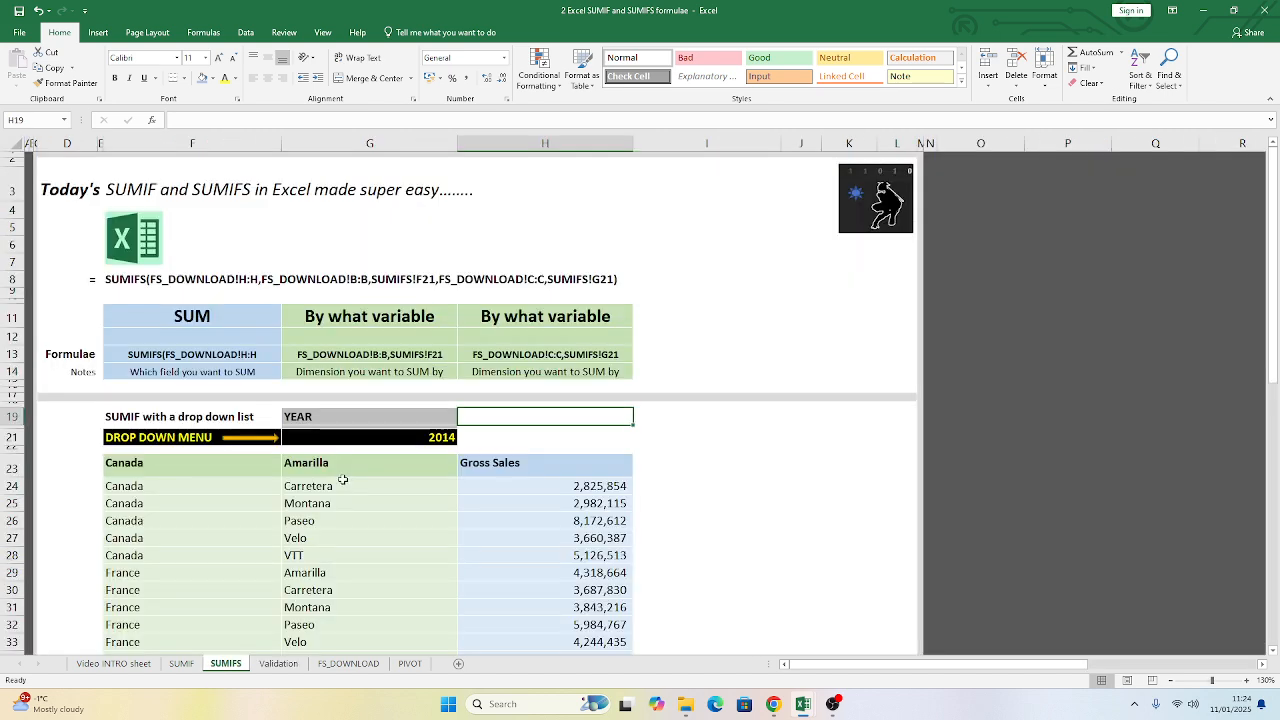
# - Check the year choices in the G21 drop-down after the list cleanup and reselect 2014
pyautogui.click(410, 436)
pyautogui.click(463, 438)
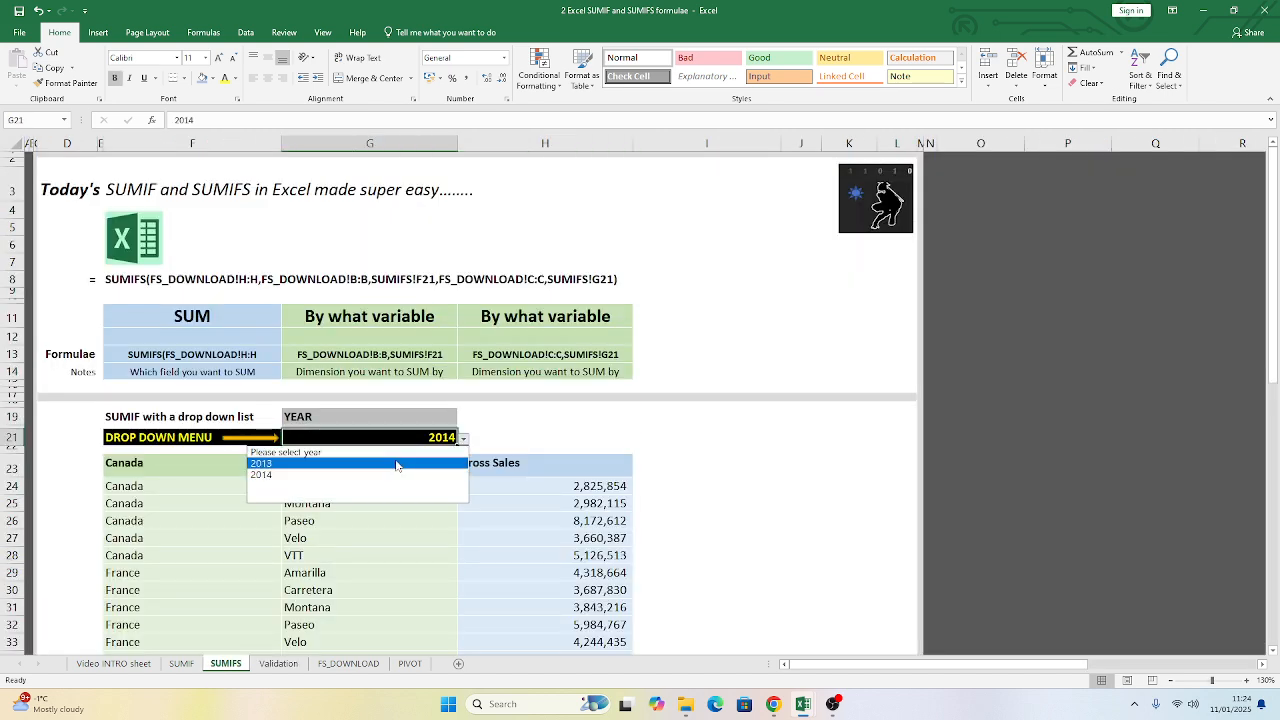
pyautogui.click(393, 475)
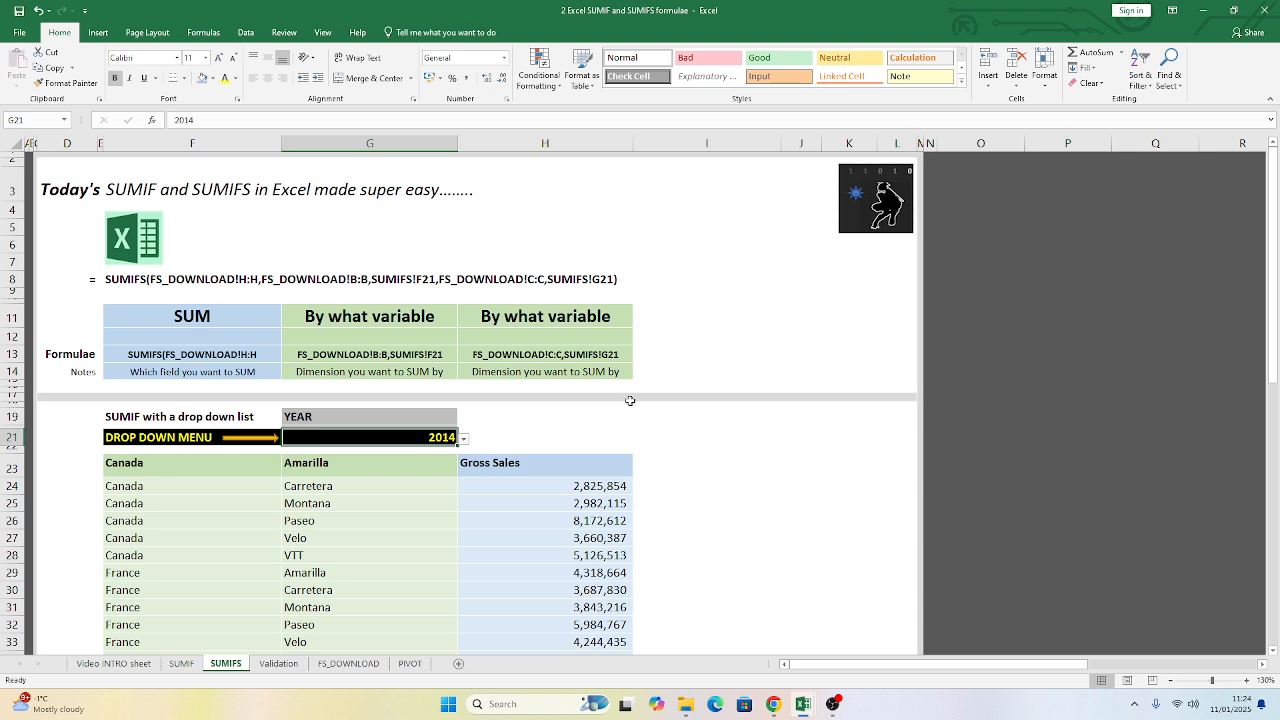
pyautogui.click(605, 390)
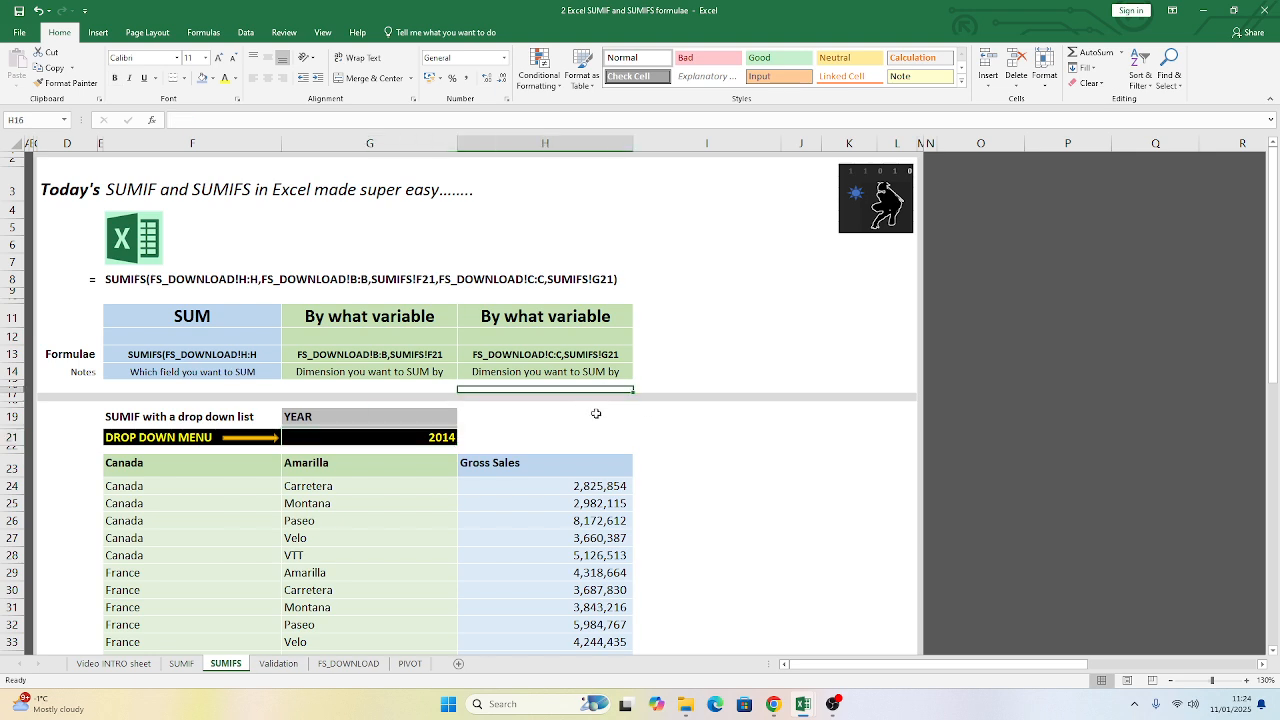
pyautogui.click(431, 438)
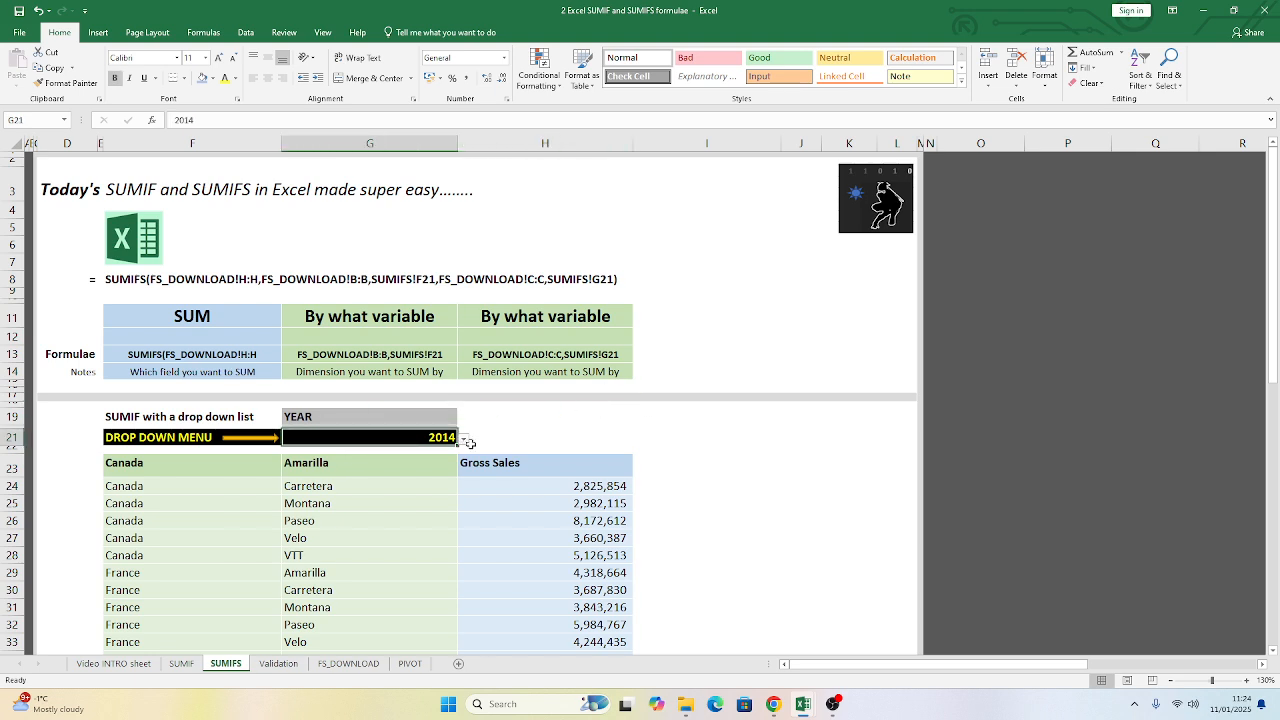
pyautogui.click(525, 438)
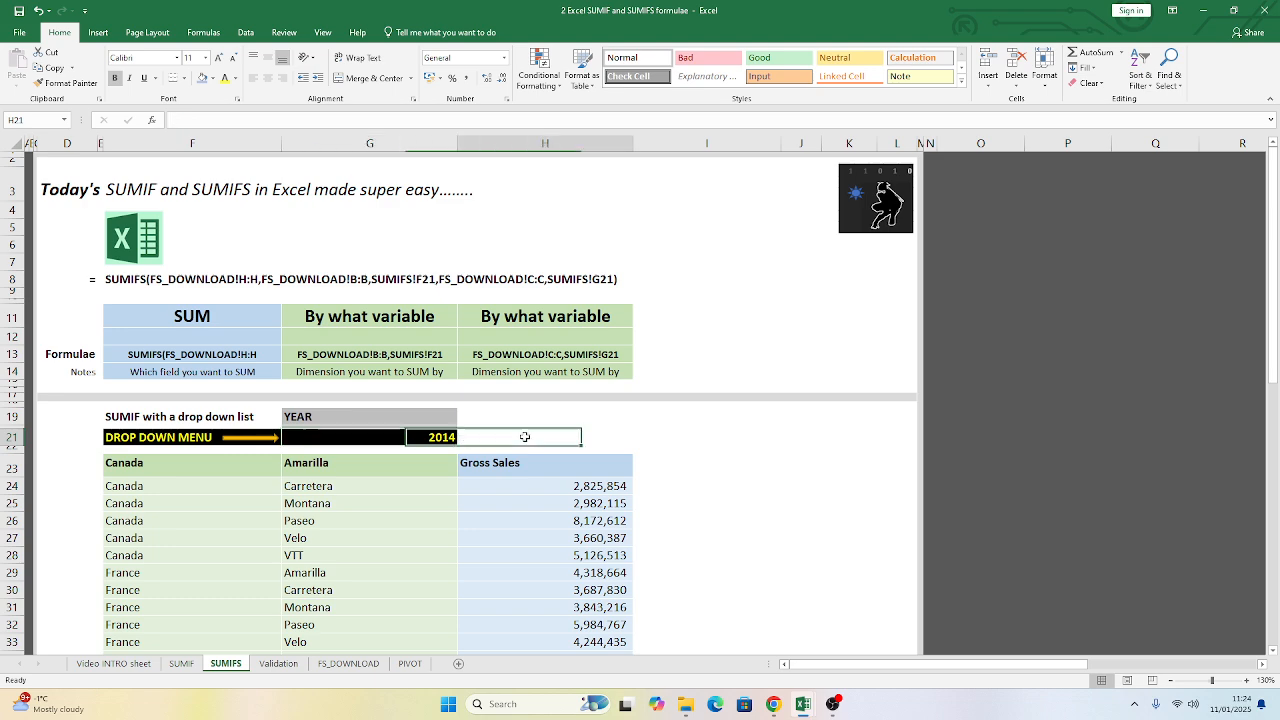
pyautogui.press('Up')
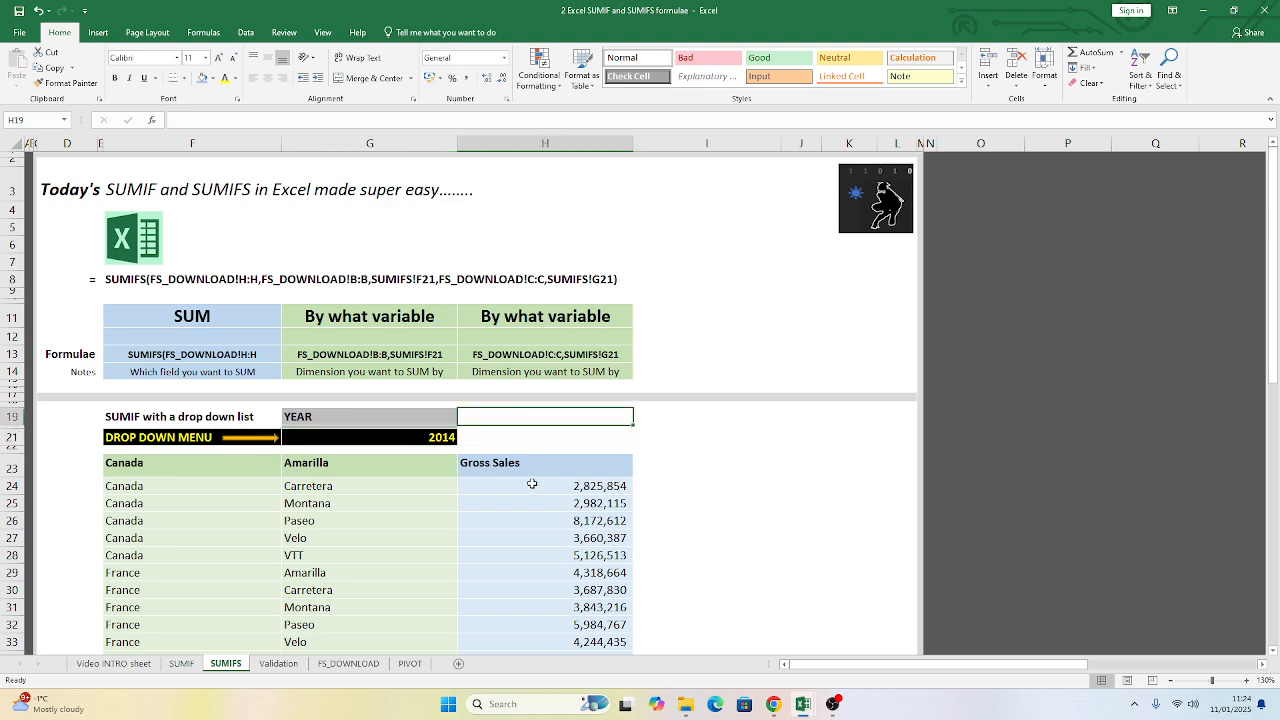
# - Review the existing SUMIFS formula in H24, then clear the gross sales formulas from H24:H52
pyautogui.click(530, 486)
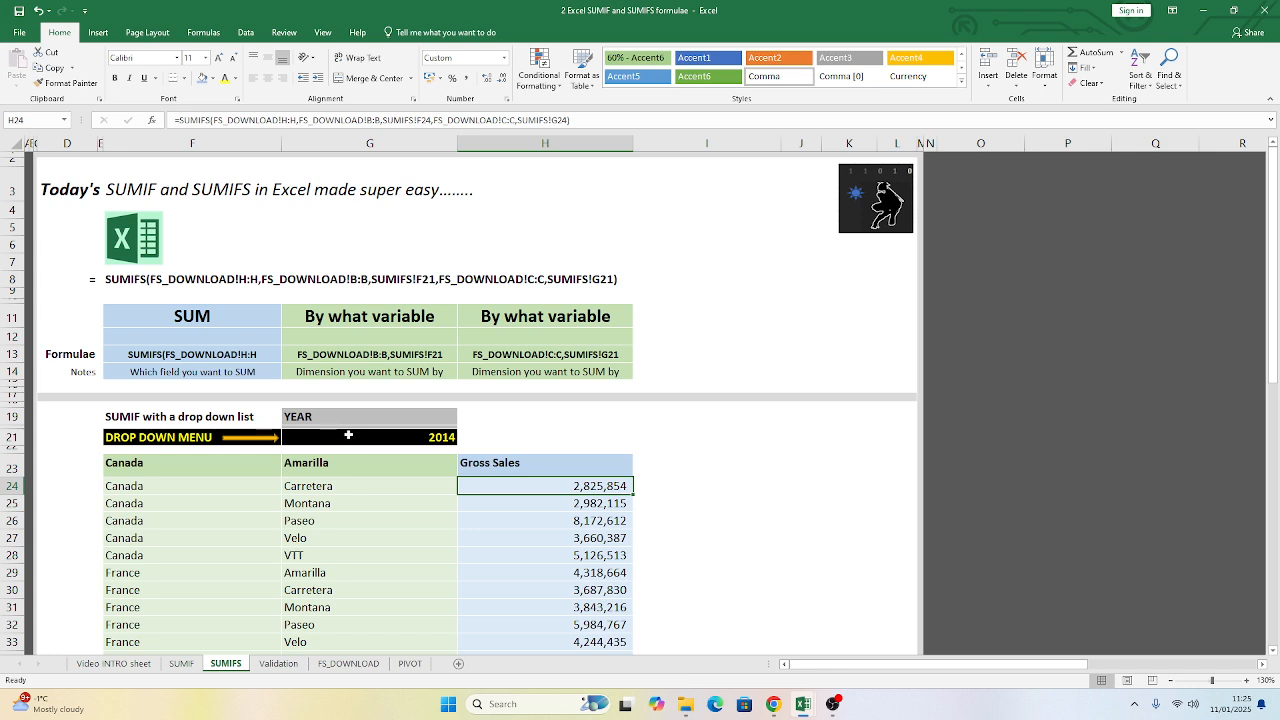
pyautogui.scroll(-6, 434, 431)
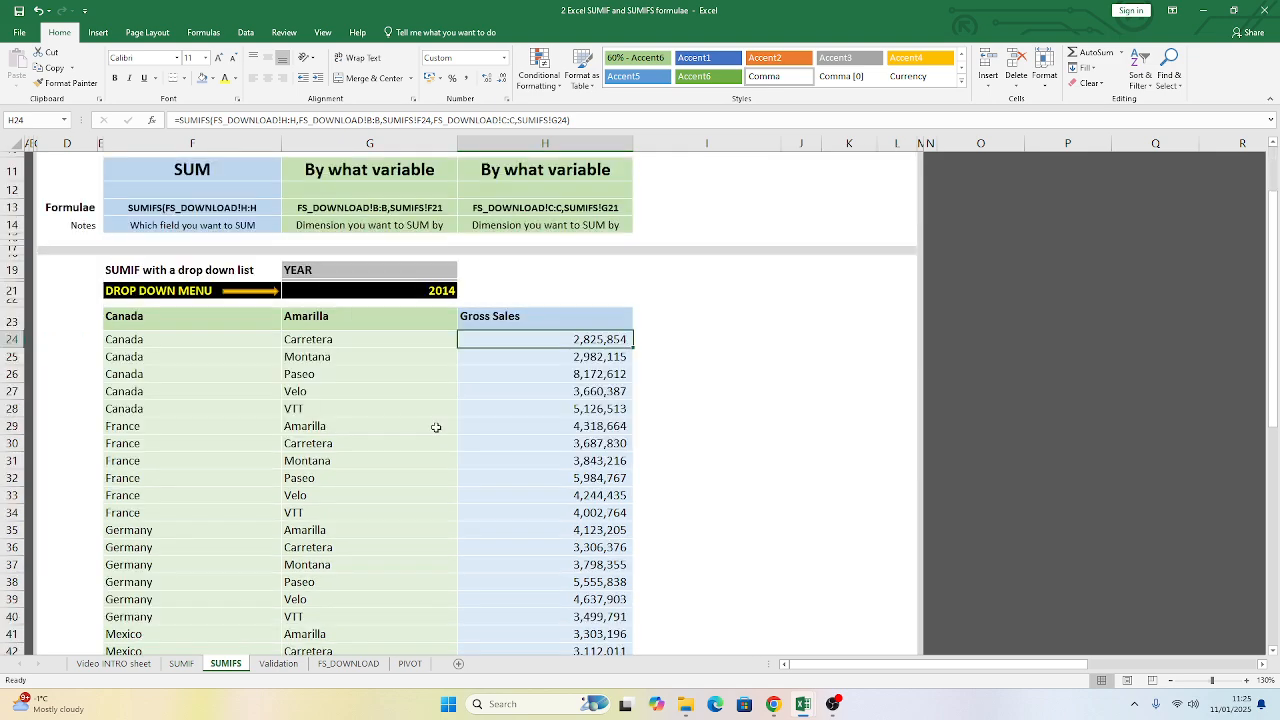
pyautogui.scroll(2, 436, 431)
pyautogui.scroll(1, 438, 431)
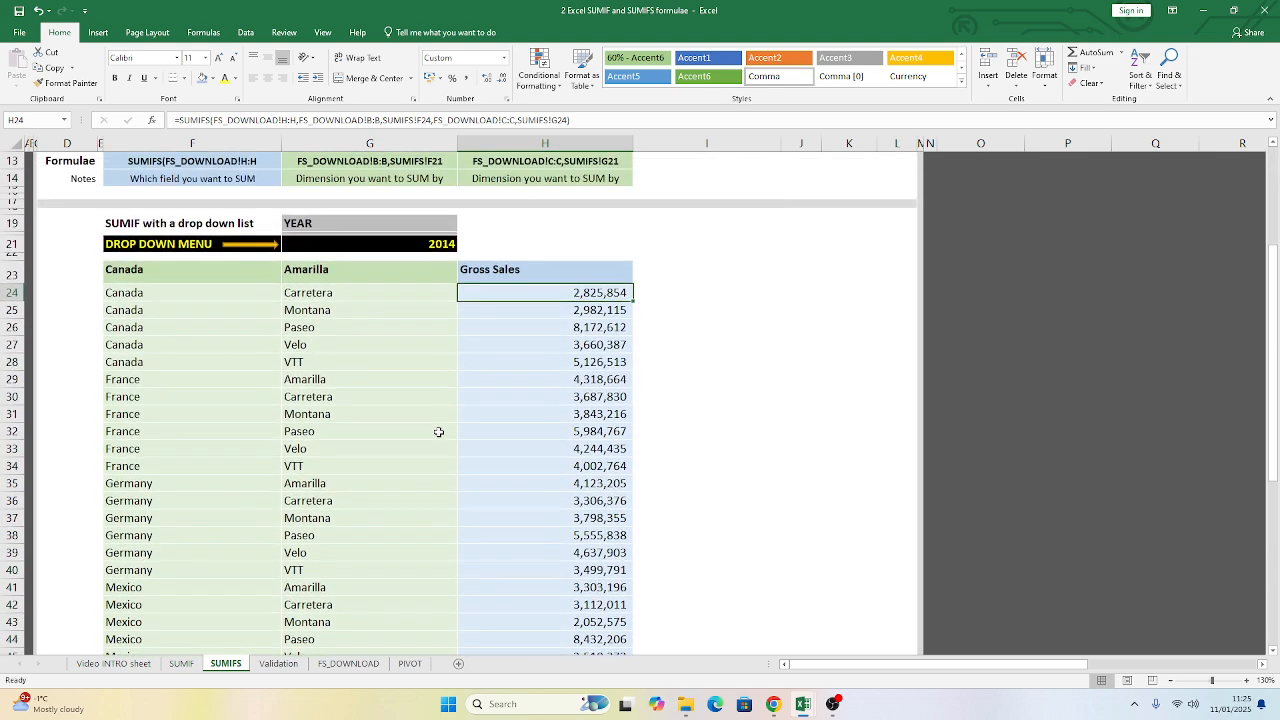
pyautogui.scroll(4, 438, 431)
pyautogui.scroll(-1, 543, 434)
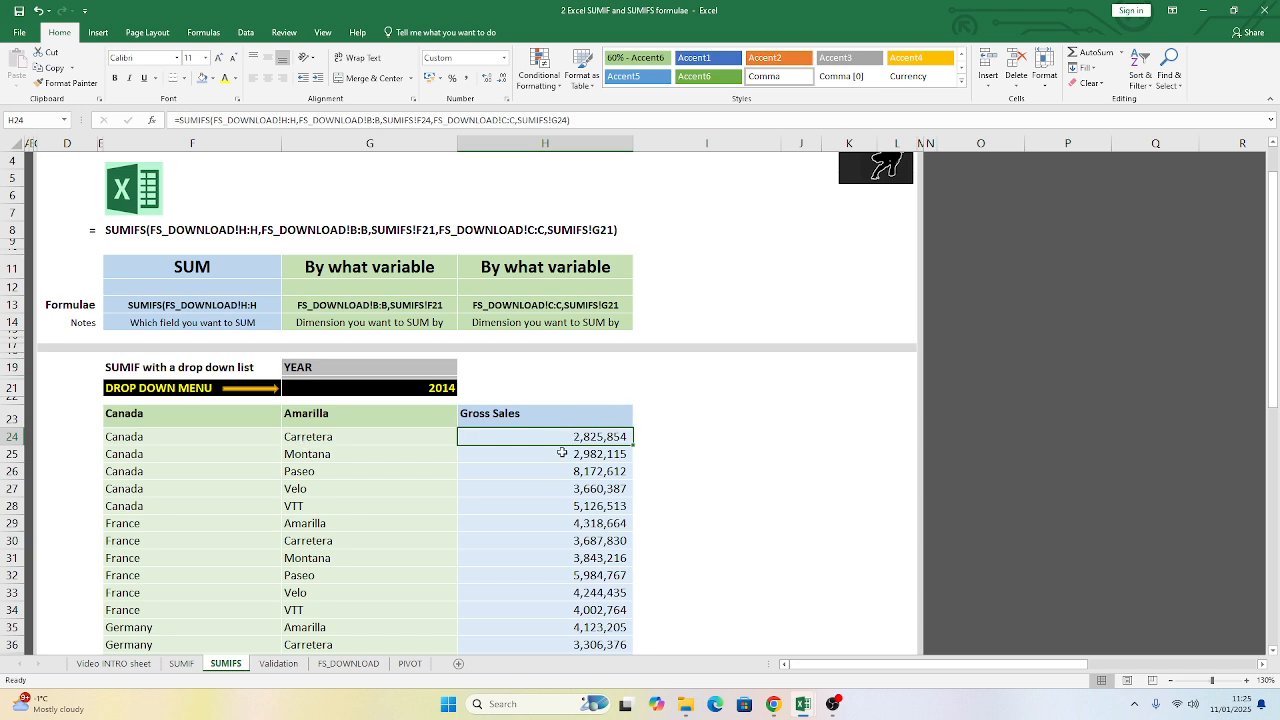
pyautogui.moveTo(546, 434); pyautogui.dragTo(534, 620)
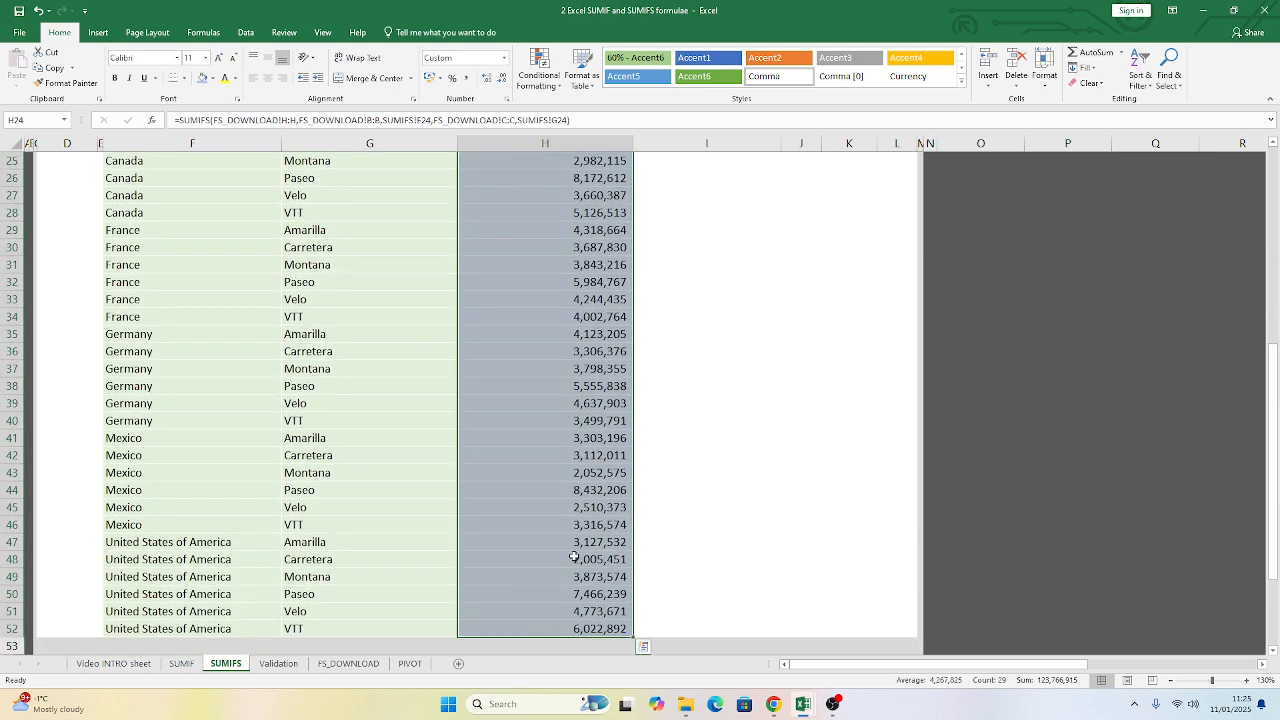
pyautogui.press('Delete')
pyautogui.scroll(5, 592, 531)
pyautogui.scroll(2, 592, 531)
# - Start a SUMIFS formula in H24 that sums FS_DOWNLOAD column H, with column B matched to the country in F24
pyautogui.click(535, 486)
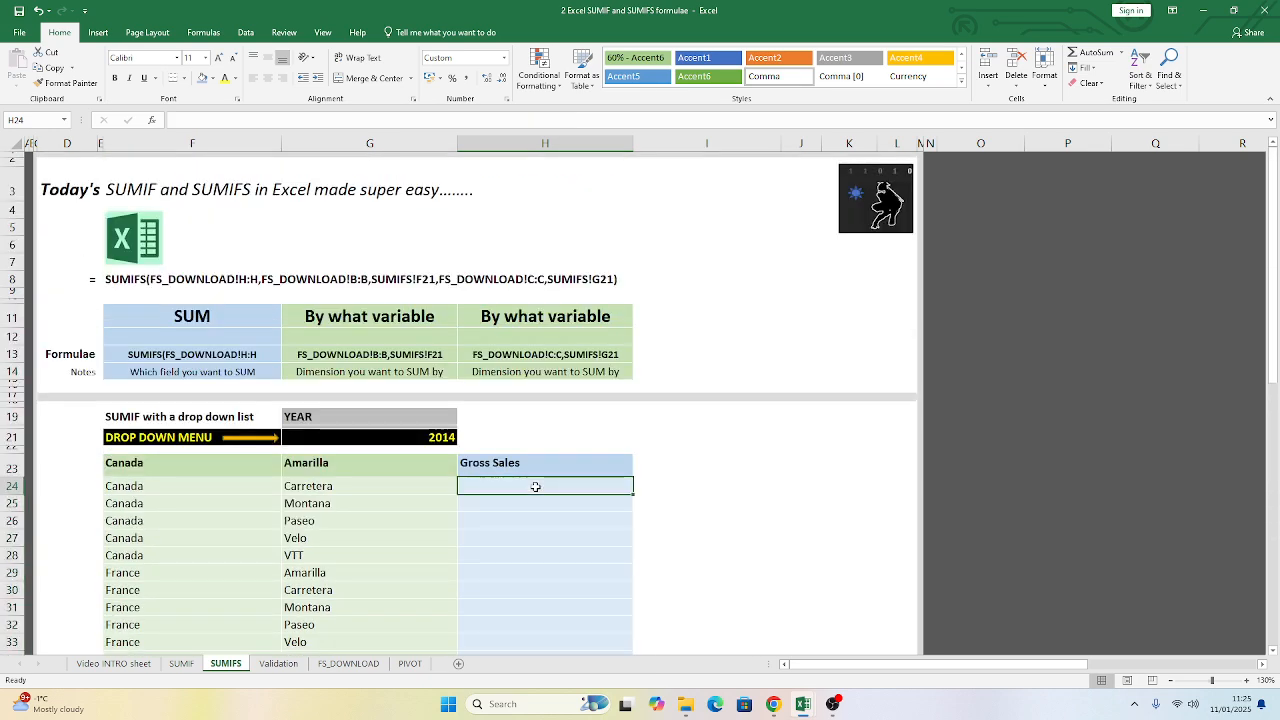
pyautogui.write('=sumif')
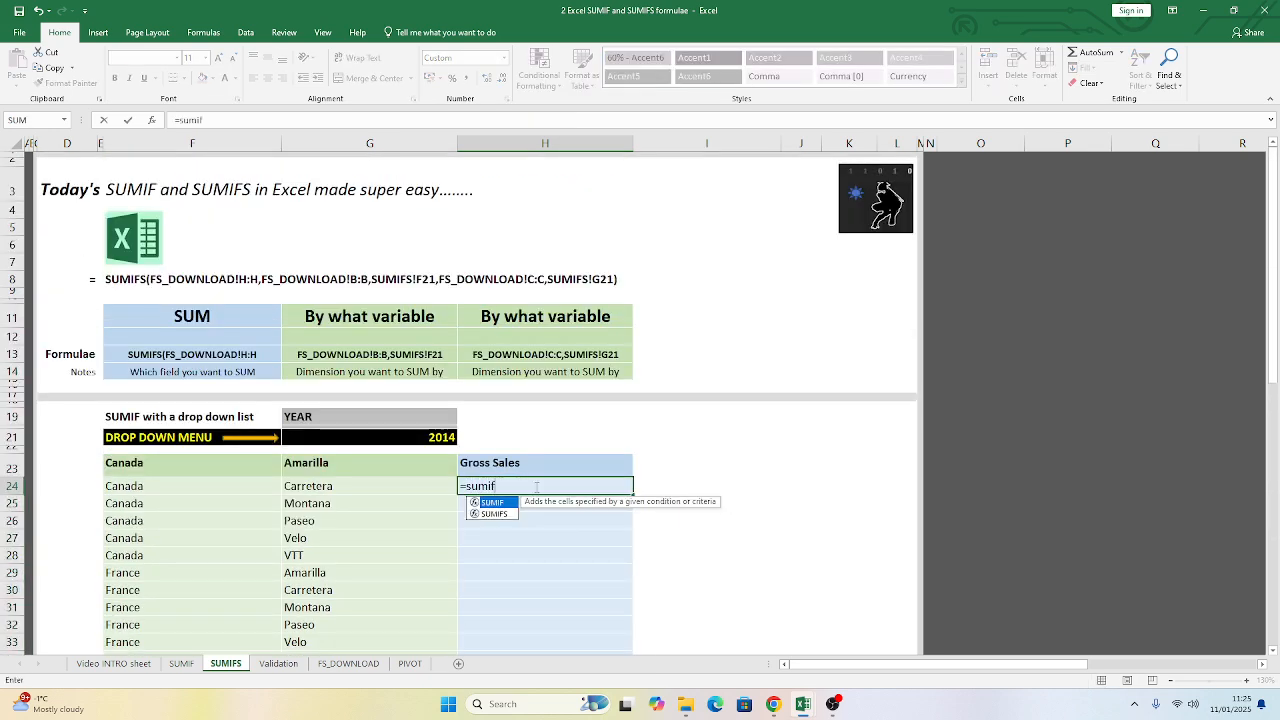
pyautogui.write('s(')
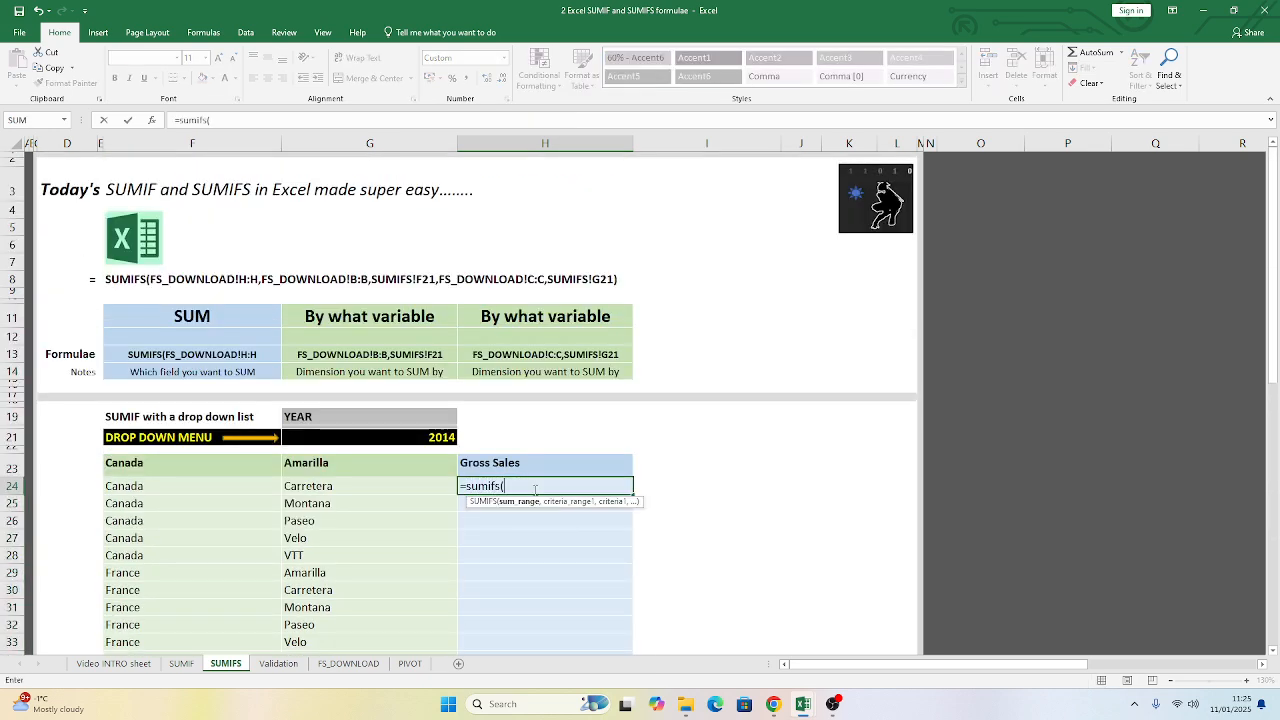
pyautogui.click(348, 664)
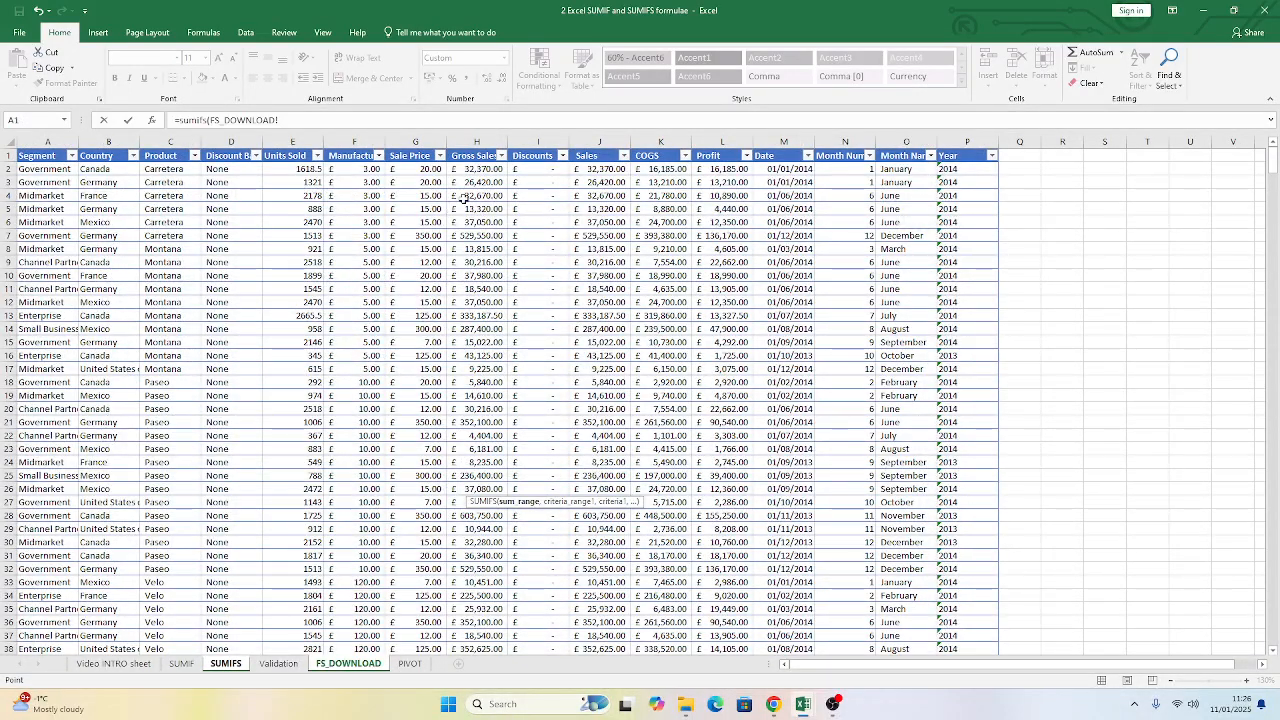
pyautogui.click(475, 141)
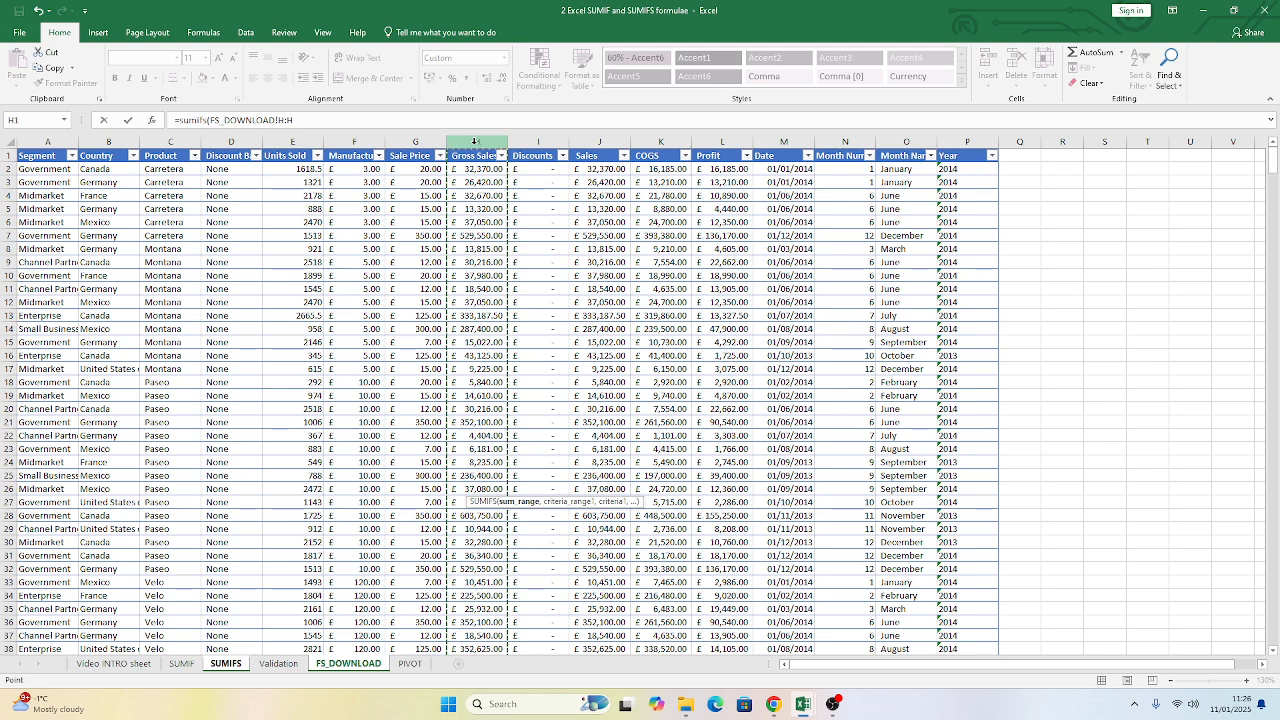
pyautogui.write(',')
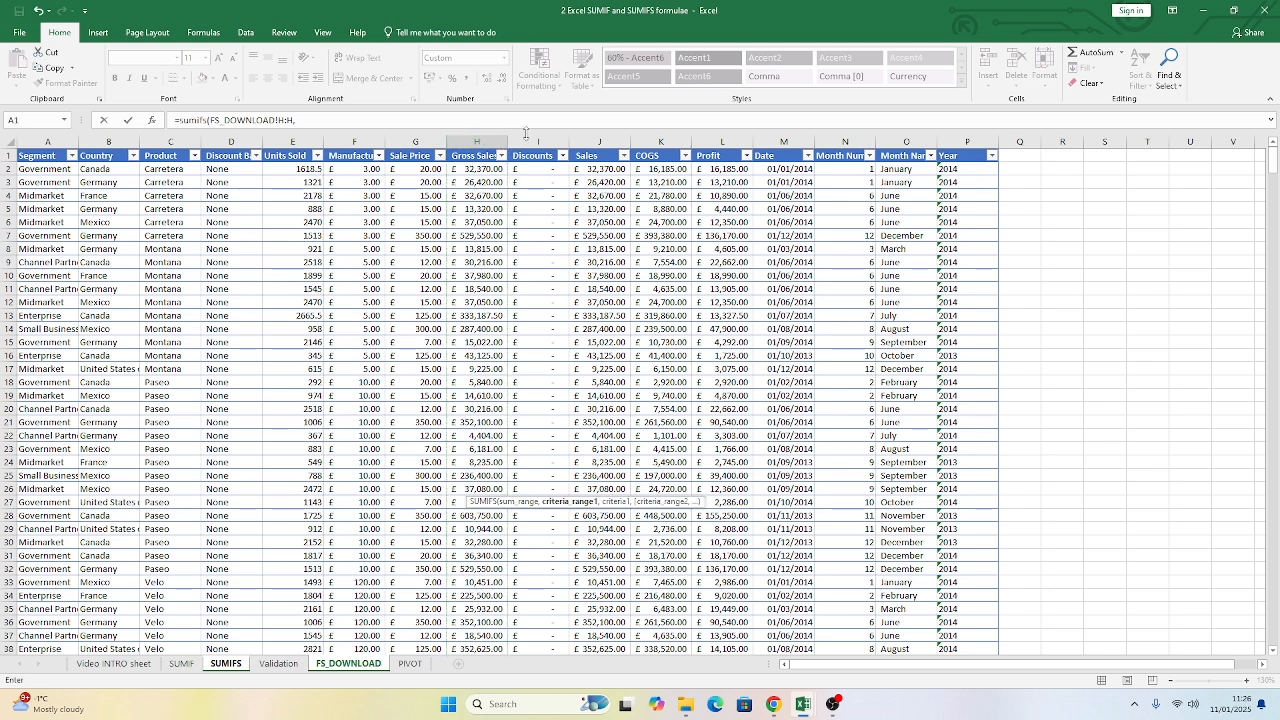
pyautogui.click(105, 140)
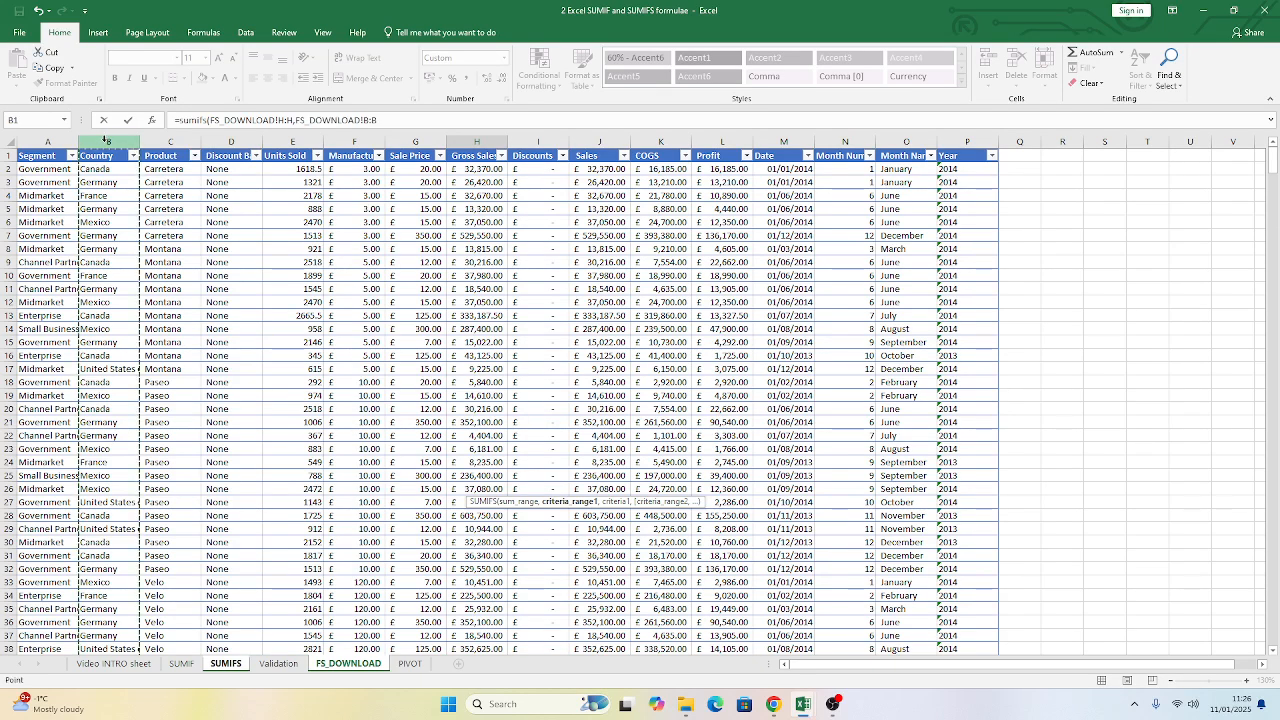
pyautogui.write(',')
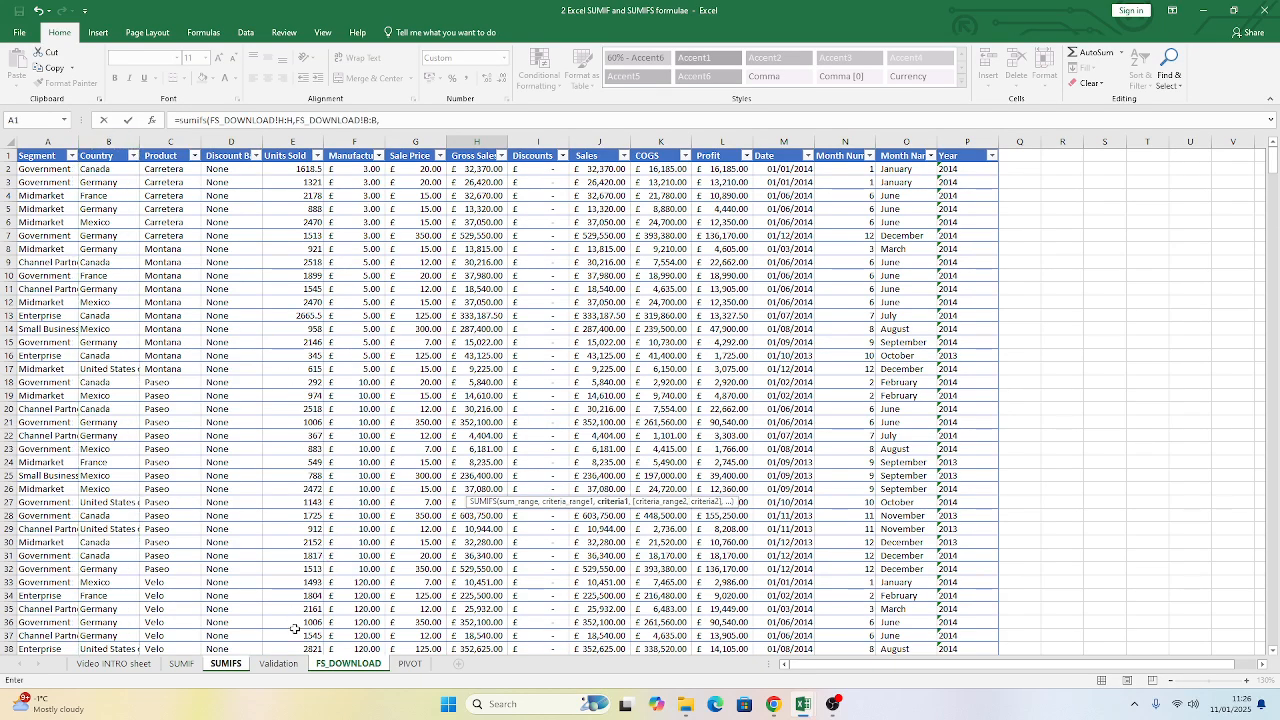
pyautogui.click(237, 669)
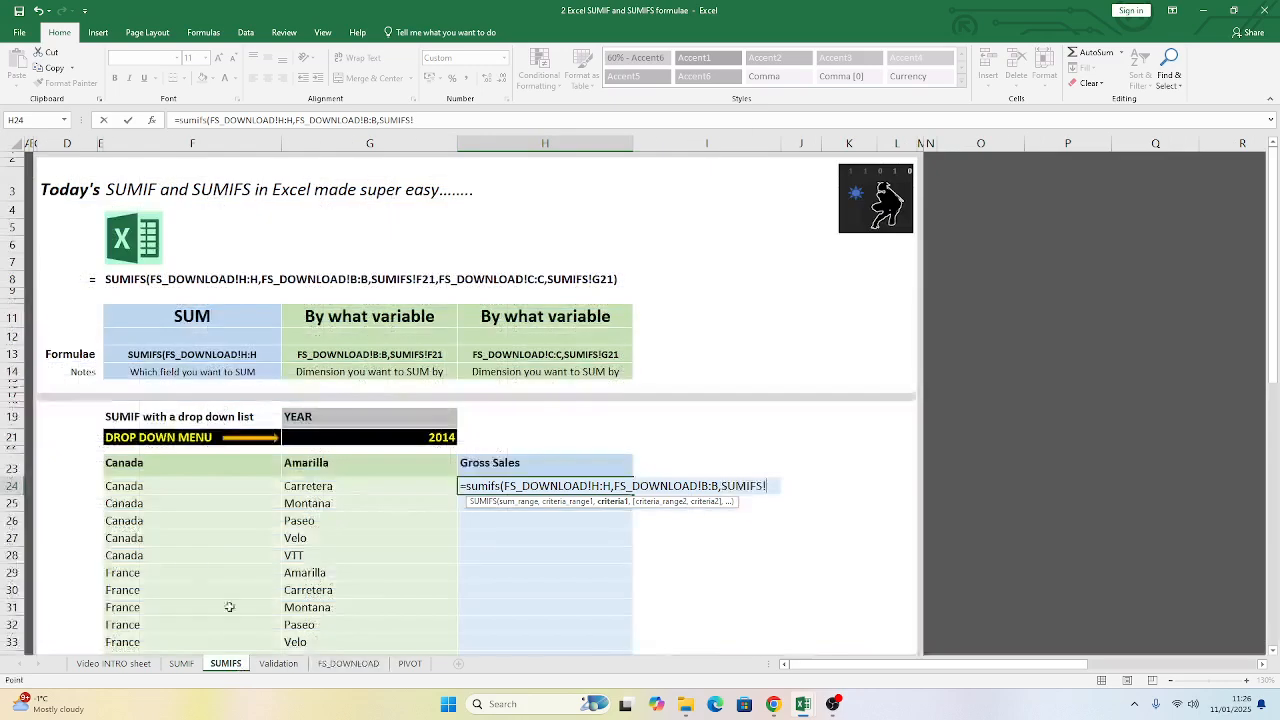
pyautogui.click(142, 486)
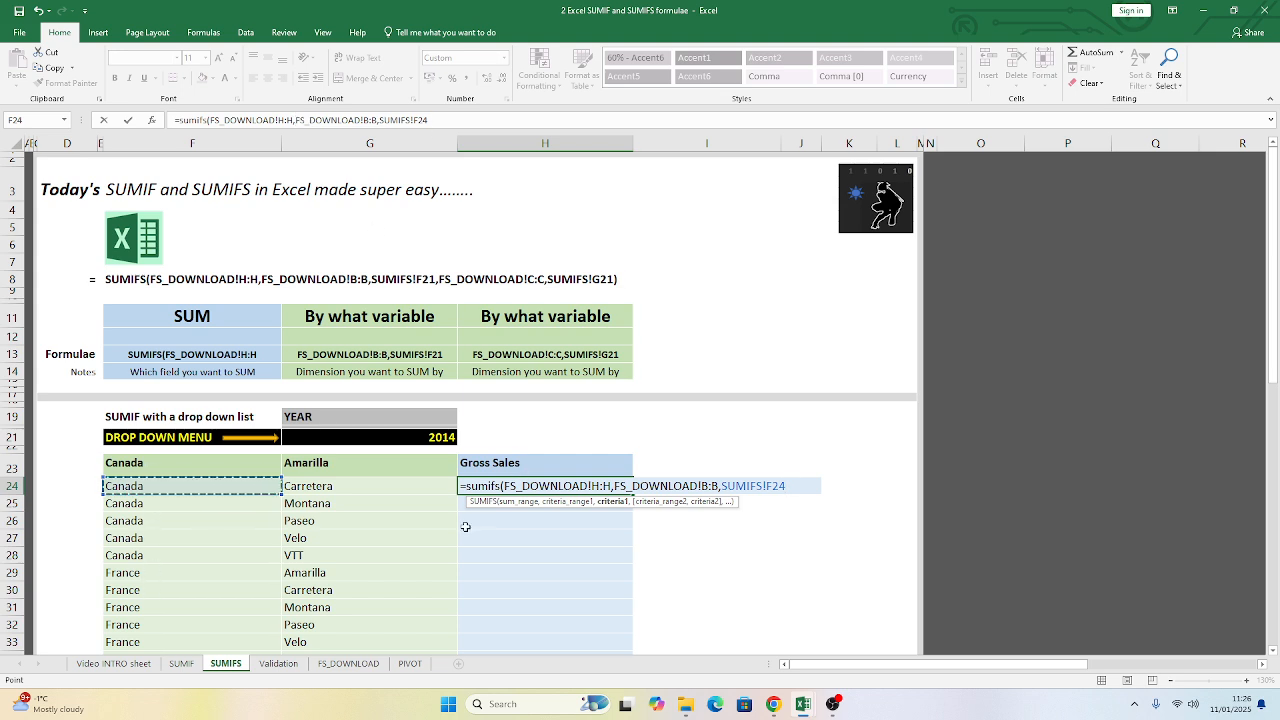
pyautogui.write(',')
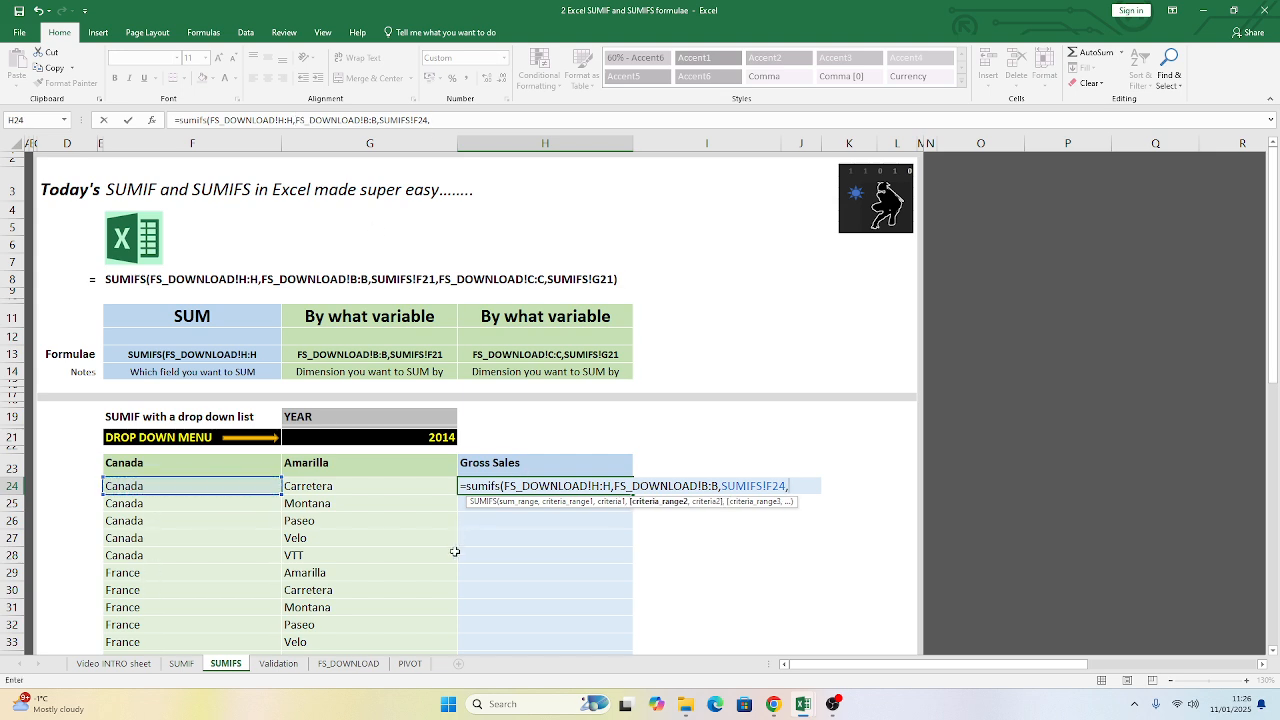
# - Add FS_DOWNLOAD column C matched to the product in G24 as the second criterion and enter the H24 formula
pyautogui.click(358, 666)
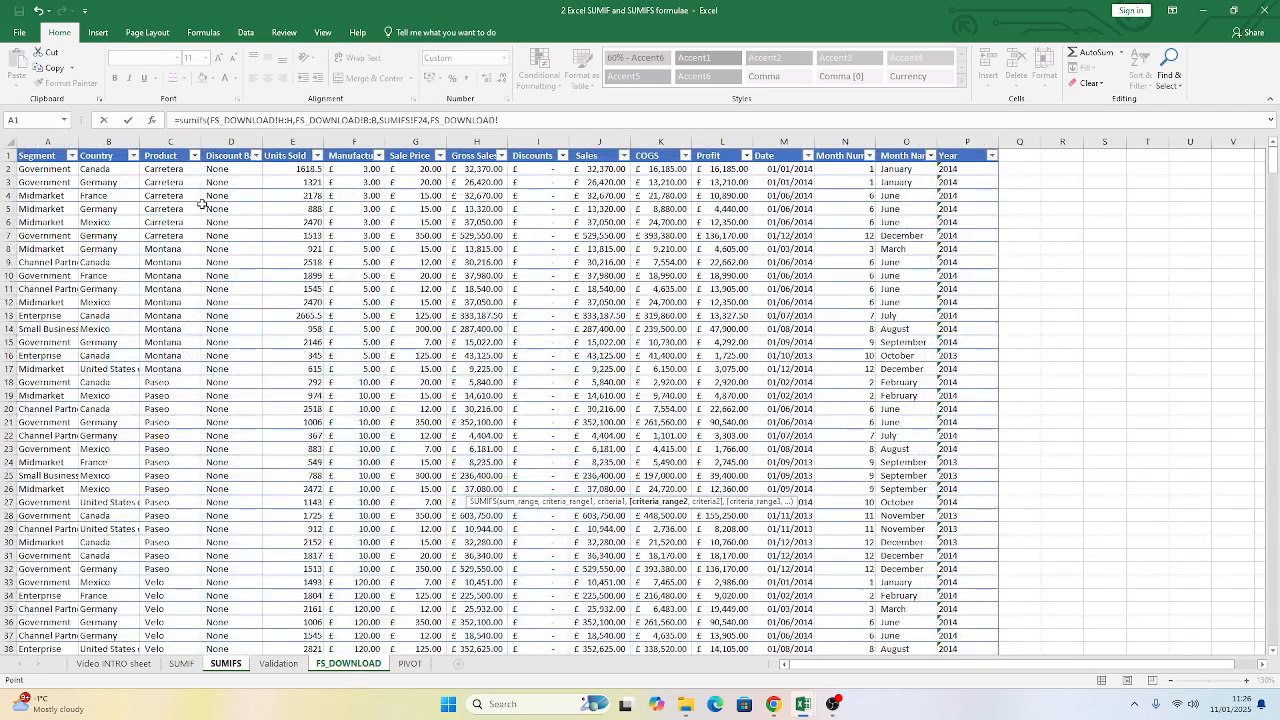
pyautogui.click(166, 141)
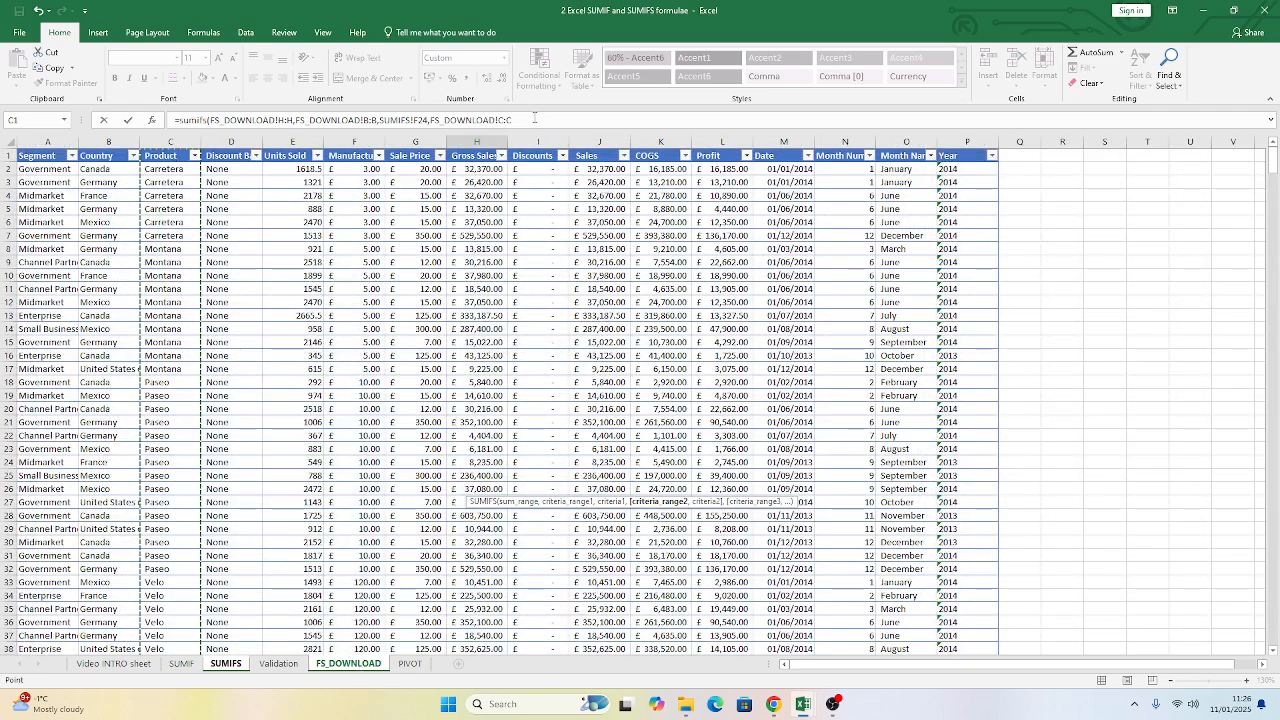
pyautogui.write(',')
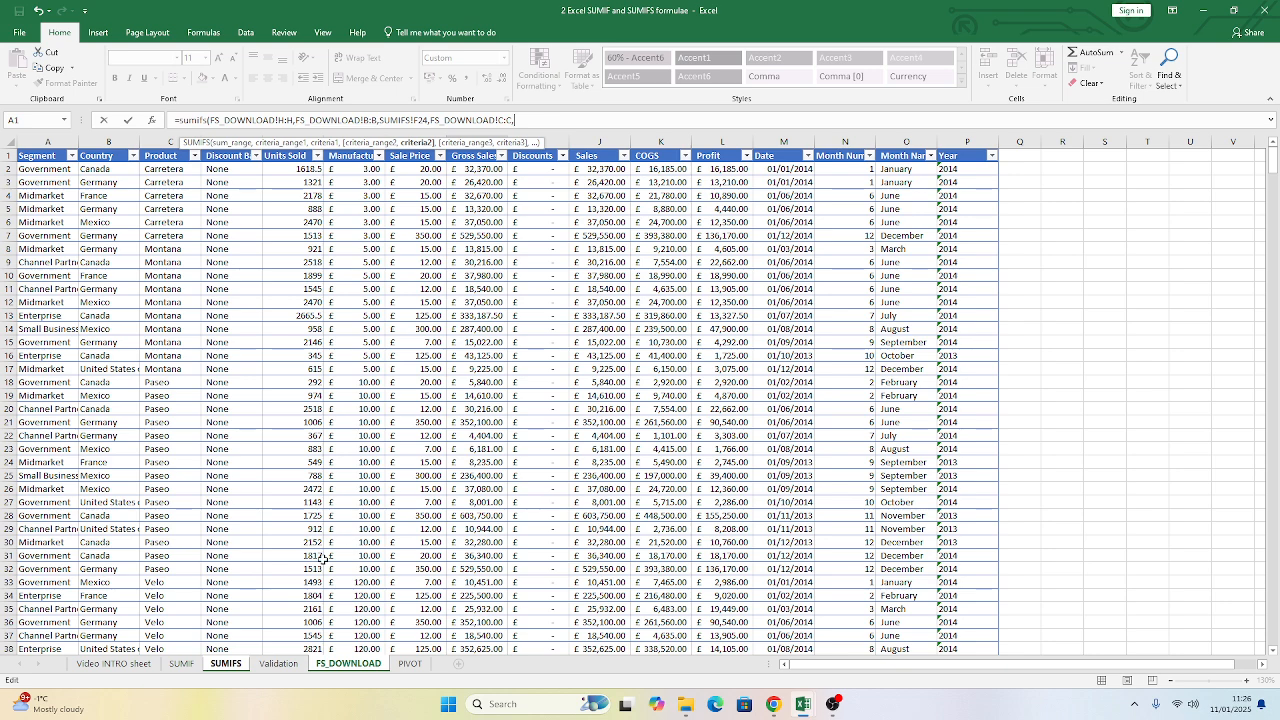
pyautogui.click(237, 665)
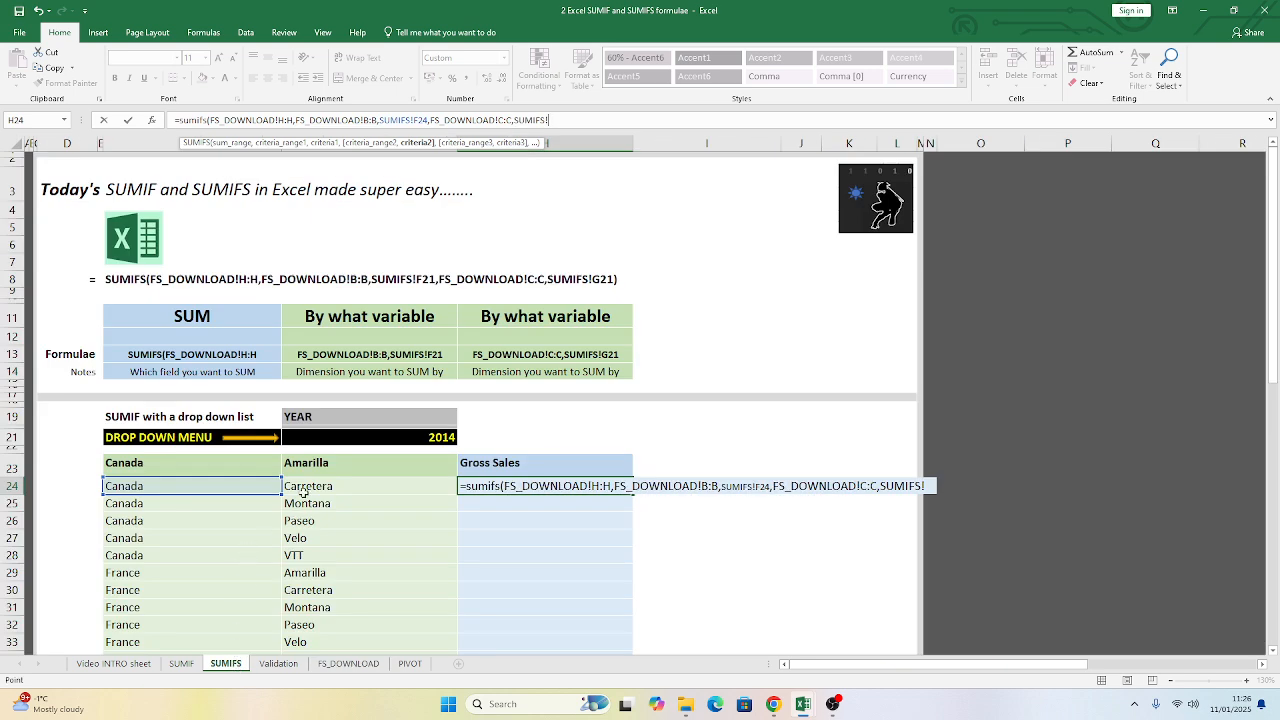
pyautogui.click(376, 494)
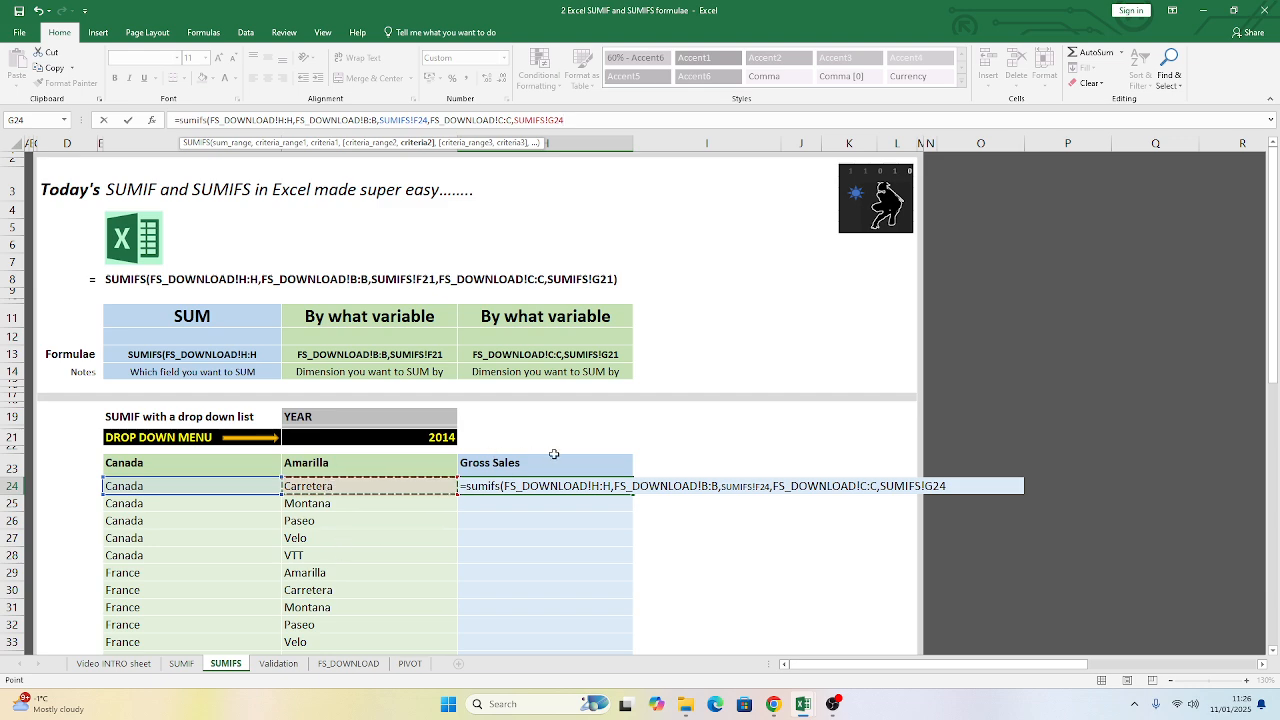
pyautogui.hotkey('ctrl', 'Return')
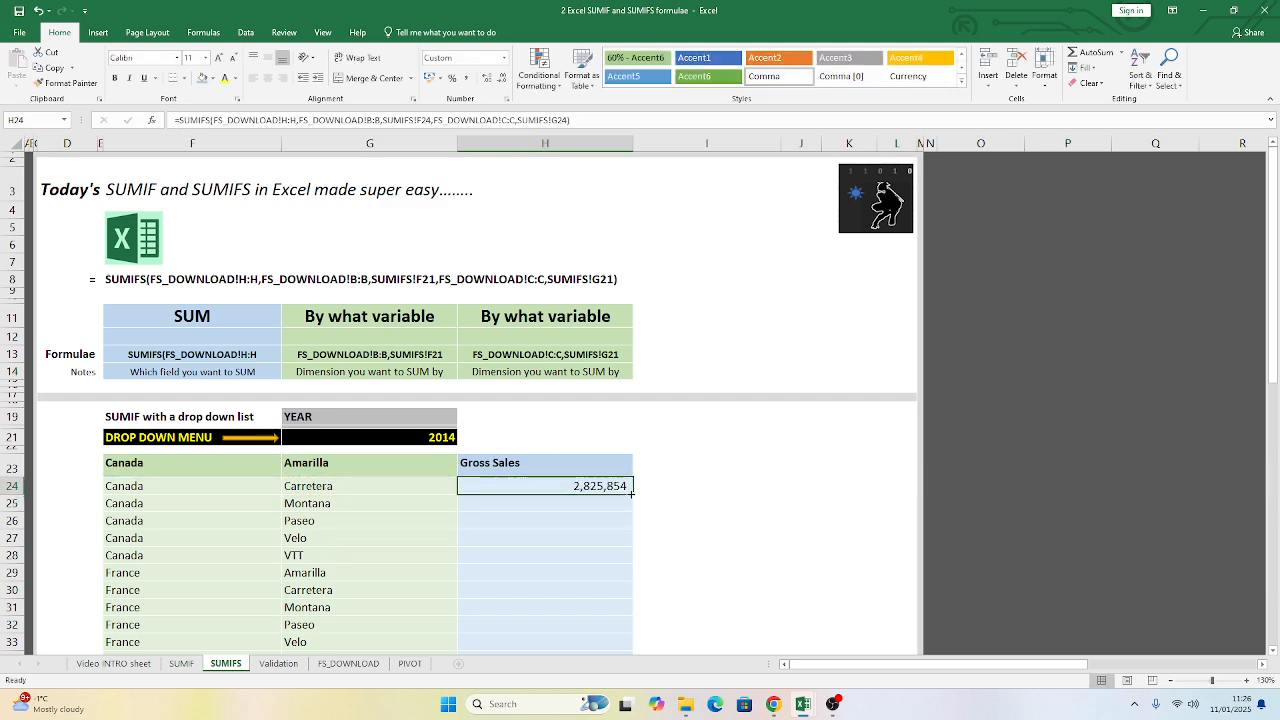
# - Fill the H24 formula down the Gross Sales column through H52
pyautogui.doubleClick(631, 493)
pyautogui.scroll(-8, 604, 456)
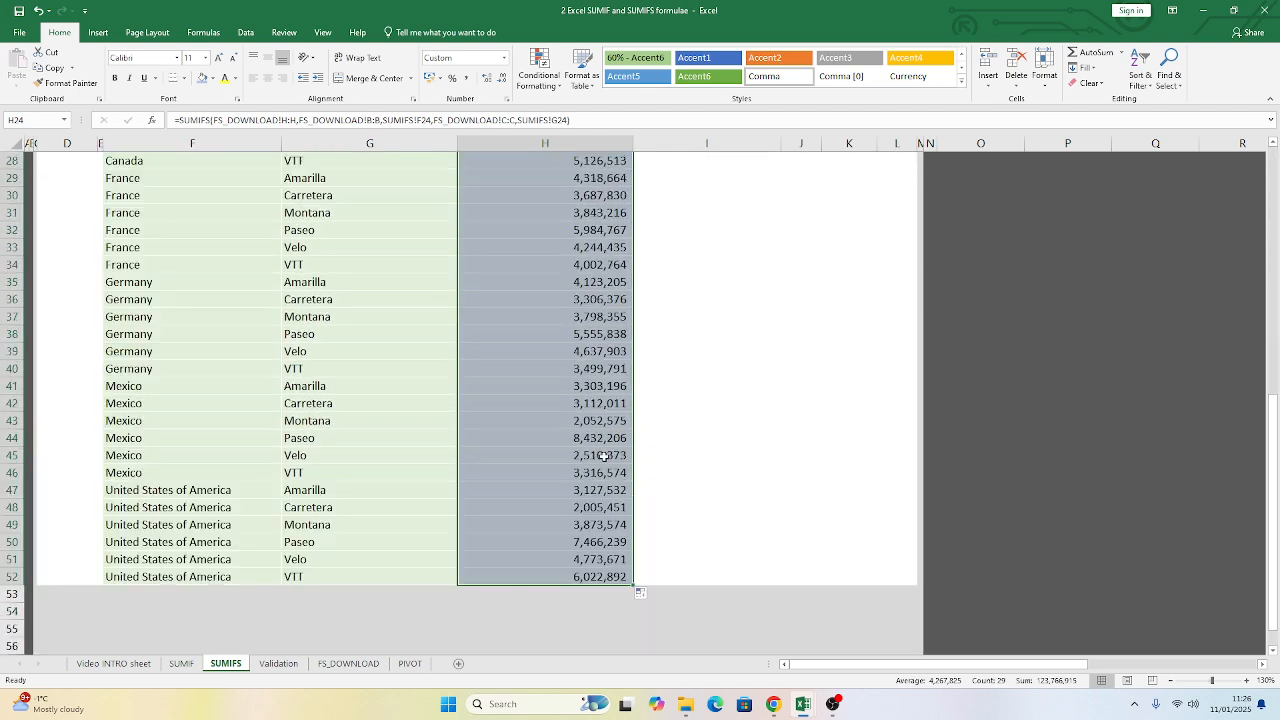
pyautogui.scroll(8, 604, 456)
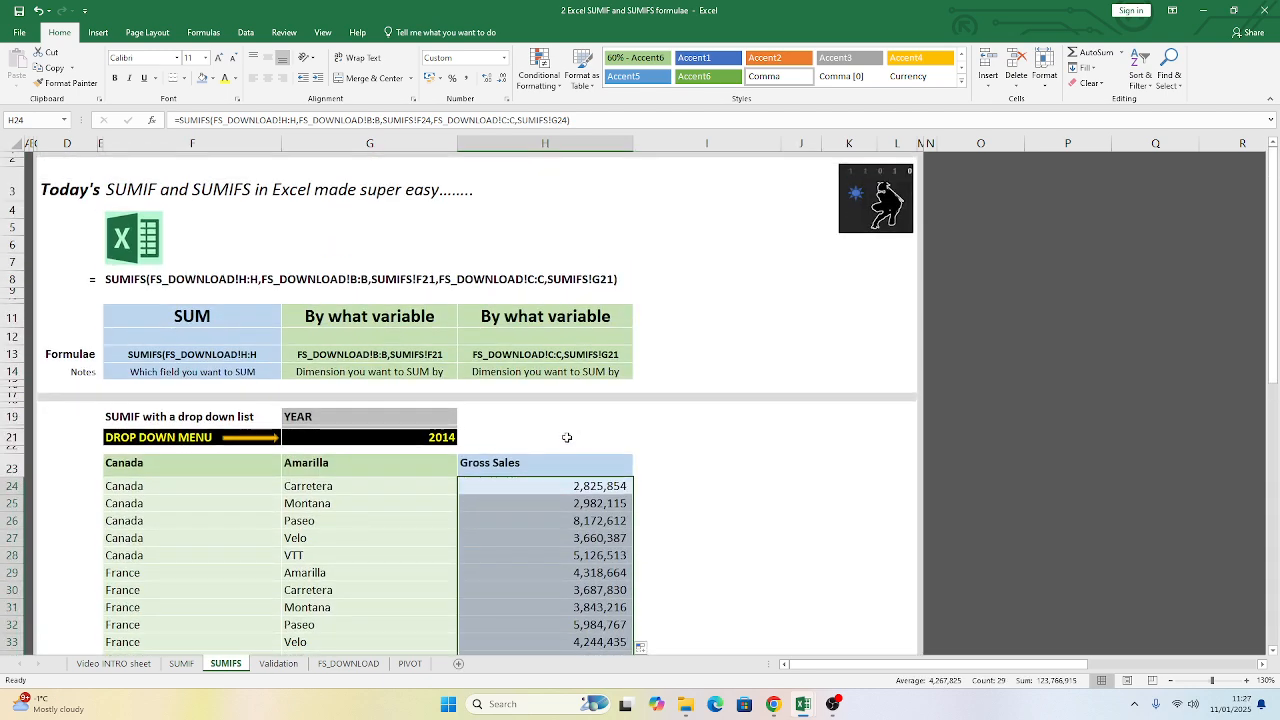
# - Extend the H24 SUMIFS formula with FS_DOWNLOAD column P matched to the year in G21 as a third criterion
pyautogui.click(550, 487)
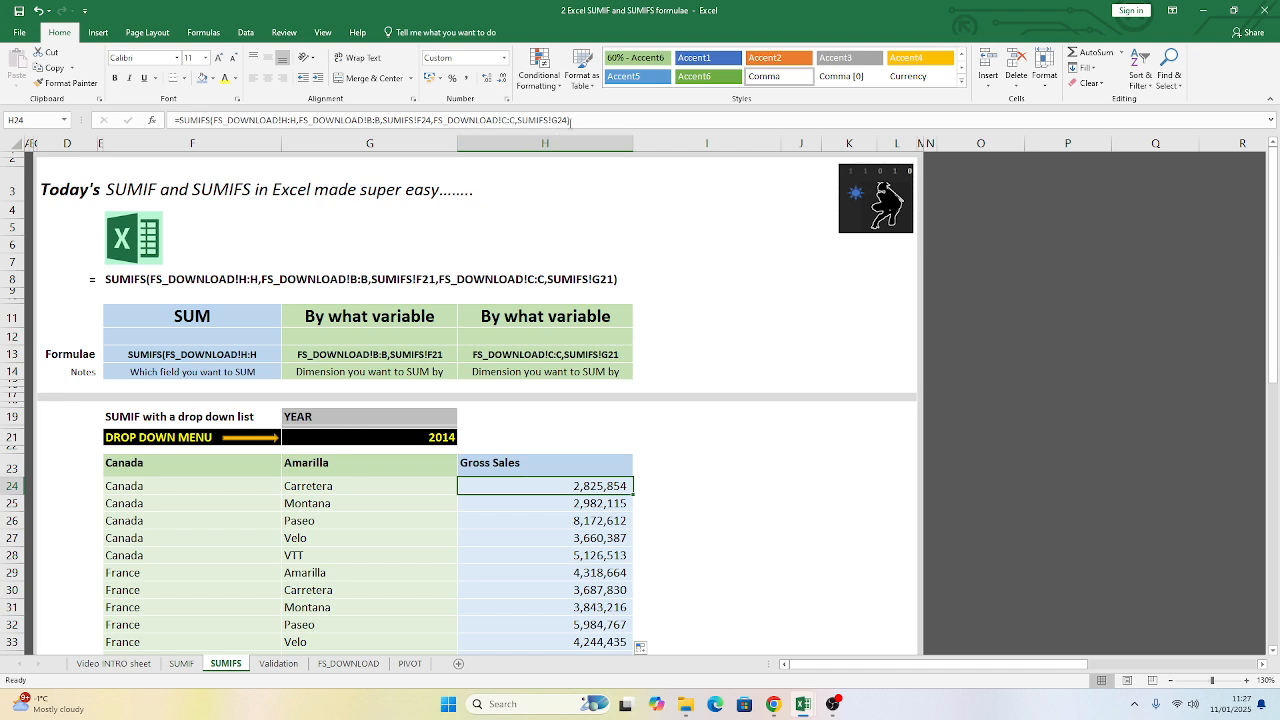
pyautogui.click(597, 121)
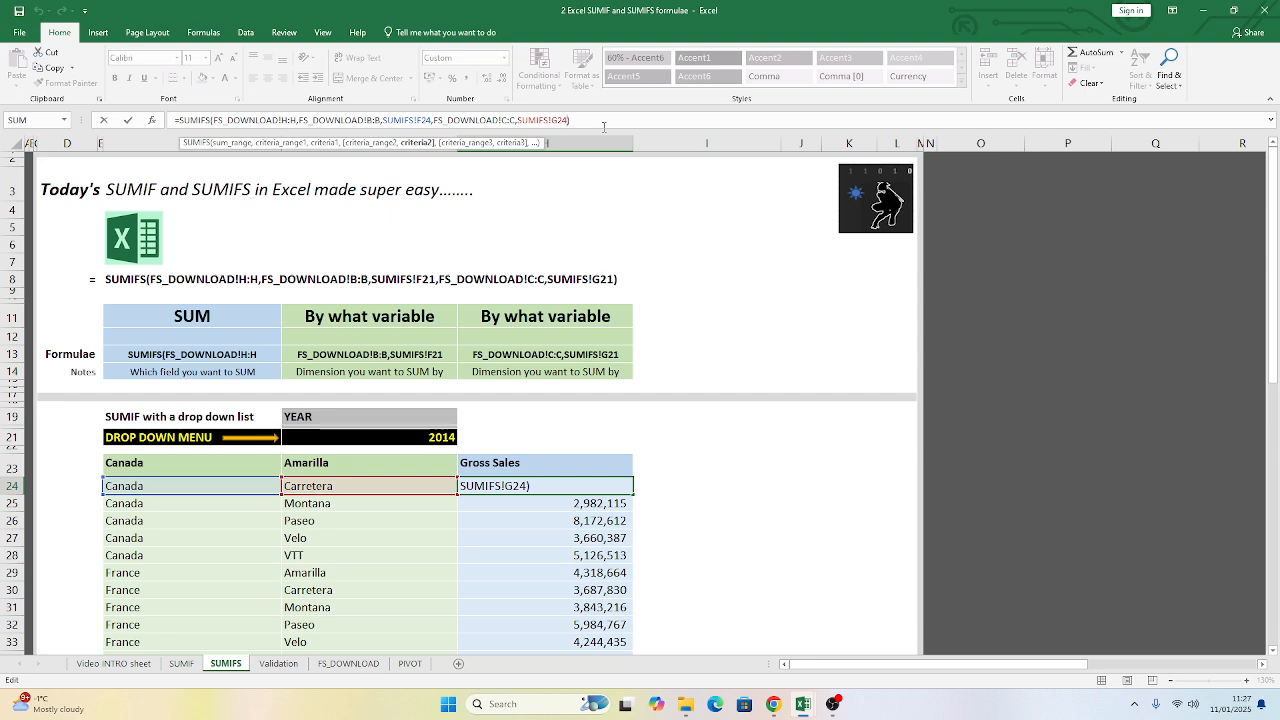
pyautogui.write(',')
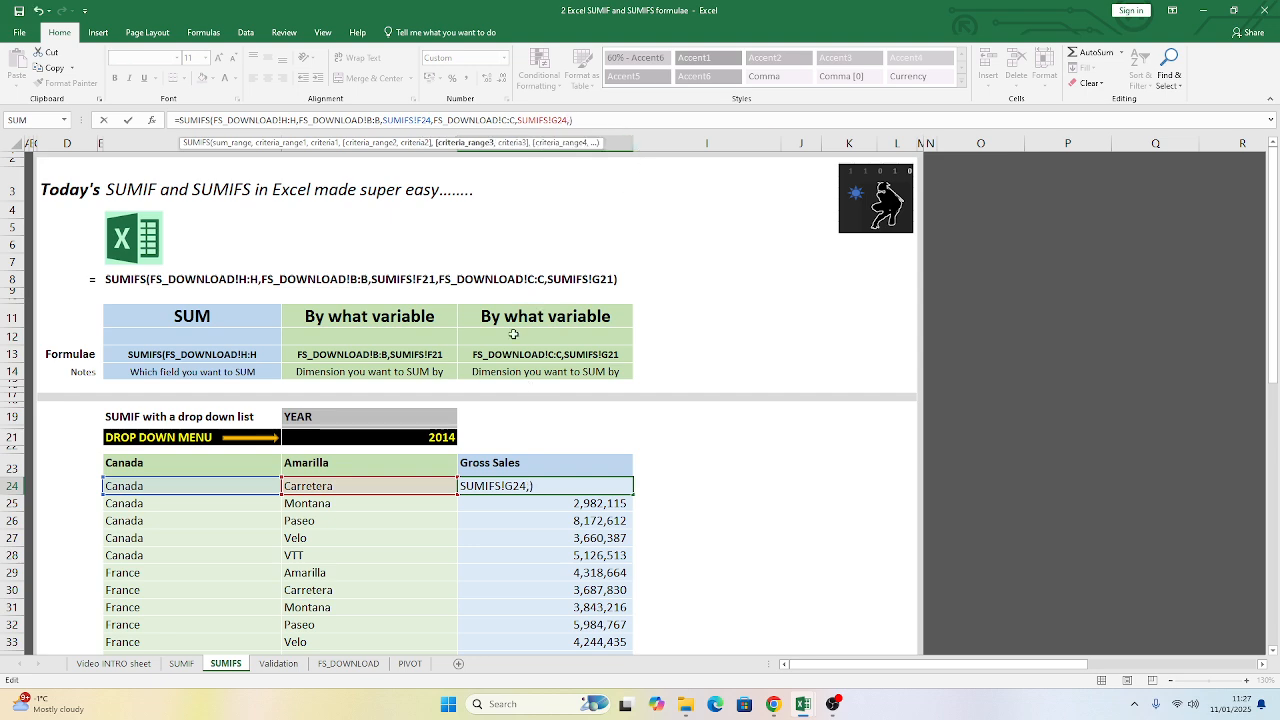
pyautogui.click(358, 666)
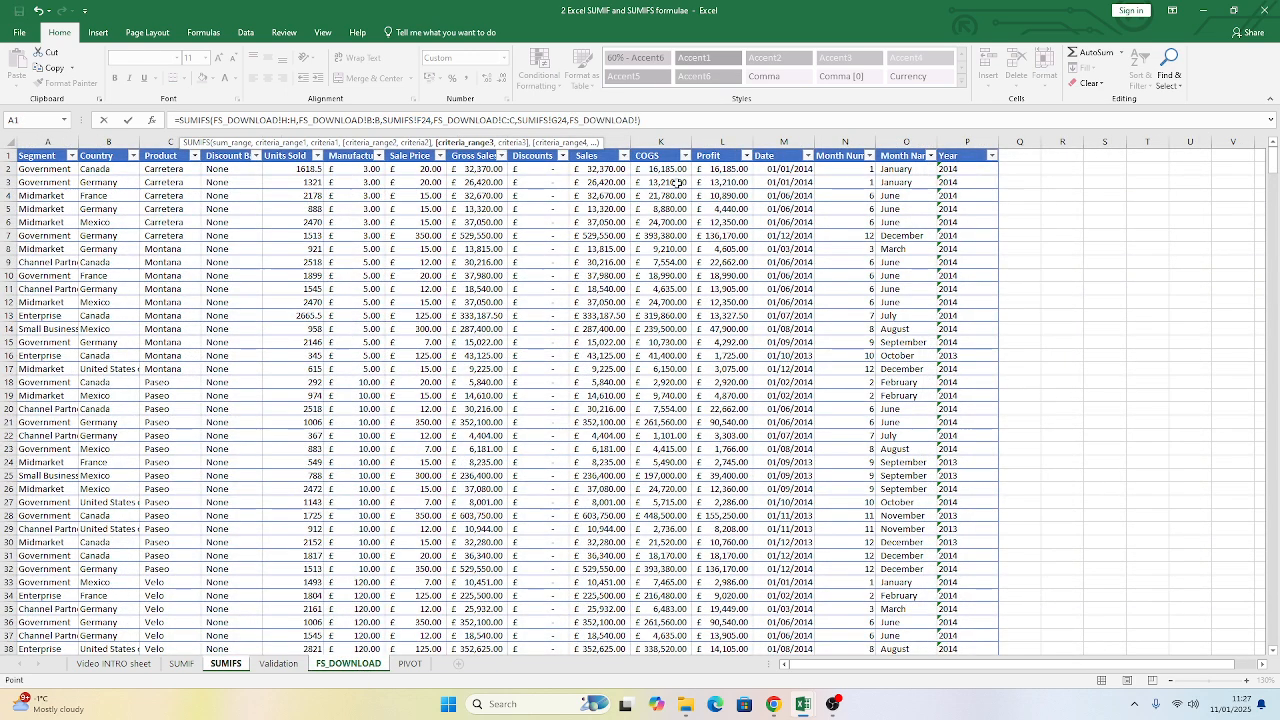
pyautogui.click(958, 140)
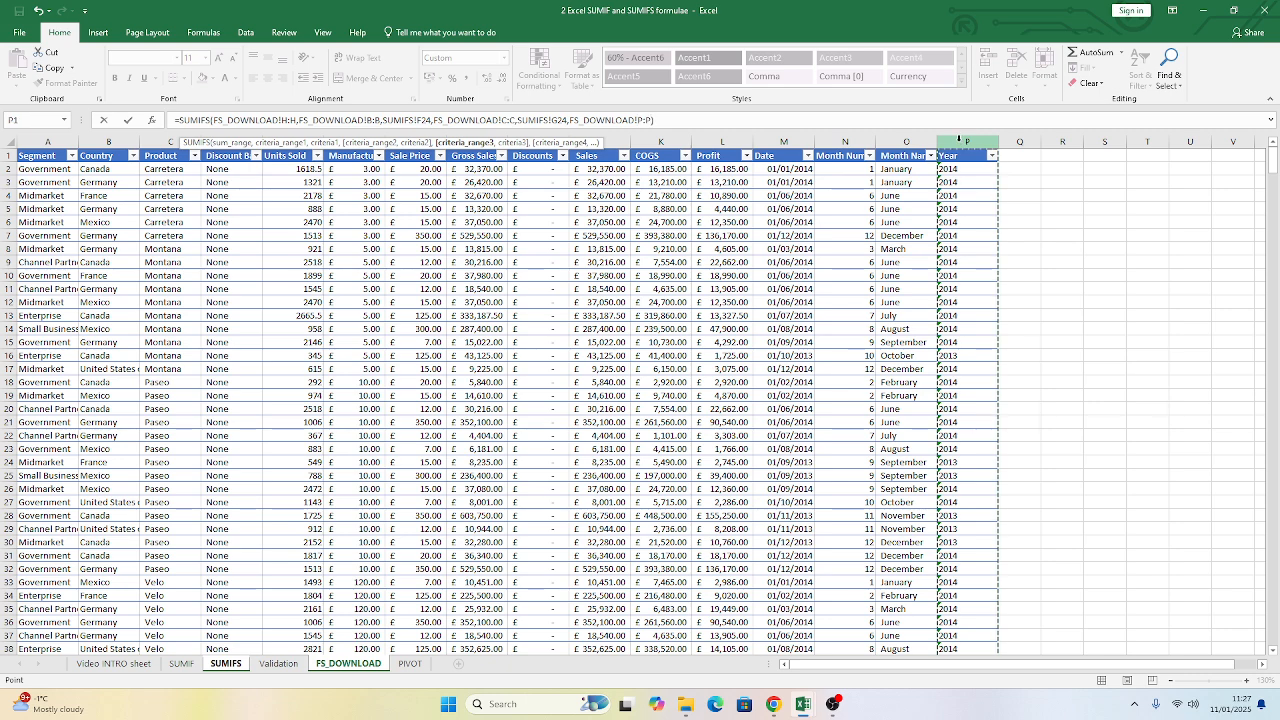
pyautogui.write(',')
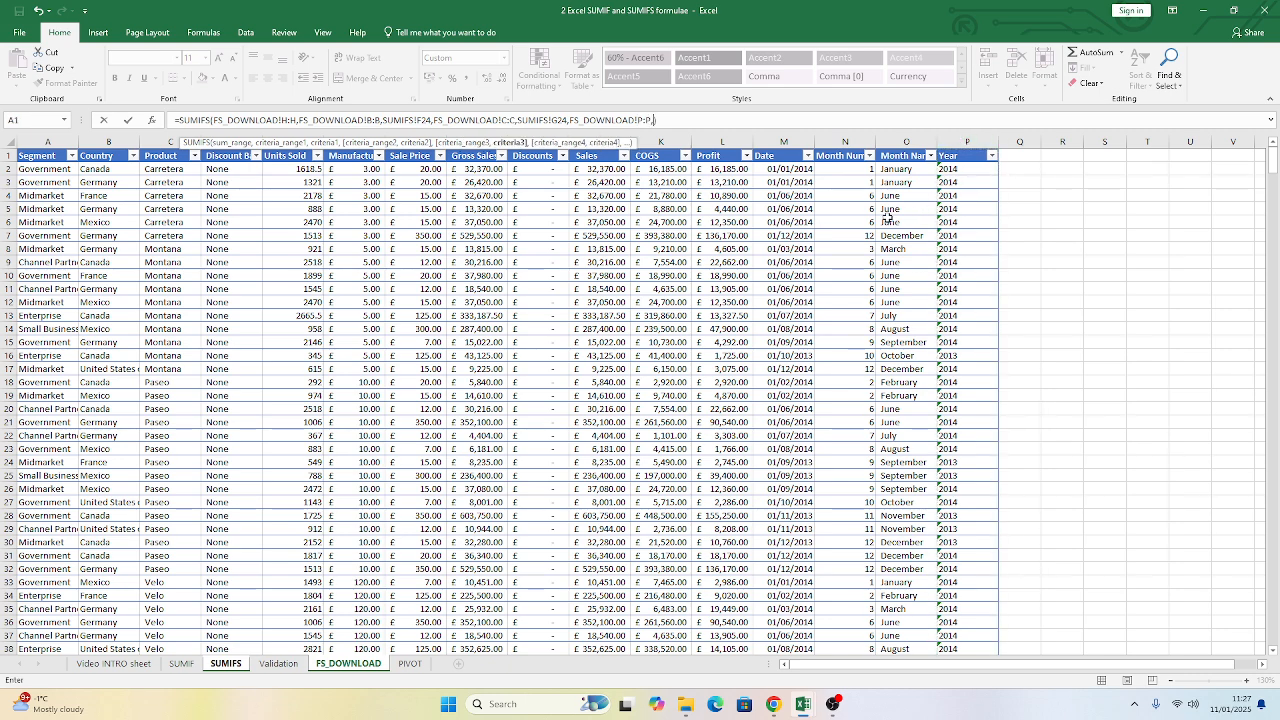
pyautogui.click(227, 664)
pyautogui.click(395, 440)
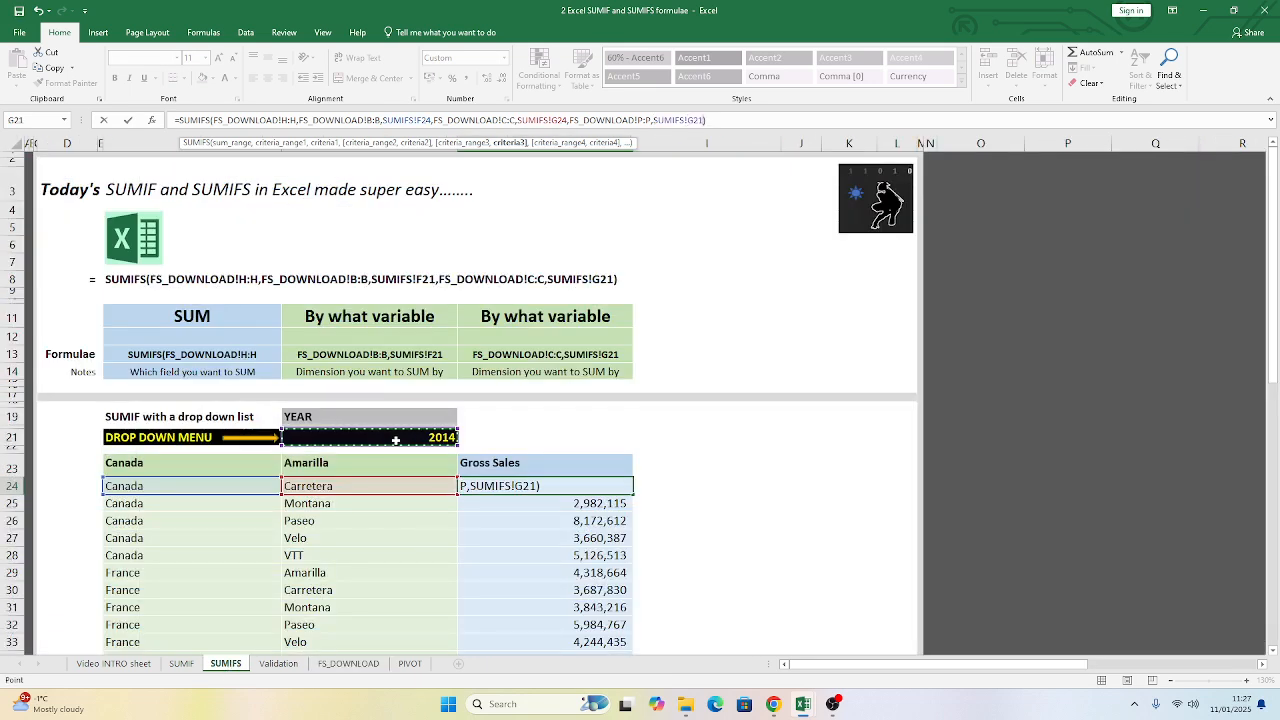
pyautogui.write(')')
pyautogui.press('Return')
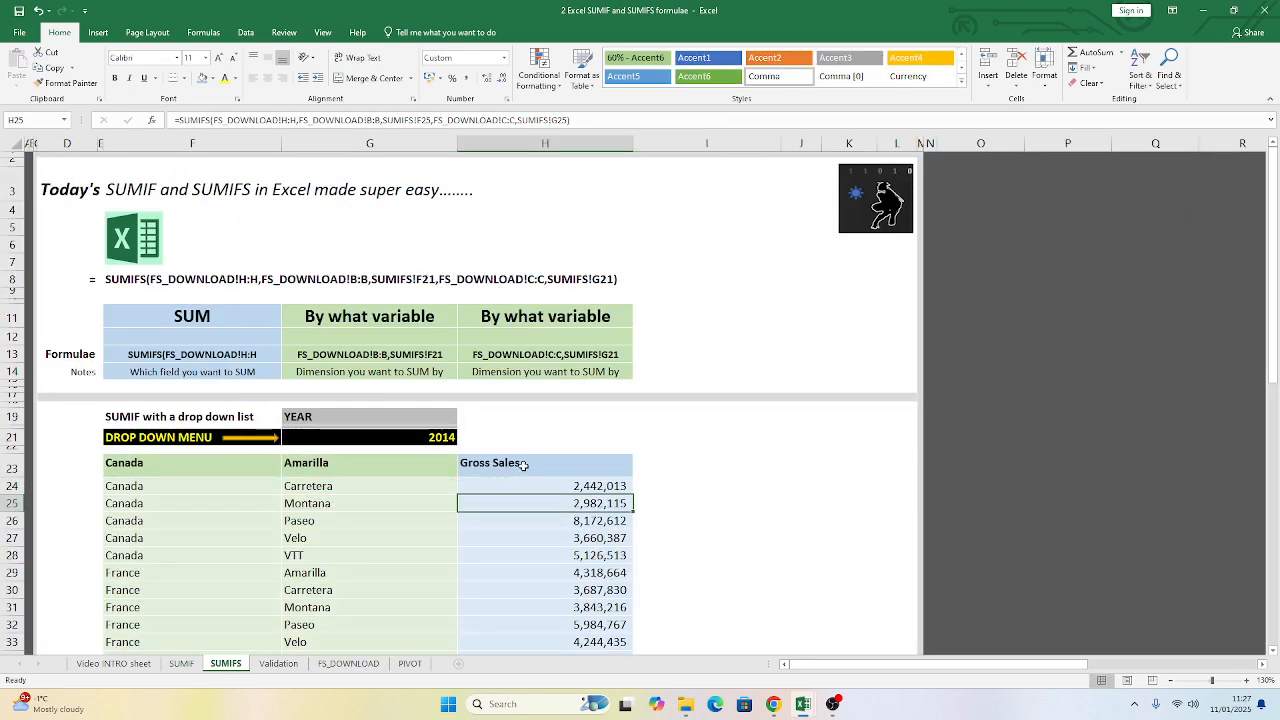
# - Fill the three-criteria H24 formula with its relative G21 year reference down to H52
pyautogui.click(551, 481)
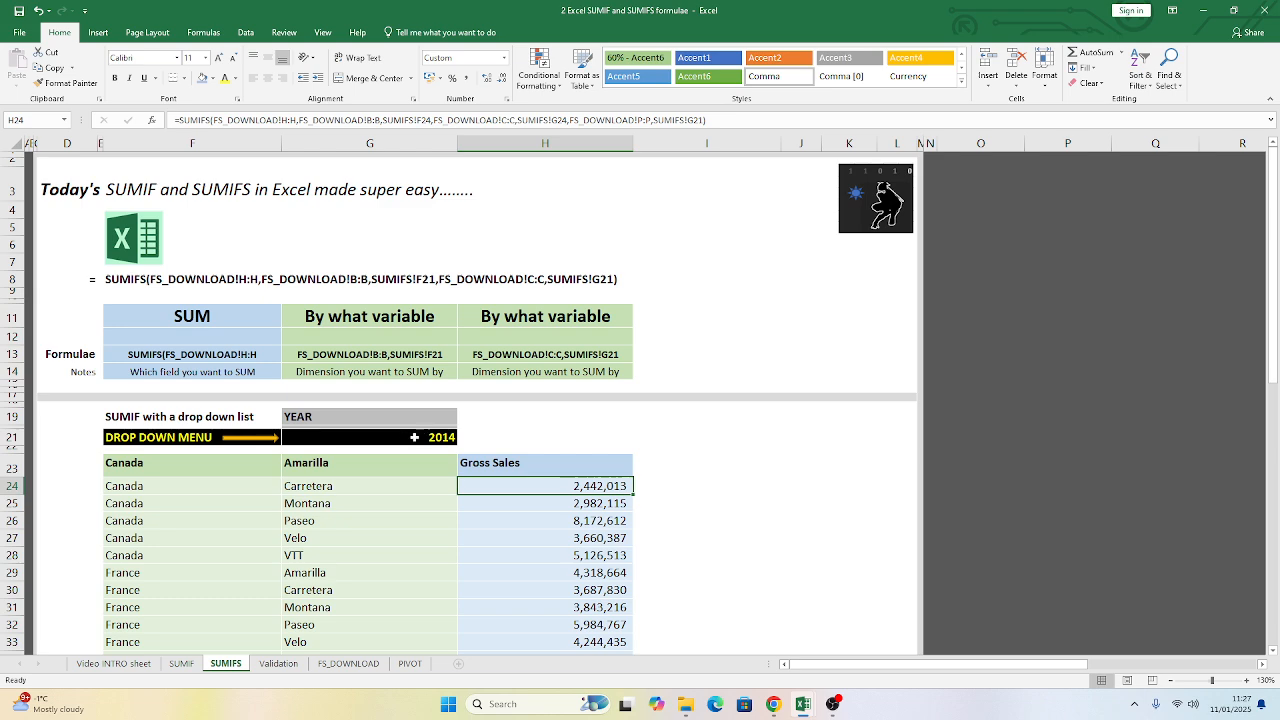
pyautogui.click(393, 437)
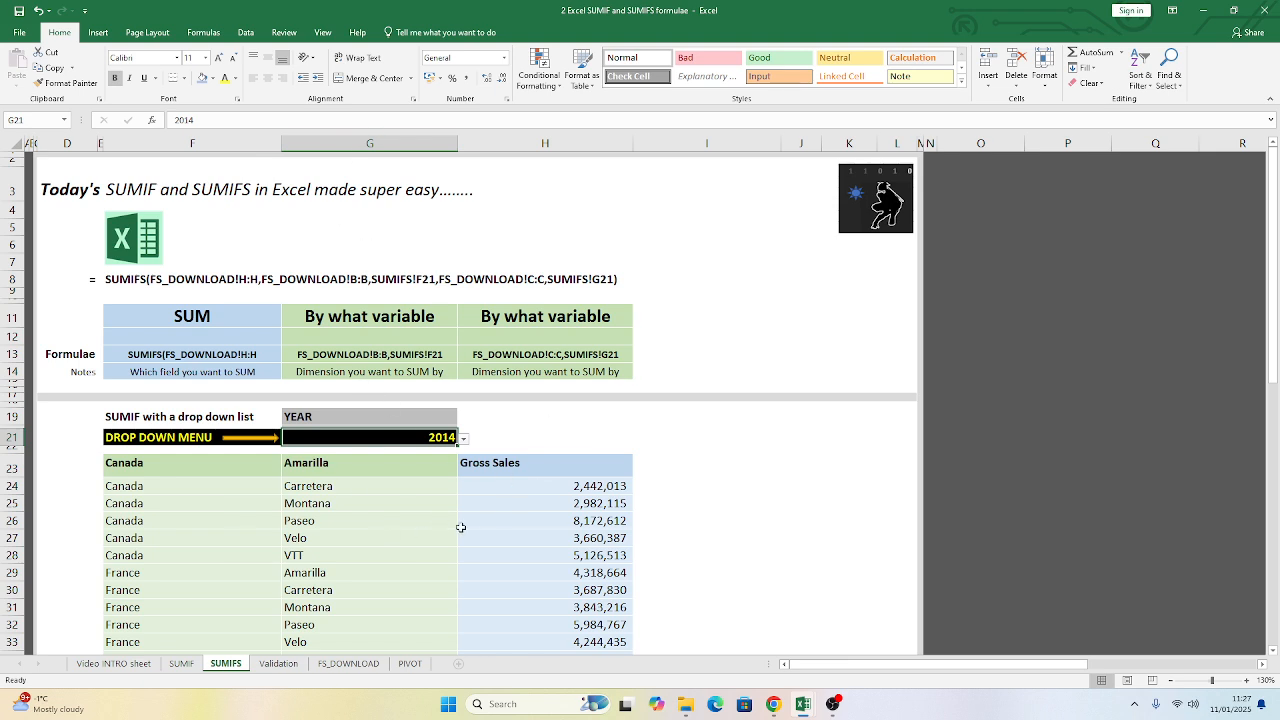
pyautogui.click(576, 487)
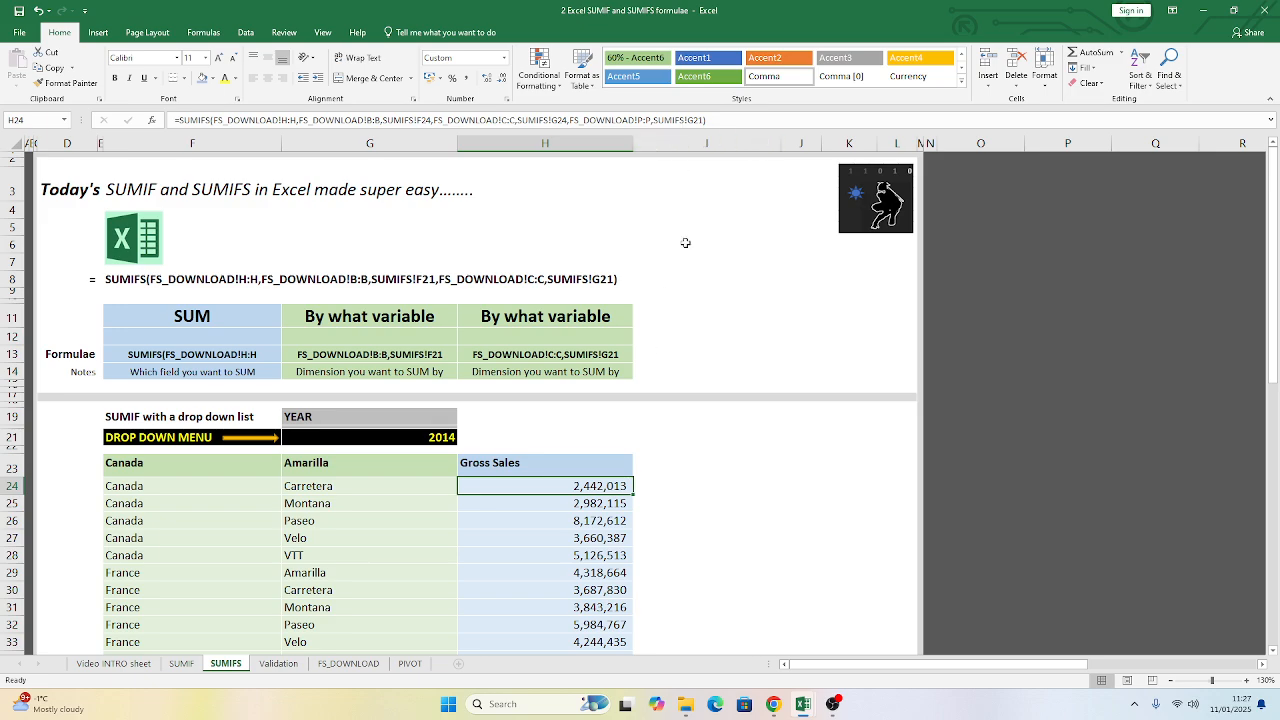
pyautogui.moveTo(633, 494); pyautogui.dragTo(586, 632)
pyautogui.scroll(7, 600, 450)
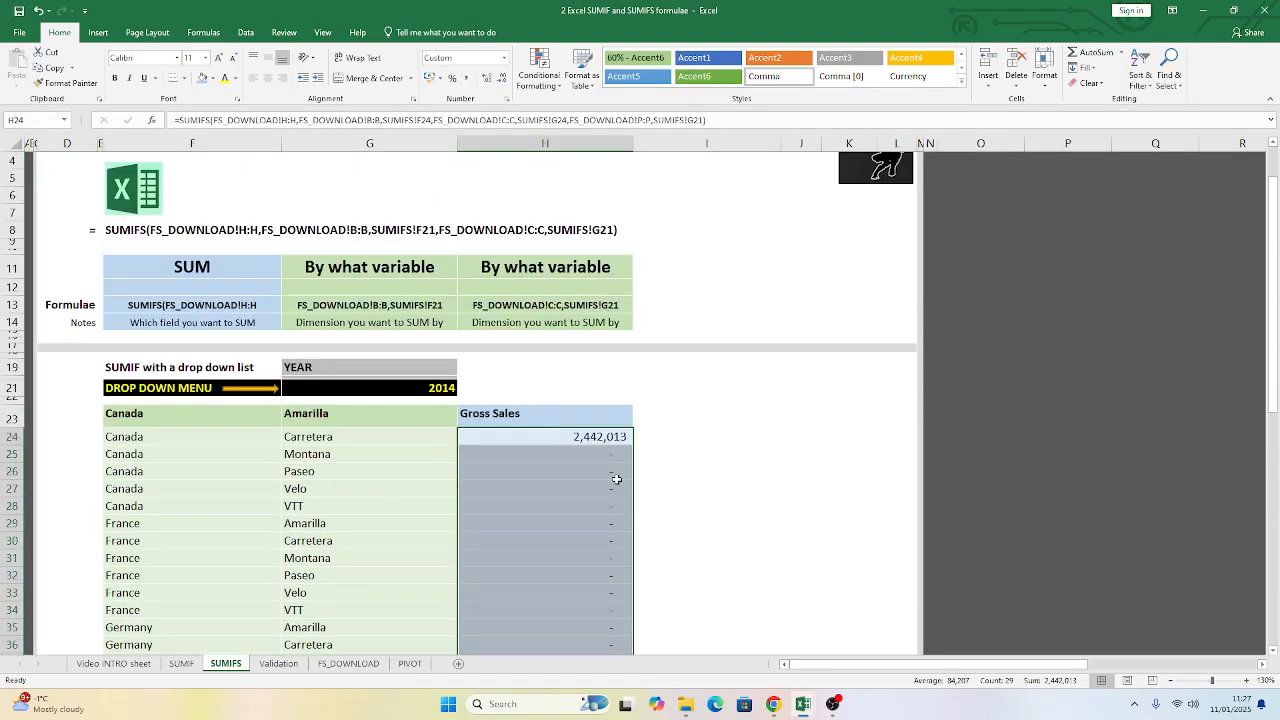
# - Compare the year criterion's cell reference in the H24 and H25 formulas
pyautogui.click(617, 437)
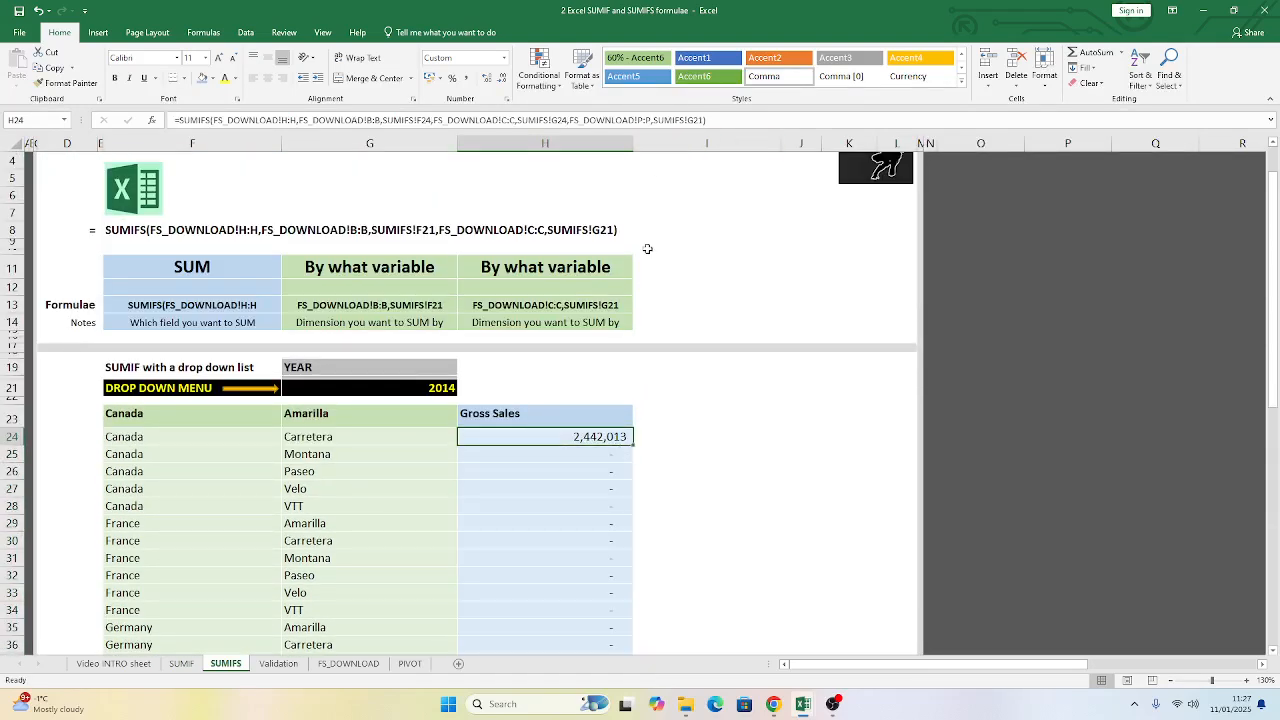
pyautogui.click(559, 455)
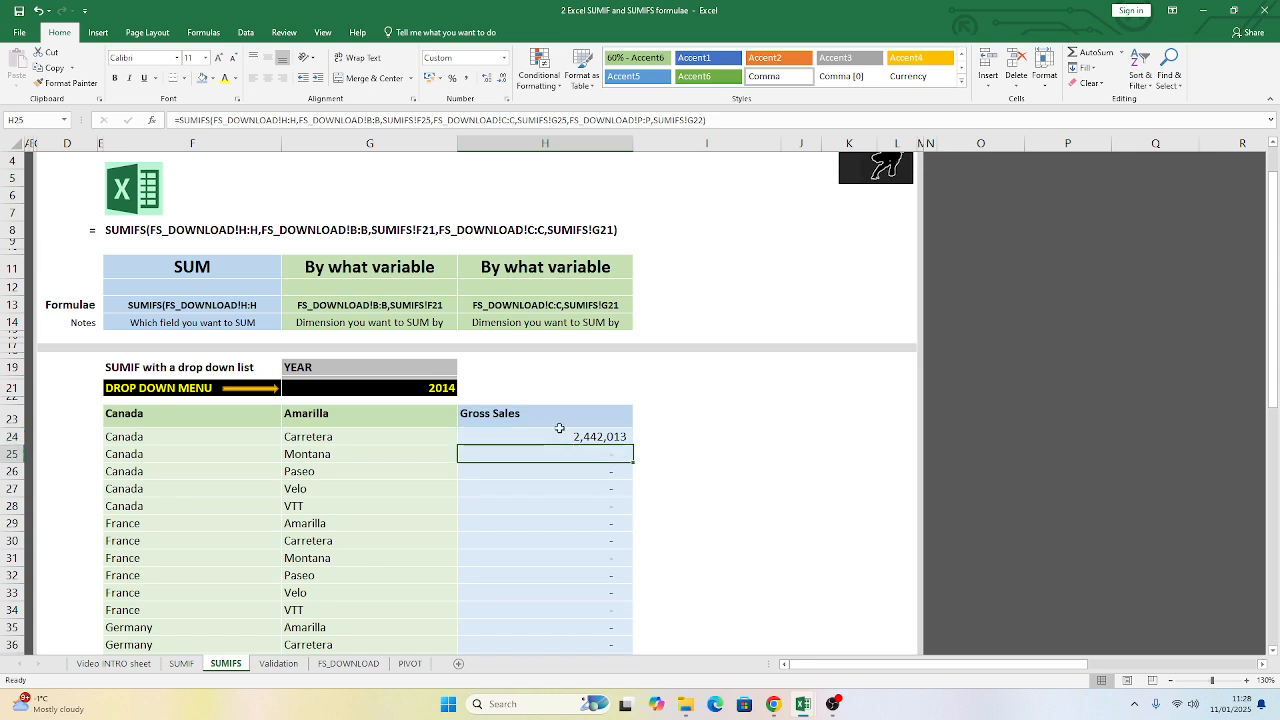
pyautogui.click(566, 438)
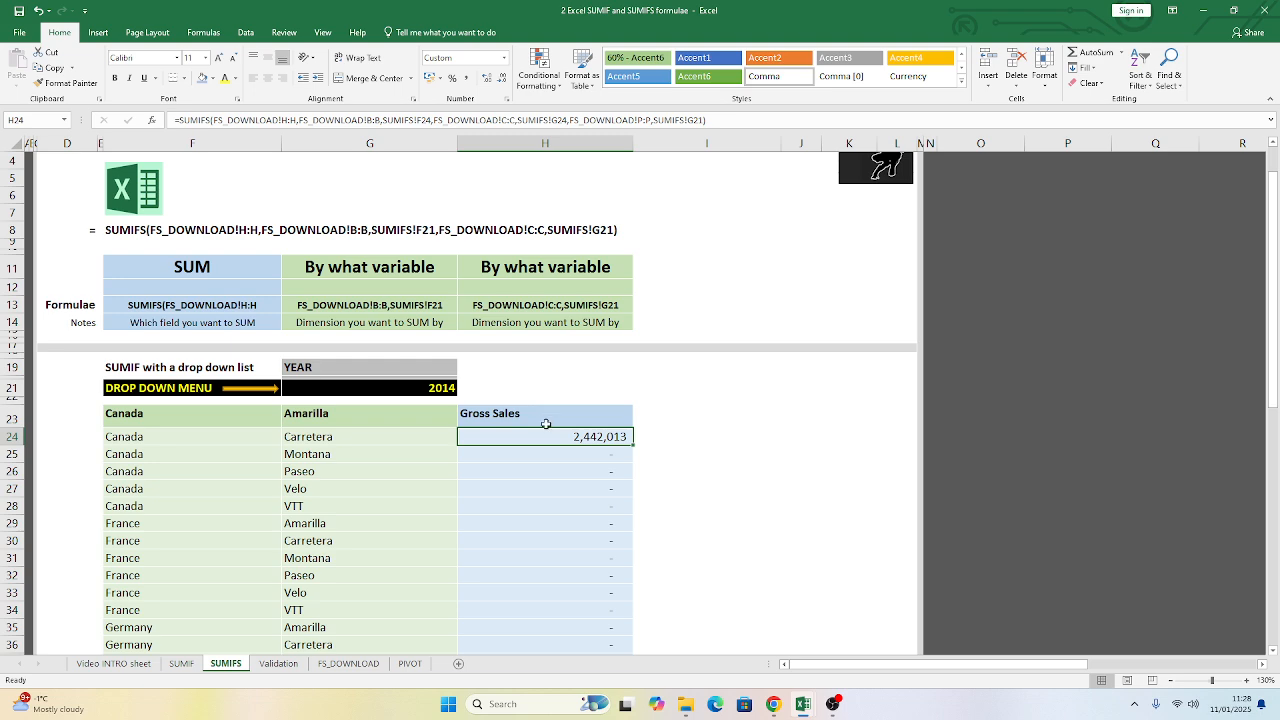
pyautogui.click(543, 453)
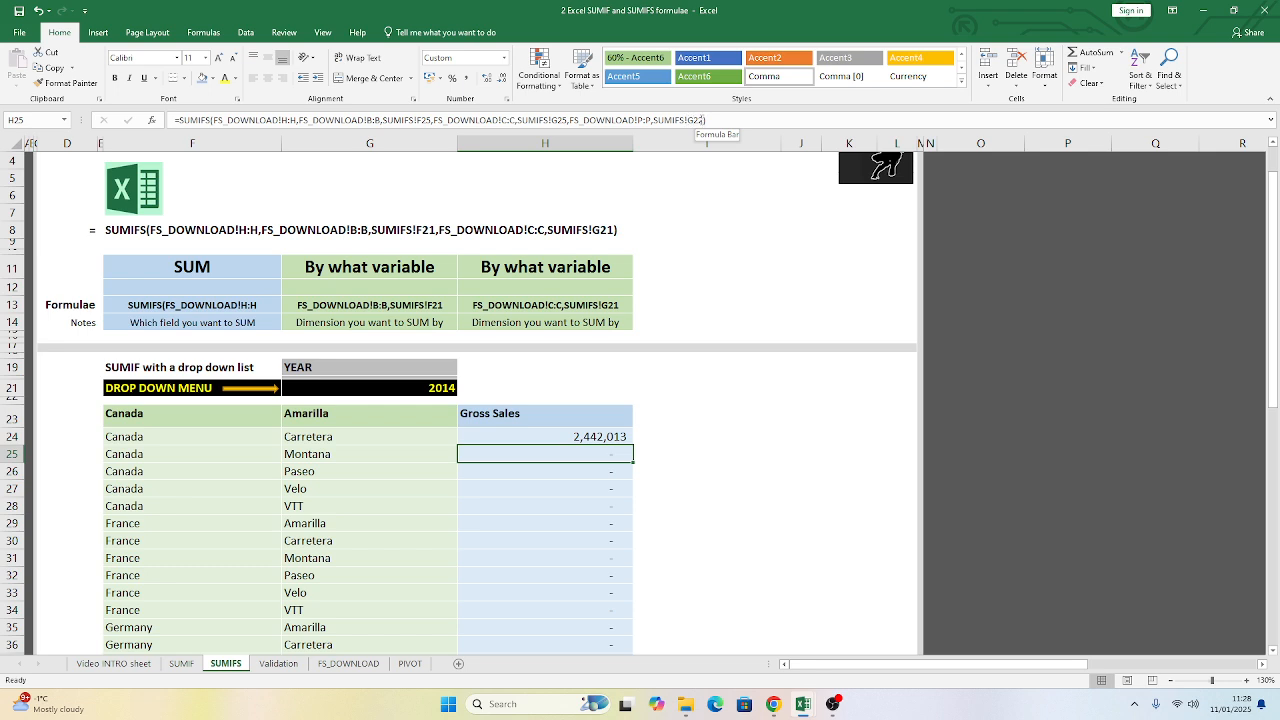
# - Make the year reference in the H24 formula absolute as SUMIFS!$G$21
pyautogui.click(550, 438)
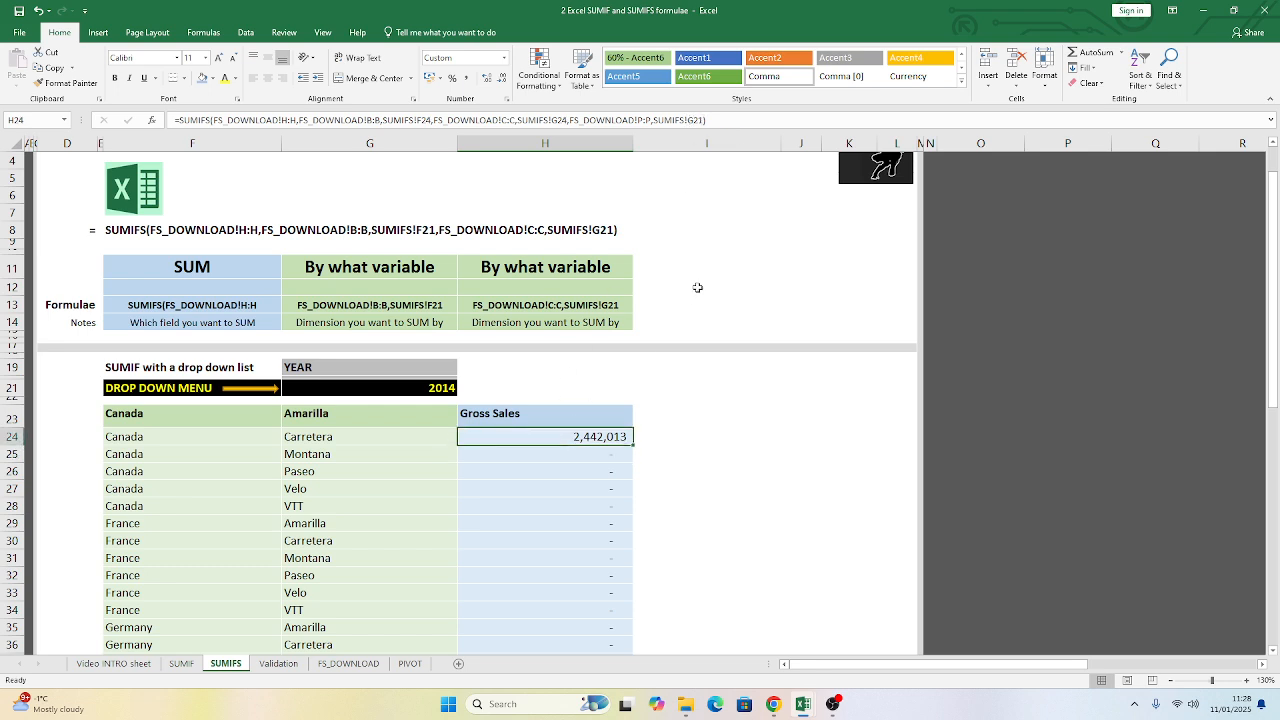
pyautogui.click(695, 119)
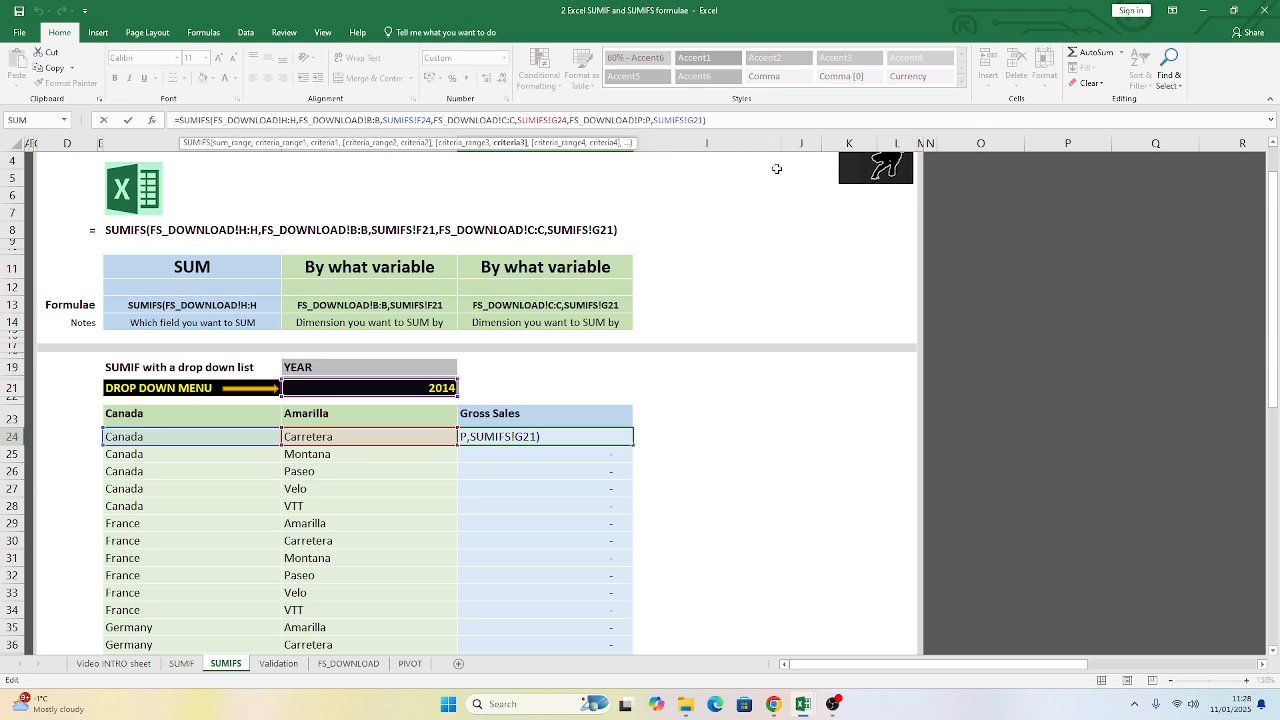
pyautogui.write('$G$')
pyautogui.press('Return')
# - Fill the H24 formula with the absolute $G$21 reference down the Gross Sales column through H52
pyautogui.click(605, 437)
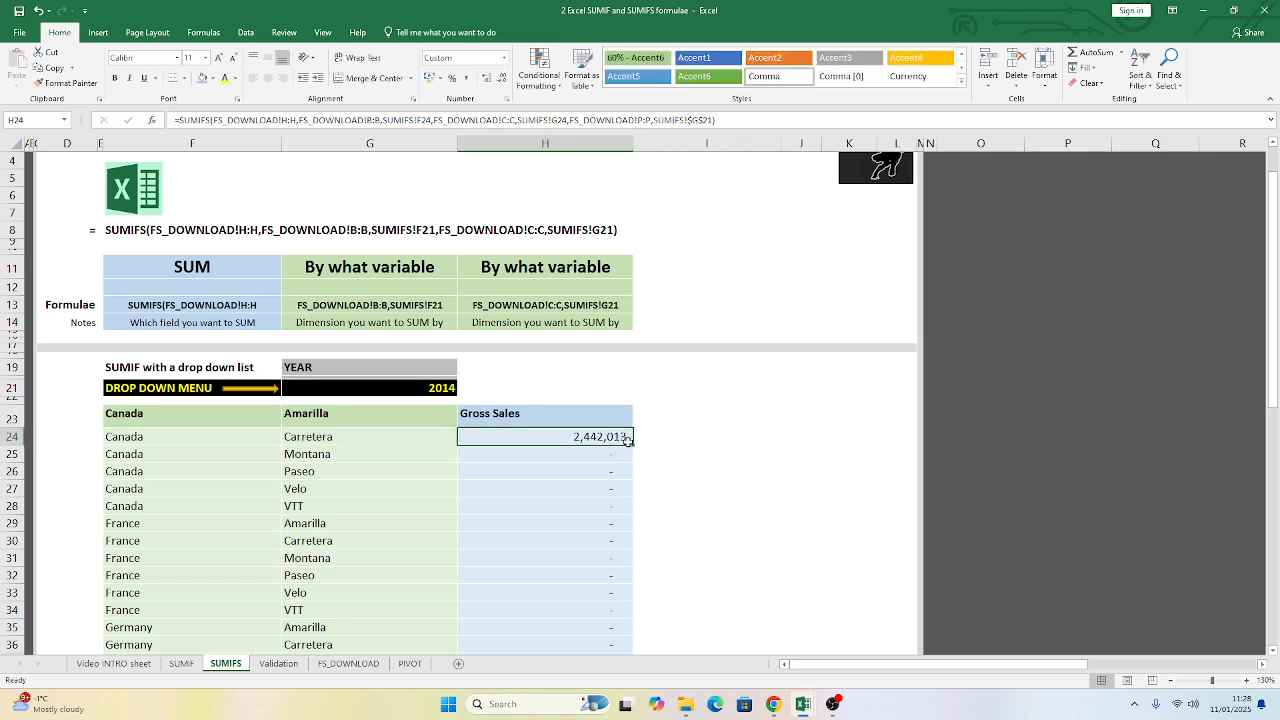
pyautogui.doubleClick(634, 446)
pyautogui.scroll(-10, 634, 400)
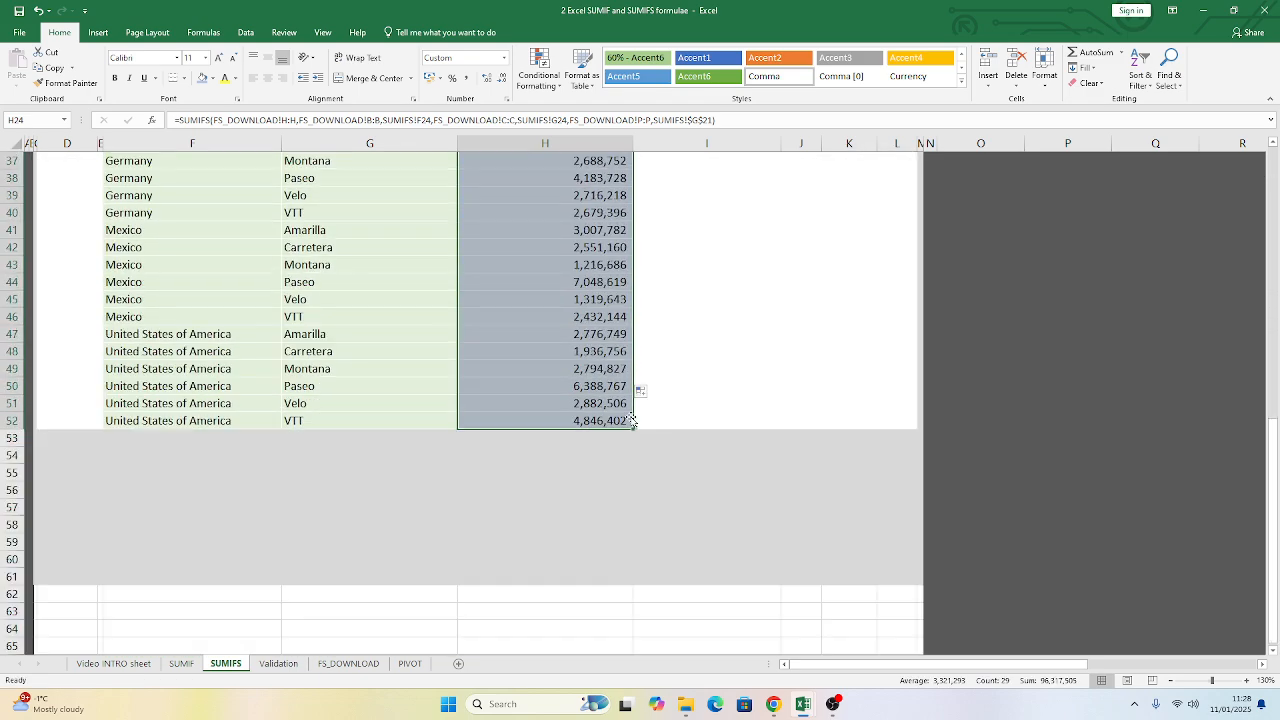
pyautogui.scroll(4, 620, 395)
pyautogui.scroll(7, 612, 395)
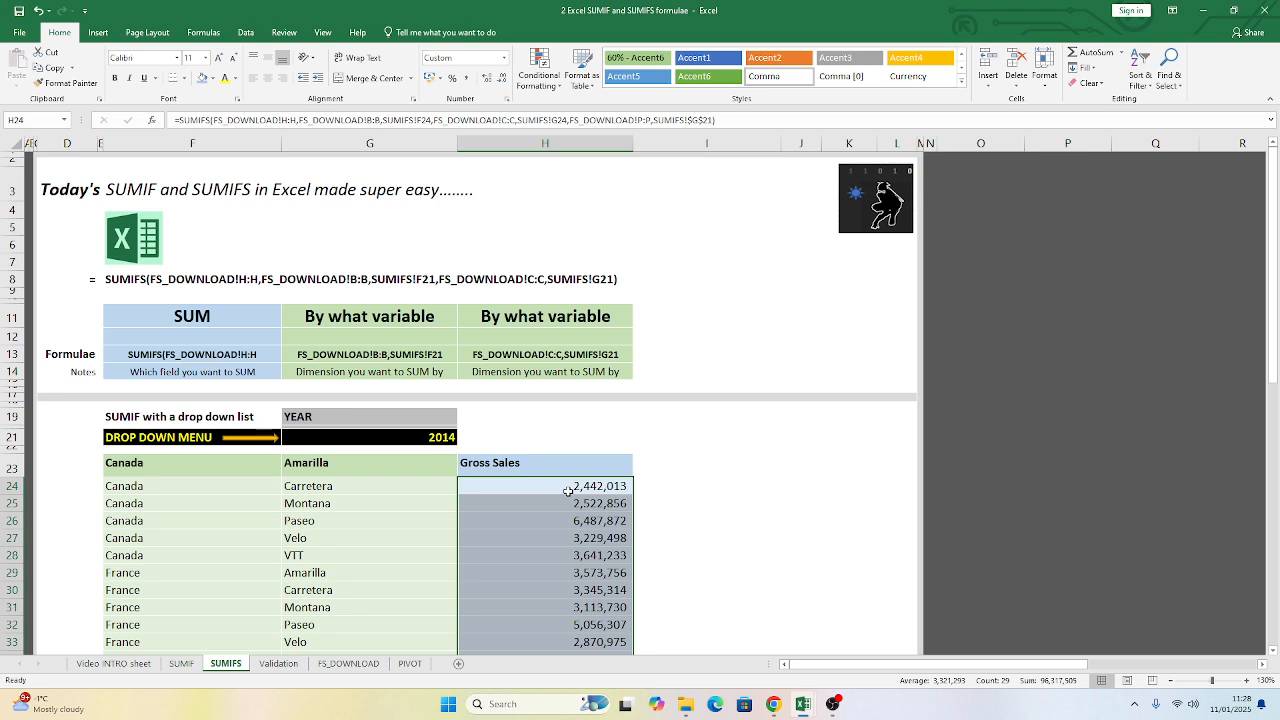
# - Inspect the formulas in H24, H28 and H31 for the $G$21 year reference
pyautogui.click(563, 485)
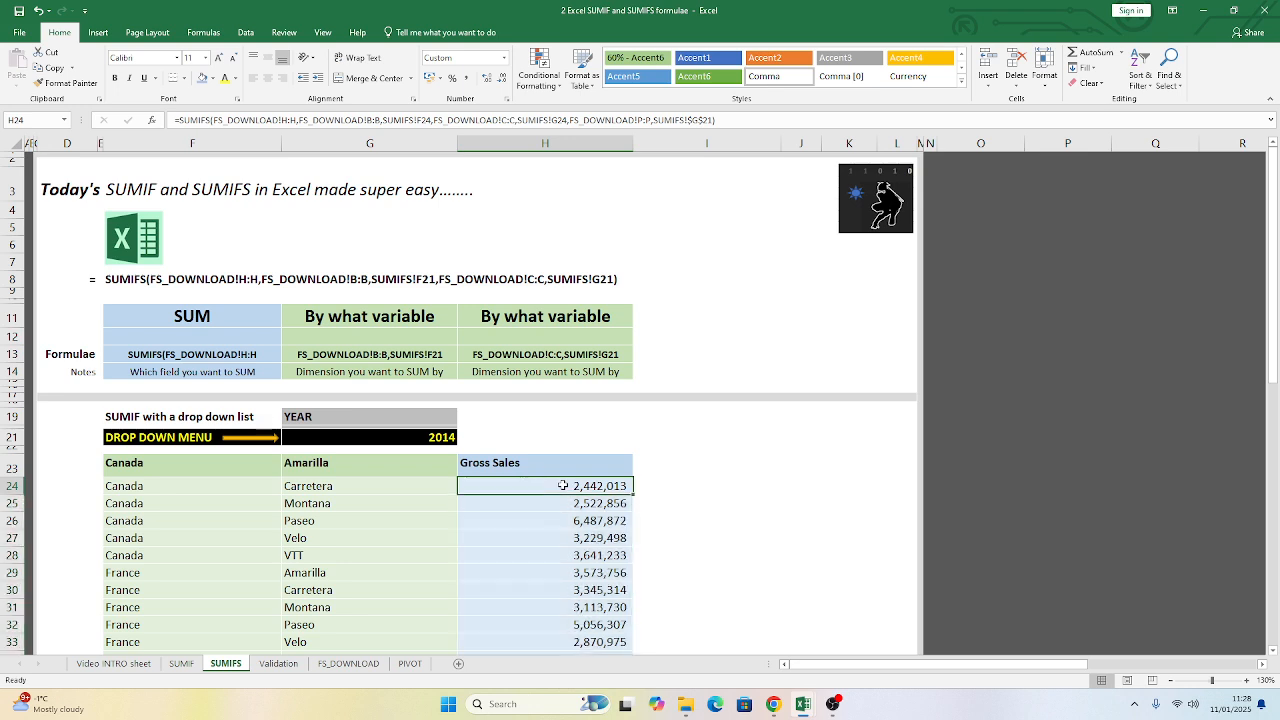
pyautogui.click(589, 553)
pyautogui.click(587, 608)
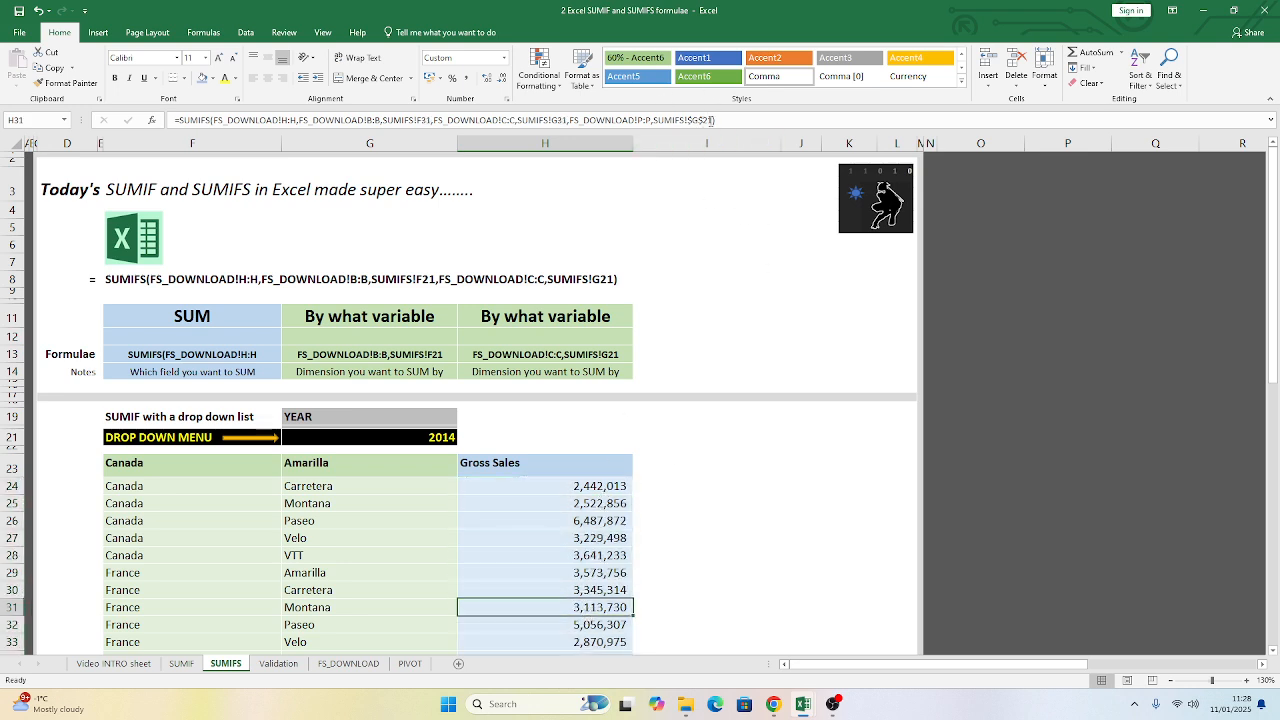
pyautogui.click(600, 486)
pyautogui.click(387, 437)
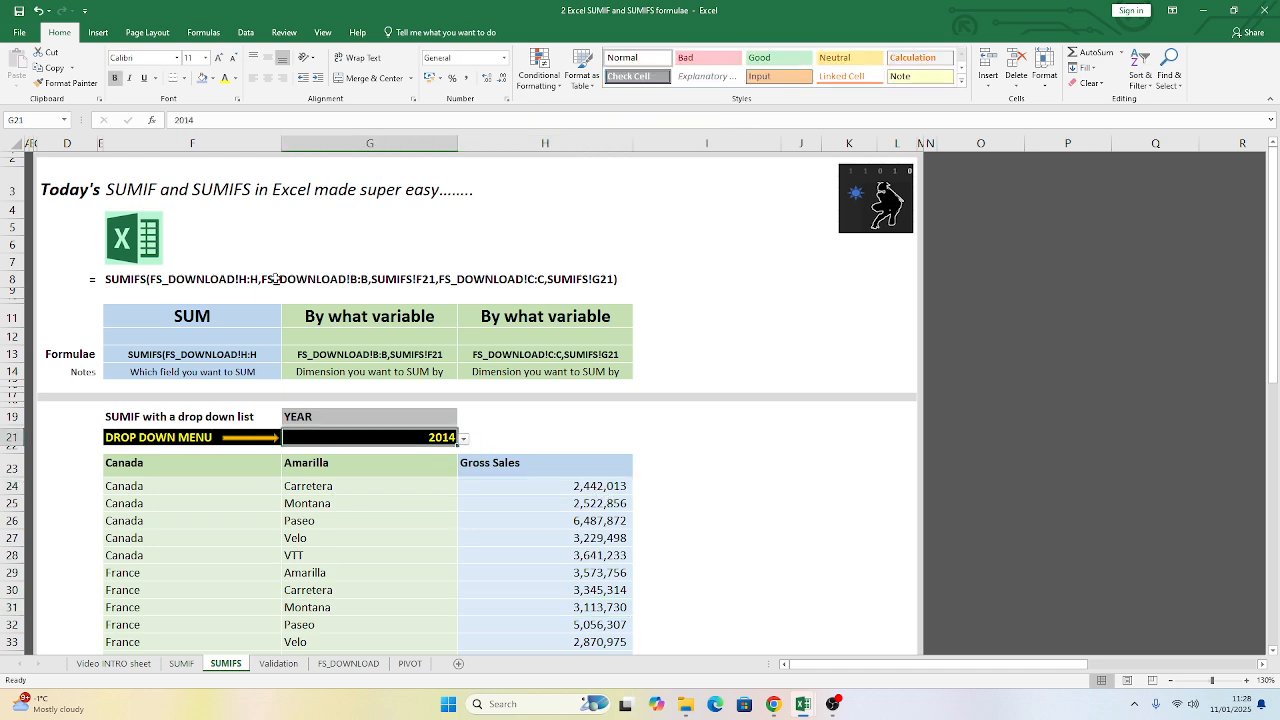
pyautogui.click(212, 78)
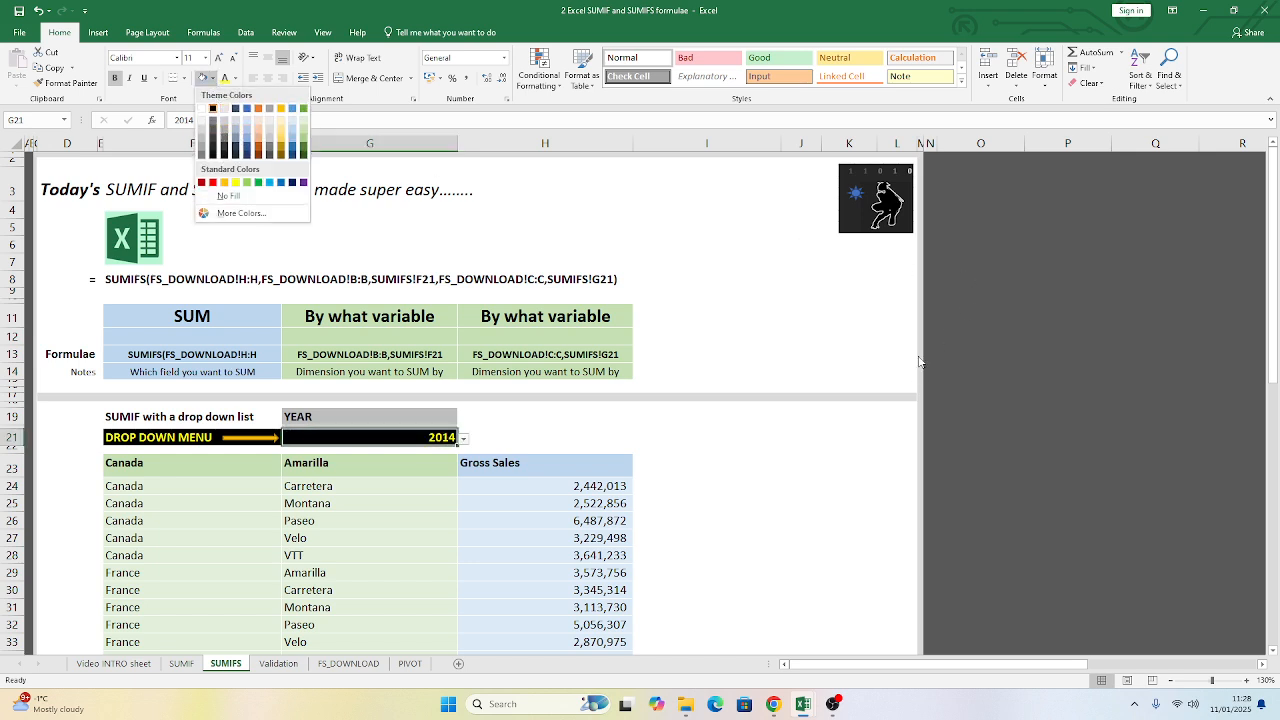
pyautogui.click(790, 296)
pyautogui.click(580, 486)
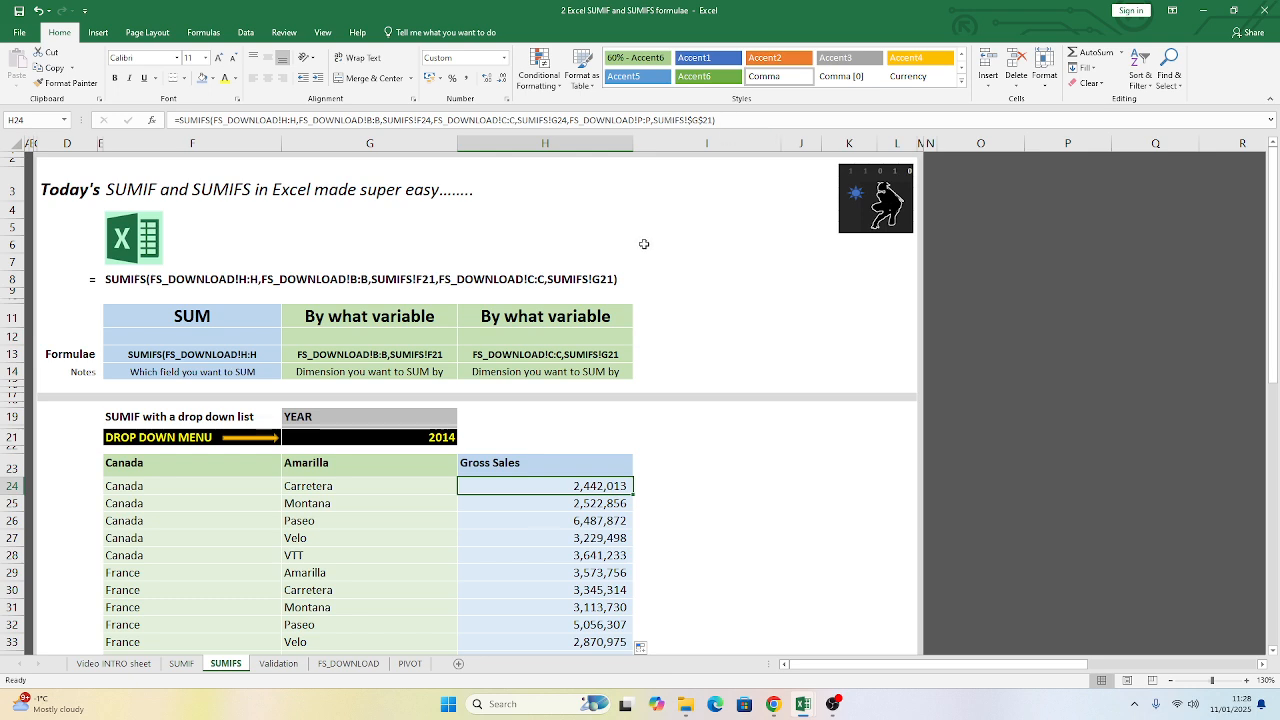
pyautogui.click(551, 518)
pyautogui.click(567, 487)
pyautogui.click(677, 520)
pyautogui.click(536, 488)
# - Choose 2013 as the year in G21 and review the Gross Sales values for that year
pyautogui.click(430, 437)
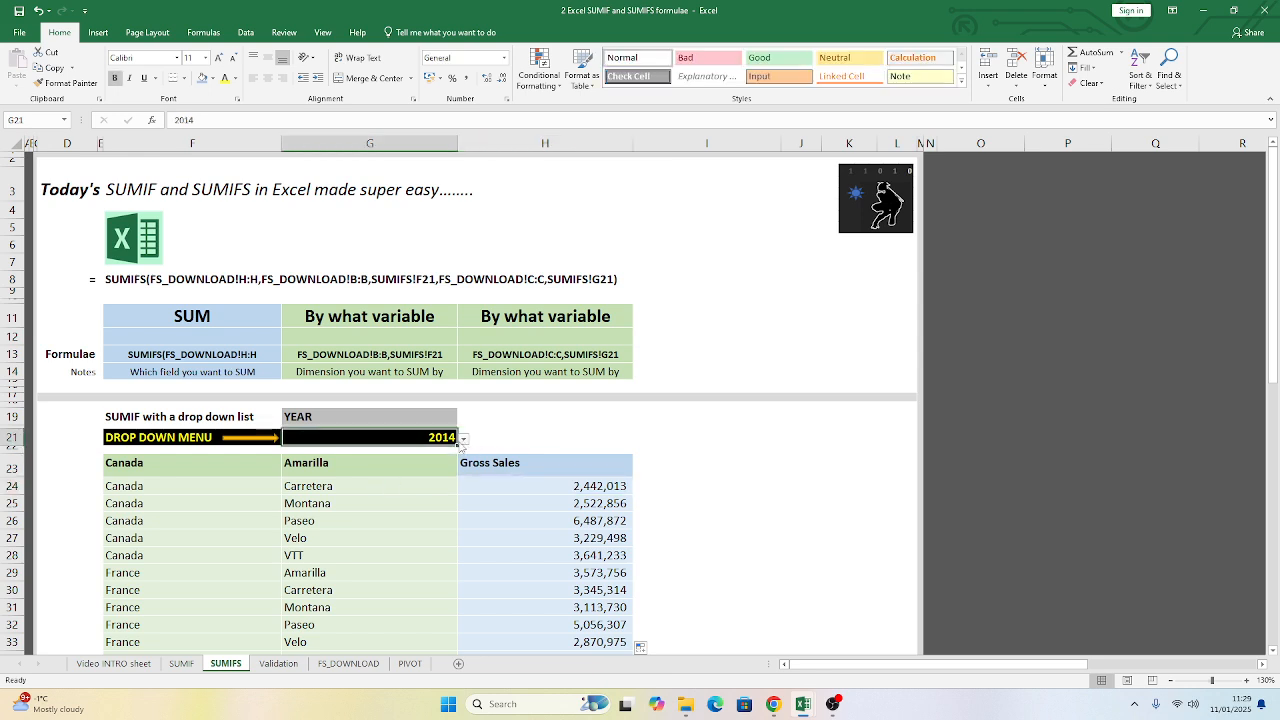
pyautogui.click(464, 440)
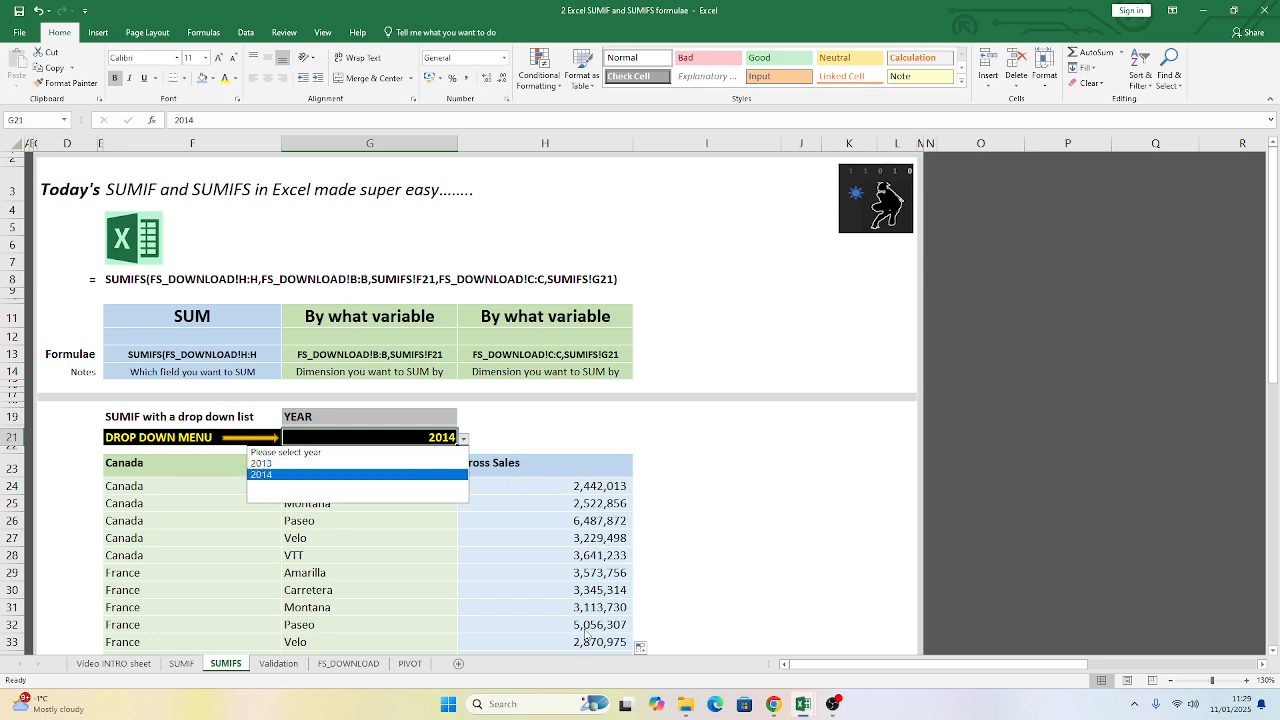
pyautogui.click(313, 466)
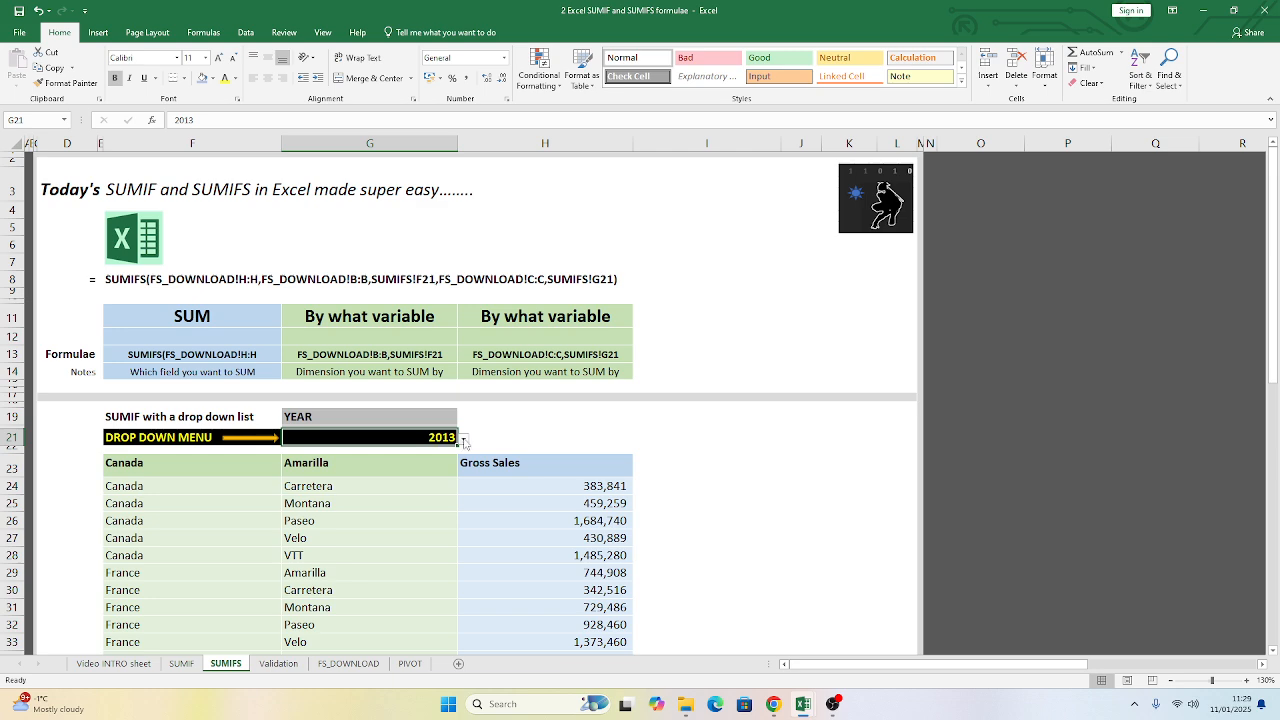
pyautogui.scroll(-3, 548, 598)
pyautogui.click(565, 385)
pyautogui.click(563, 480)
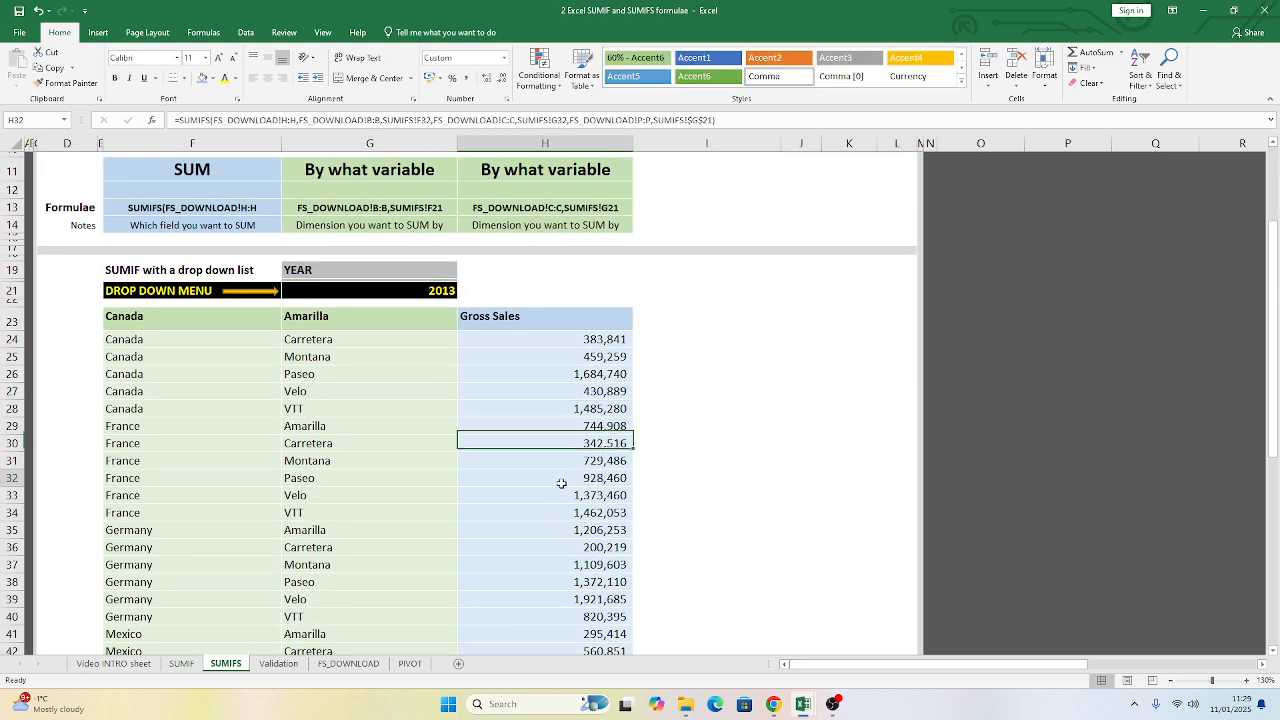
pyautogui.scroll(1, 606, 352)
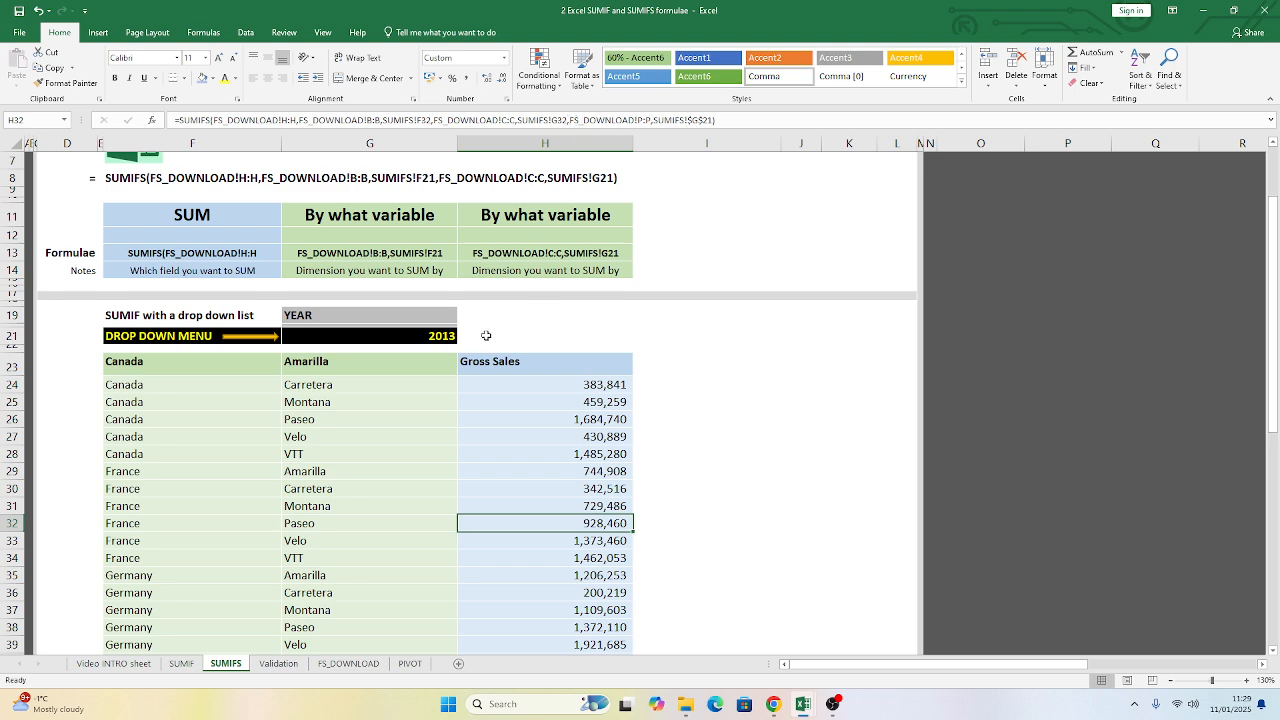
# - Set the year in G21 to 2014 and review the Gross Sales column
pyautogui.click(445, 338)
pyautogui.click(462, 338)
pyautogui.click(434, 373)
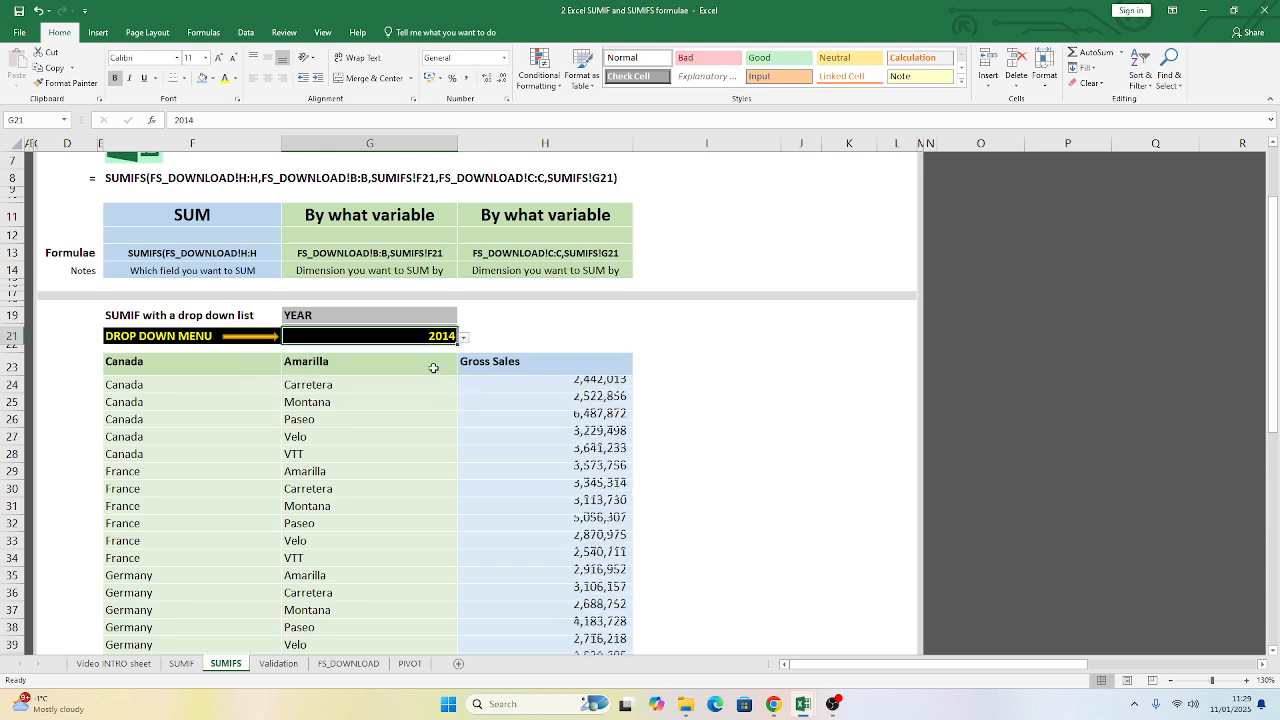
pyautogui.scroll(-7, 549, 528)
pyautogui.scroll(9, 550, 518)
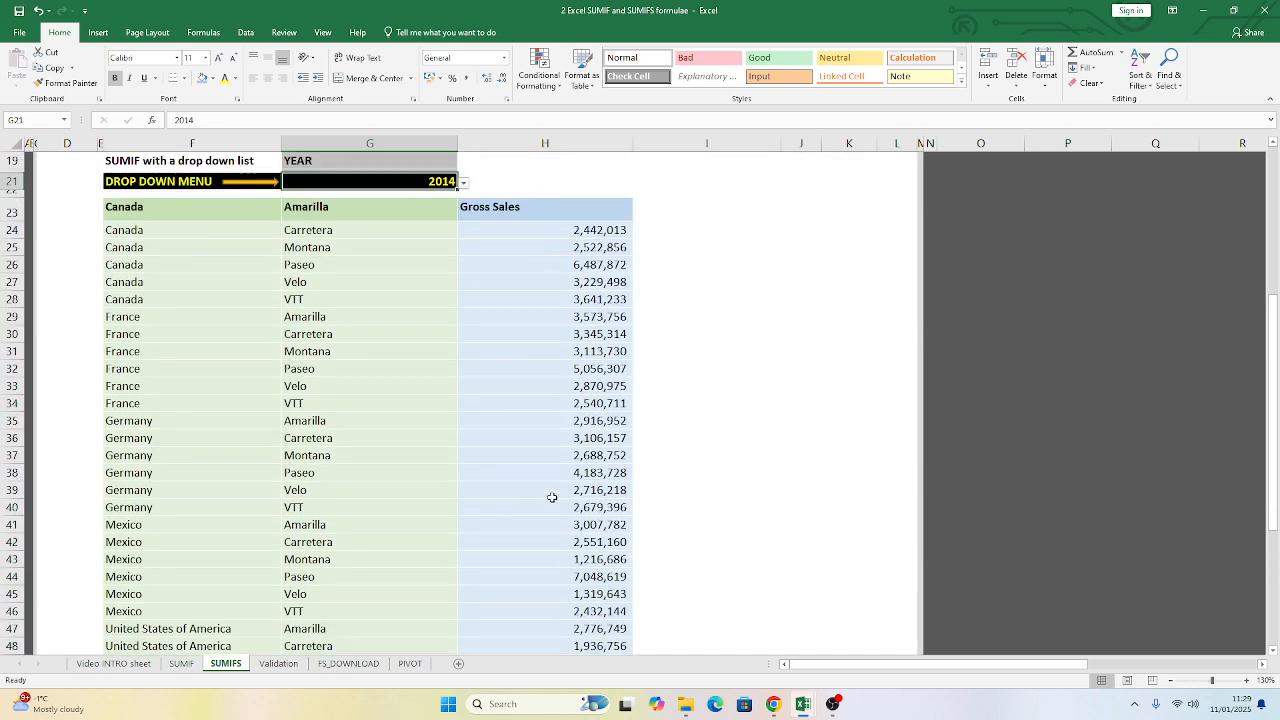
pyautogui.click(535, 427)
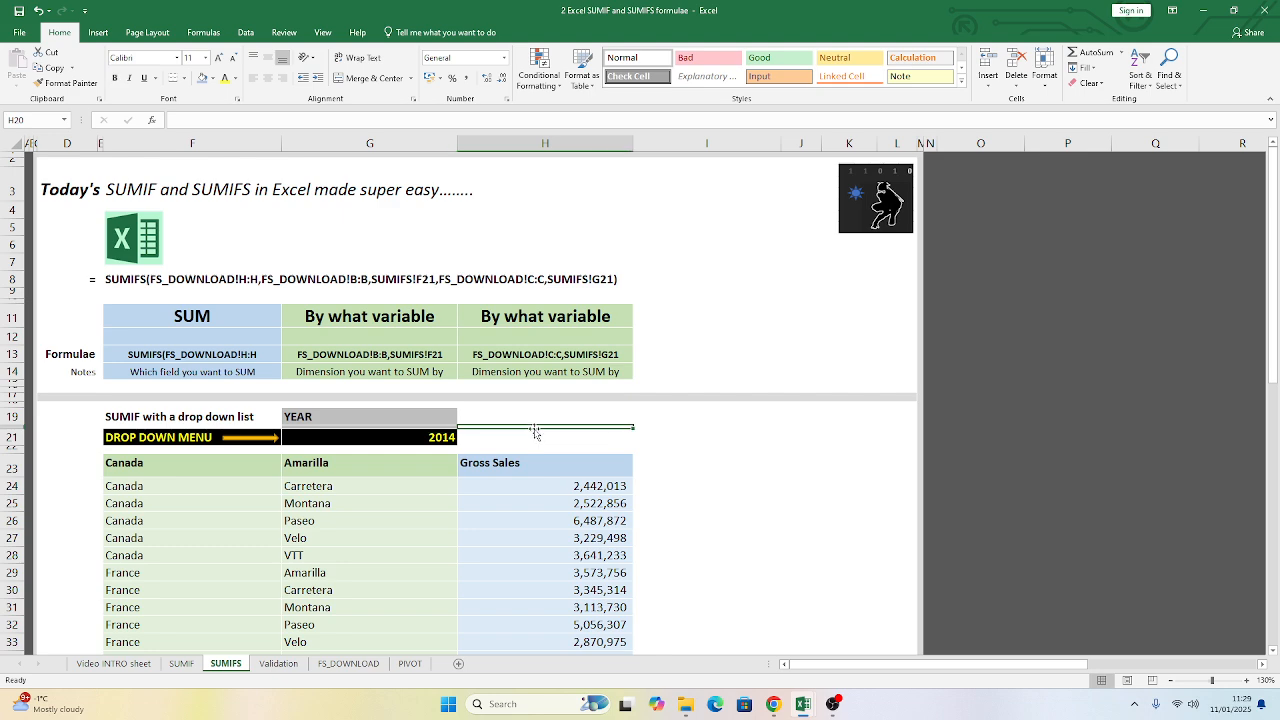
pyautogui.click(516, 441)
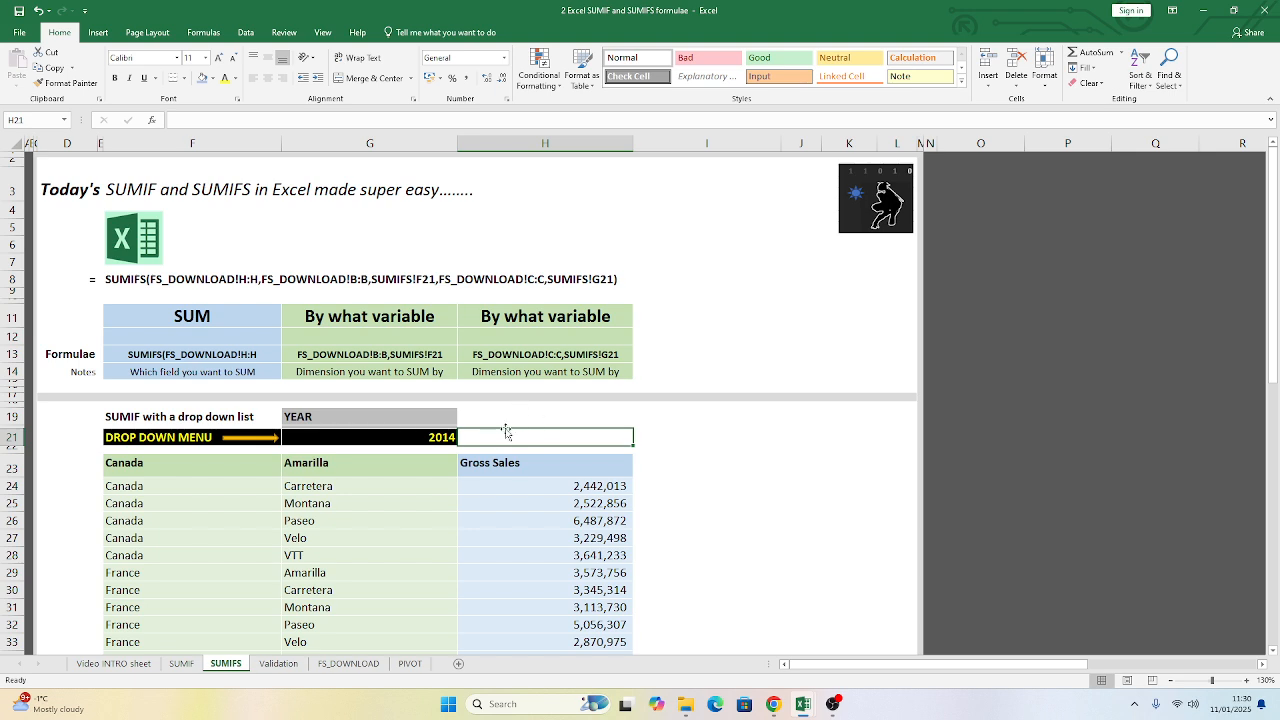
# - Review the year in G21 against the Gross Sales results in H24:H31 and the SUMIFS formula in H24
pyautogui.click(421, 437)
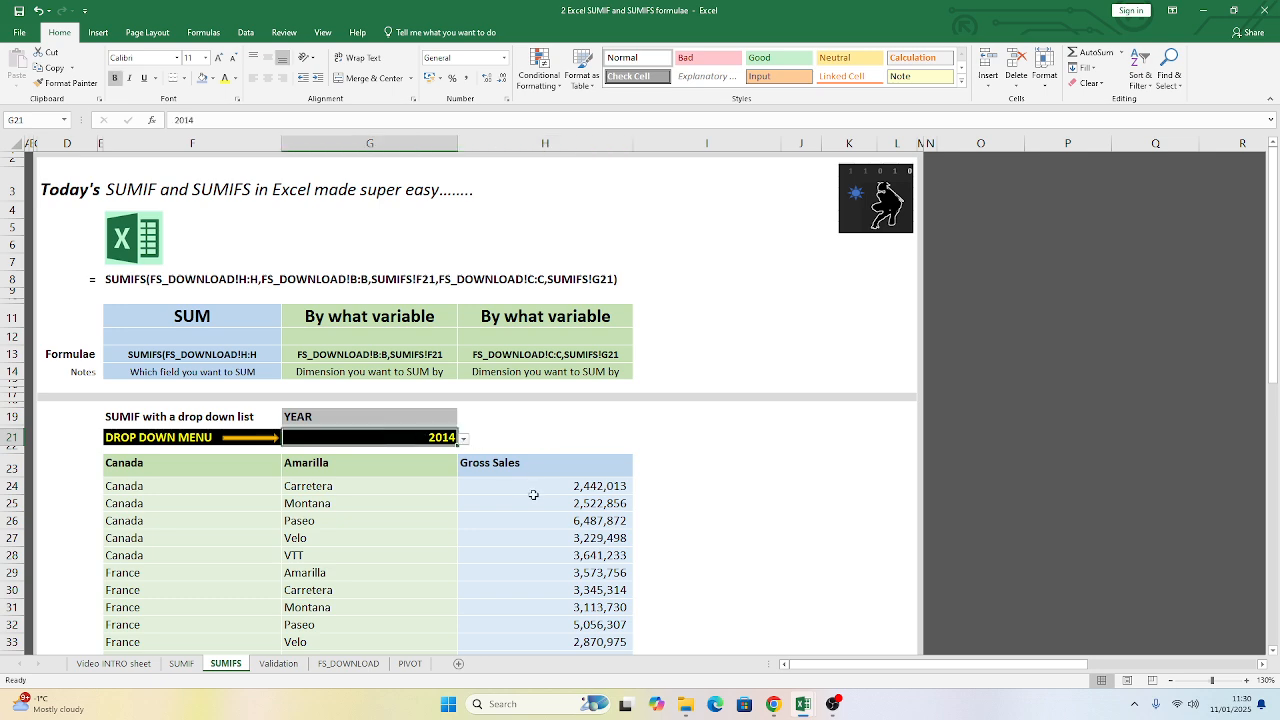
pyautogui.moveTo(503, 485); pyautogui.dragTo(506, 610)
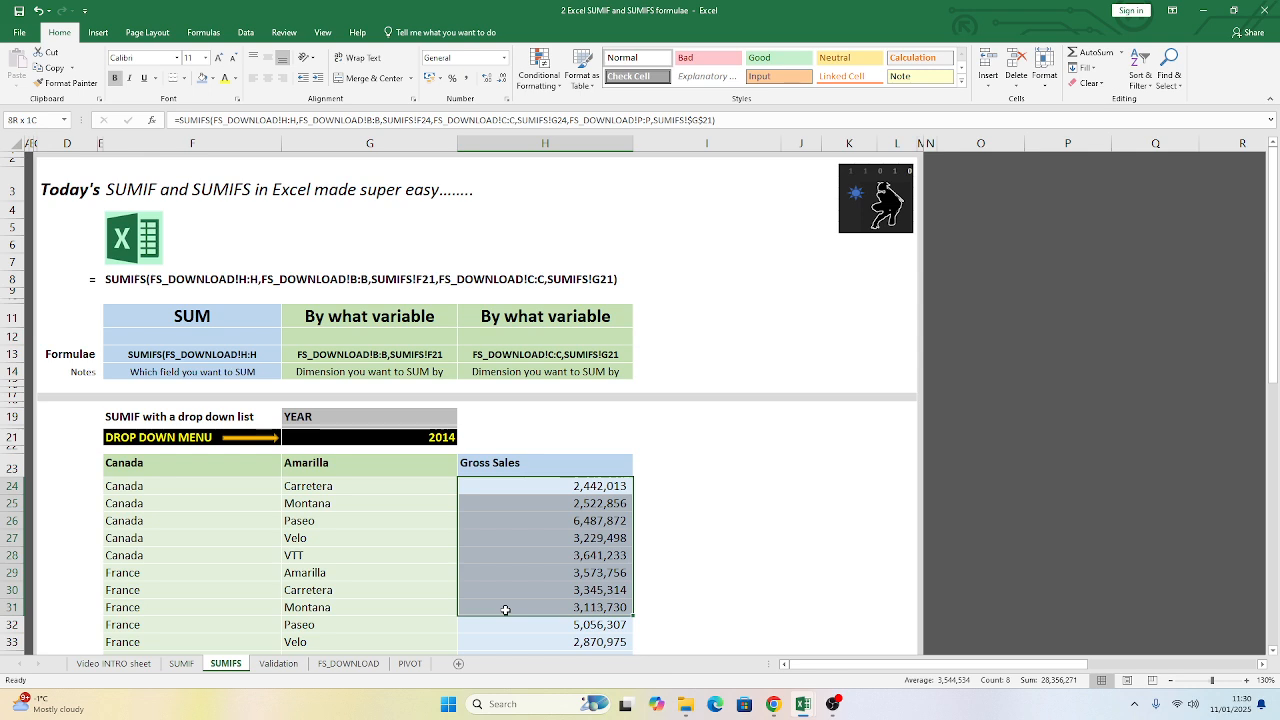
pyautogui.click(512, 437)
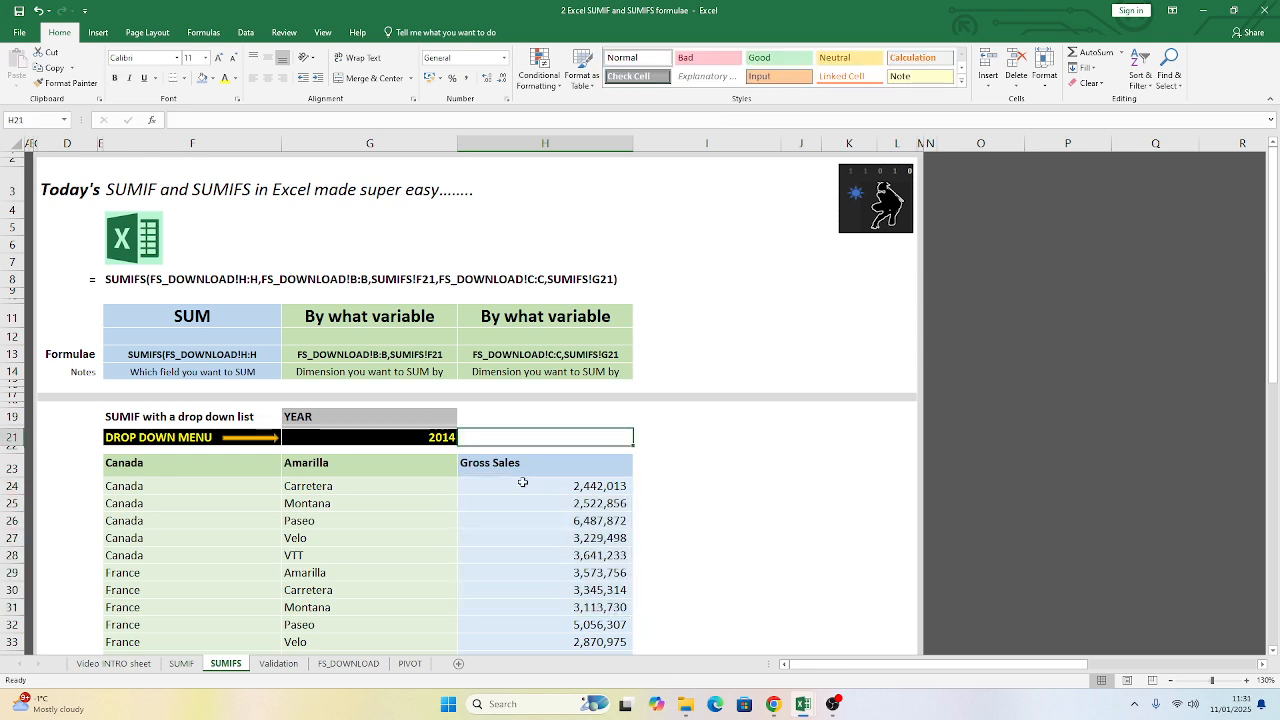
pyautogui.click(433, 438)
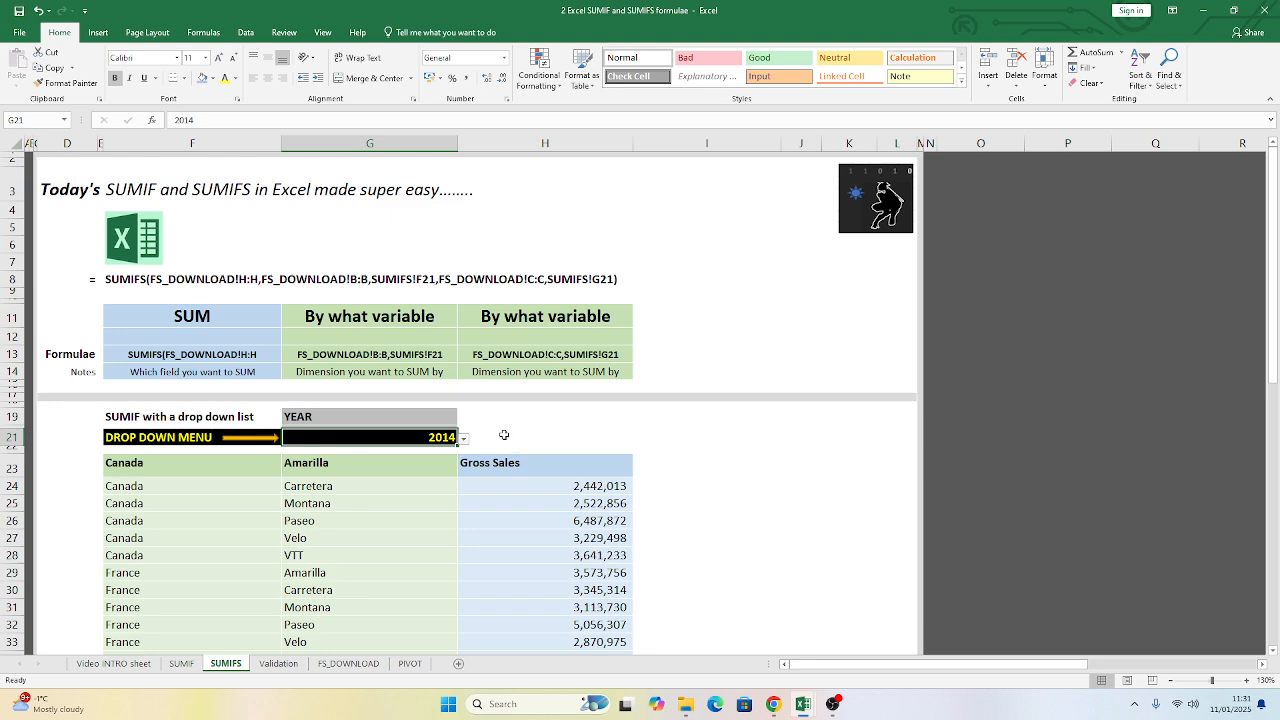
pyautogui.click(513, 439)
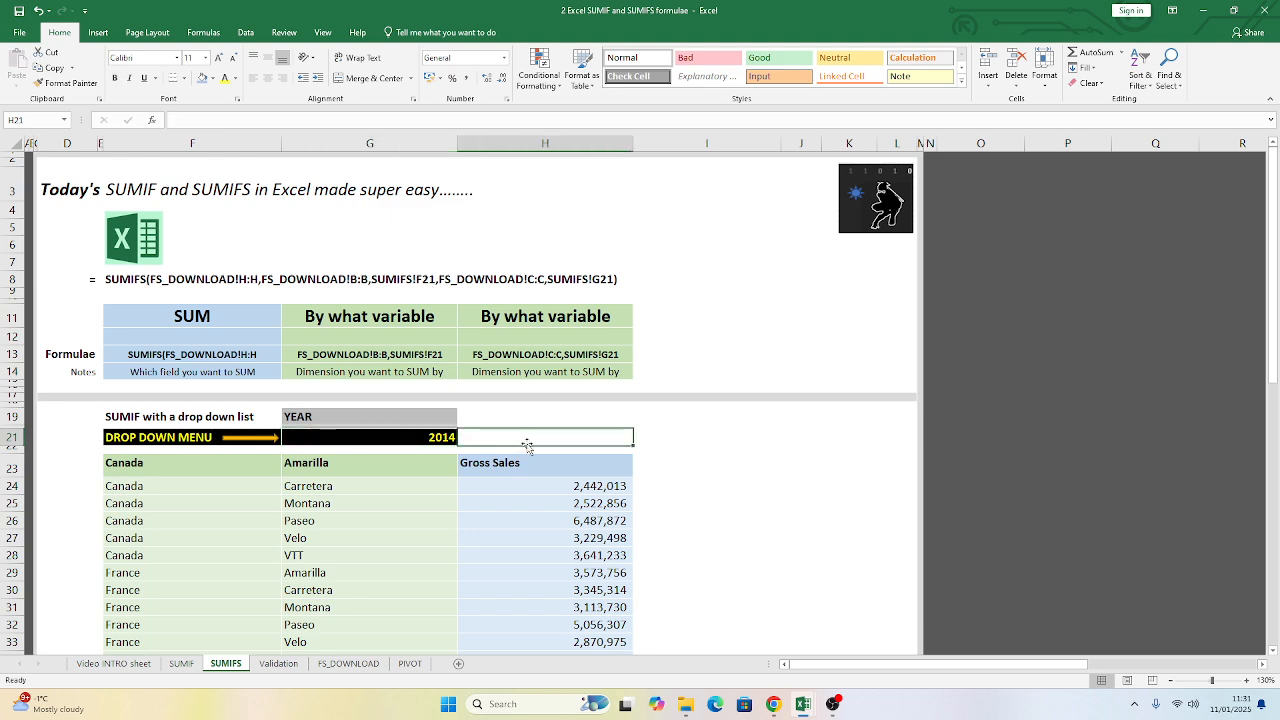
pyautogui.click(552, 463)
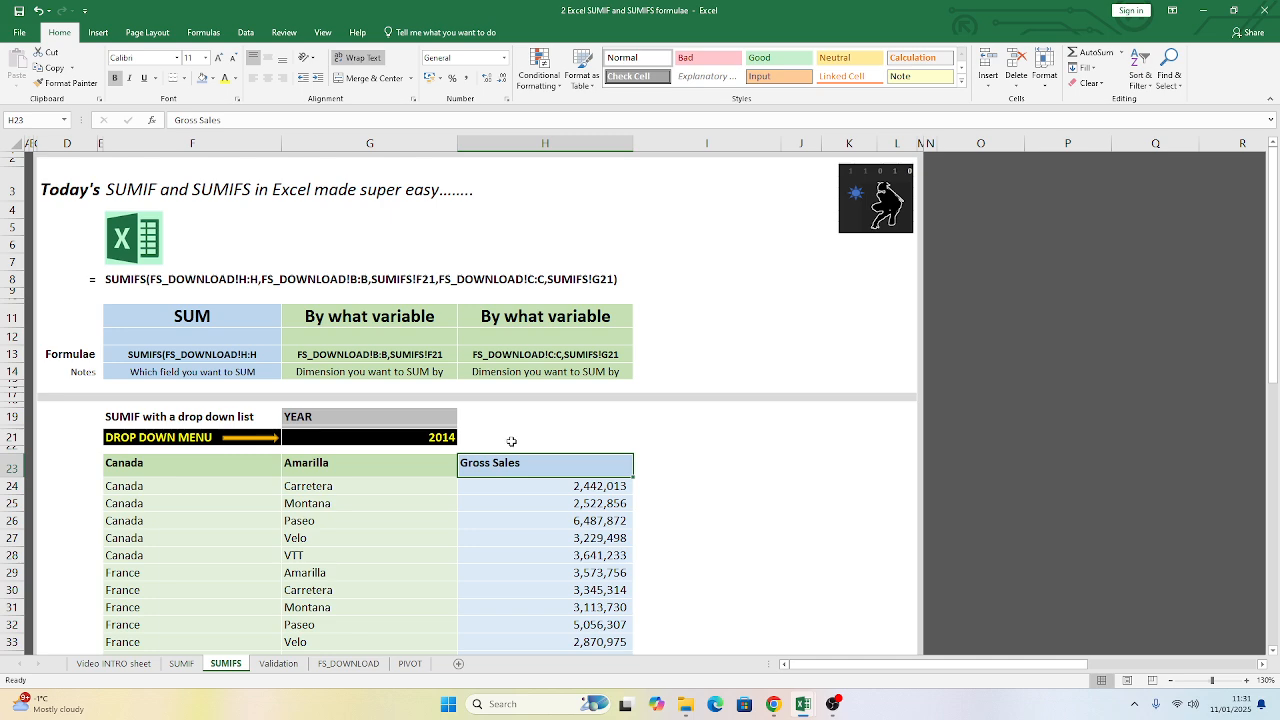
pyautogui.click(498, 494)
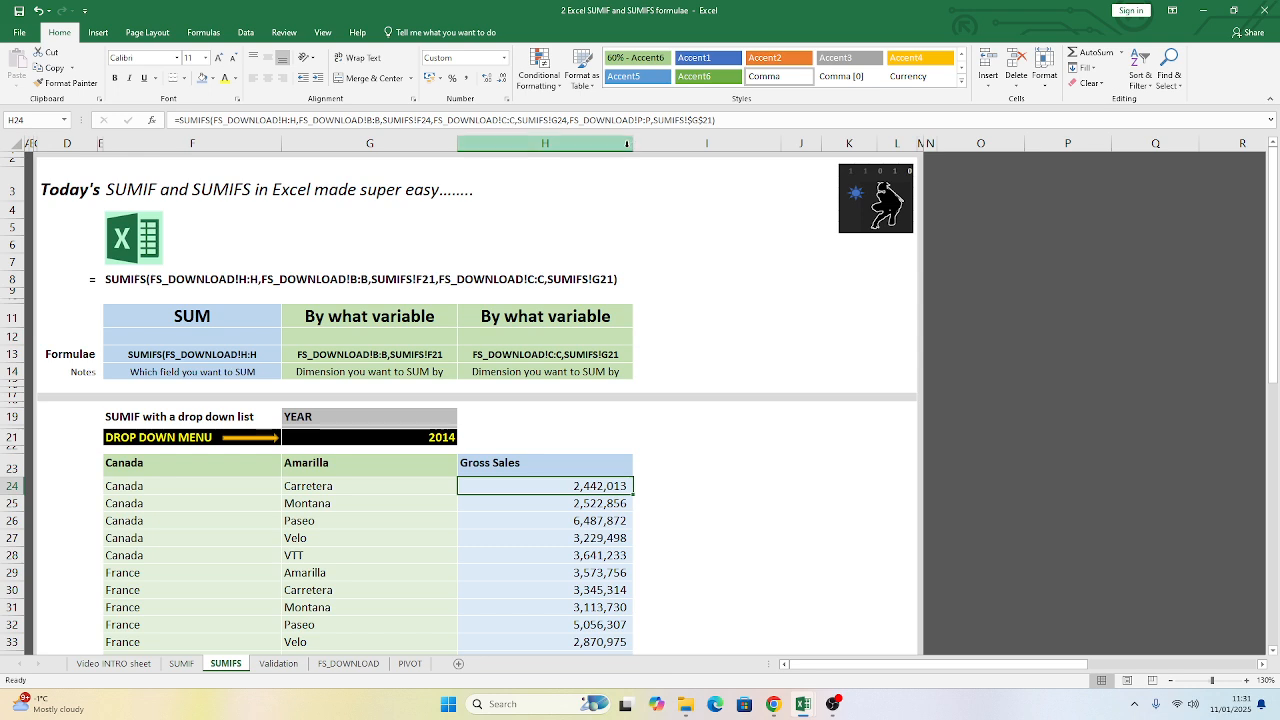
pyautogui.click(749, 486)
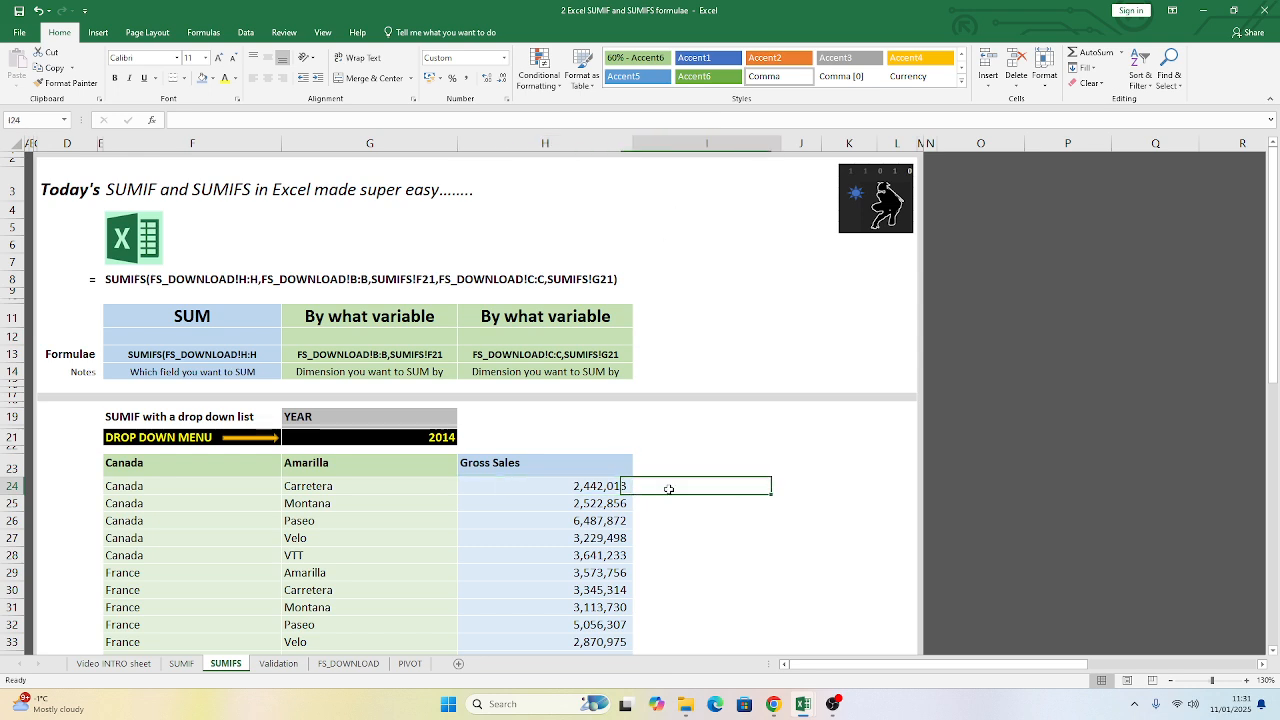
# - Copy the Gross Sales header from H23 into I23 and change its text to "Gross Sales named ranges"
pyautogui.click(602, 468)
pyautogui.hotkey('ctrl', 'c')
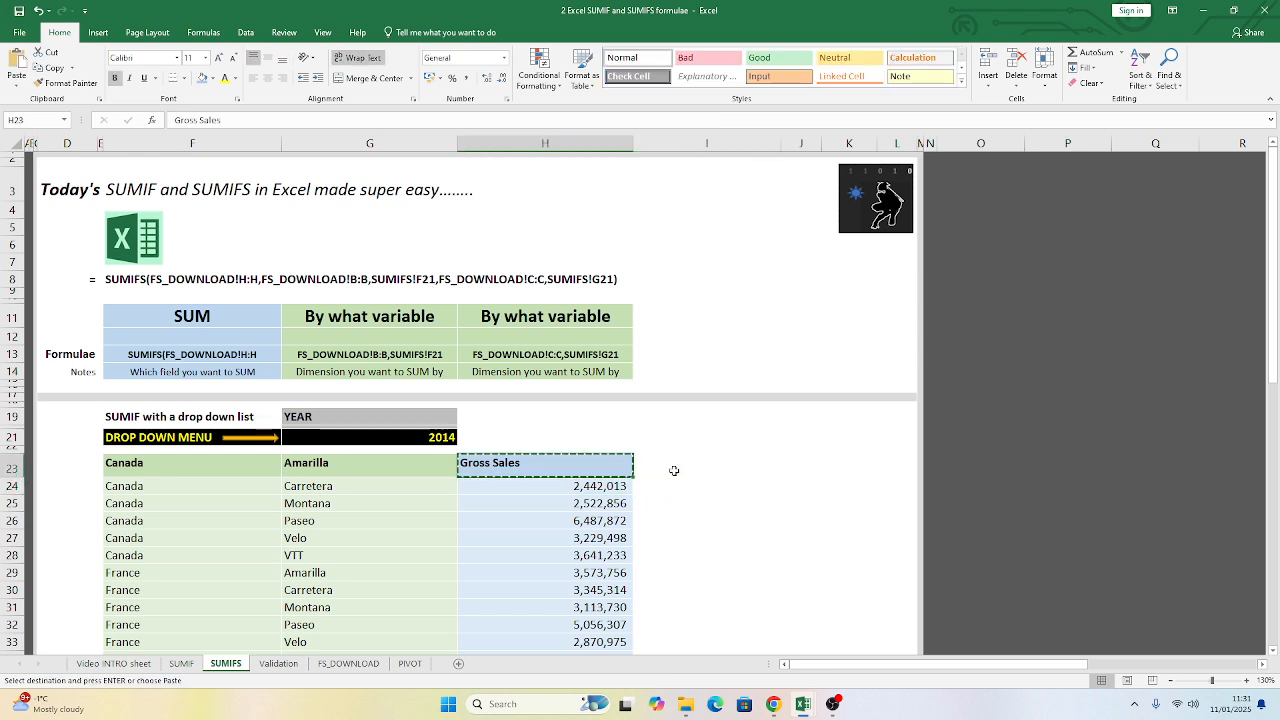
pyautogui.click(660, 470)
pyautogui.hotkey('ctrl', 'v')
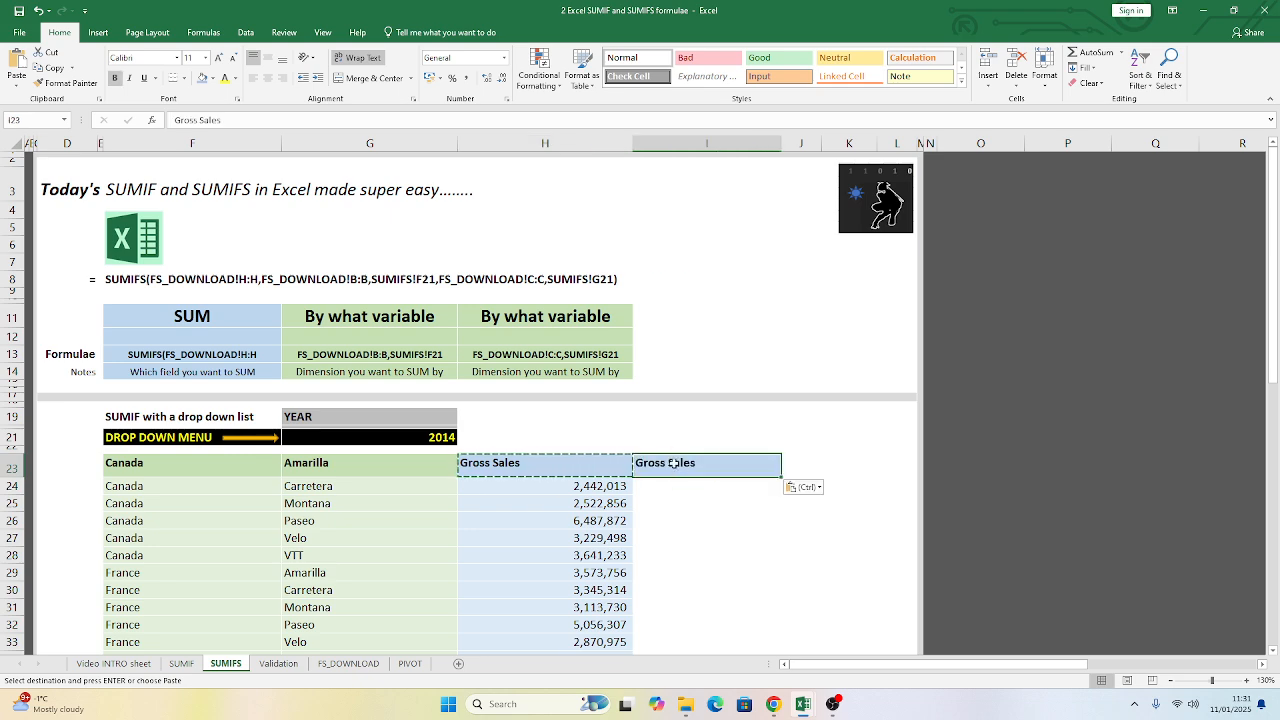
pyautogui.click(303, 120)
pyautogui.write('n')
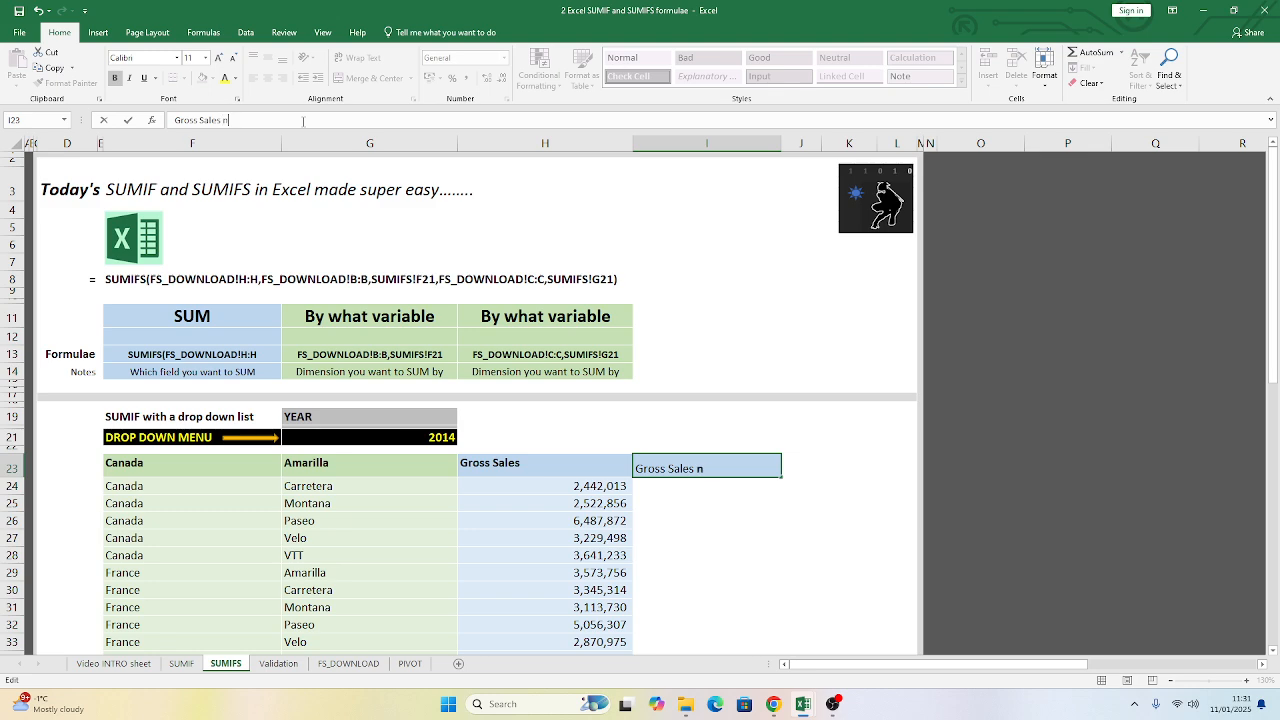
pyautogui.write('amed ranges')
pyautogui.press('Return')
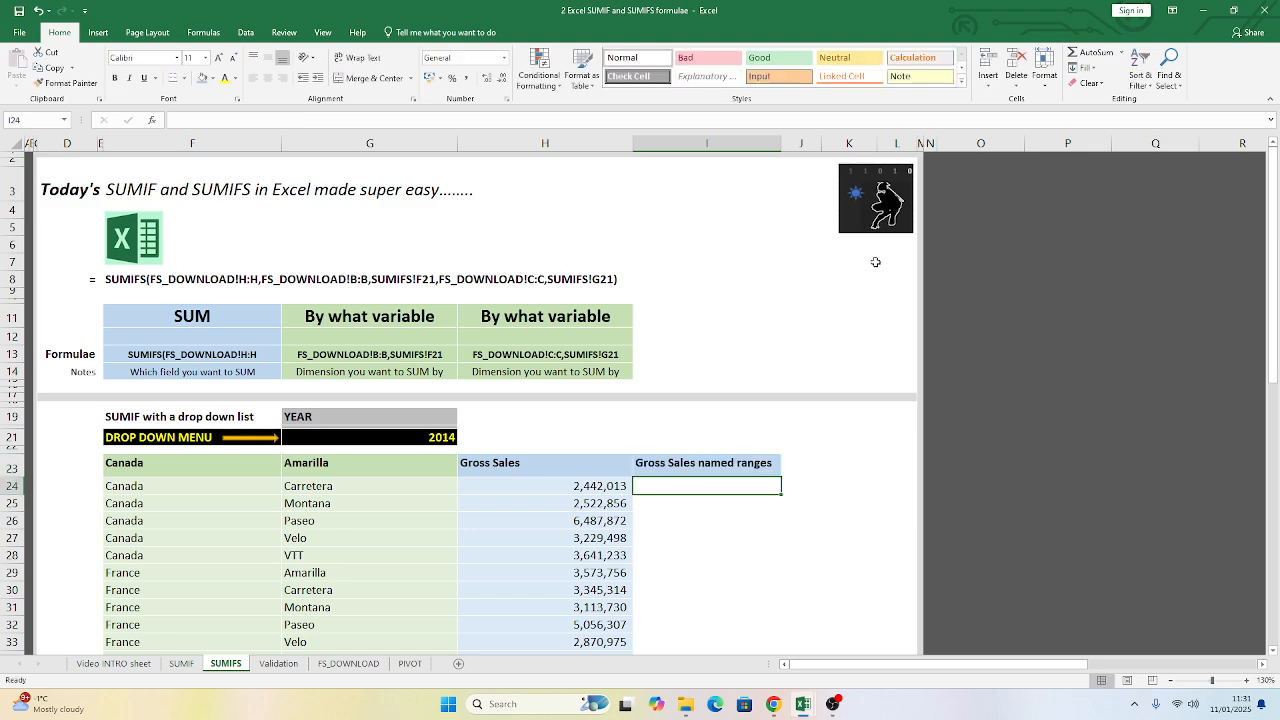
# - Copy the H24 formula cell with its formatting into I24 and fill it down the Gross Sales named ranges column
pyautogui.scroll(-2, 840, 270)
pyautogui.click(616, 388)
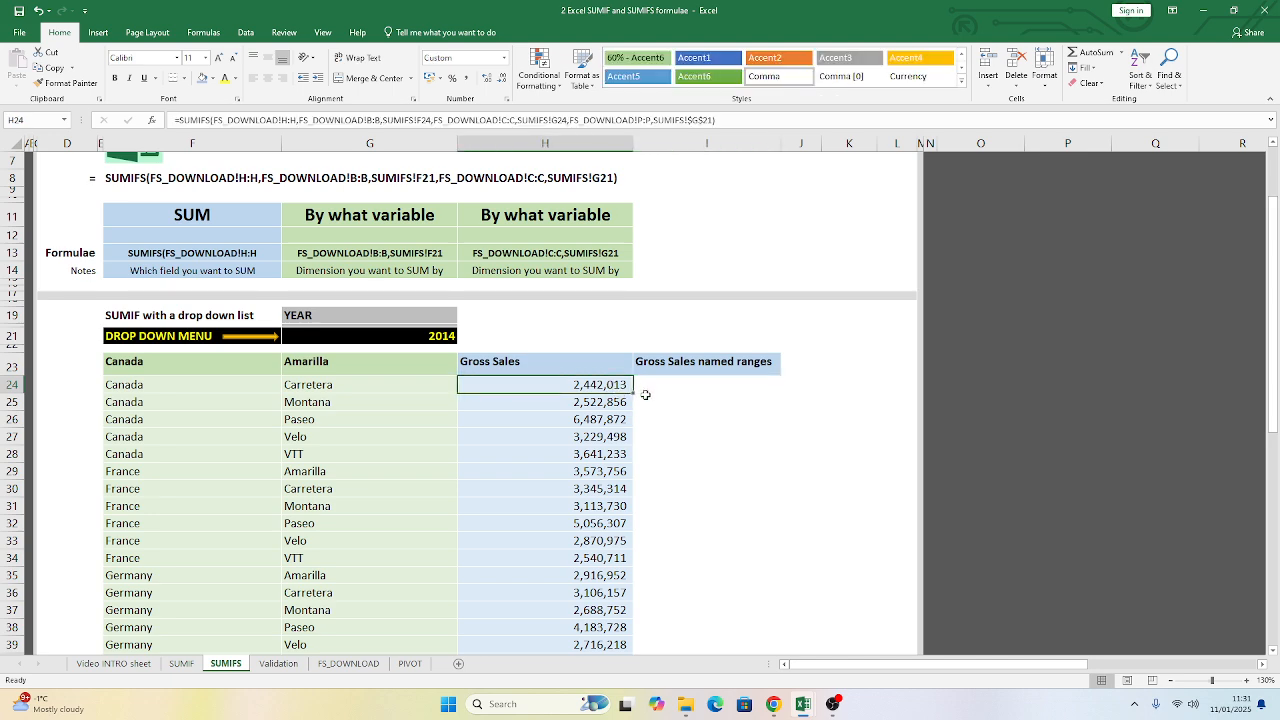
pyautogui.hotkey('ctrl', 'c')
pyautogui.click(737, 388)
pyautogui.hotkey('ctrl', 'v')
pyautogui.click(781, 400)
pyautogui.click(760, 386)
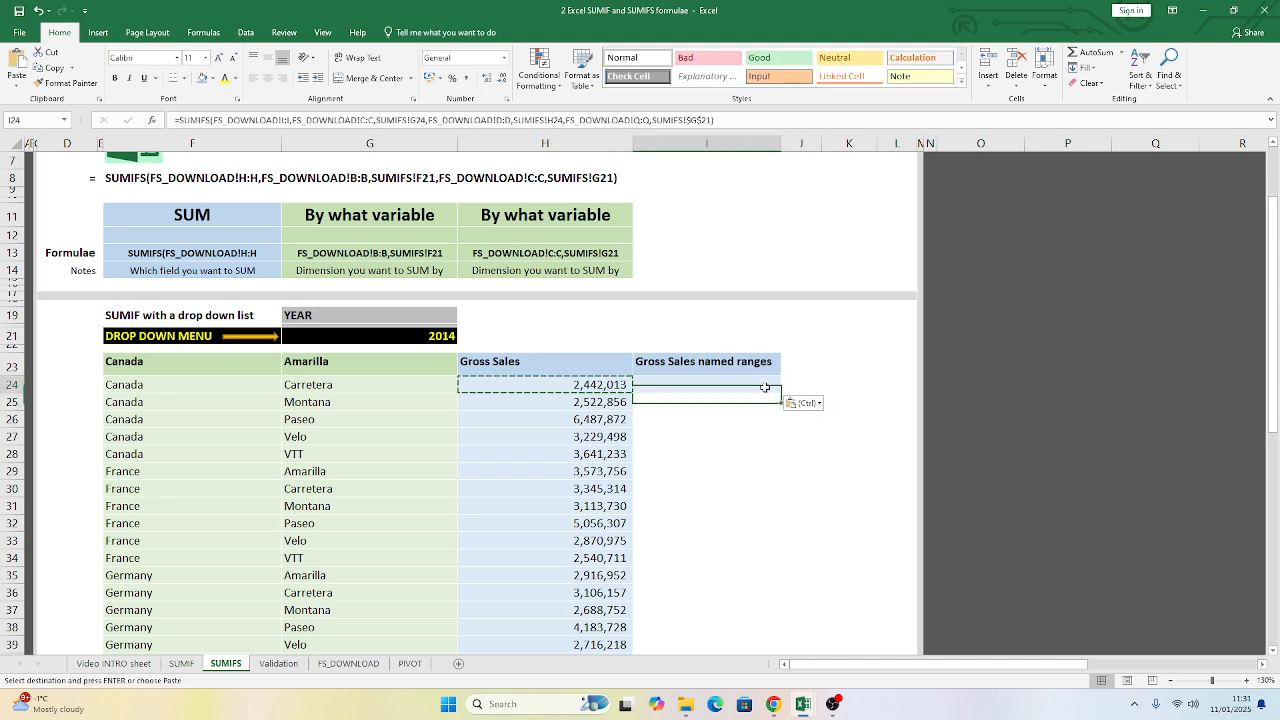
pyautogui.doubleClick(780, 393)
pyautogui.scroll(2, 722, 405)
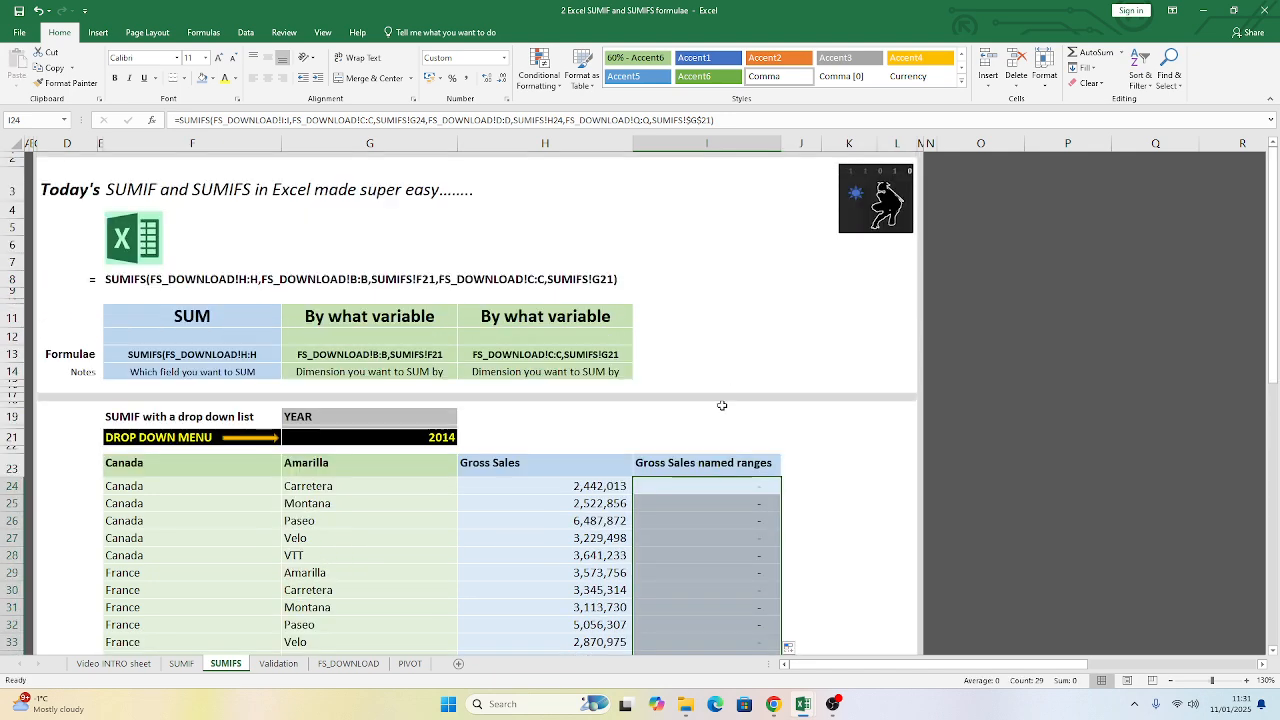
pyautogui.click(675, 488)
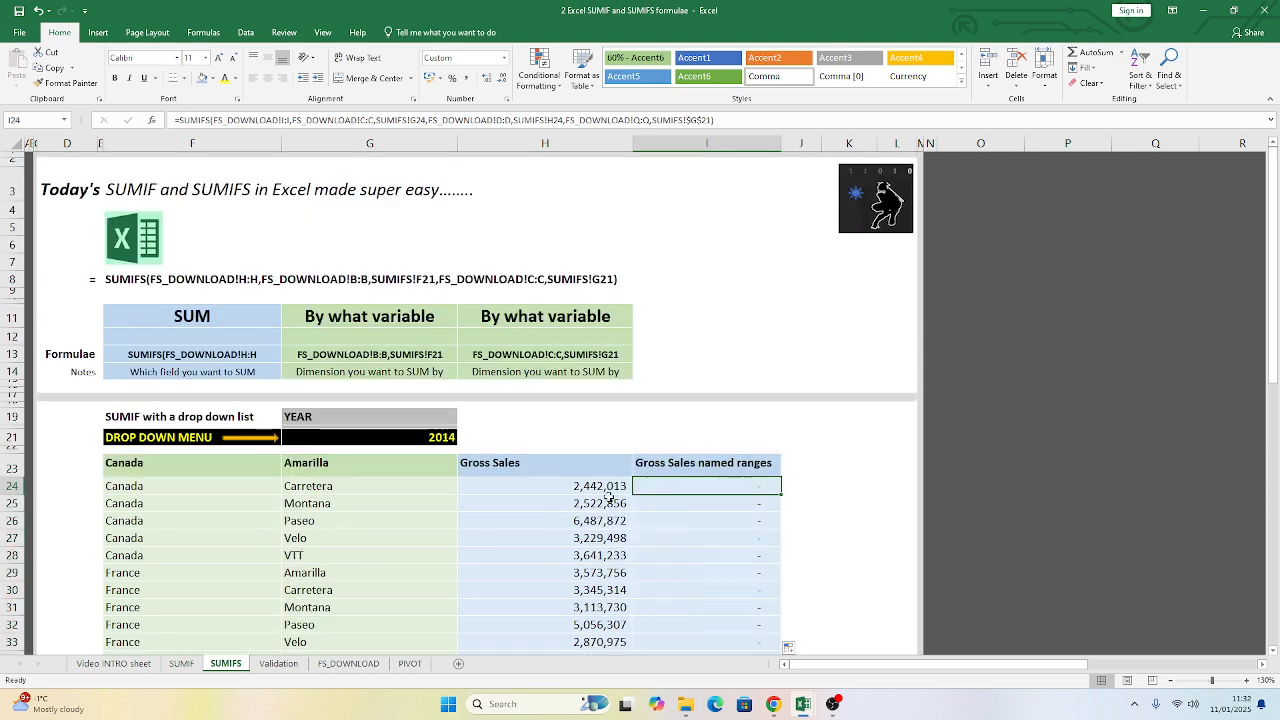
# - On the FS_DOWNLOAD sheet, define the name Gross for the whole Gross Sales column H
pyautogui.click(348, 665)
pyautogui.click(477, 142)
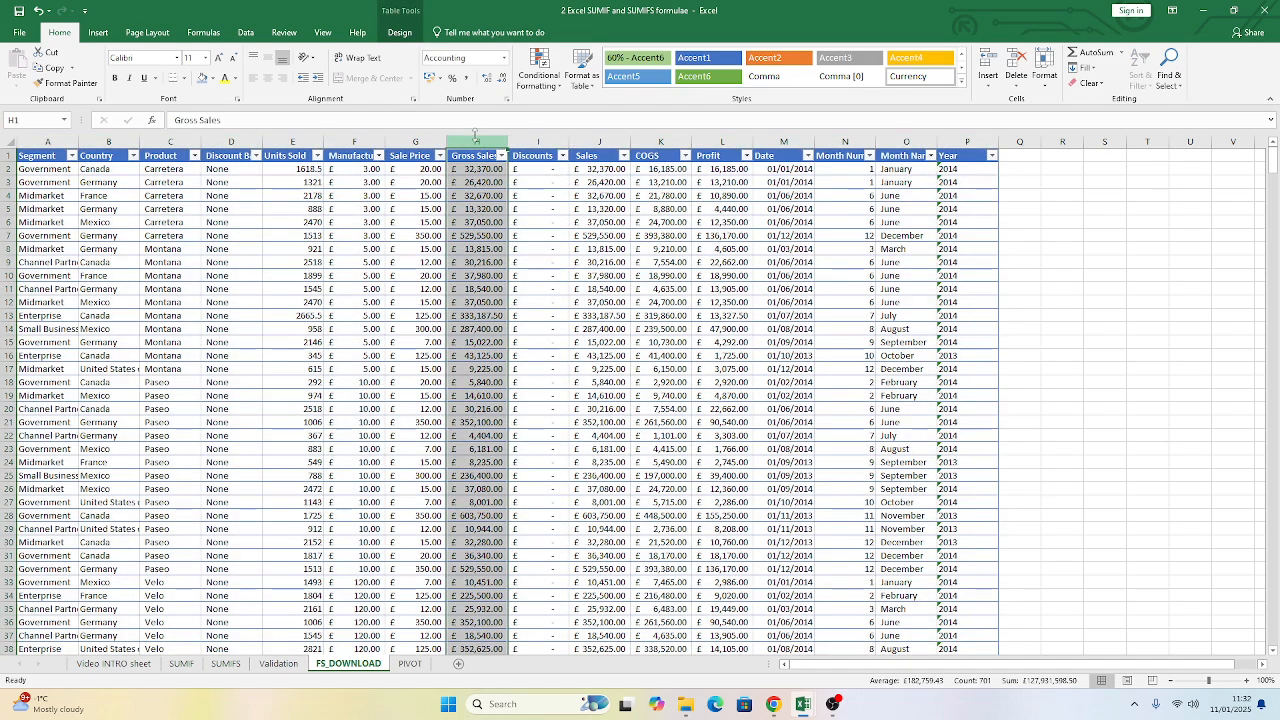
pyautogui.click(58, 119)
pyautogui.write('Gross')
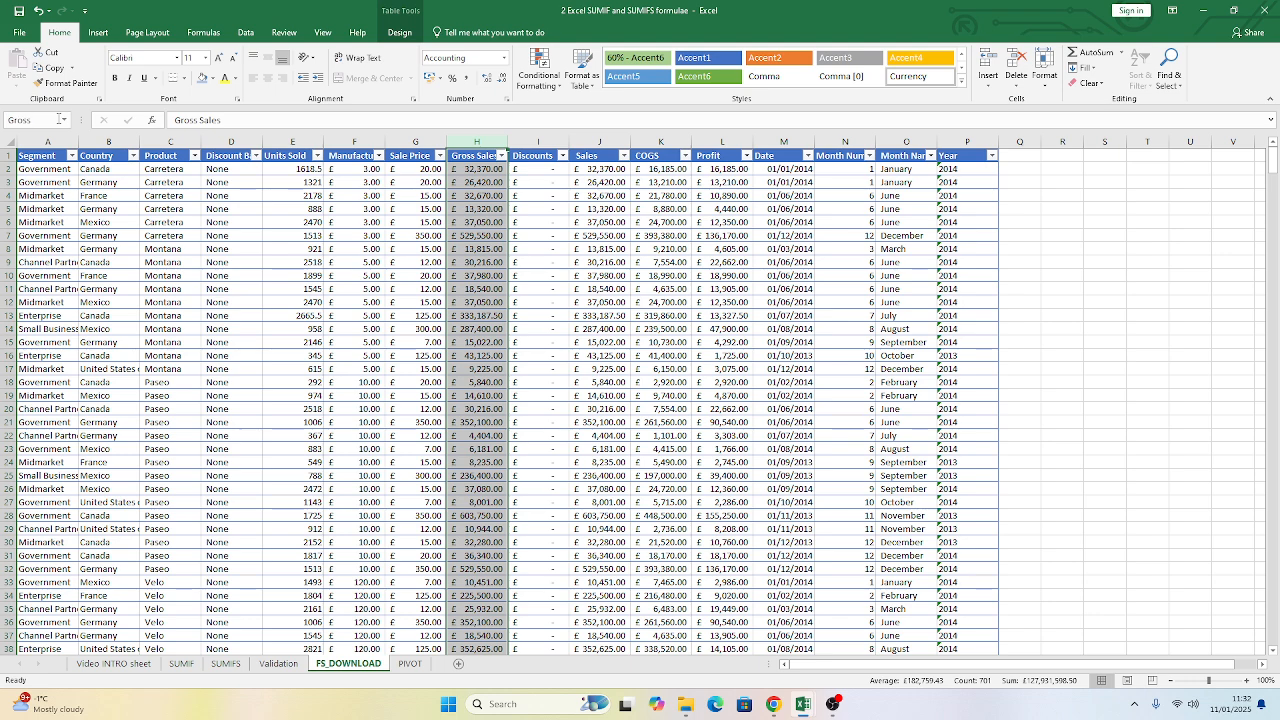
pyautogui.press('Return')
# - Define the name Country for the whole Country column B
pyautogui.click(102, 143)
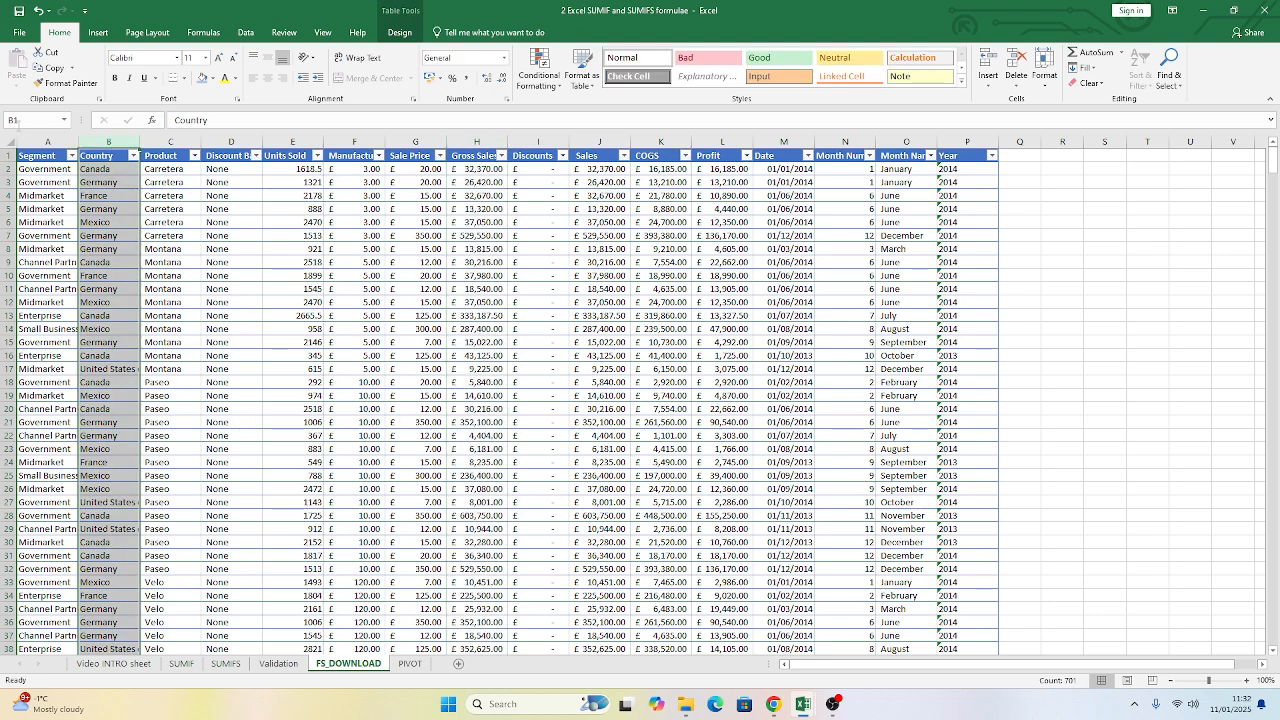
pyautogui.click(16, 119)
pyautogui.write('Country')
pyautogui.press('Return')
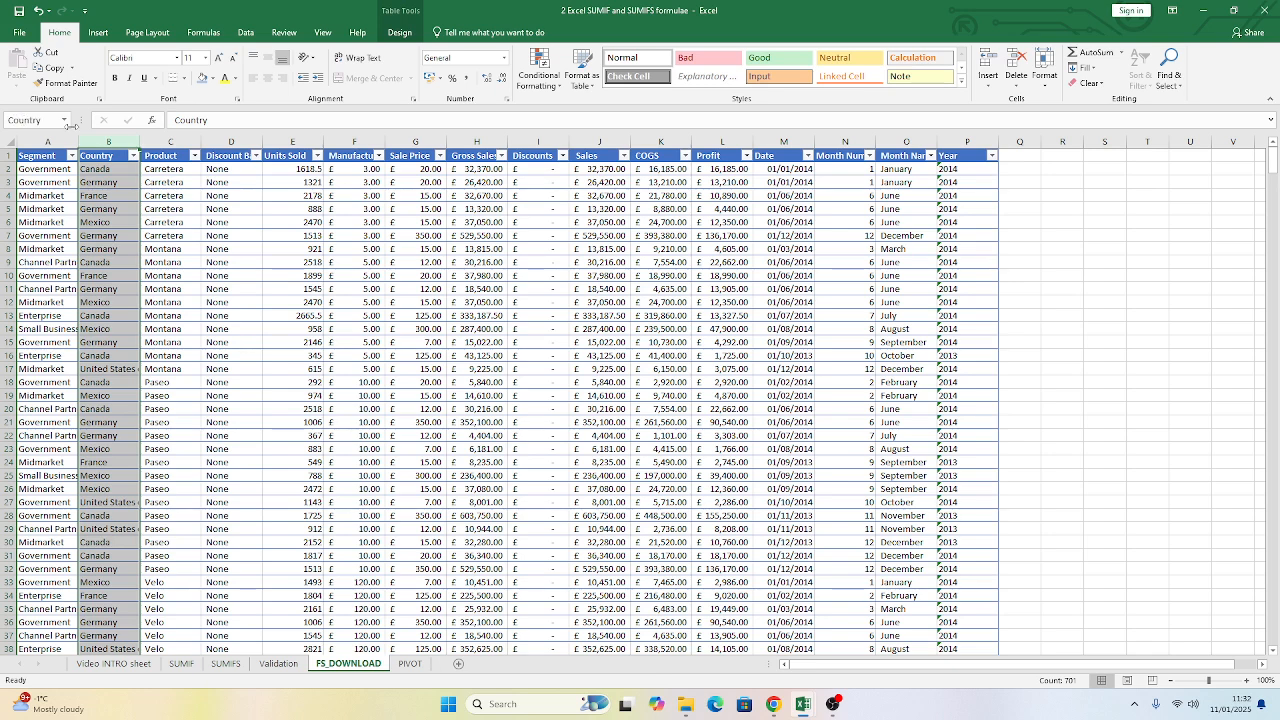
# - Define the name Product for the whole Product column C
pyautogui.click(170, 143)
pyautogui.click(45, 119)
pyautogui.write('C')
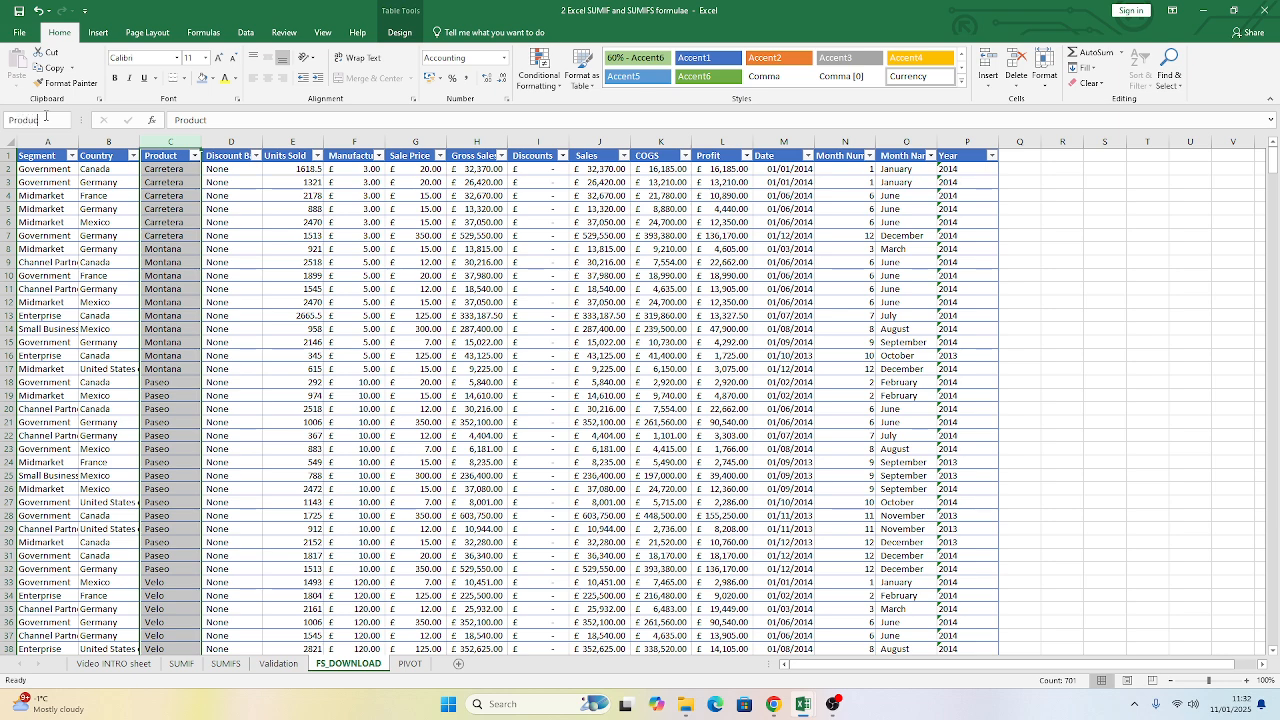
pyautogui.write('roduct')
pyautogui.press('Return')
# - Define the name Year for the whole Year column P
pyautogui.click(958, 143)
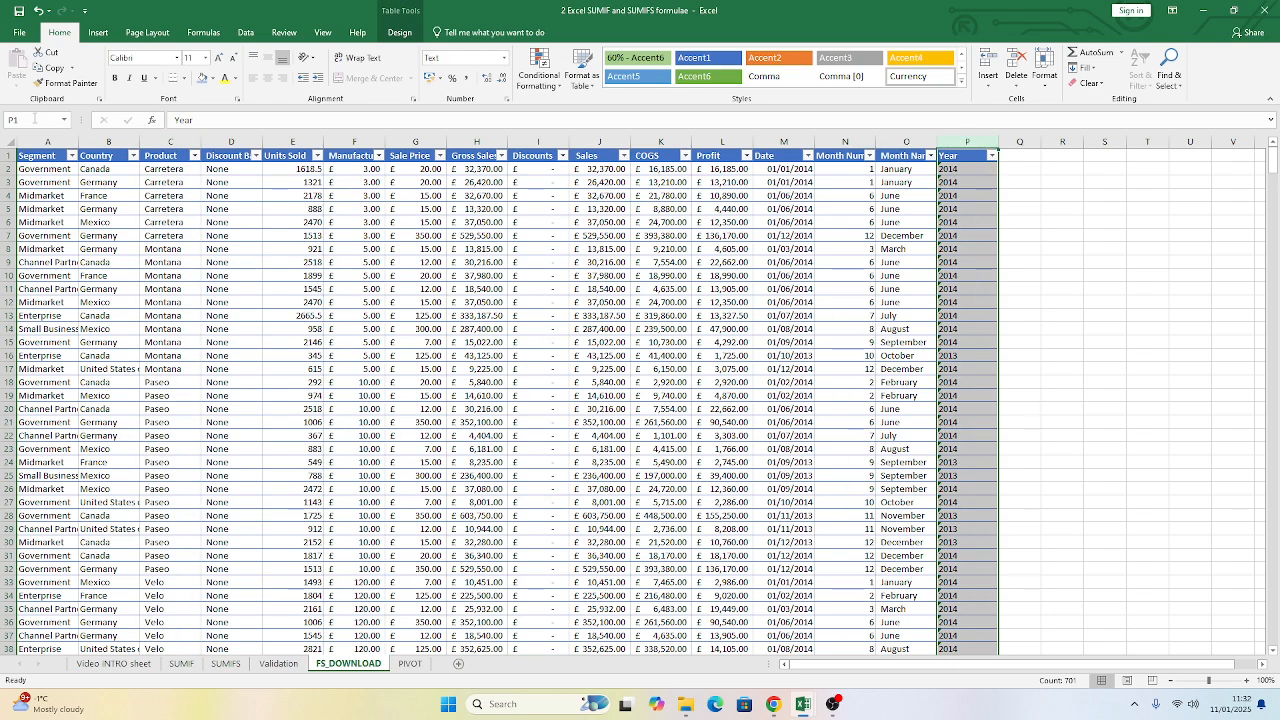
pyautogui.click(34, 117)
pyautogui.write('Year')
pyautogui.press('Return')
# - Select the Year column P and check the workbook's list of defined names
pyautogui.click(399, 32)
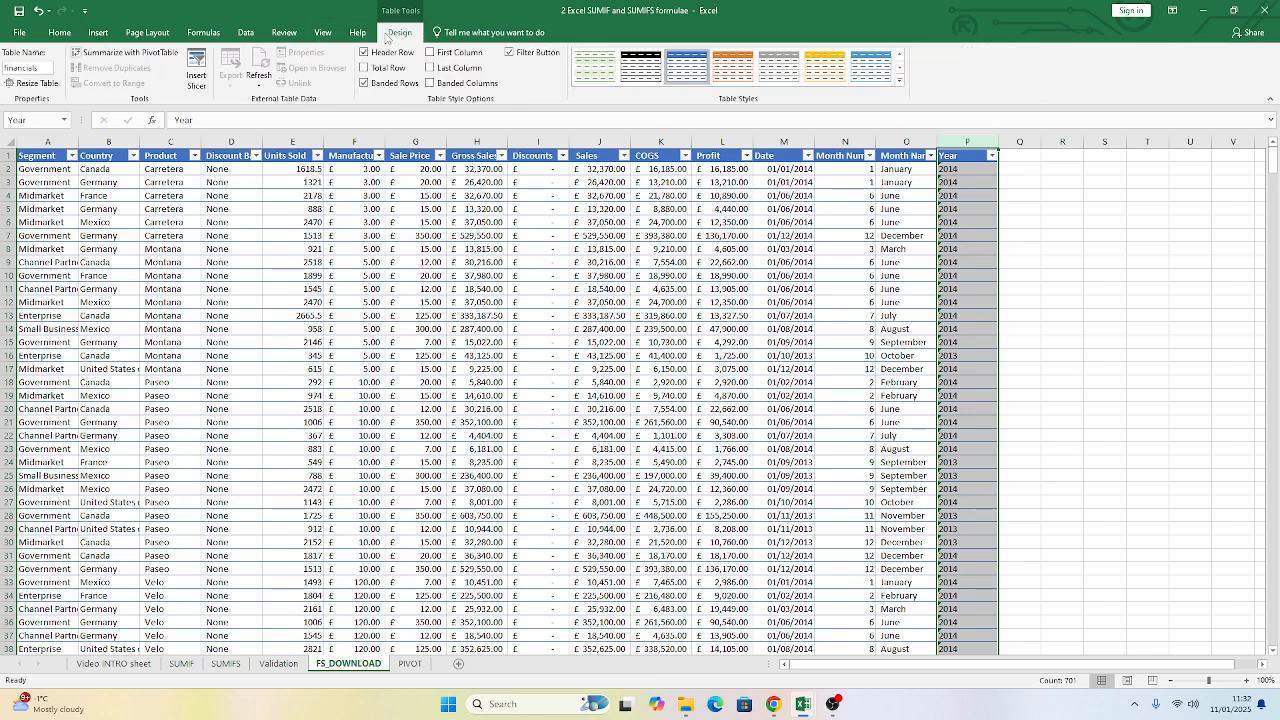
pyautogui.click(64, 36)
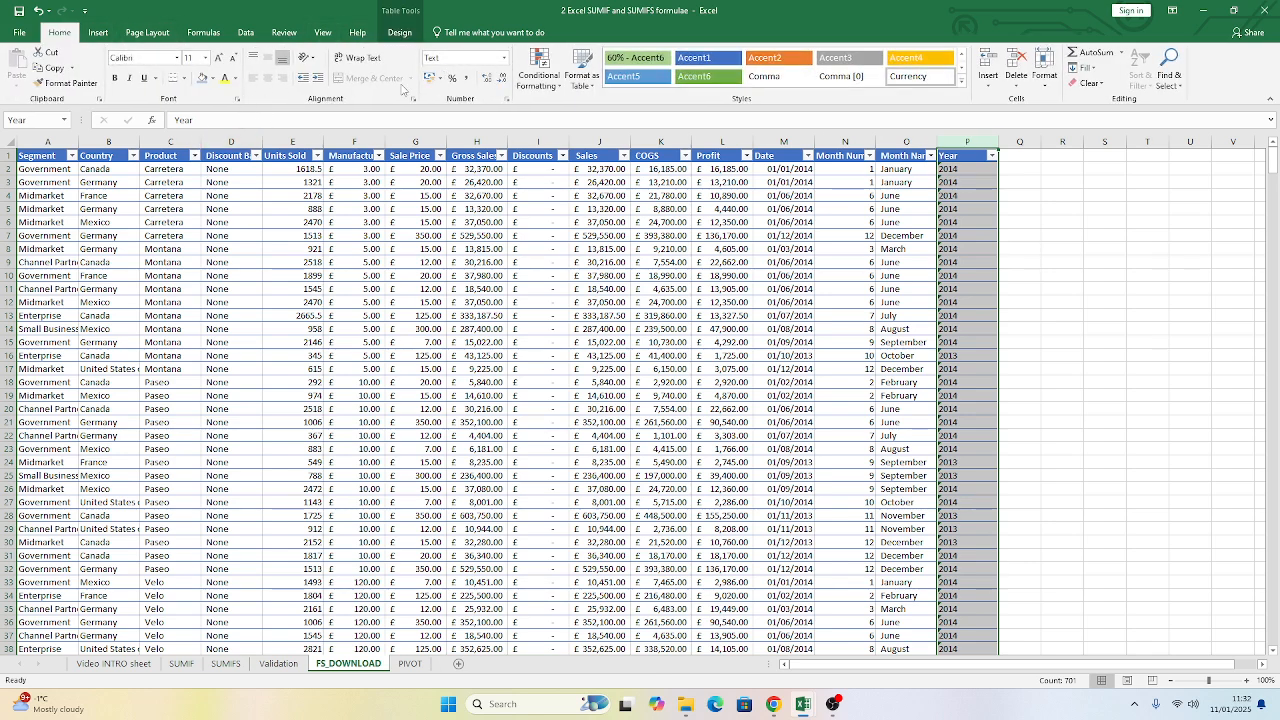
pyautogui.click(954, 156)
pyautogui.click(955, 144)
pyautogui.click(65, 120)
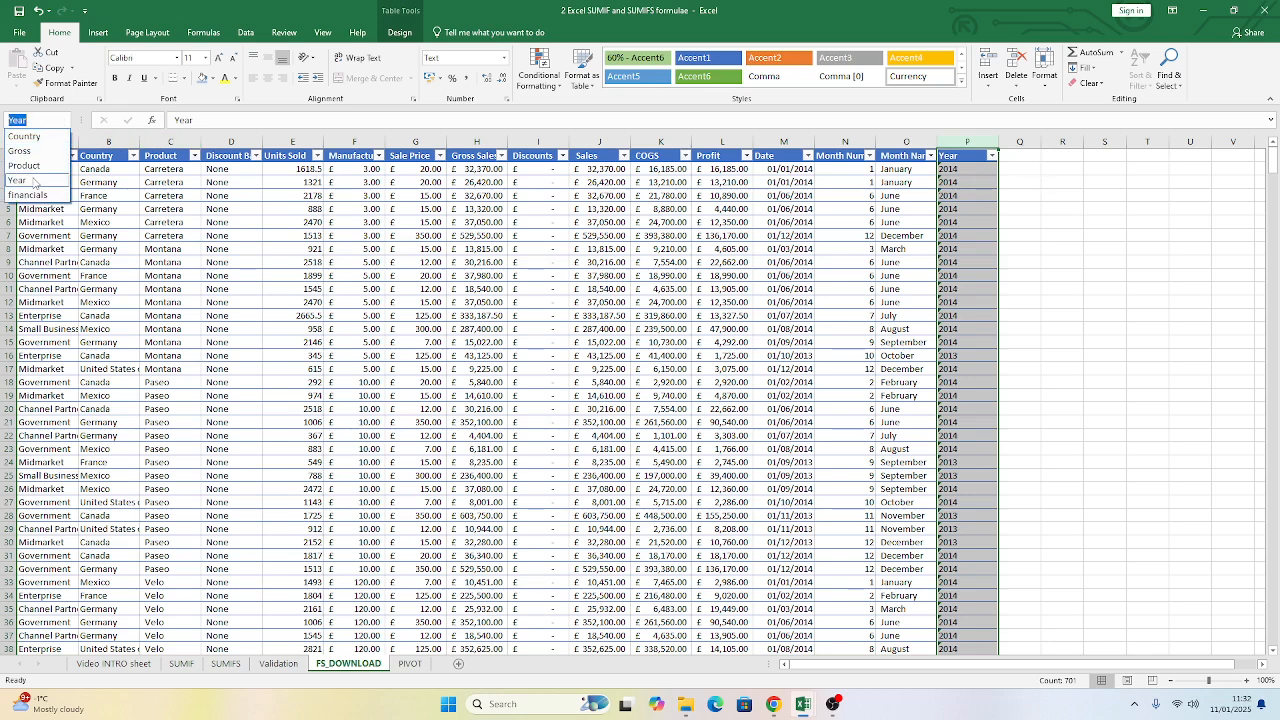
pyautogui.click(222, 181)
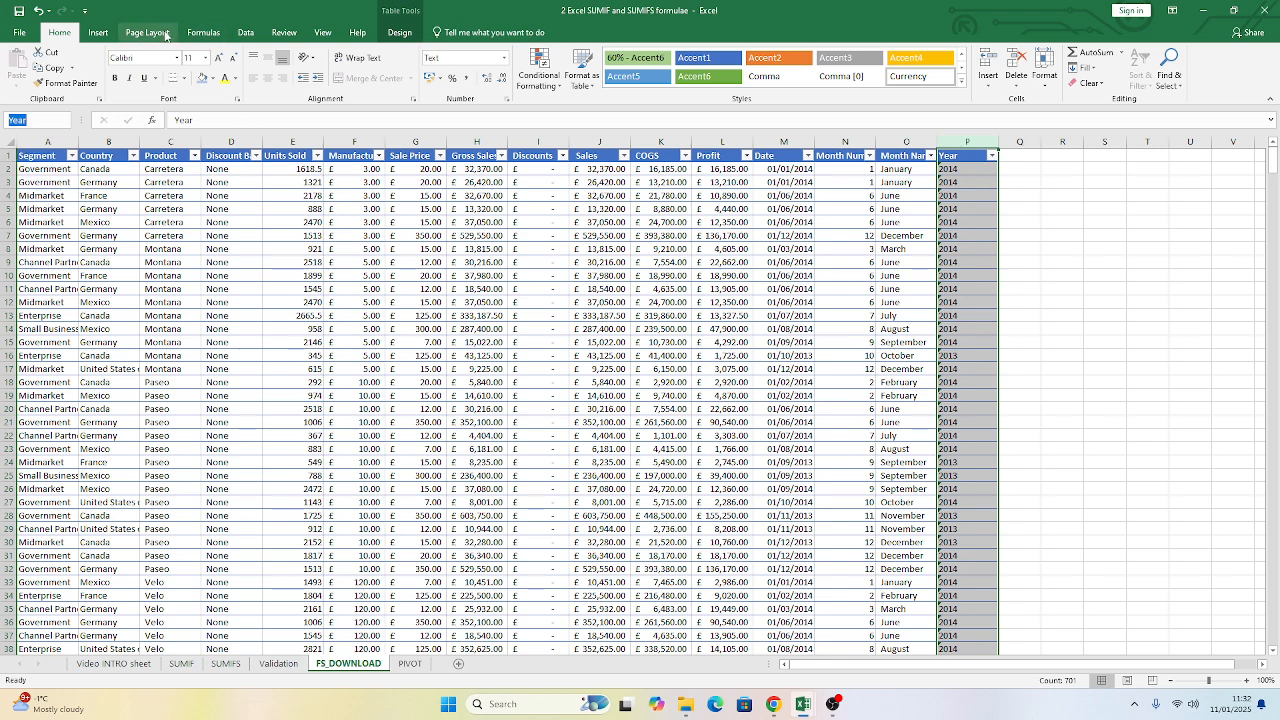
pyautogui.scroll(-2, 166, 35)
pyautogui.scroll(2, 170, 38)
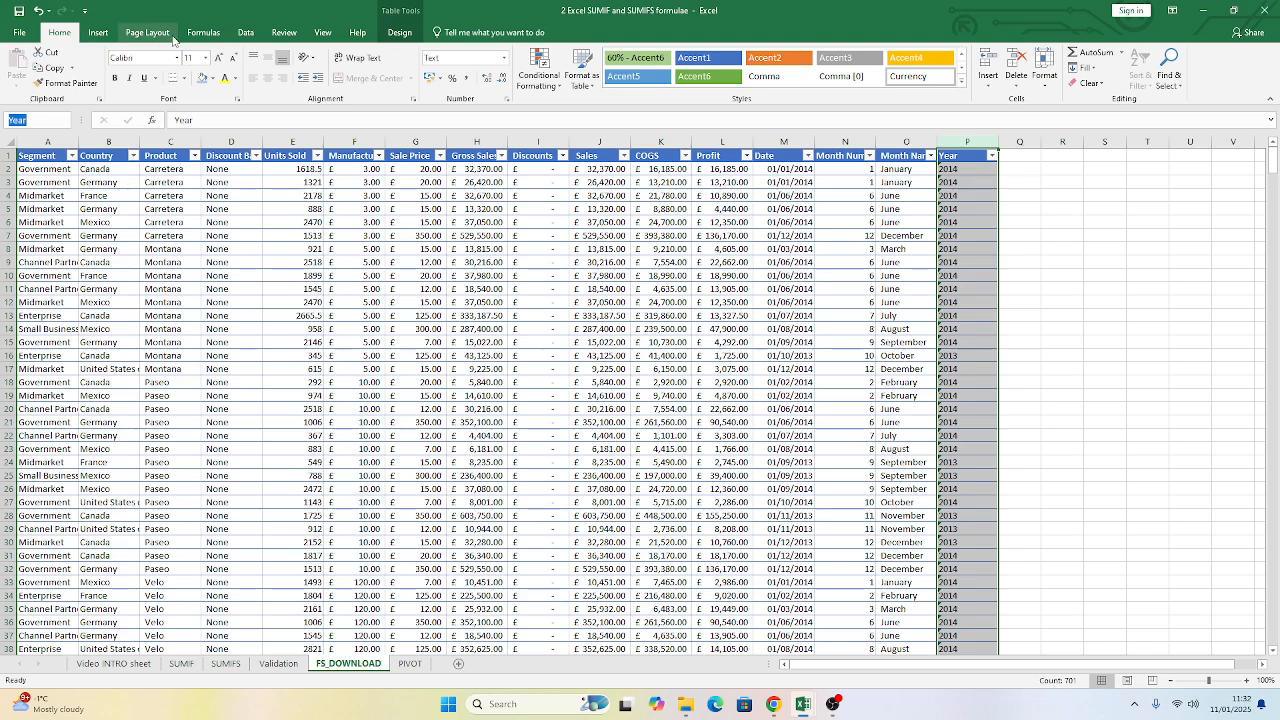
# - Inspect the defined names in the Name Manager, widening the Refers To column to read their ranges in full
pyautogui.click(245, 33)
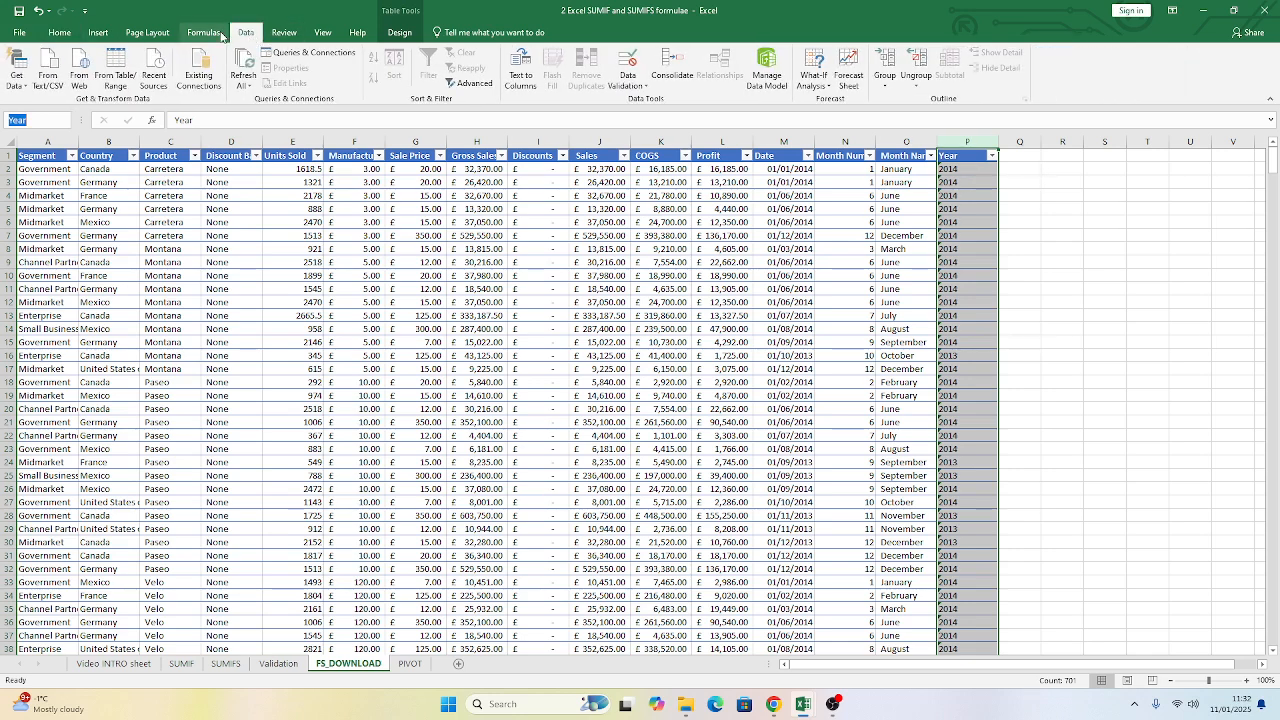
pyautogui.click(220, 34)
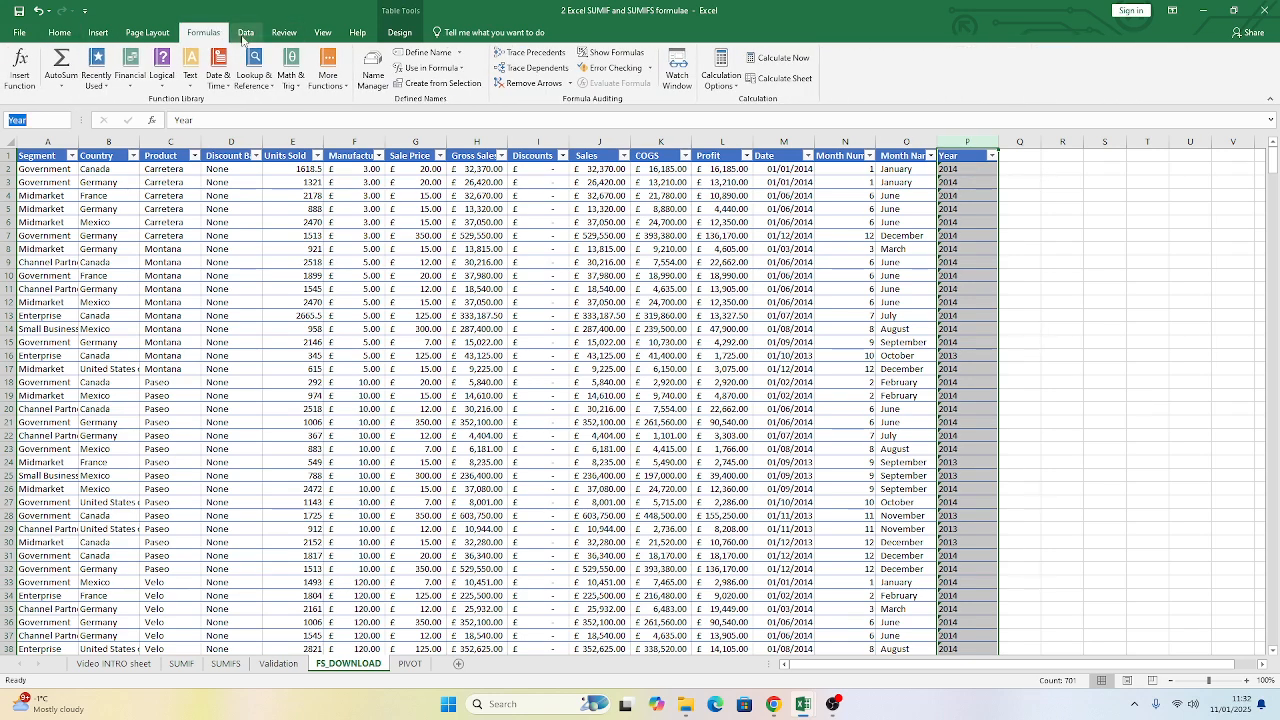
pyautogui.click(372, 80)
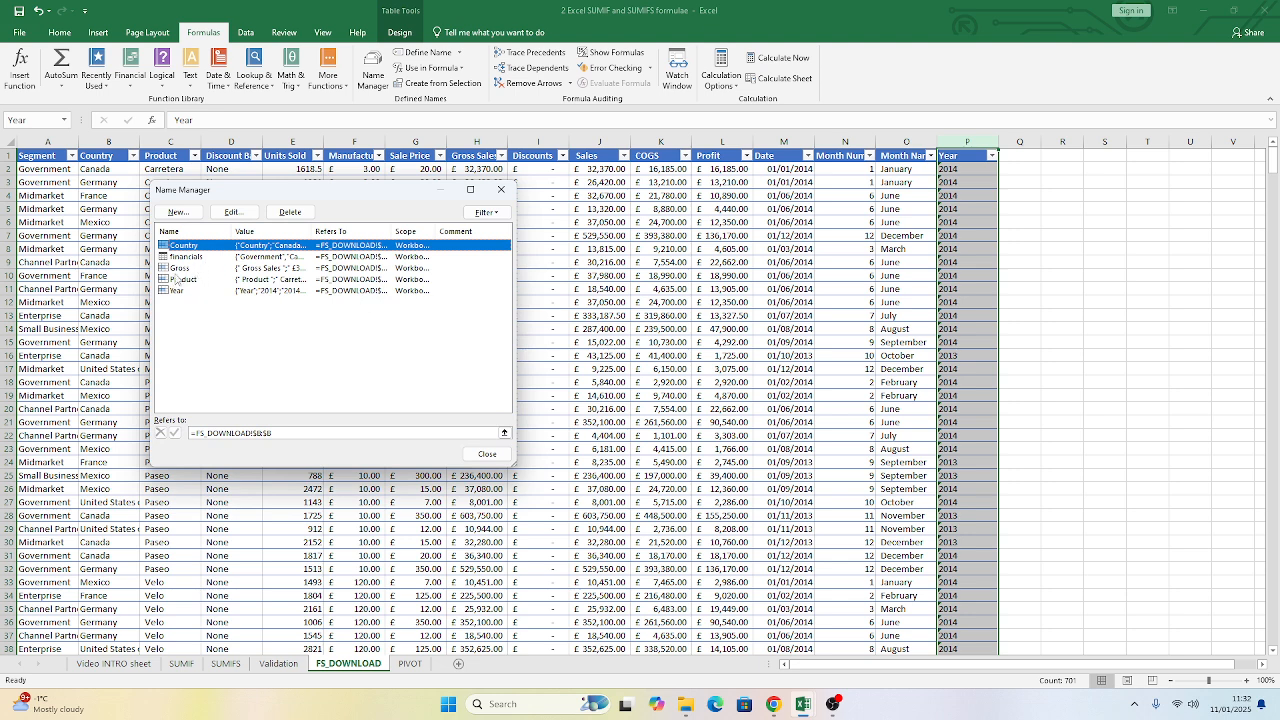
pyautogui.click(221, 291)
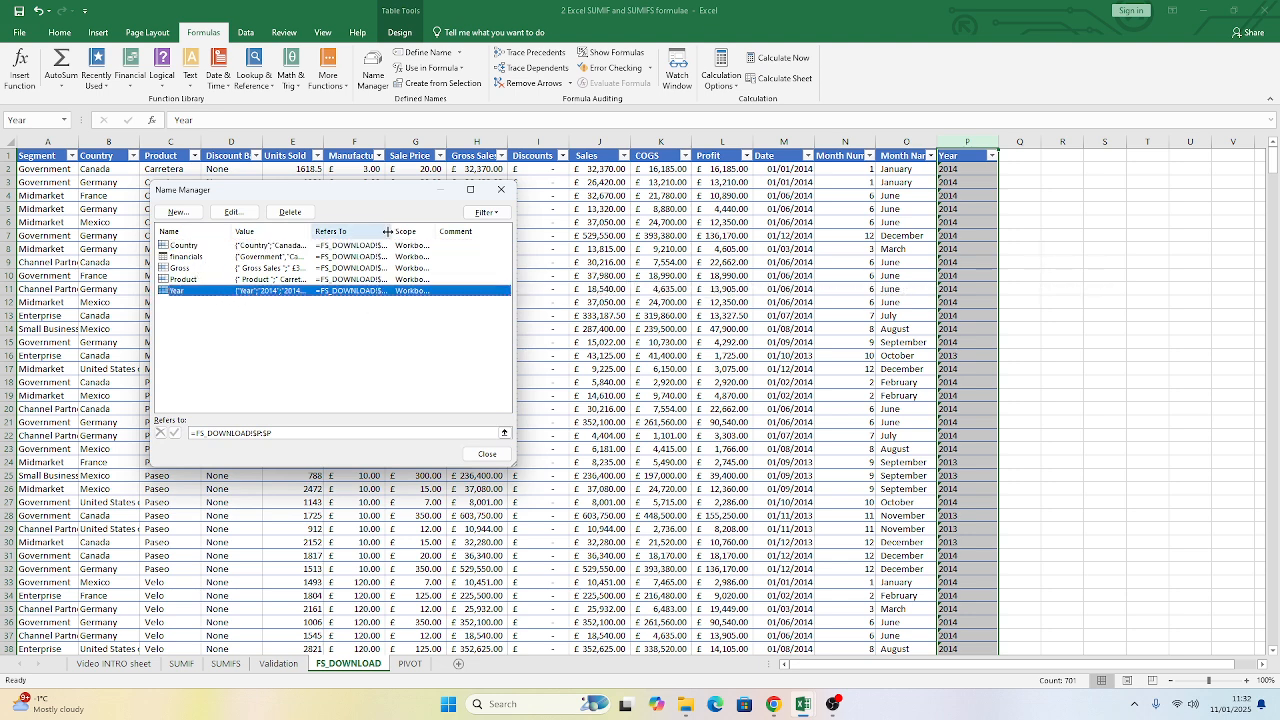
pyautogui.moveTo(392, 231); pyautogui.dragTo(446, 231)
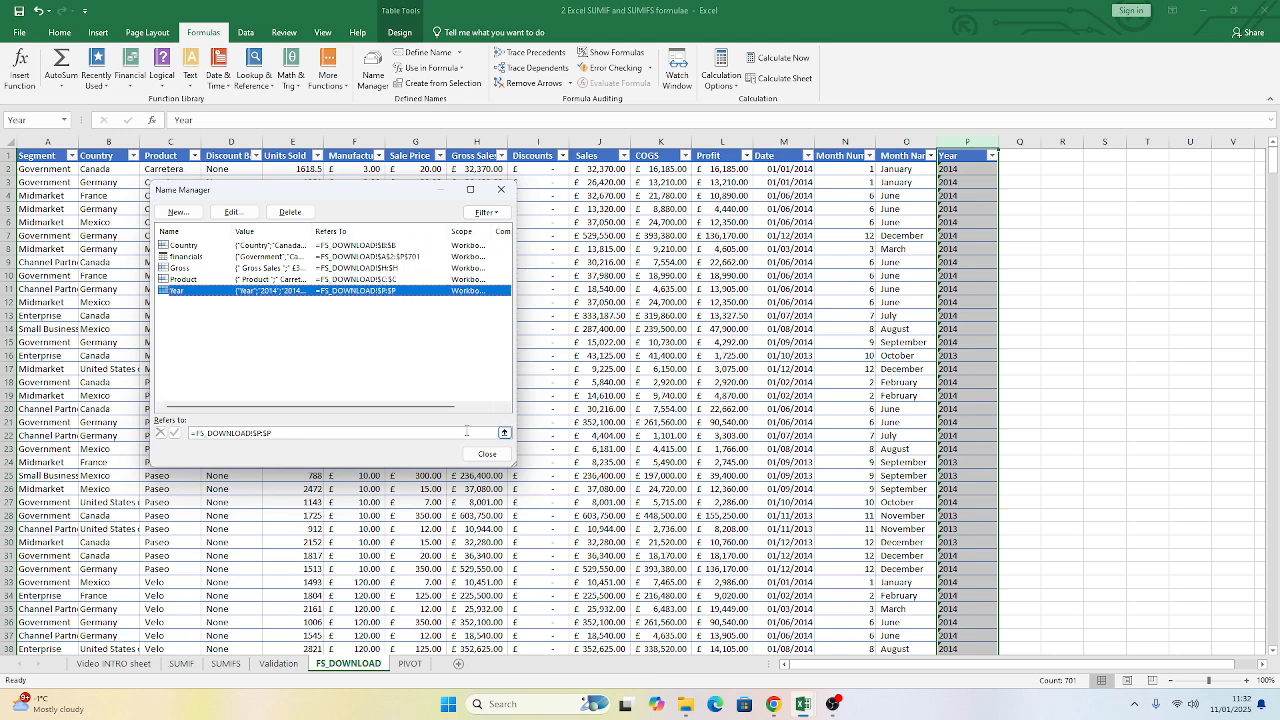
pyautogui.click(487, 455)
# - On the SUMIFS sheet, begin a SUMIFS formula in I24 that sums Gross, matching Country to F24 and Product to G24
pyautogui.click(226, 663)
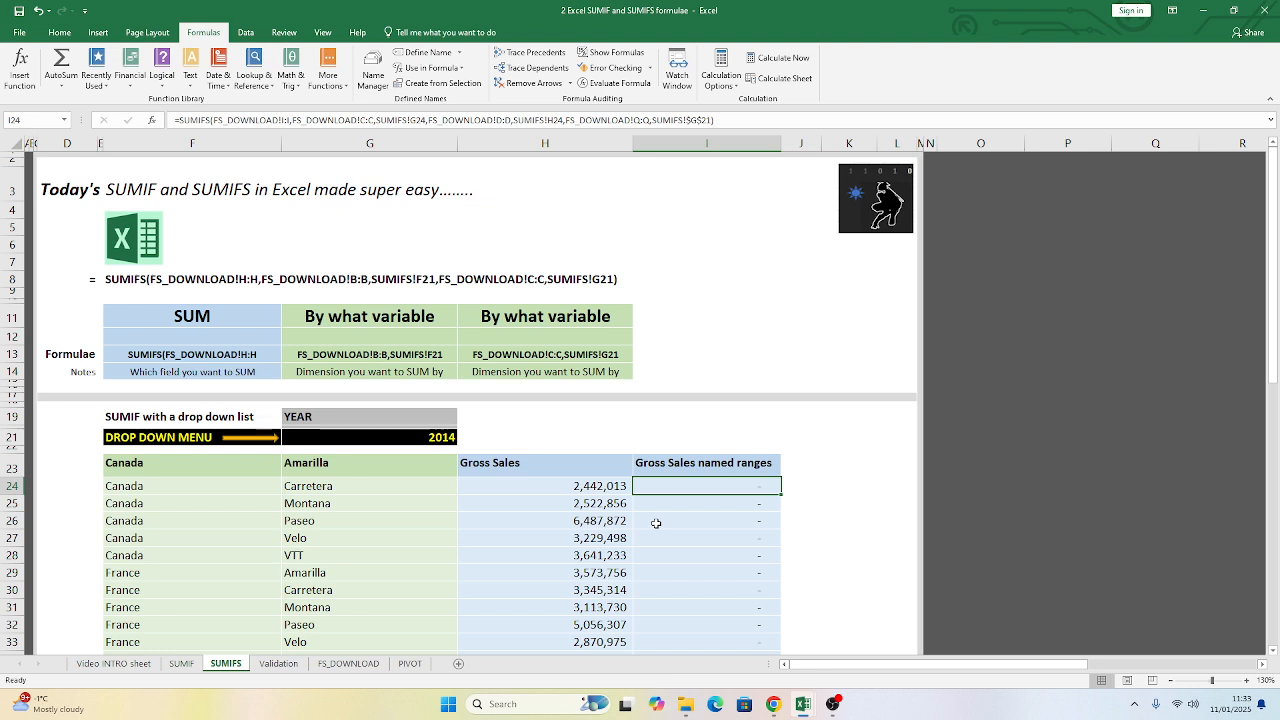
pyautogui.write('=su')
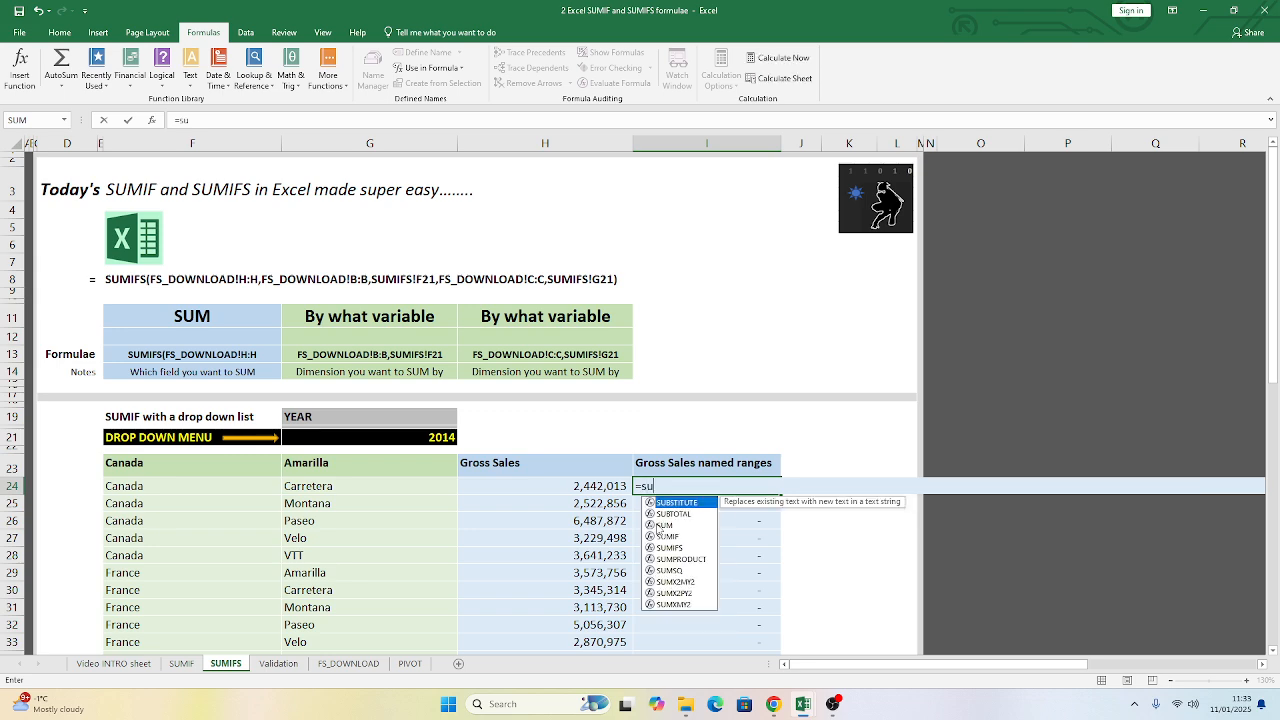
pyautogui.write('mifs(')
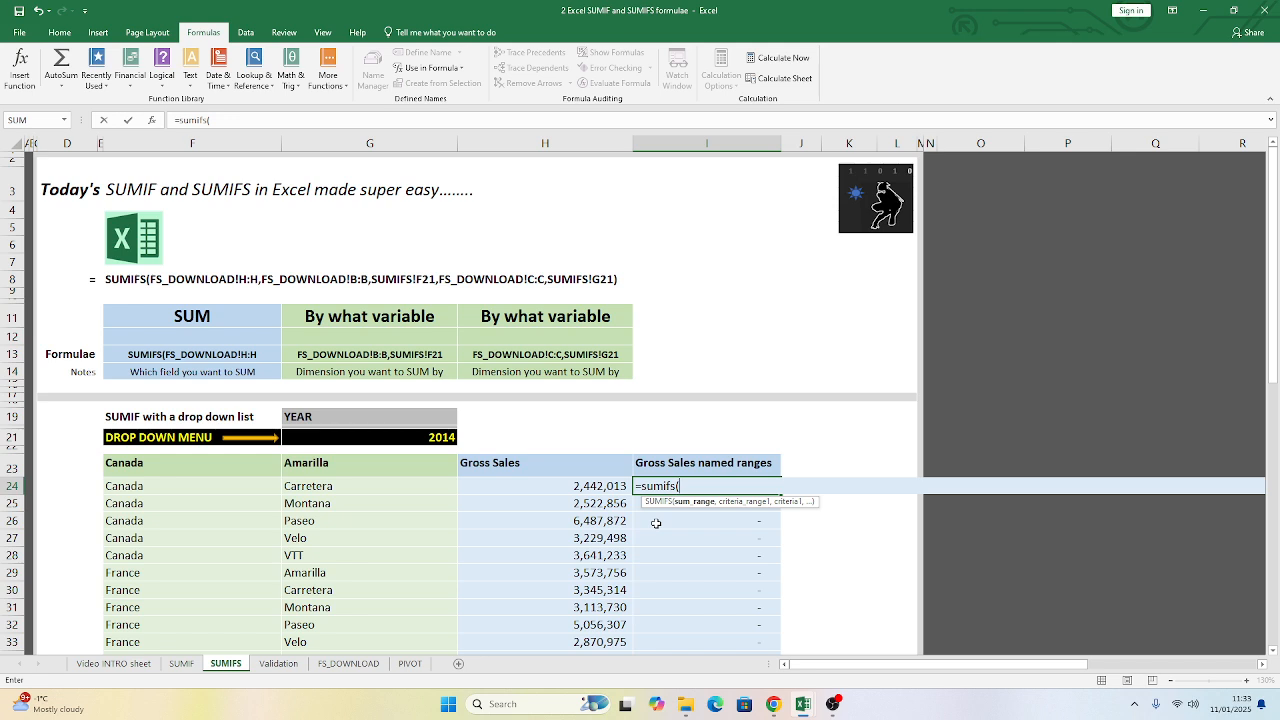
pyautogui.write('Gross,')
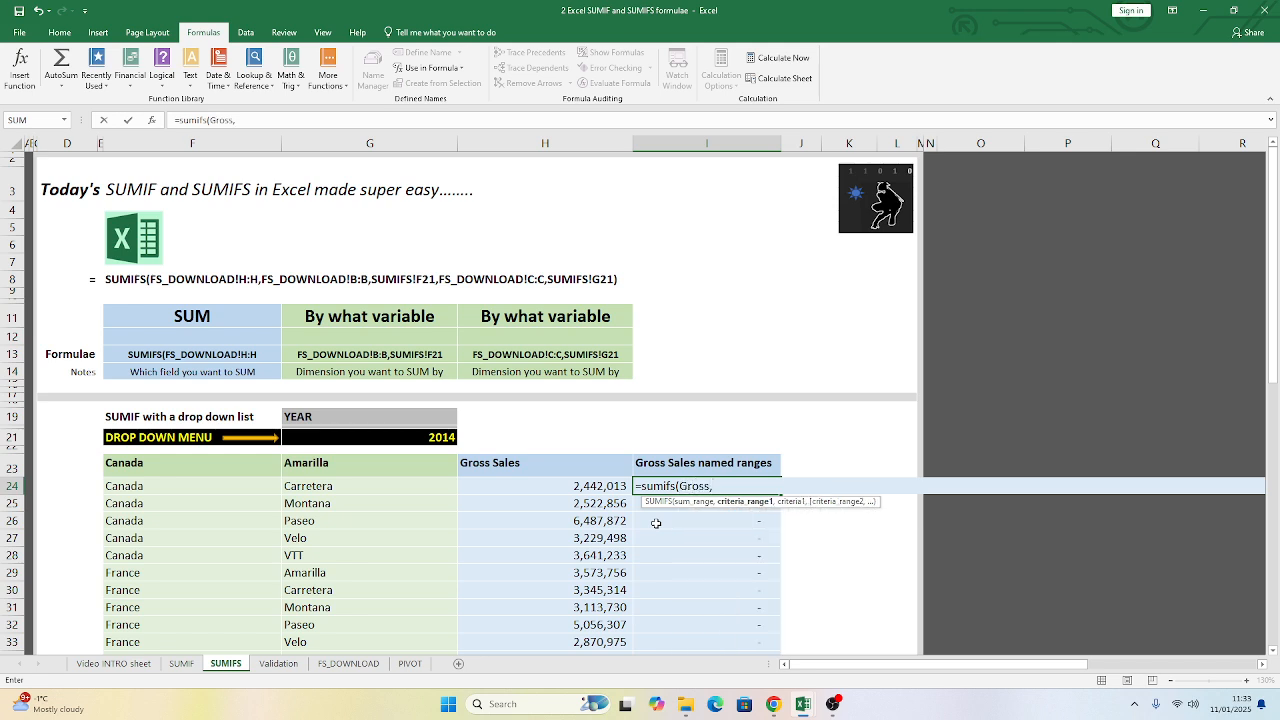
pyautogui.write('Country,')
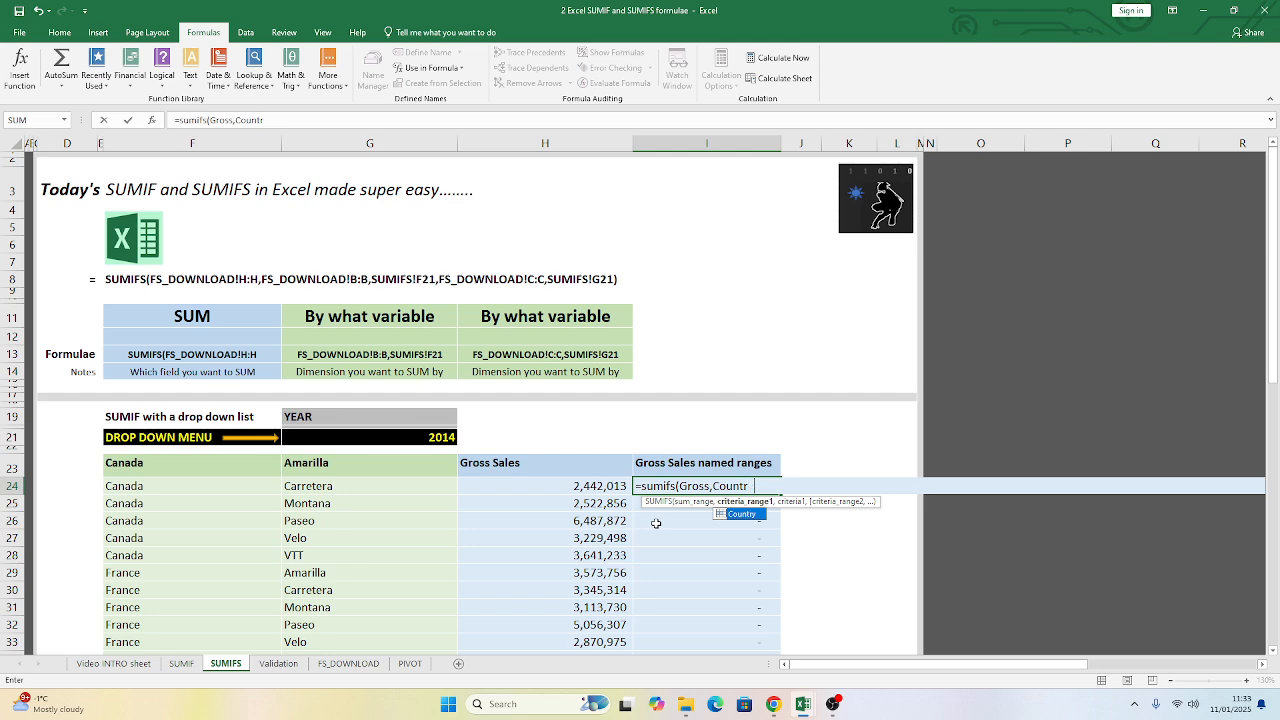
pyautogui.click(168, 486)
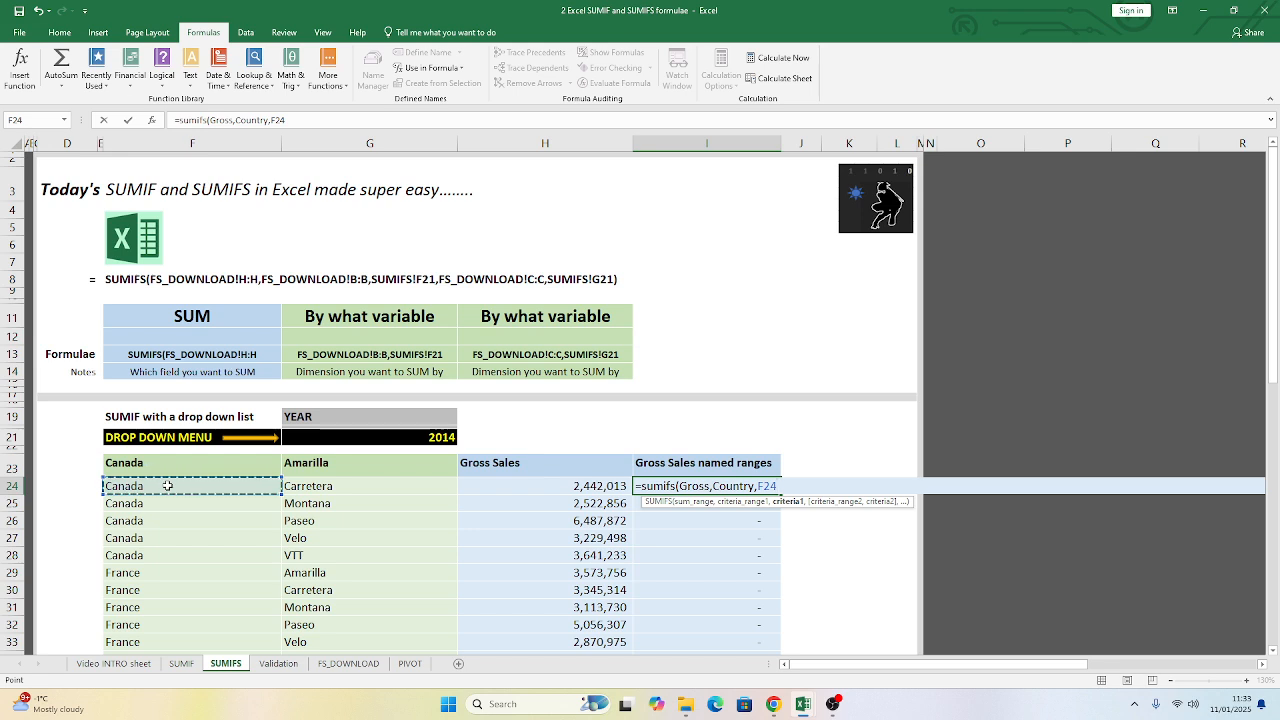
pyautogui.write(',Produc')
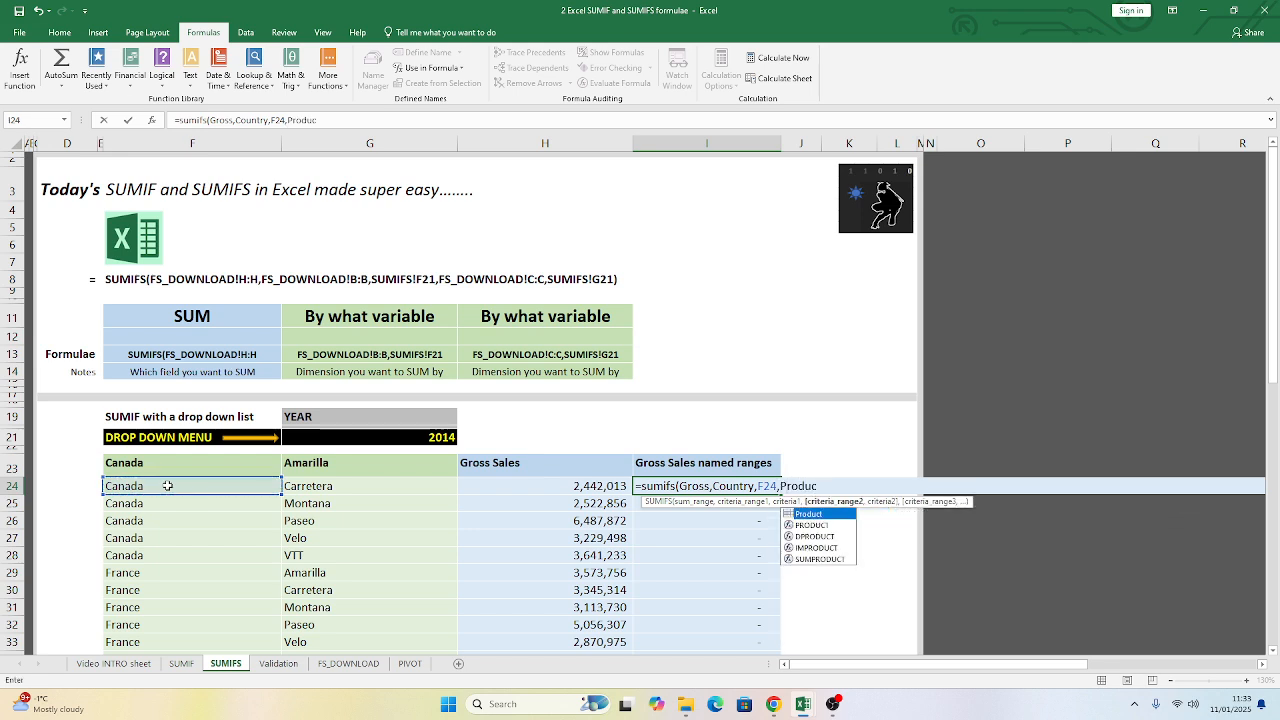
pyautogui.write('t,')
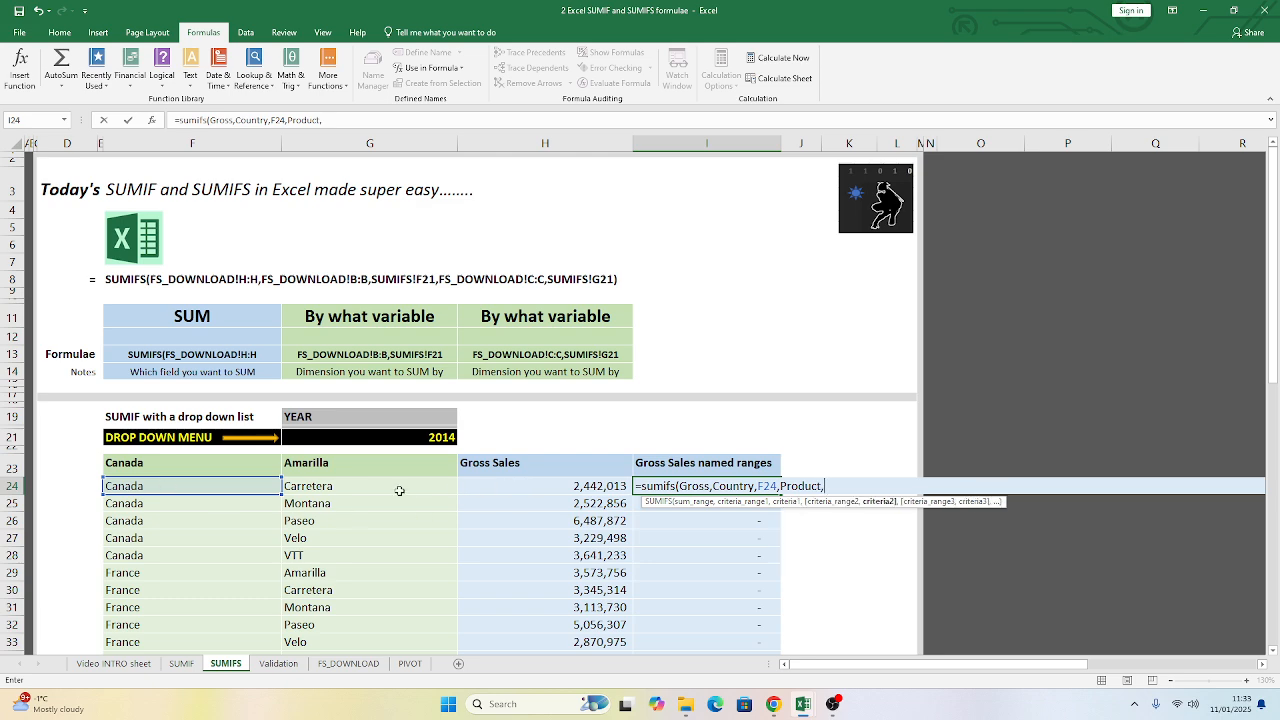
pyautogui.click(369, 486)
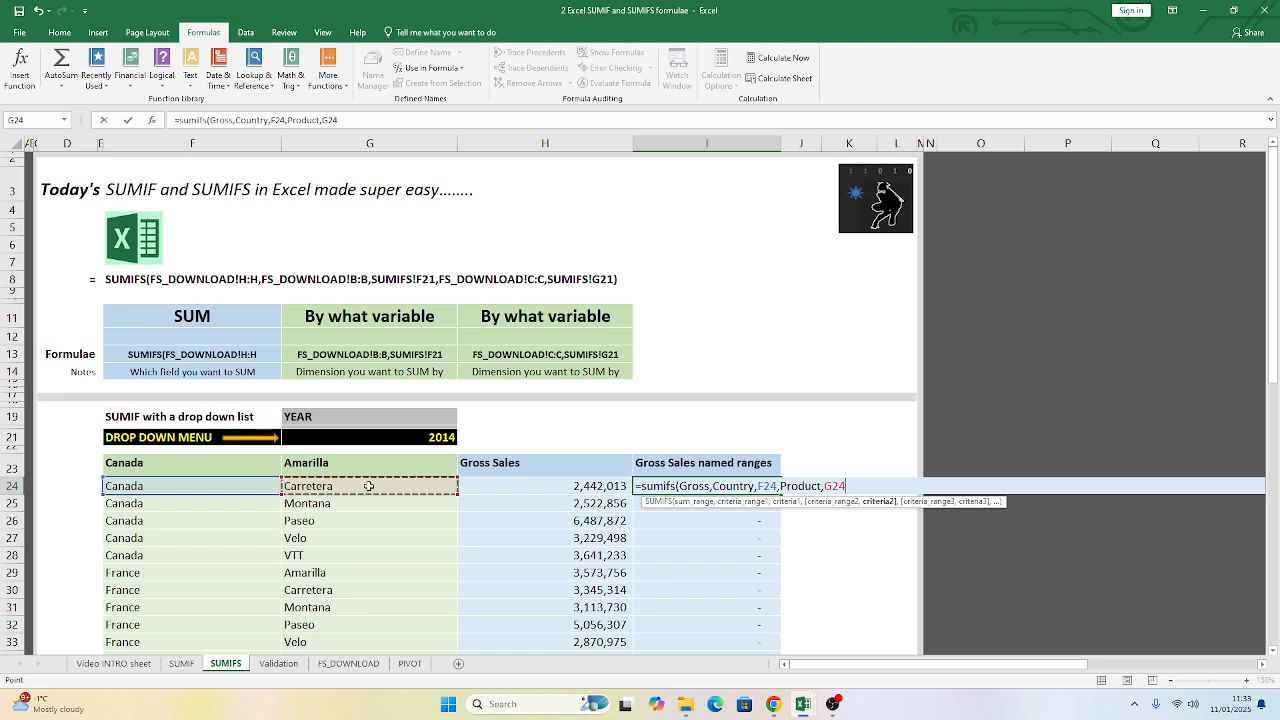
# - Complete the I24 formula by matching Year to the absolute reference $G$21, and enter it
pyautogui.write(',')
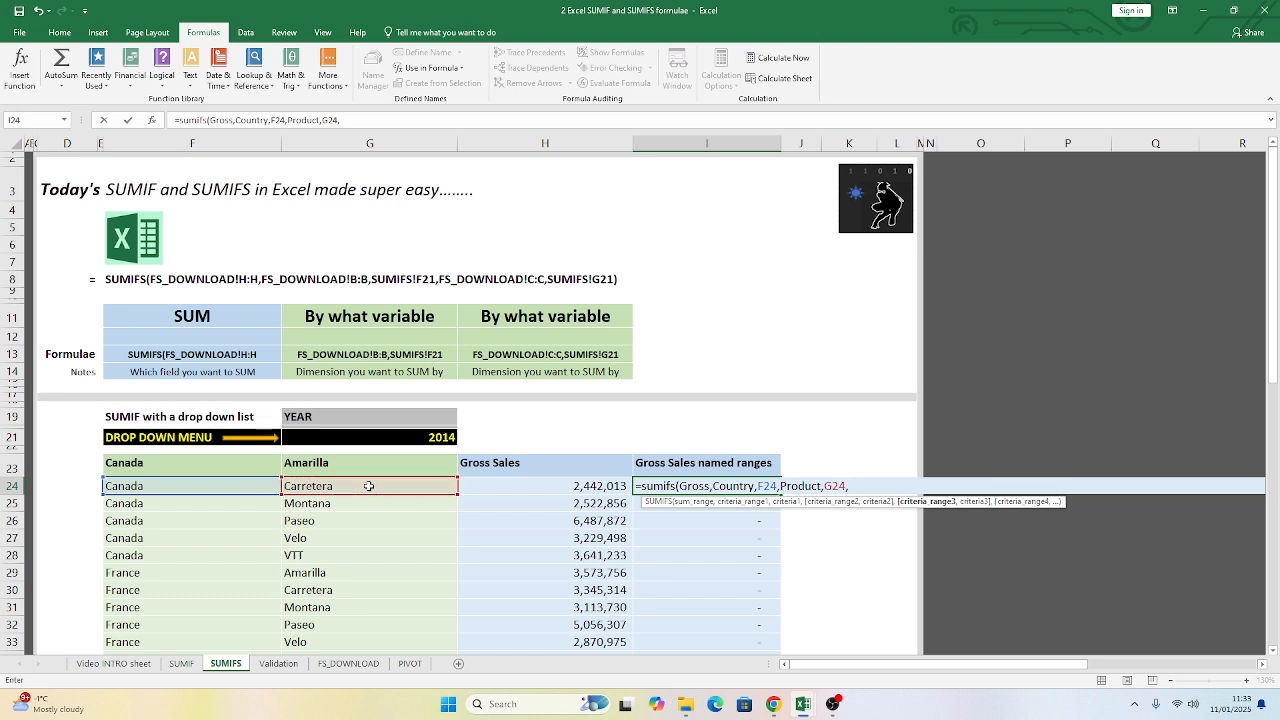
pyautogui.write('Year,')
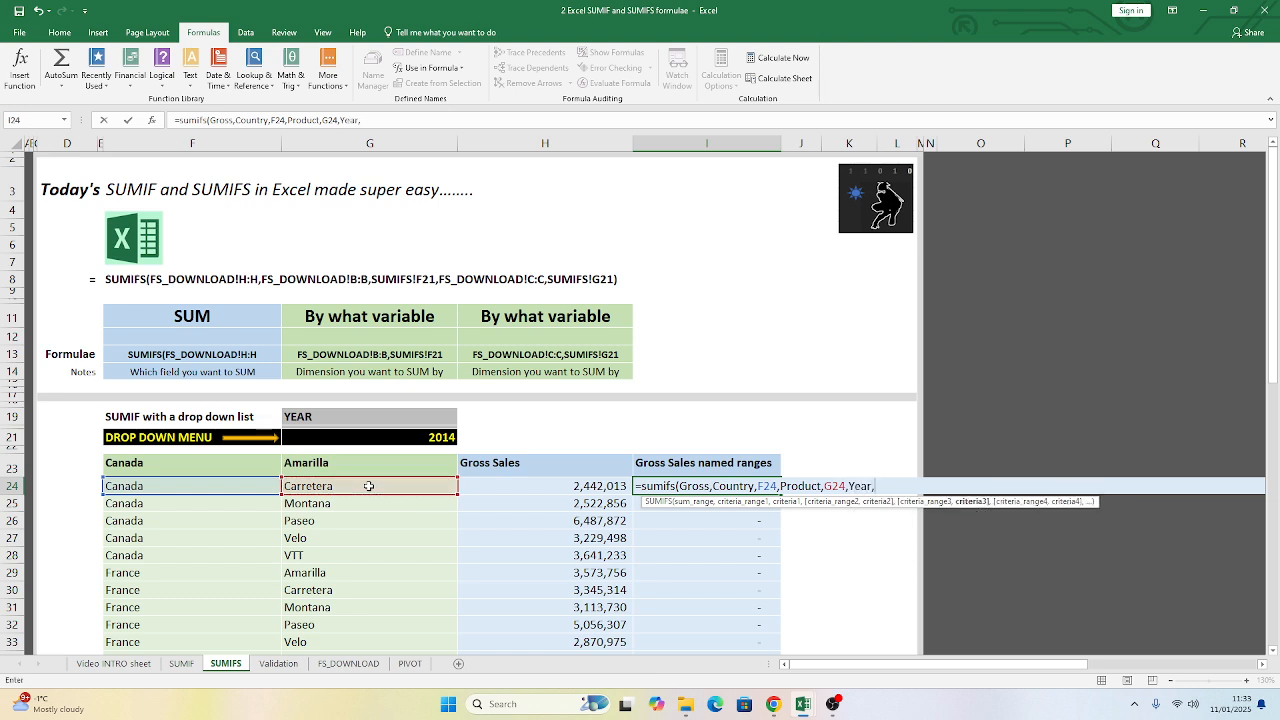
pyautogui.click(376, 437)
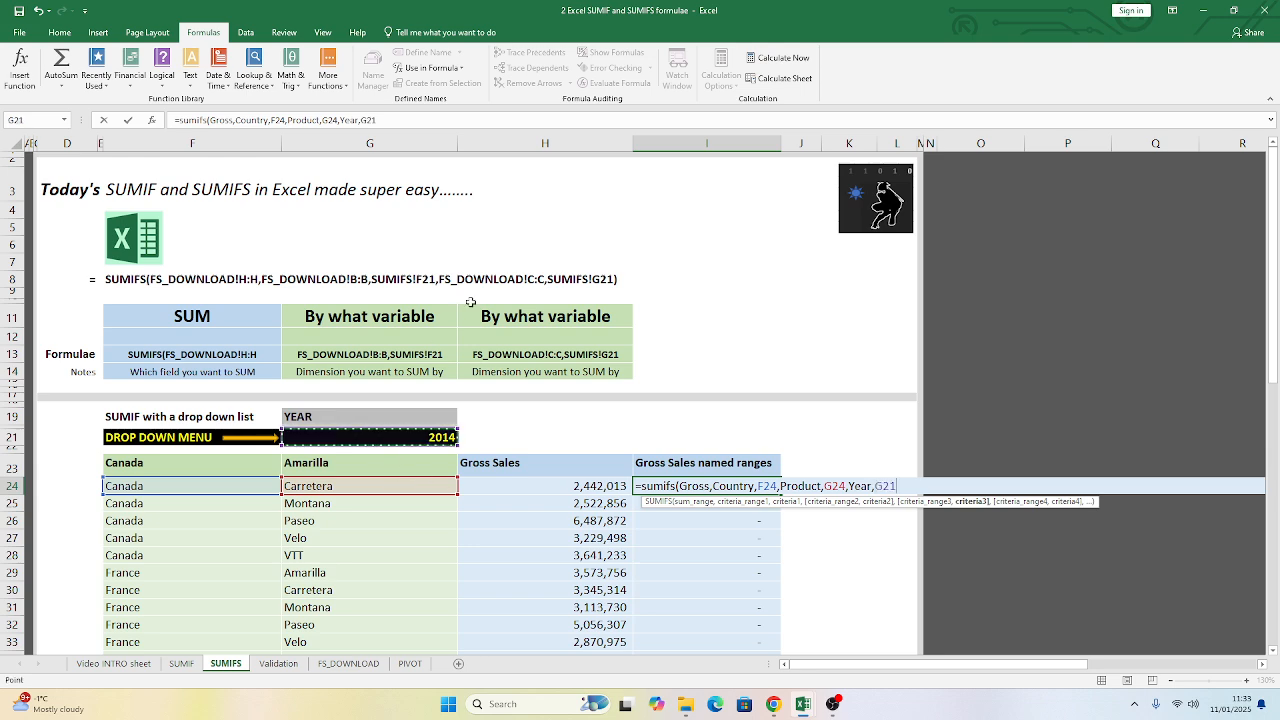
pyautogui.click(361, 120)
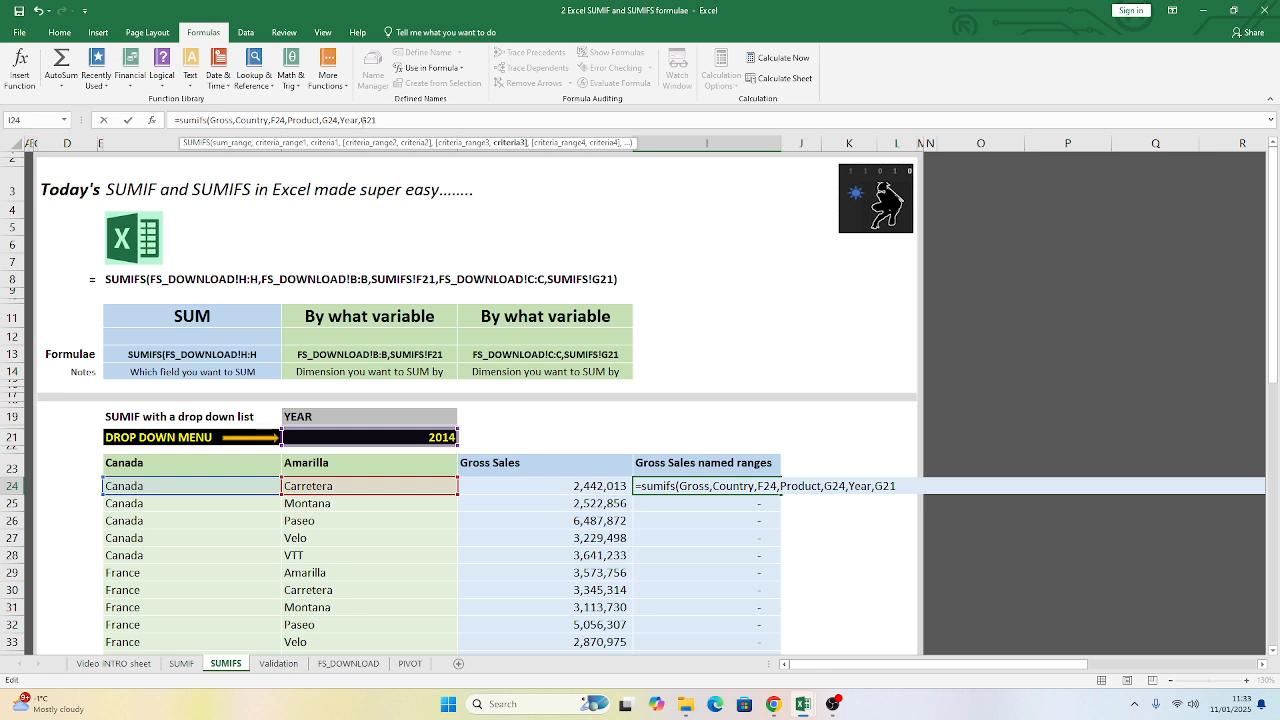
pyautogui.write('$G$21)')
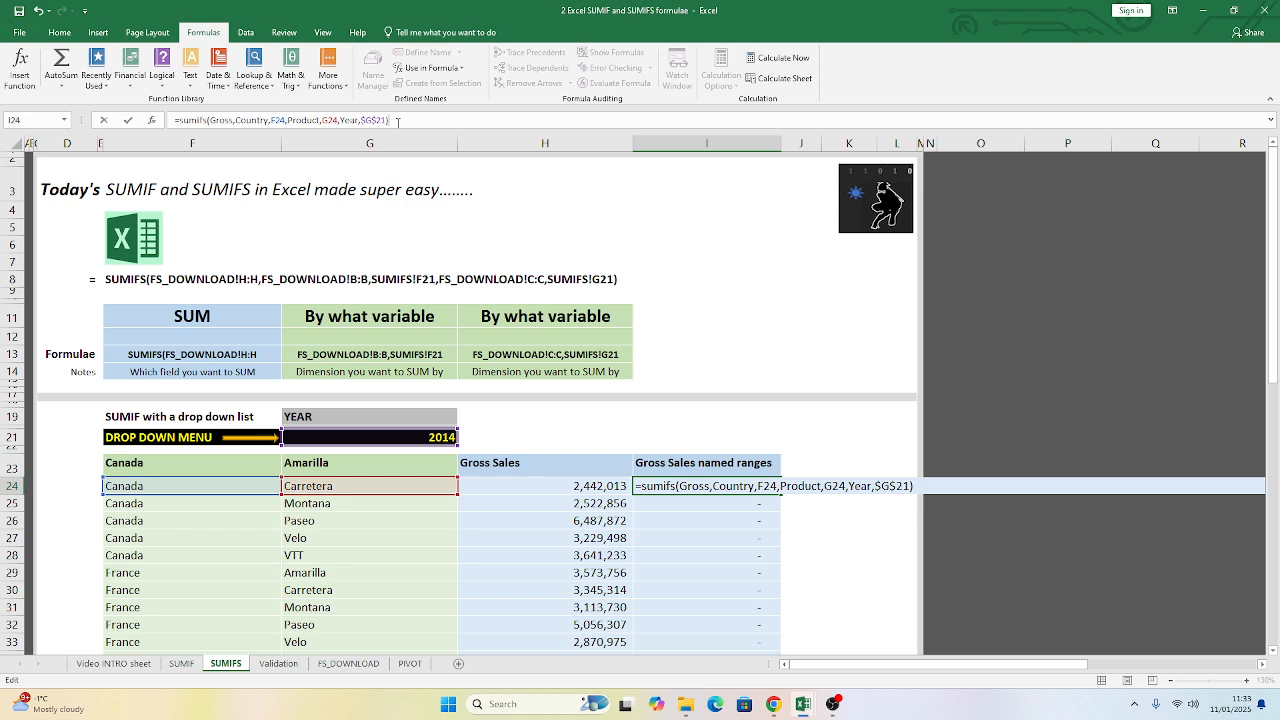
pyautogui.press('Return')
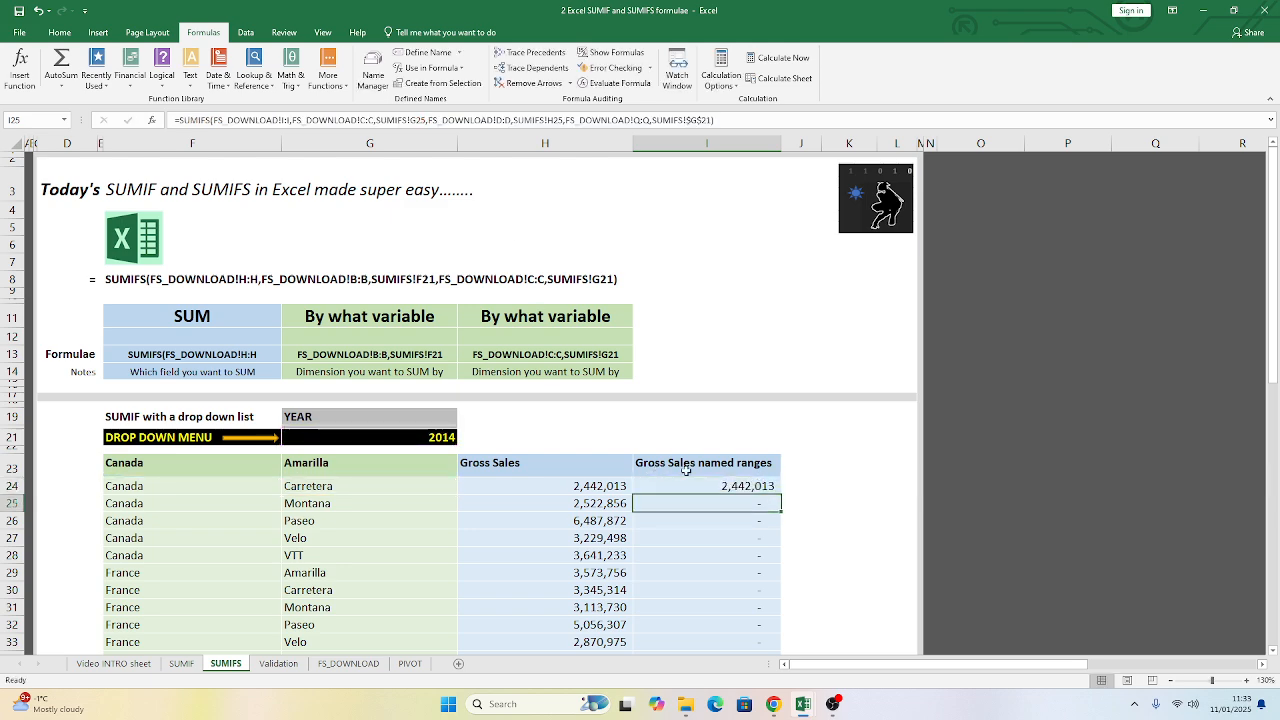
# - Fill the named-range formula from I24 down the Gross Sales named ranges column and look over the filled rows
pyautogui.click(700, 472)
pyautogui.click(710, 486)
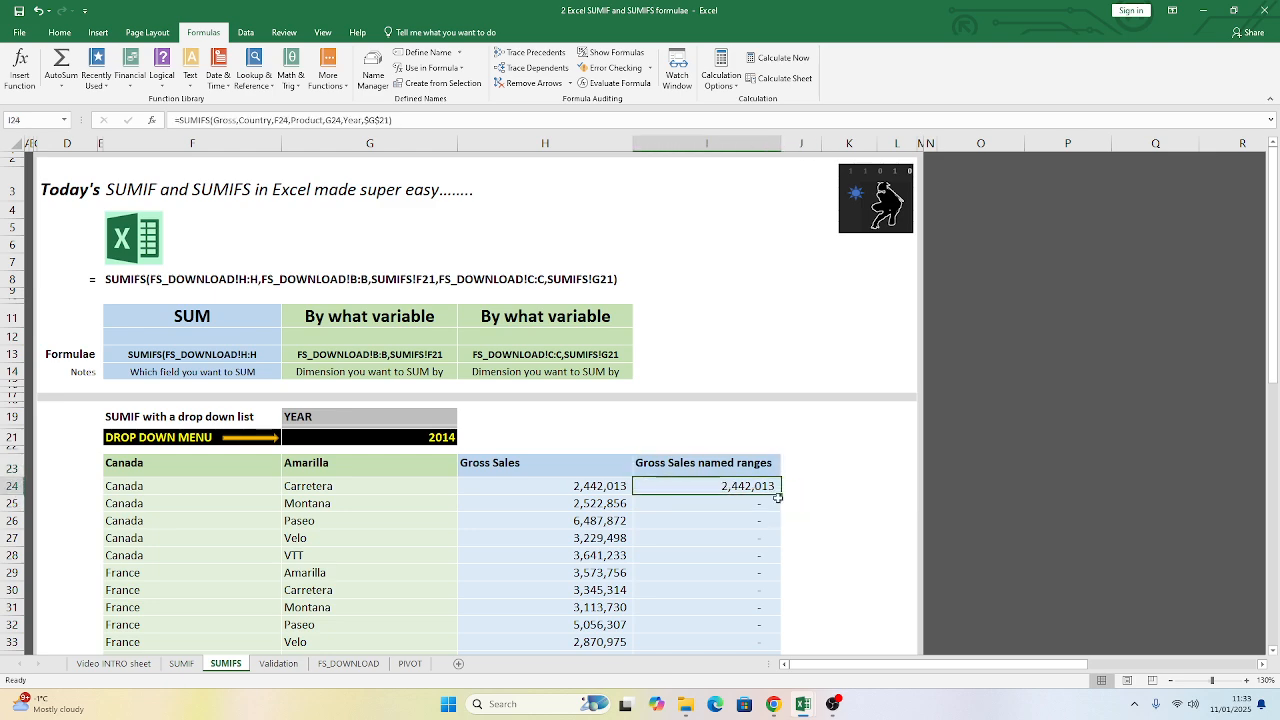
pyautogui.click(780, 502)
pyautogui.click(770, 487)
pyautogui.doubleClick(780, 494)
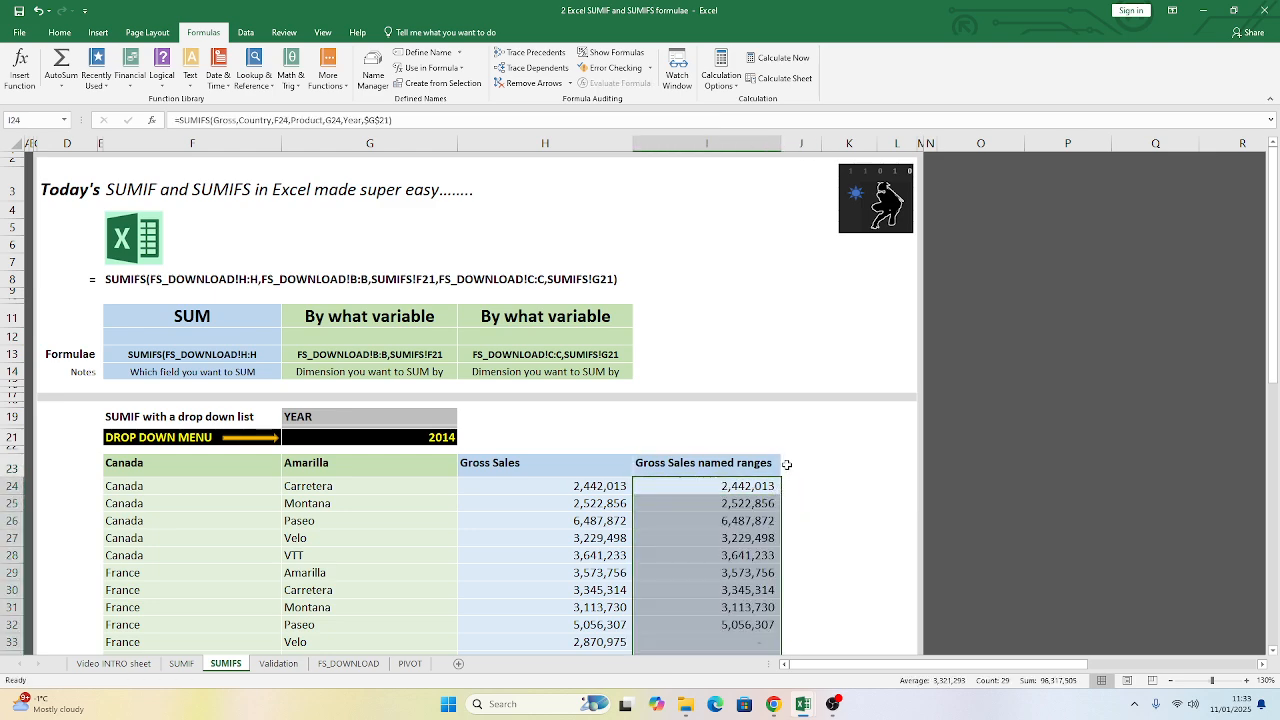
pyautogui.scroll(-6, 784, 463)
pyautogui.scroll(7, 784, 463)
# - Switch the year in G21 to 2013 and back to 2014, comparing the two gross sales columns
pyautogui.click(405, 439)
pyautogui.click(464, 440)
pyautogui.click(409, 462)
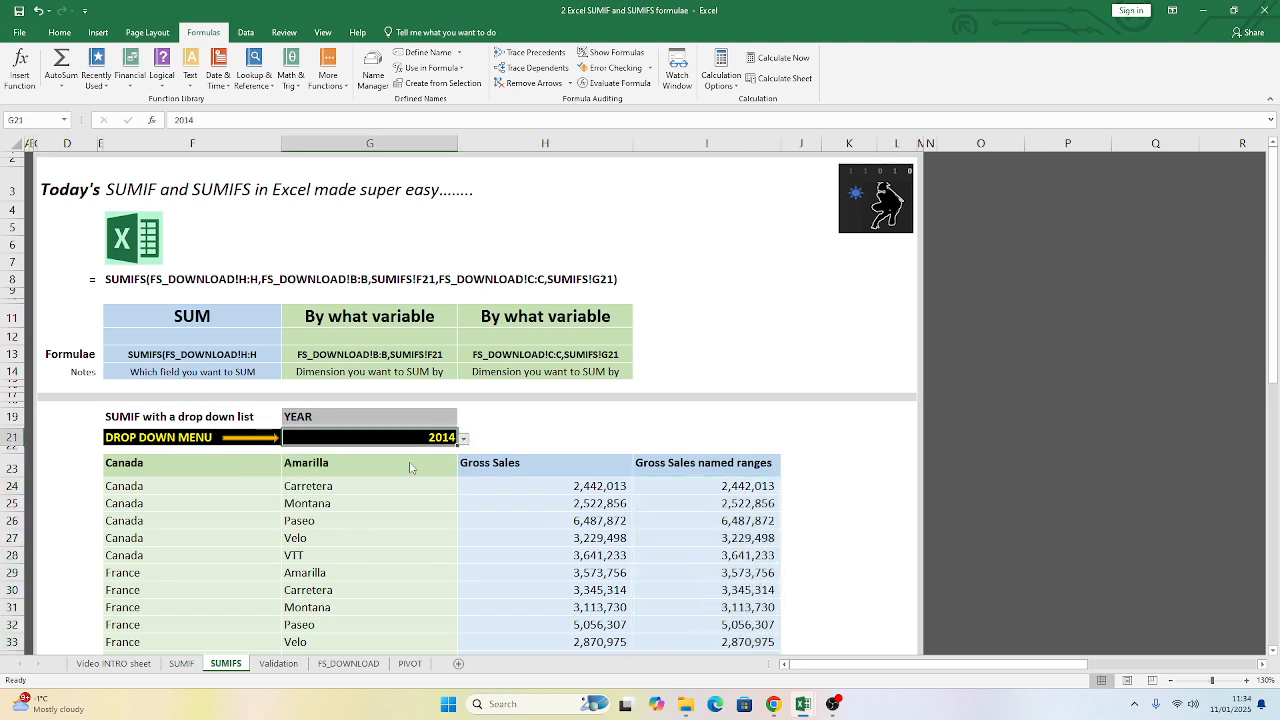
pyautogui.click(464, 439)
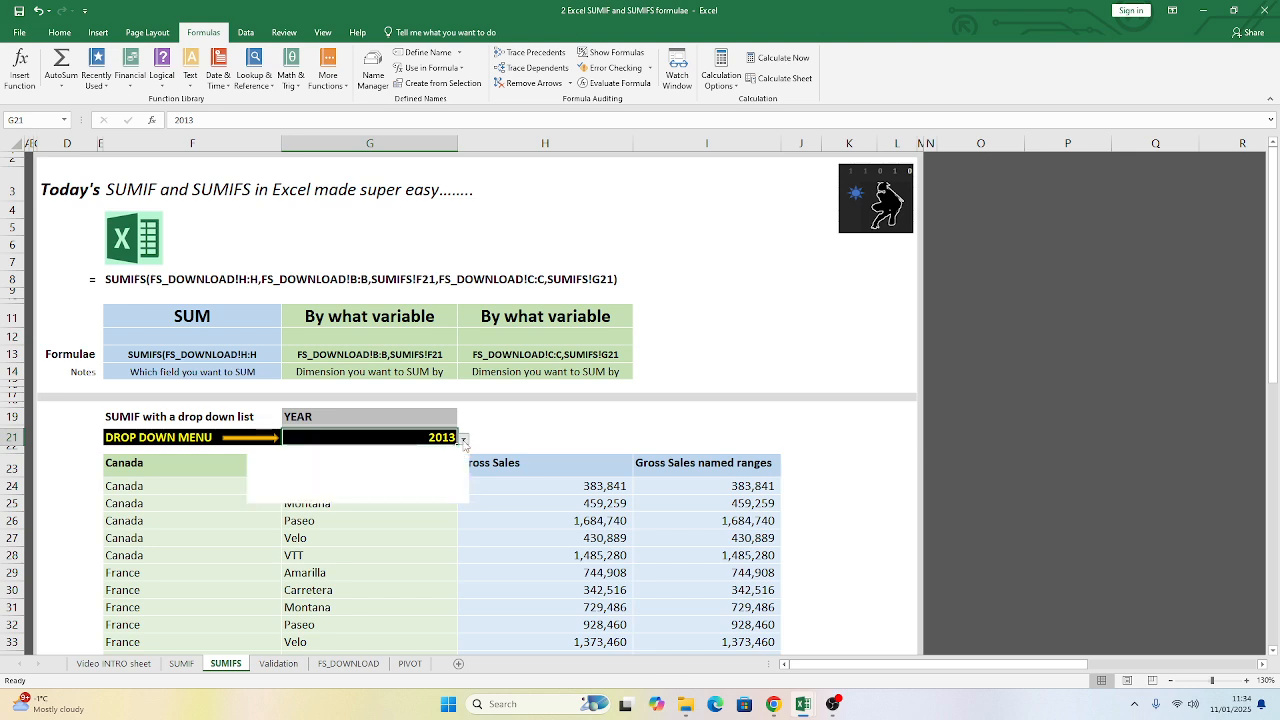
pyautogui.click(403, 474)
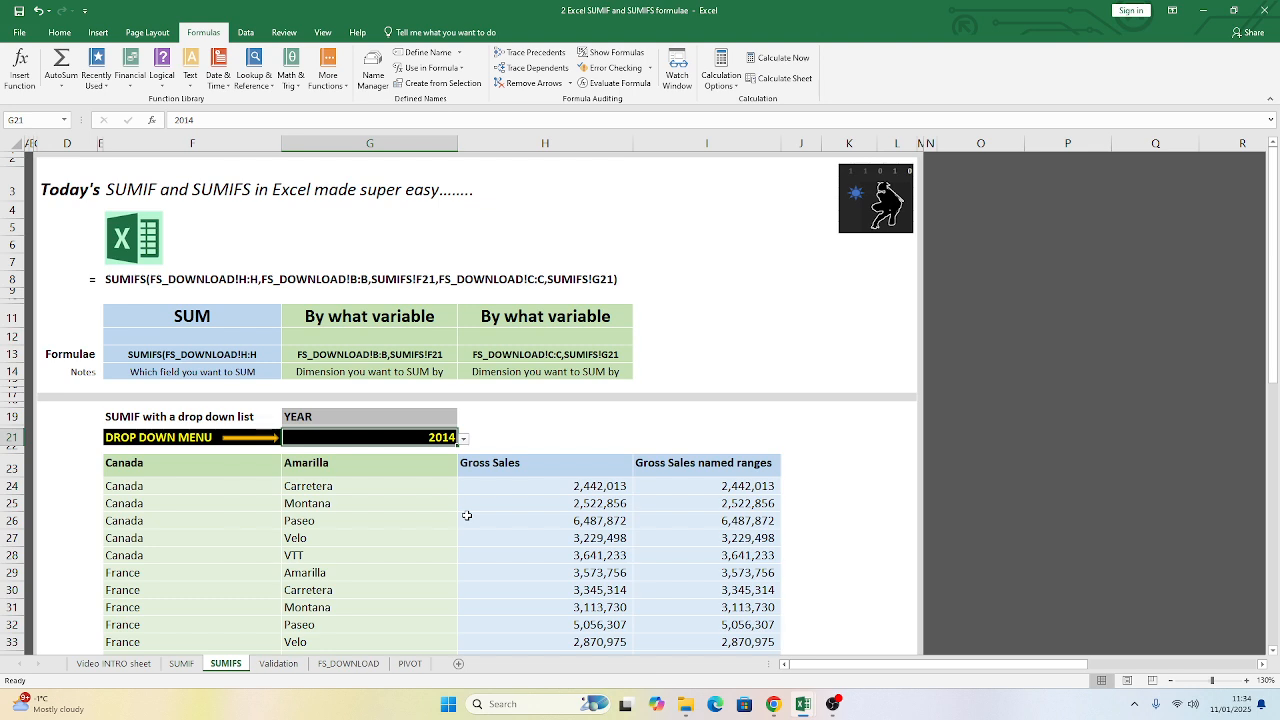
# - Compare the sheet-reference SUMIFS formula in H24 with the named-range version in I24
pyautogui.click(524, 487)
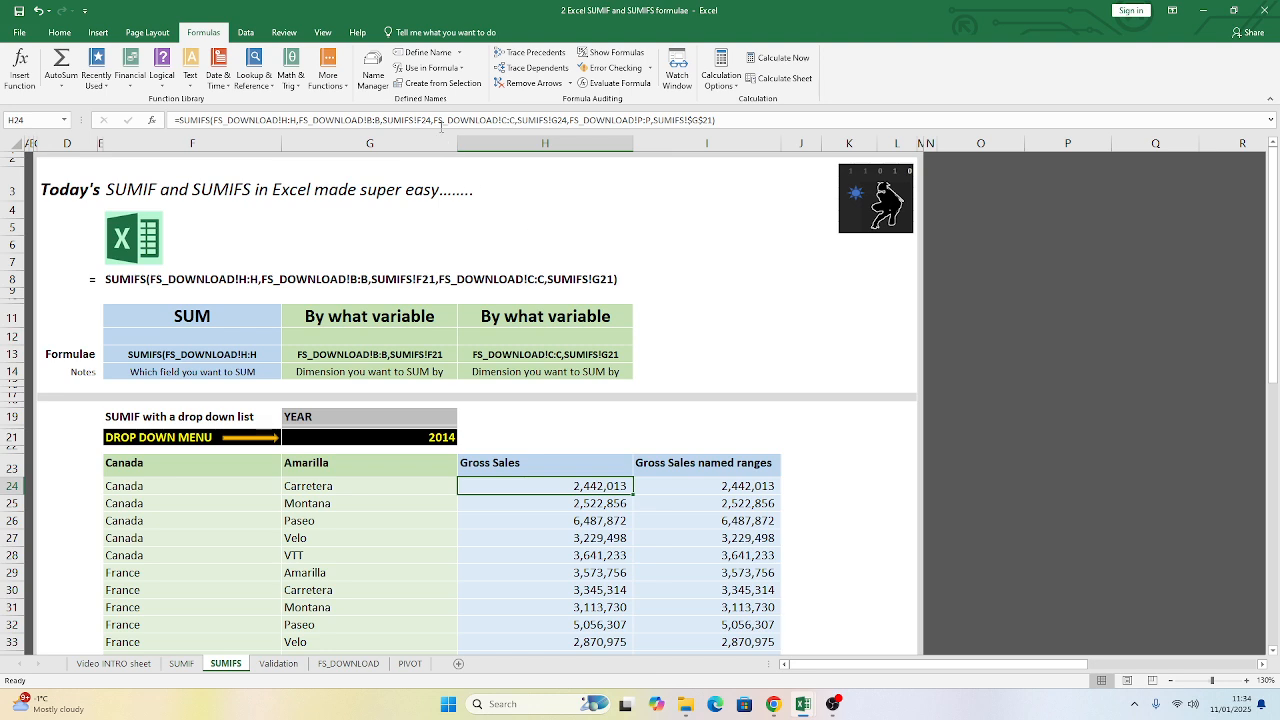
pyautogui.click(732, 487)
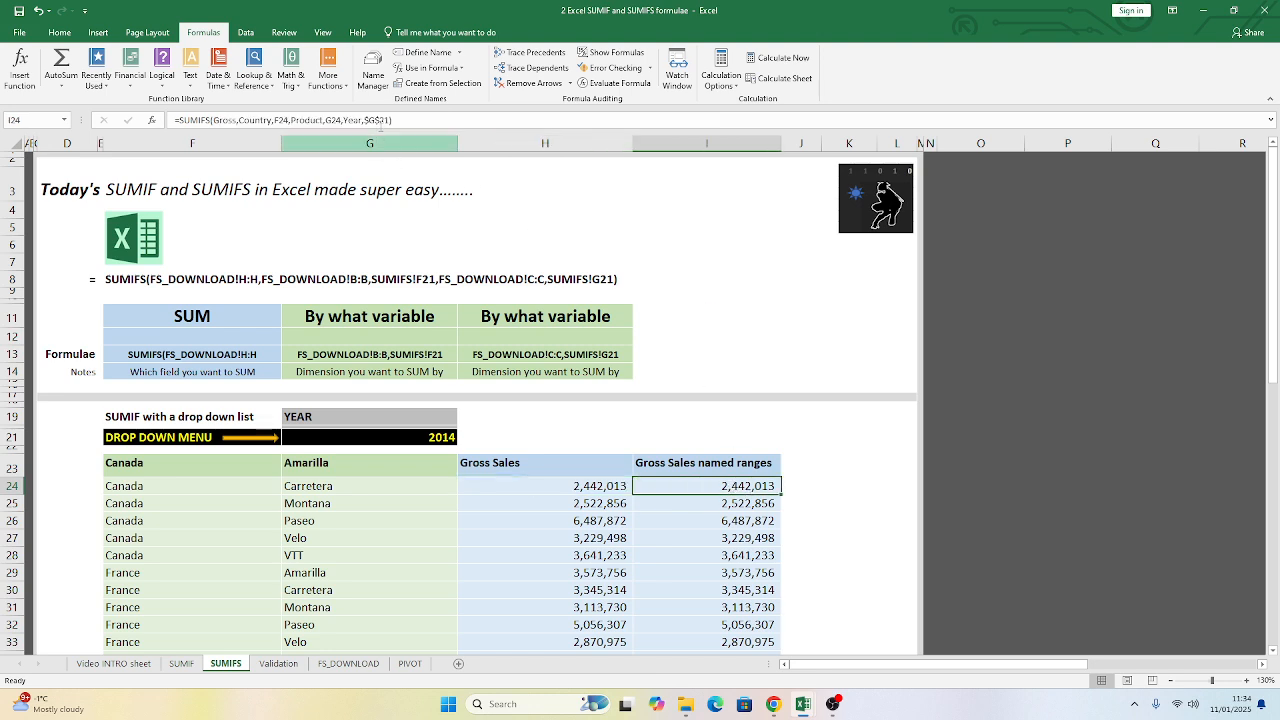